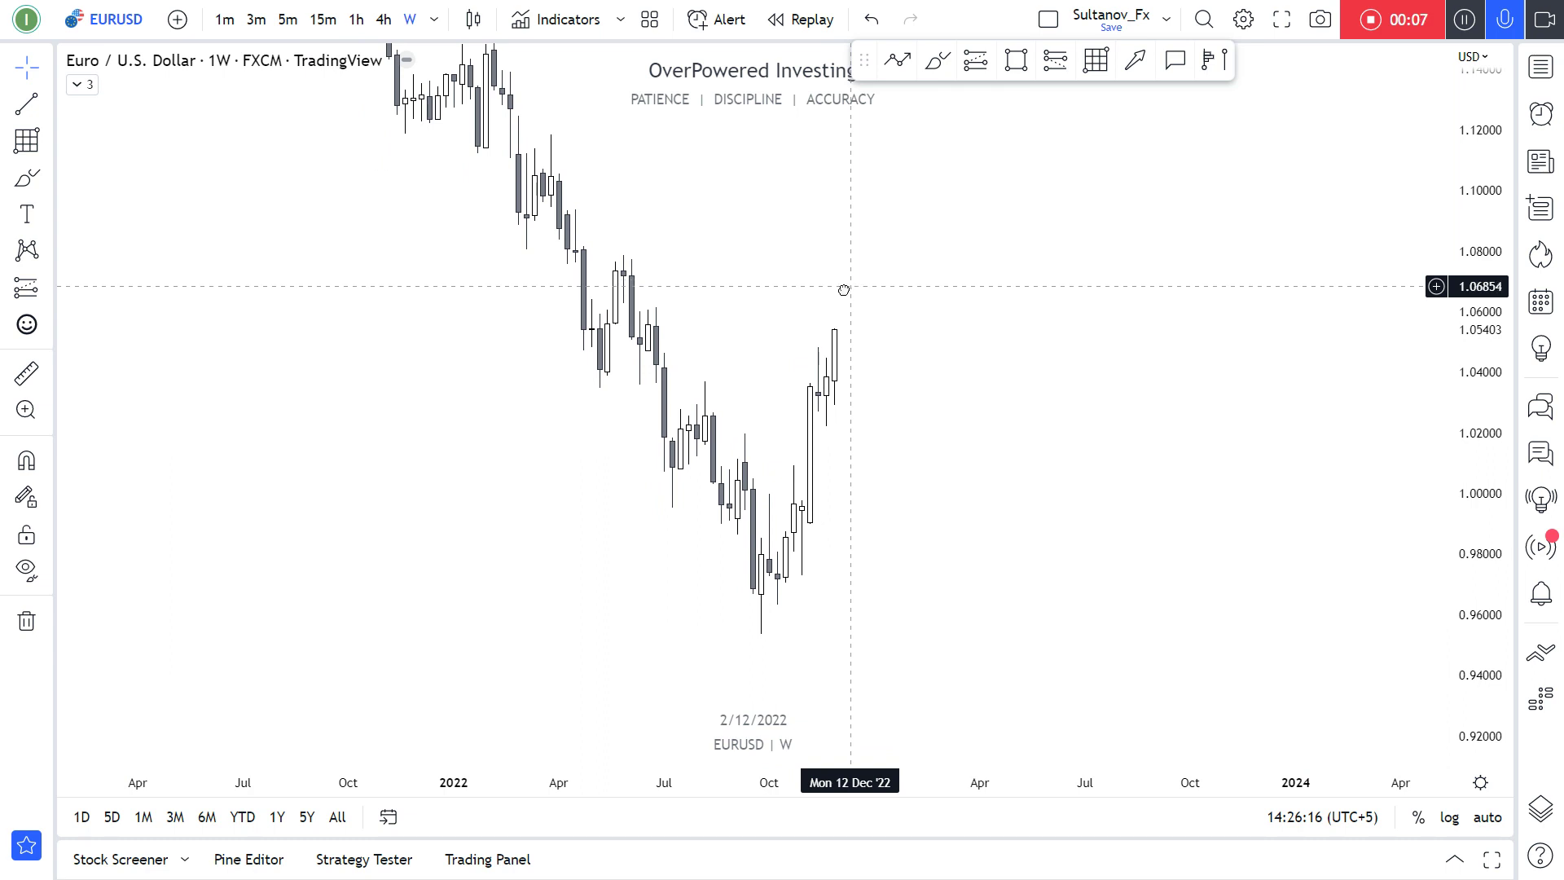
Draw a Fibonacci retracement from the 30 May '22 high at 1.07868 to the 26 Sep '22 low at 0.95358.
drag(844, 290, 791, 295)
key(alt+f)
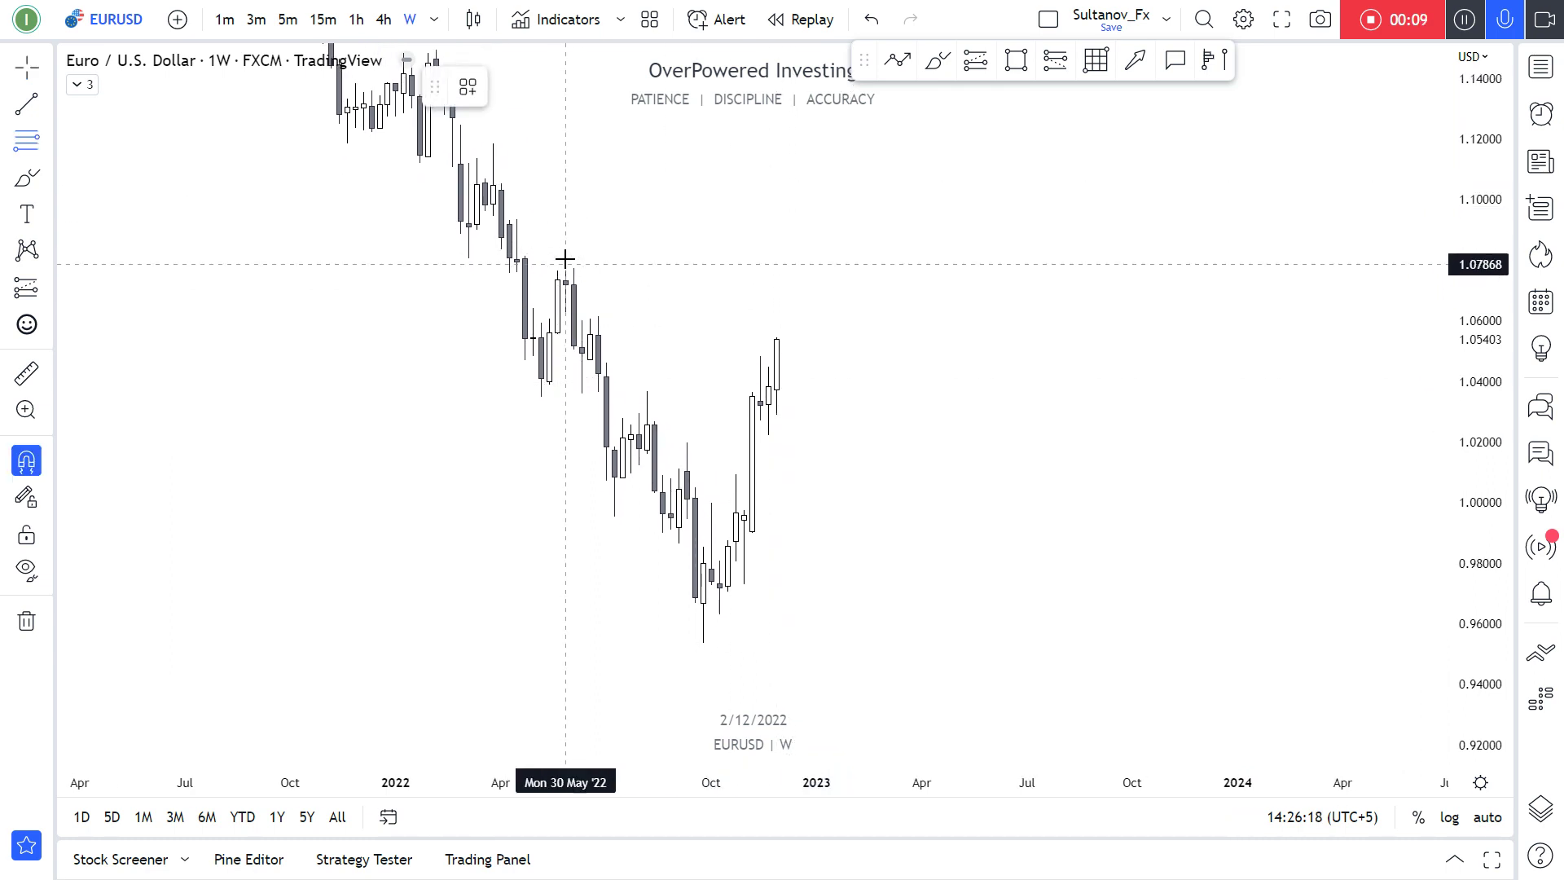
click(563, 262)
click(700, 642)
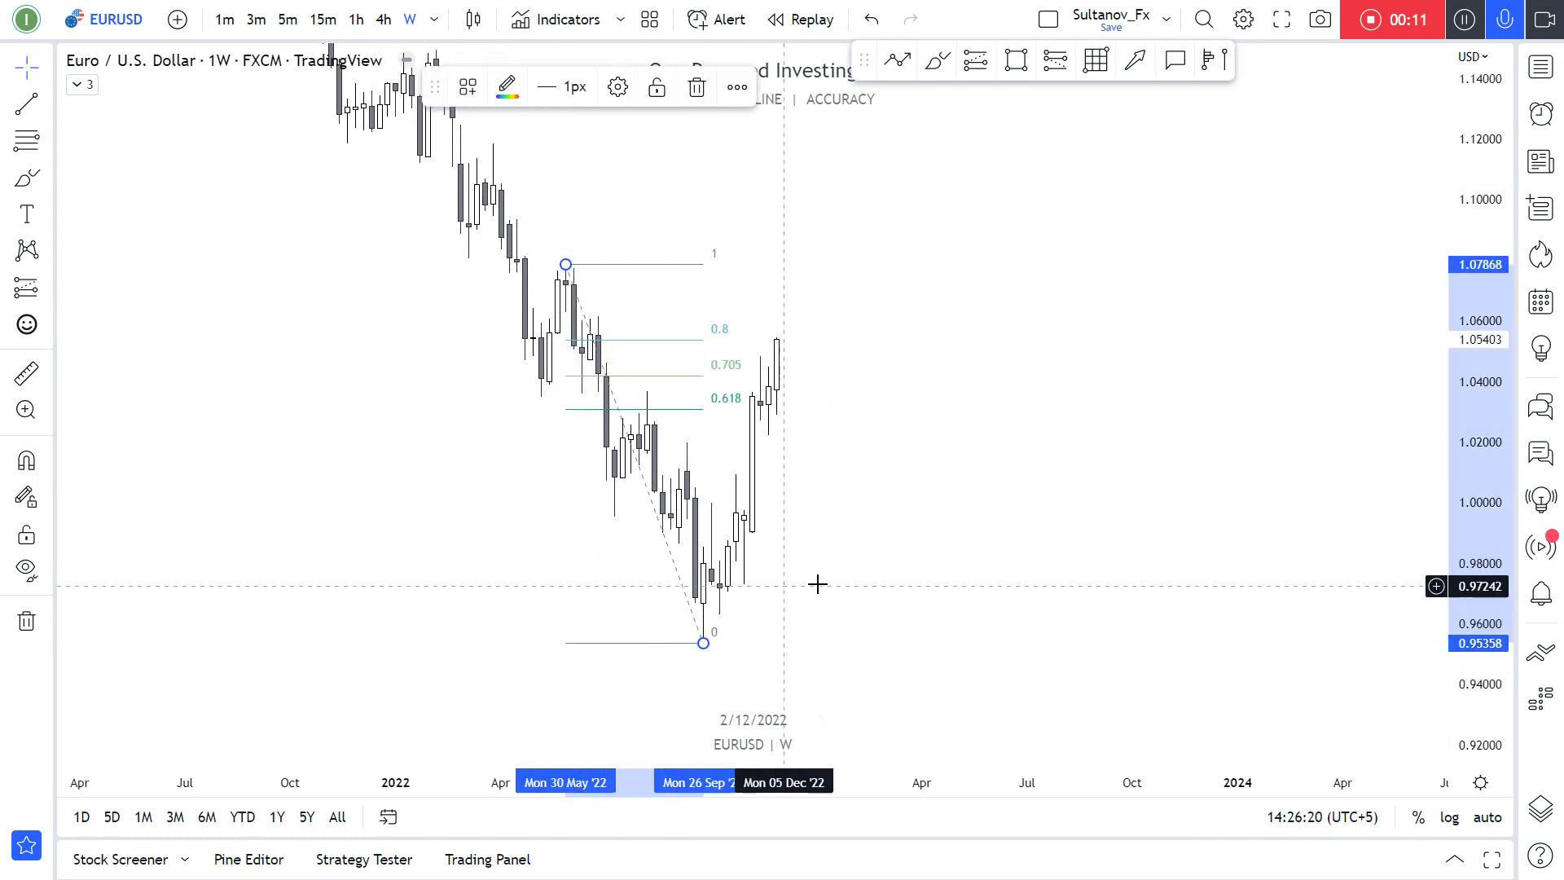
click(711, 698)
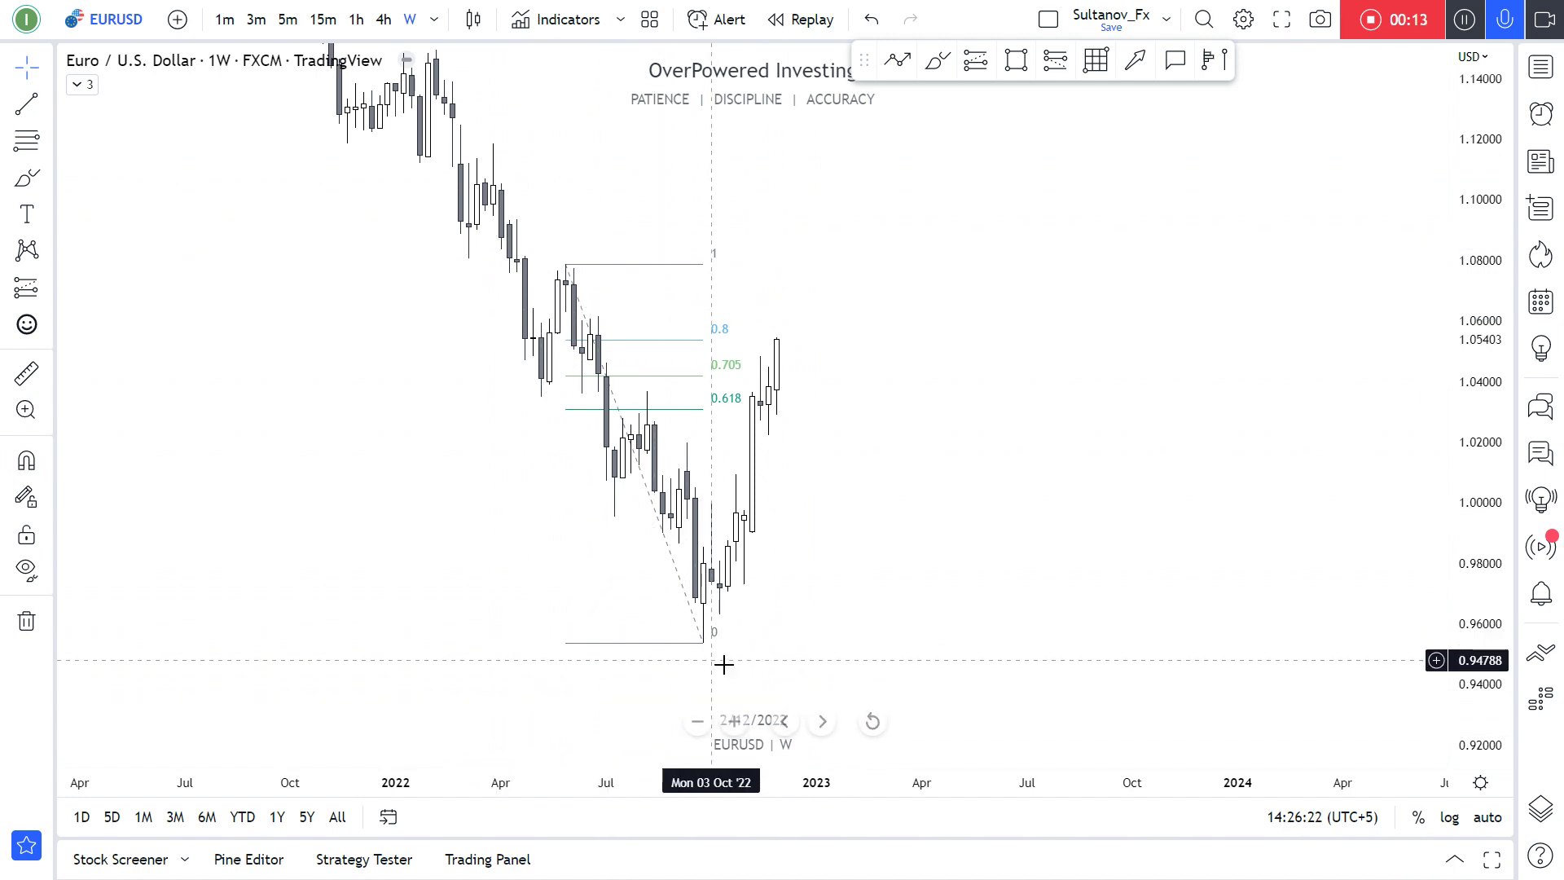
Draw a Gann box around the 20 Jun '22 candle, from about 1.047 to 1.061, extending right to about 8 May '23.
click(1095, 59)
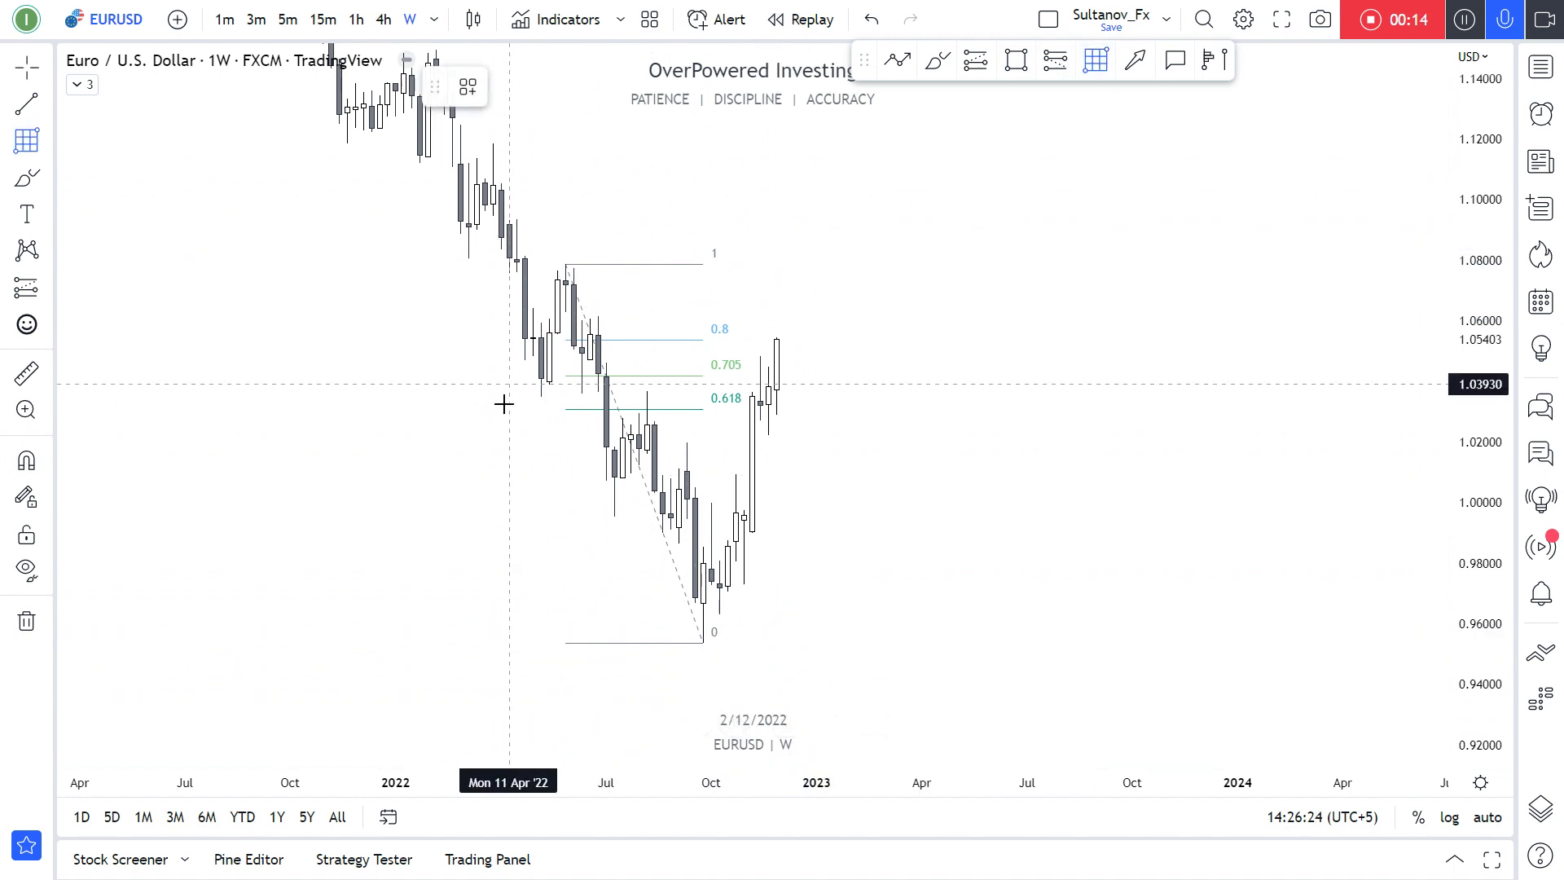
click(589, 363)
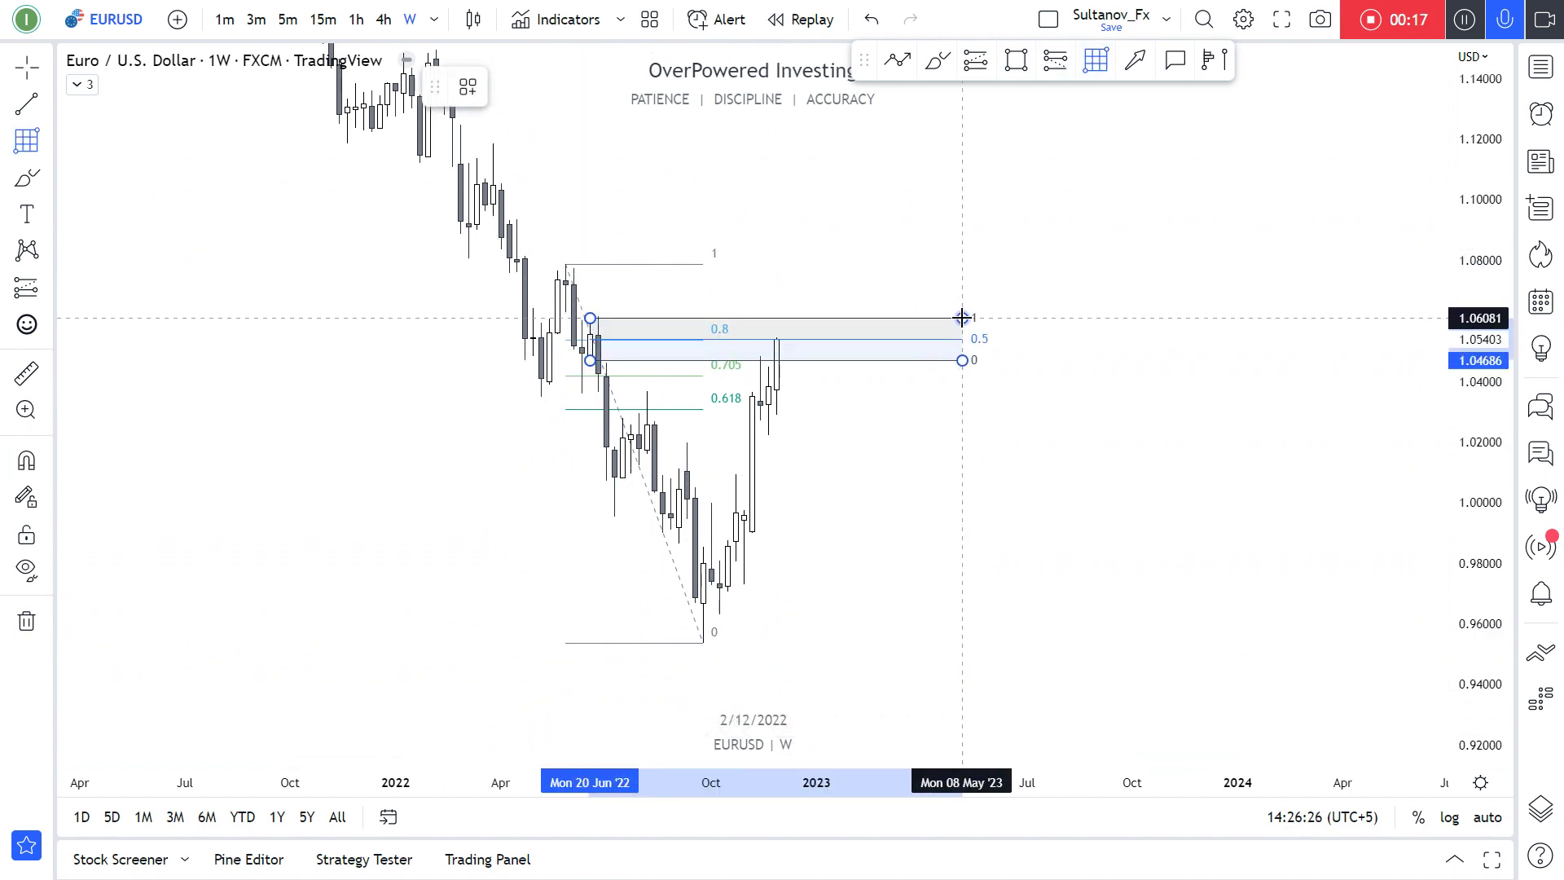
click(962, 315)
Sketch brush strokes beside the latest weekly candles, including a short downward curve to about 1.015, and undo them.
click(938, 60)
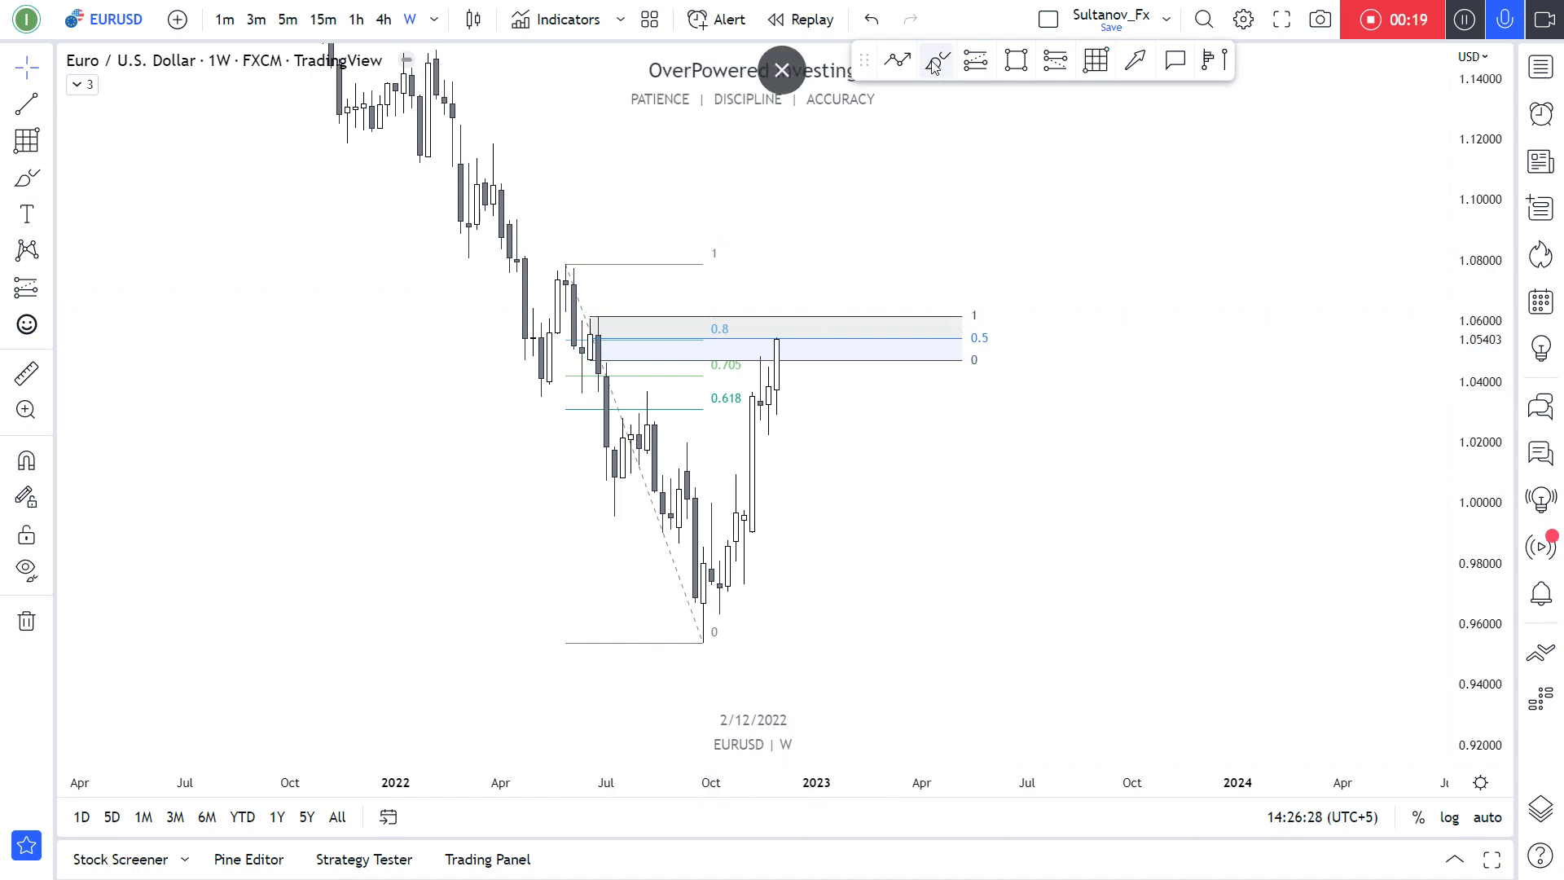
mouse_move(753, 359)
mouse_down()
mouse_move(776, 360)
mouse_move(771, 442)
mouse_move(773, 358)
mouse_up()
key(ctrl+z)
key(ctrl+z)
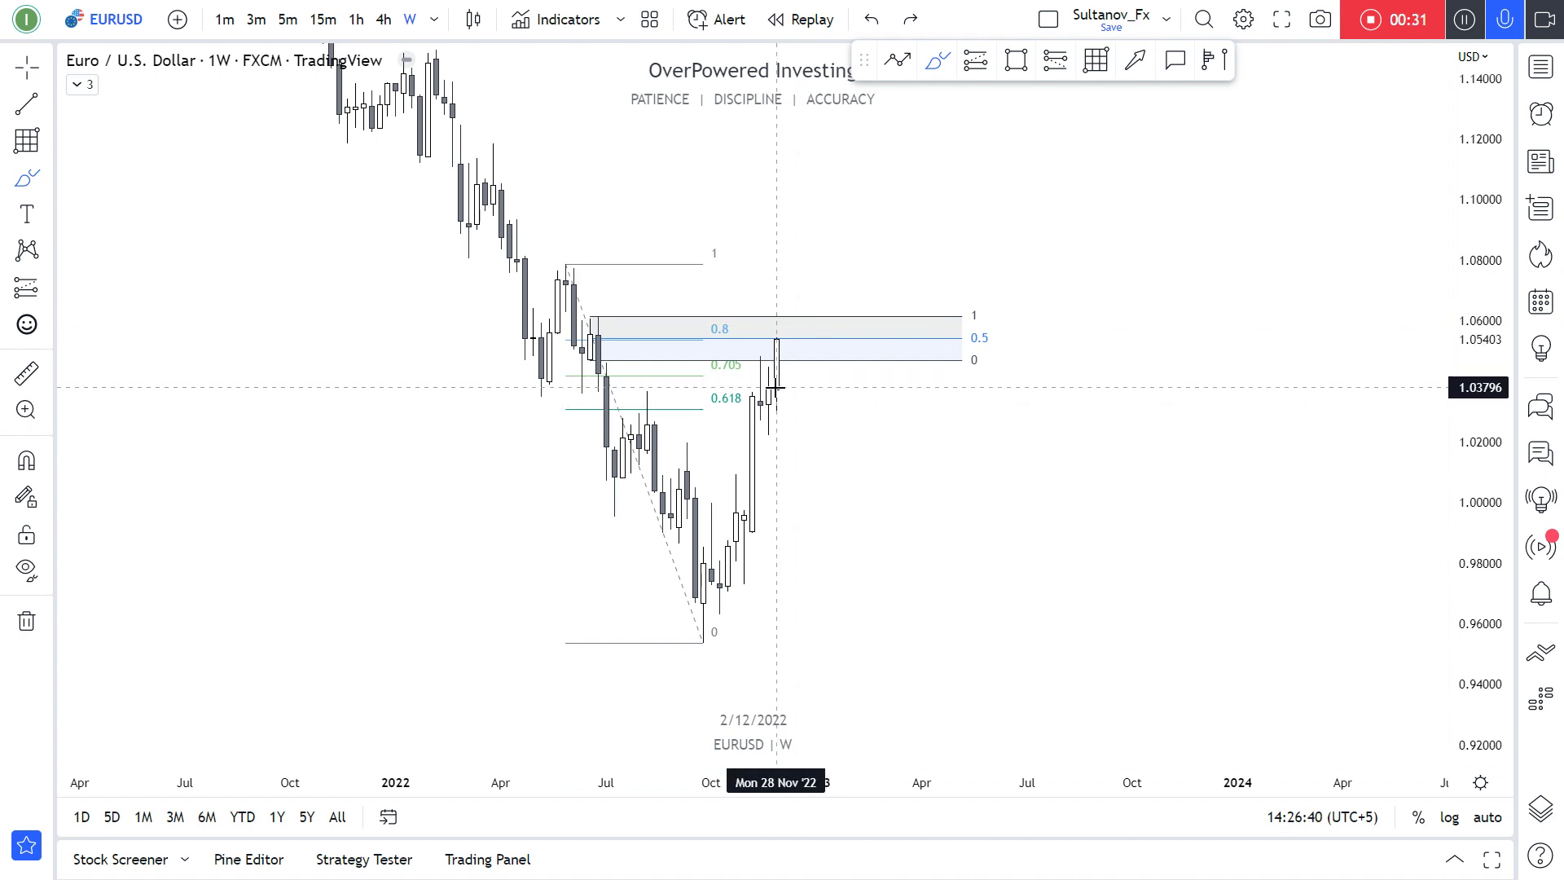
drag(775, 387, 793, 456)
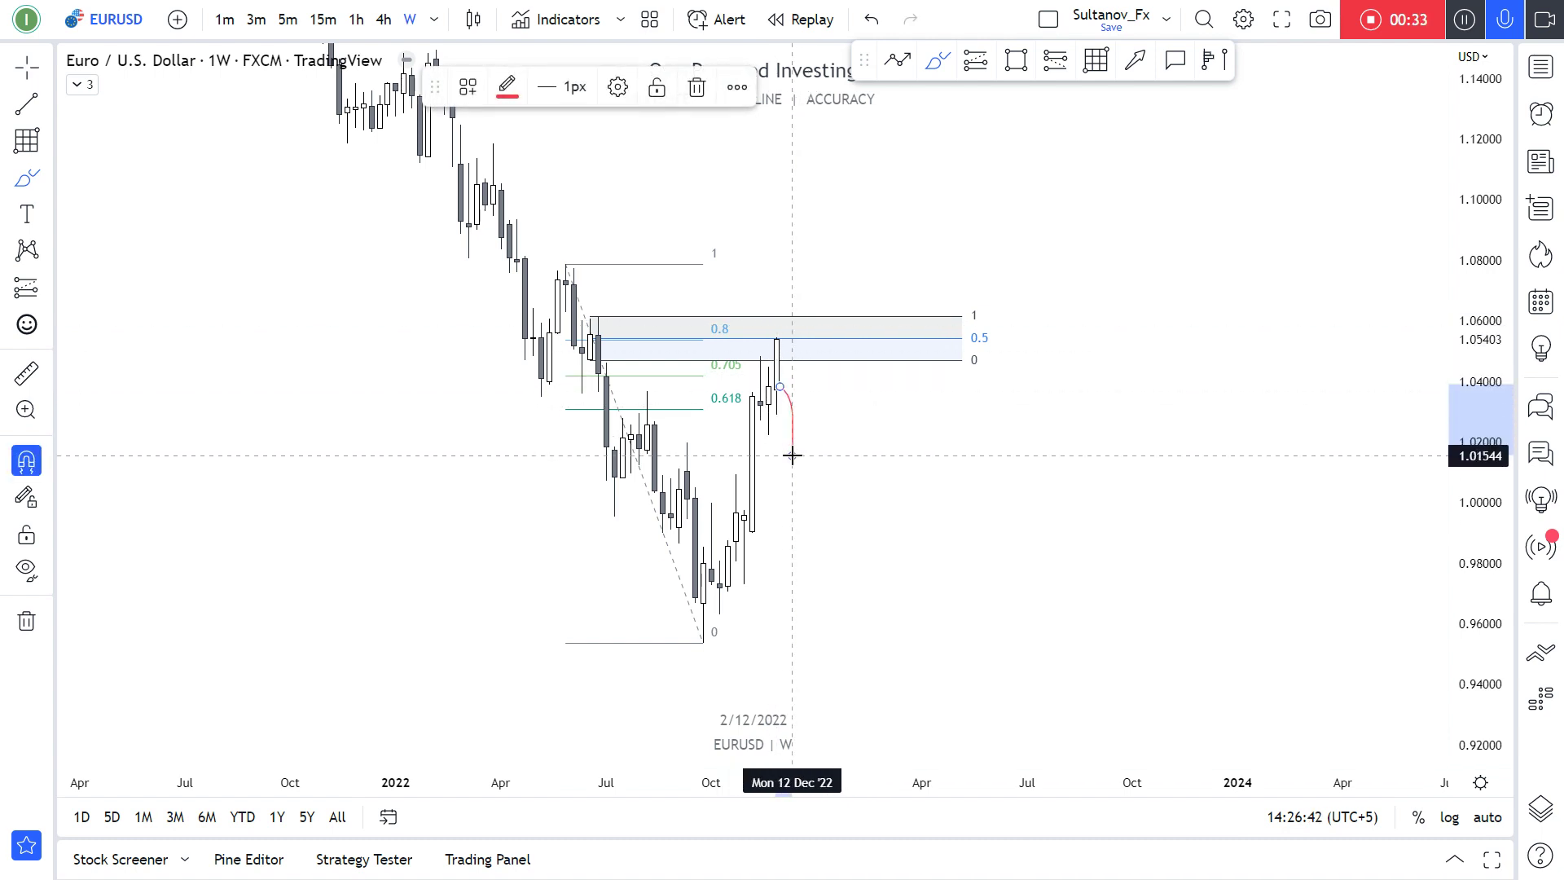
key(ctrl+z)
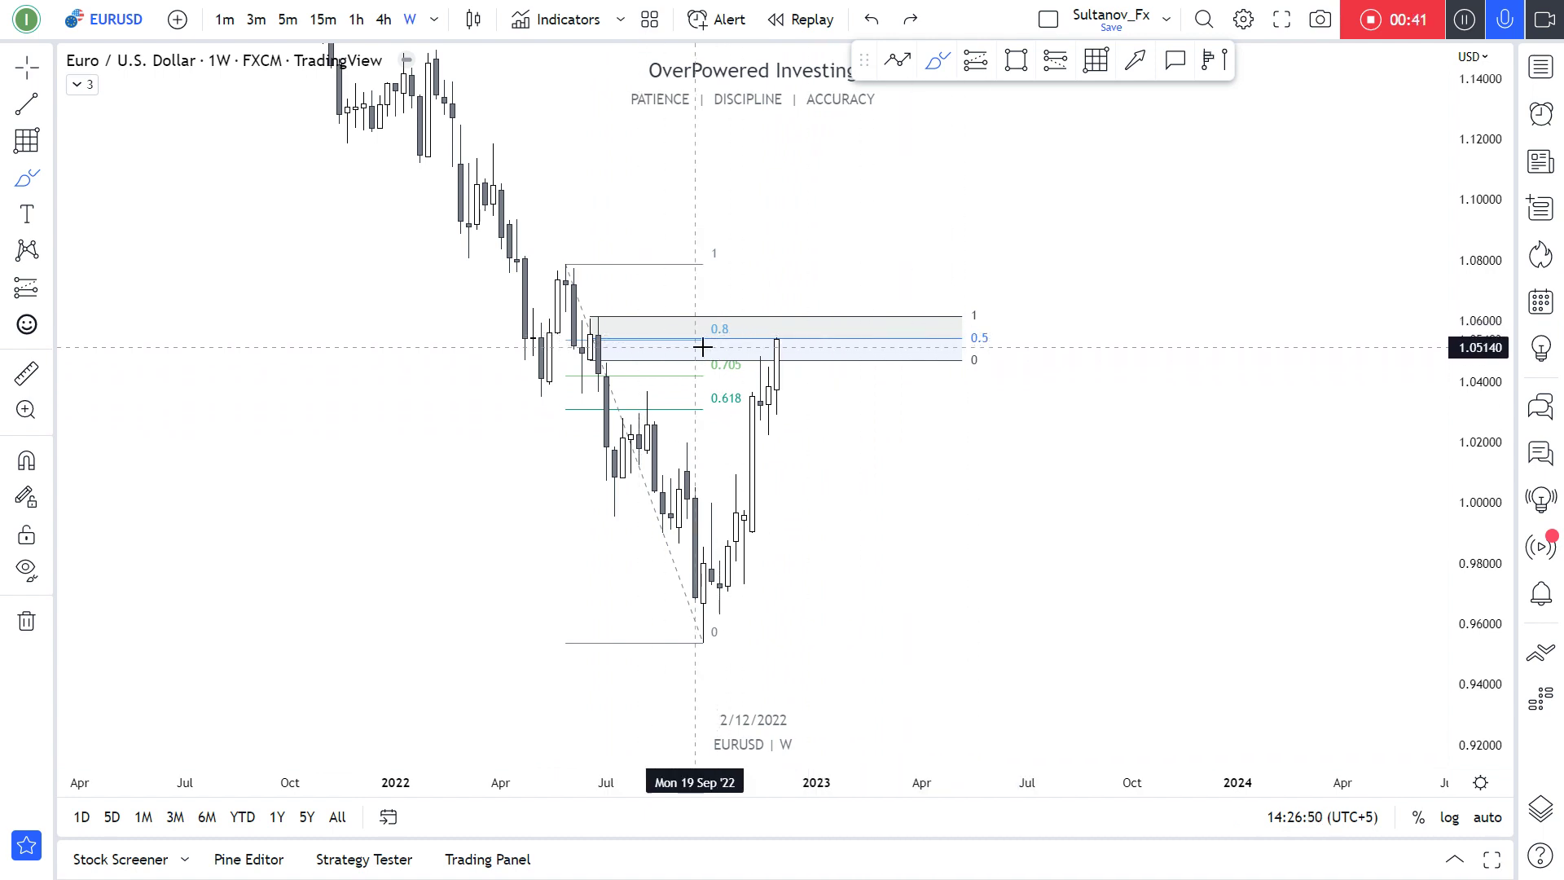
key(Escape)
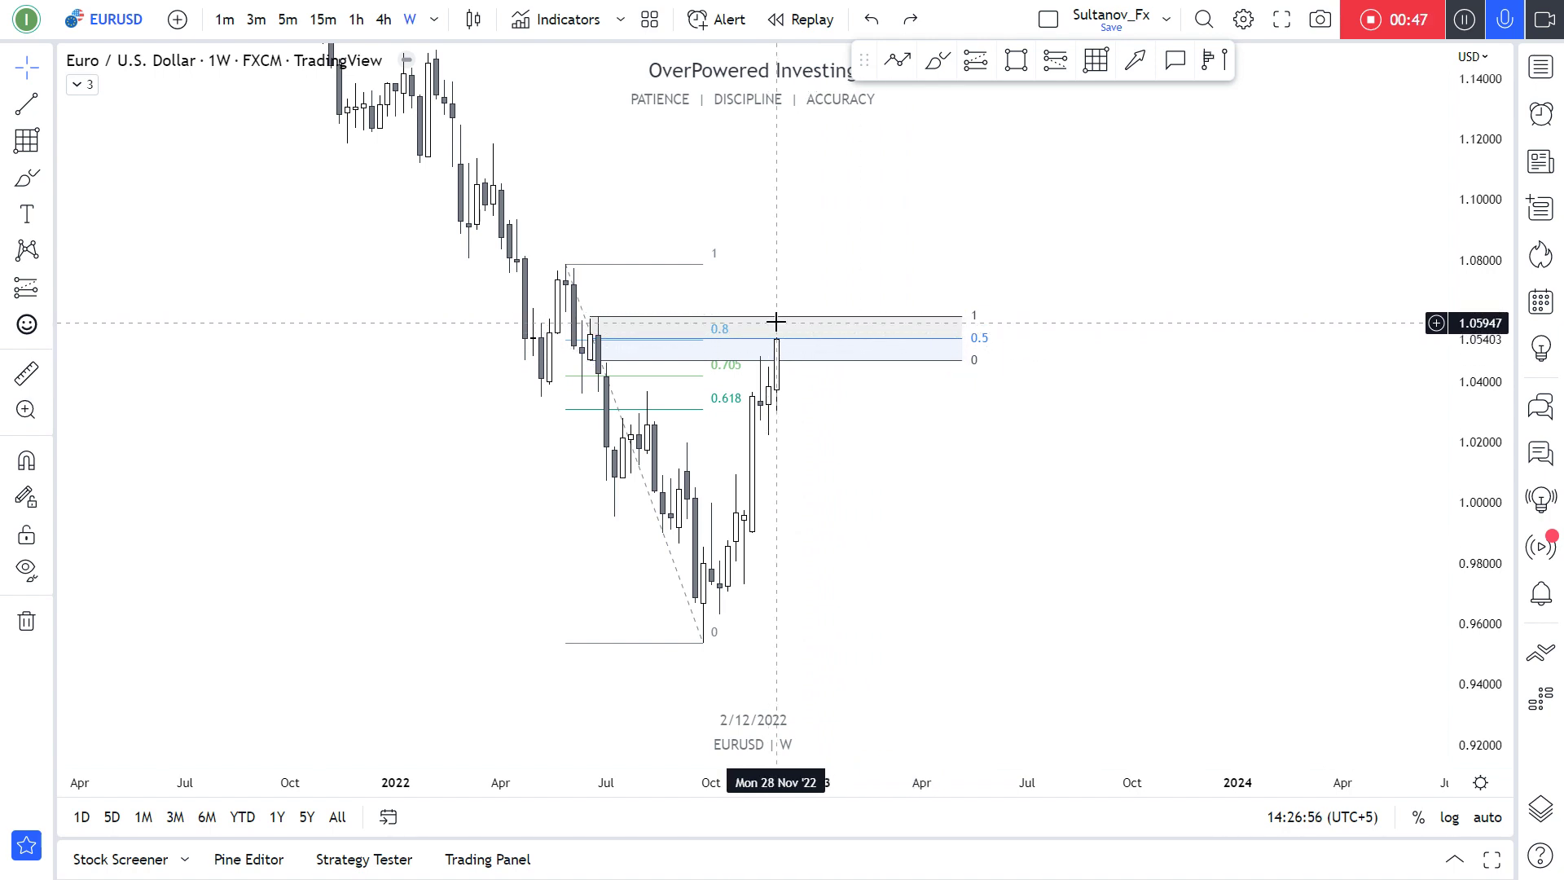
Switch the EURUSD chart to the monthly timeframe and examine the price action around the marked zone.
text(1M)
key(Return)
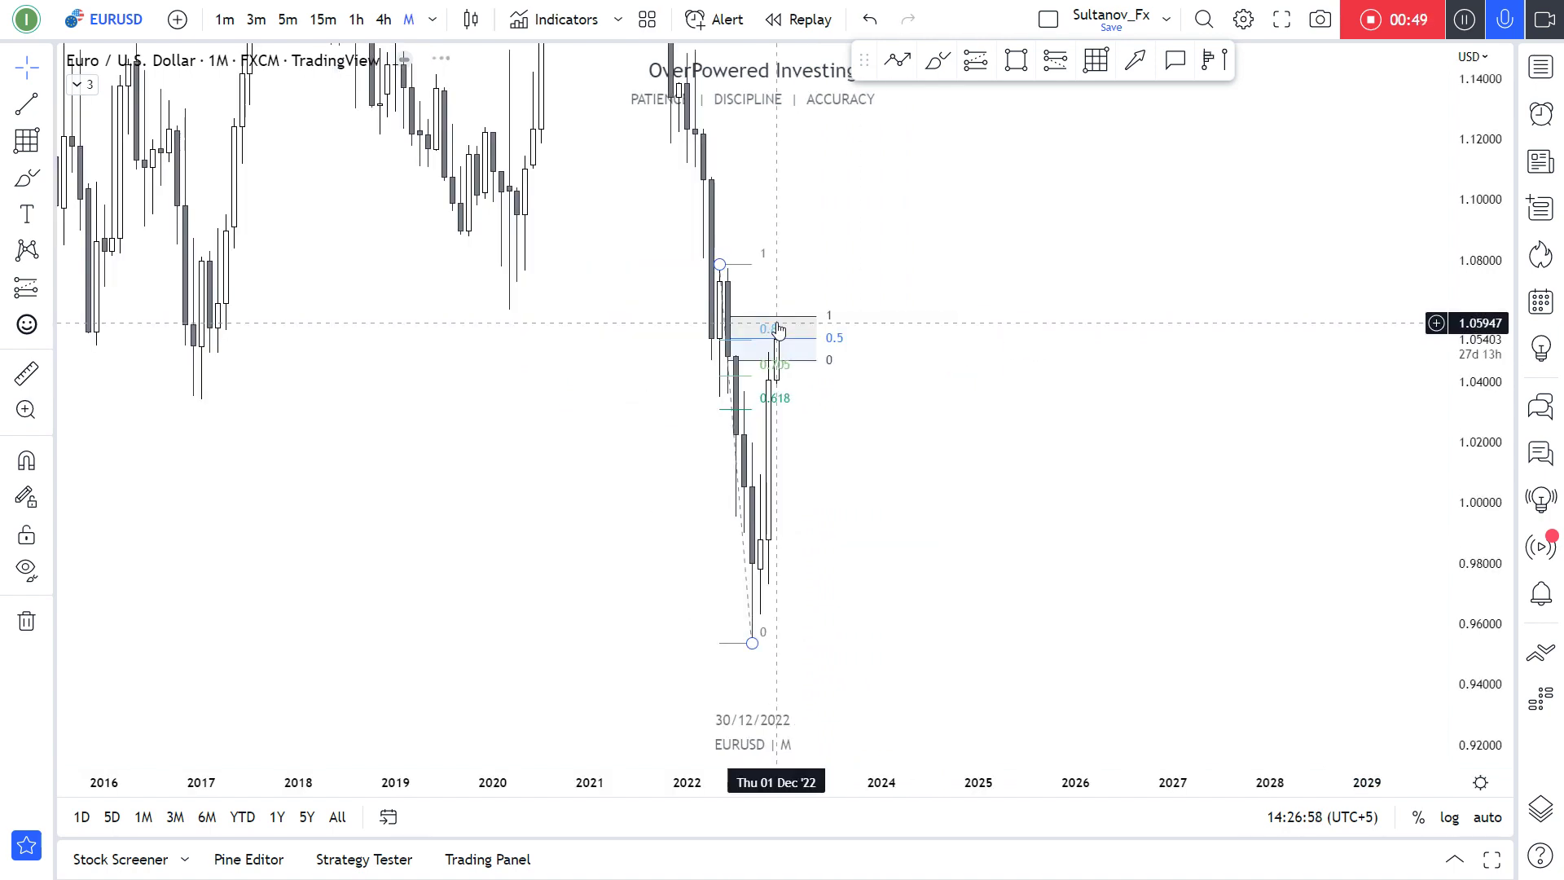
scroll(796, 422, up, 7)
scroll(774, 377, down, 6)
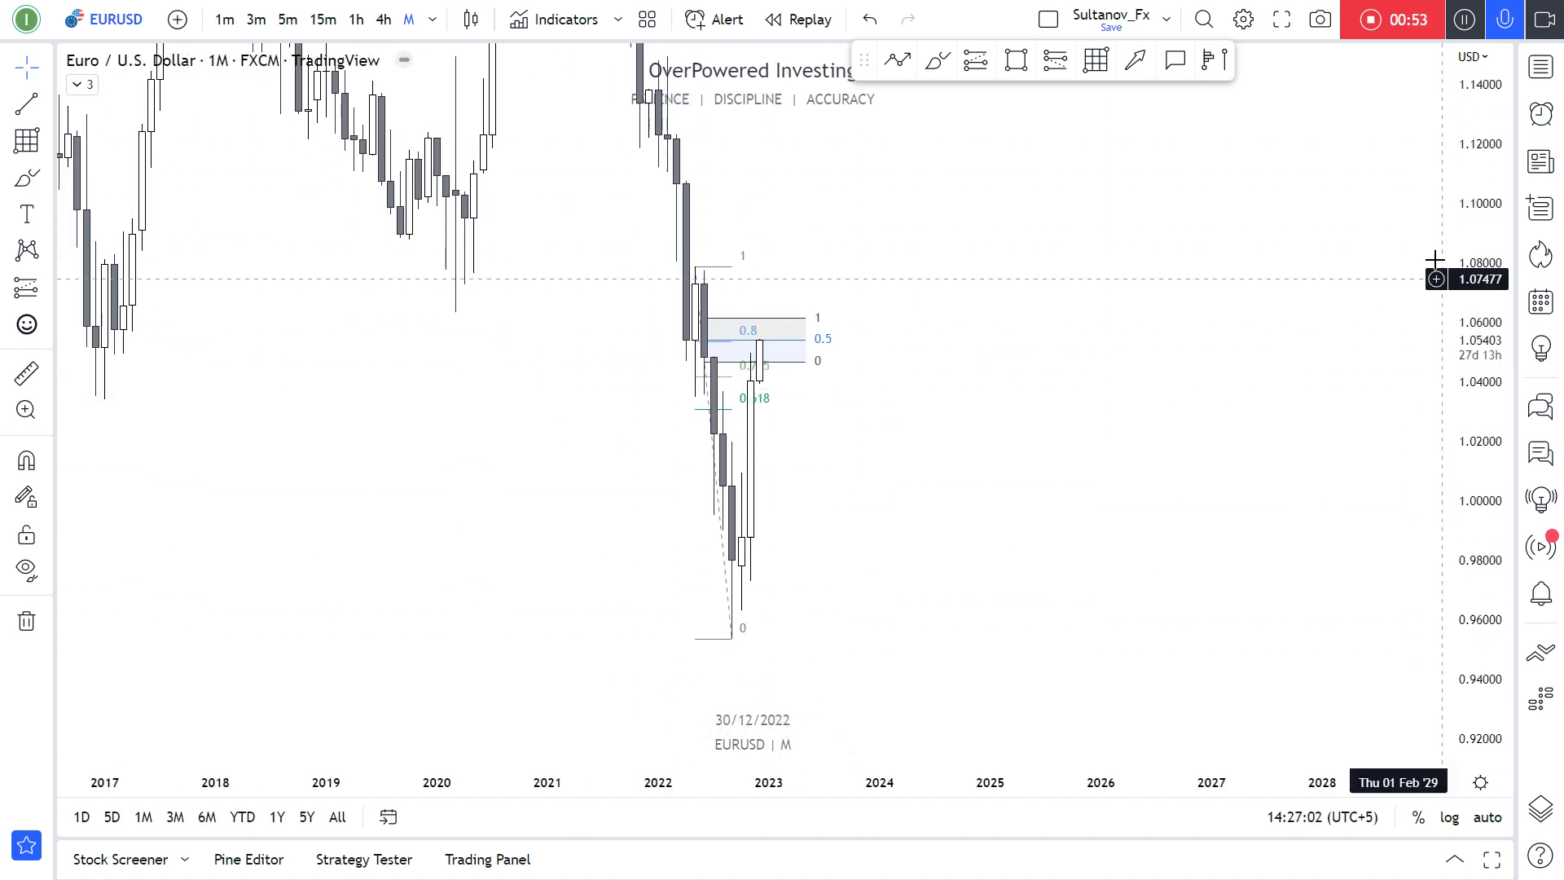
drag(1435, 260, 1426, 163)
scroll(808, 356, up, 7)
drag(1481, 548, 1467, 17)
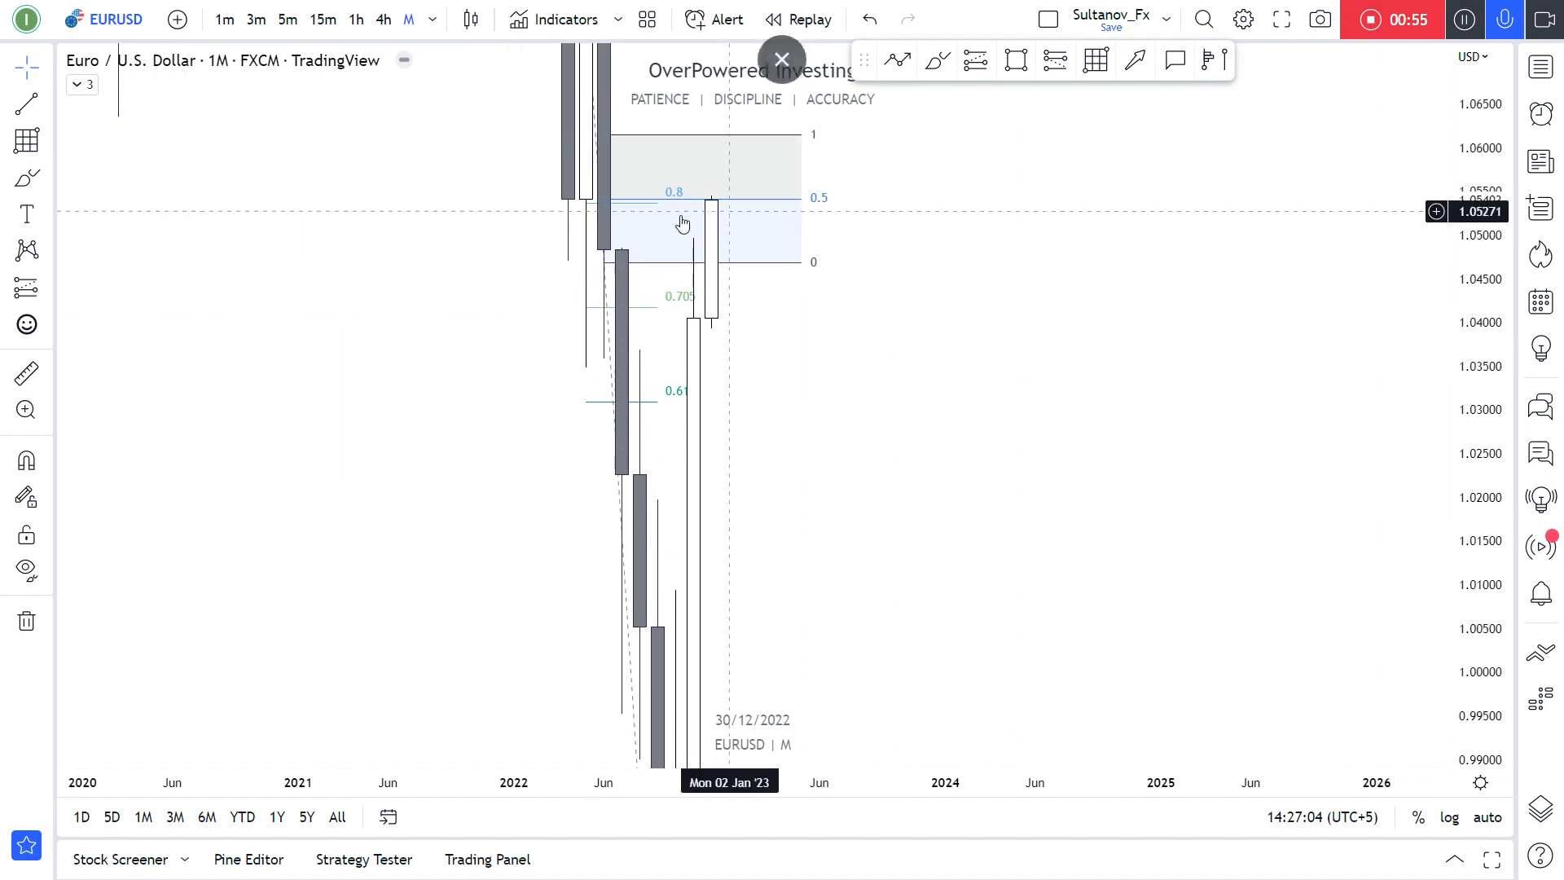
scroll(1075, 618, down, 3)
scroll(753, 485, down, 2)
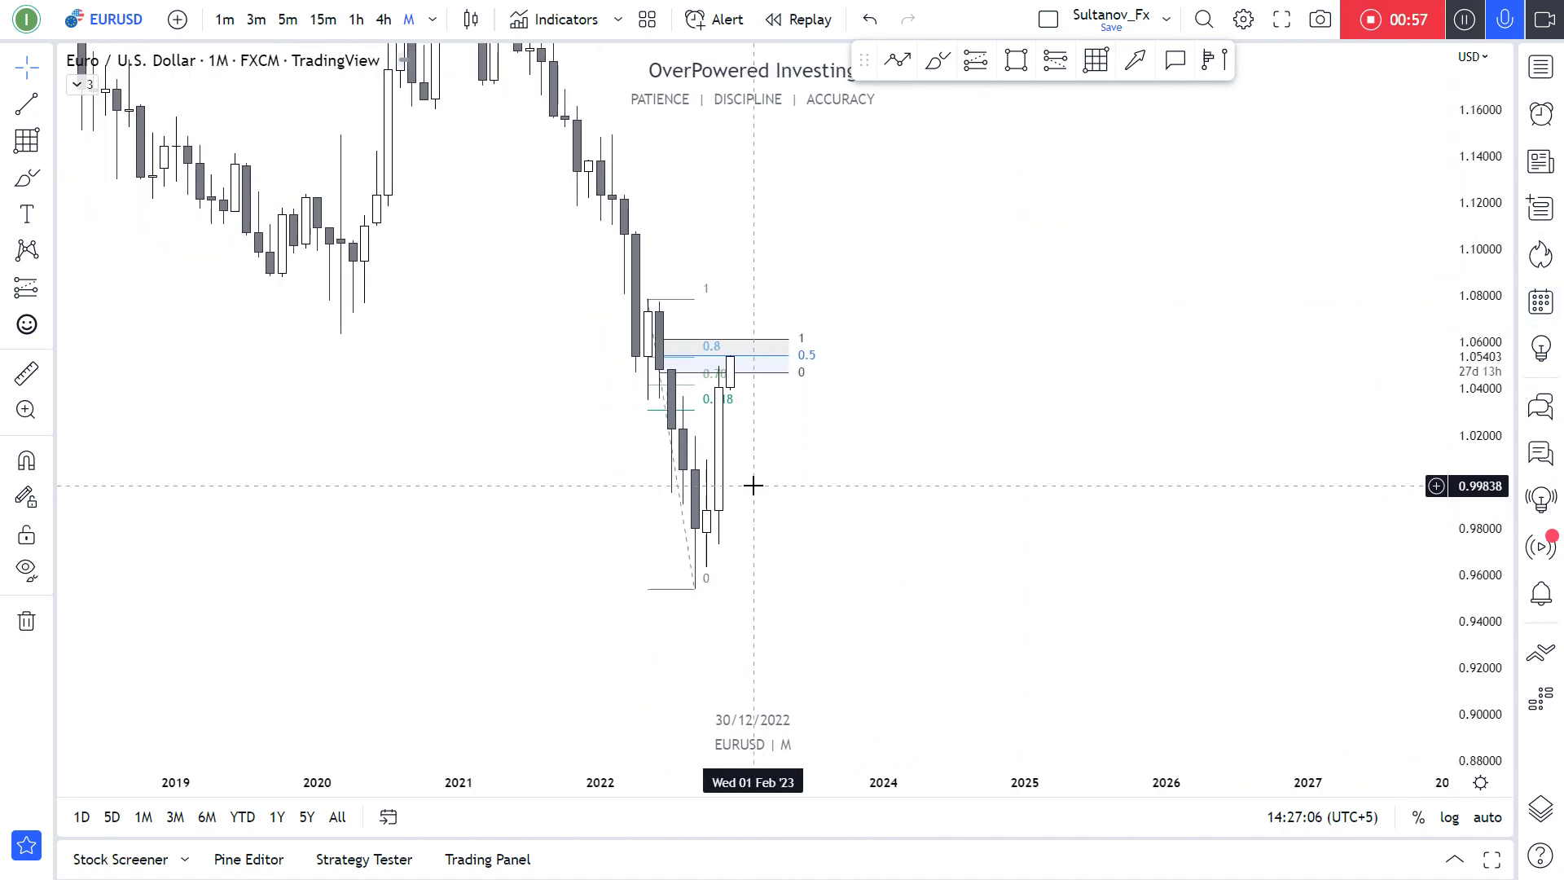
drag(803, 464, 870, 602)
scroll(925, 460, down, 5)
drag(1501, 376, 1494, 522)
drag(1268, 528, 1046, 507)
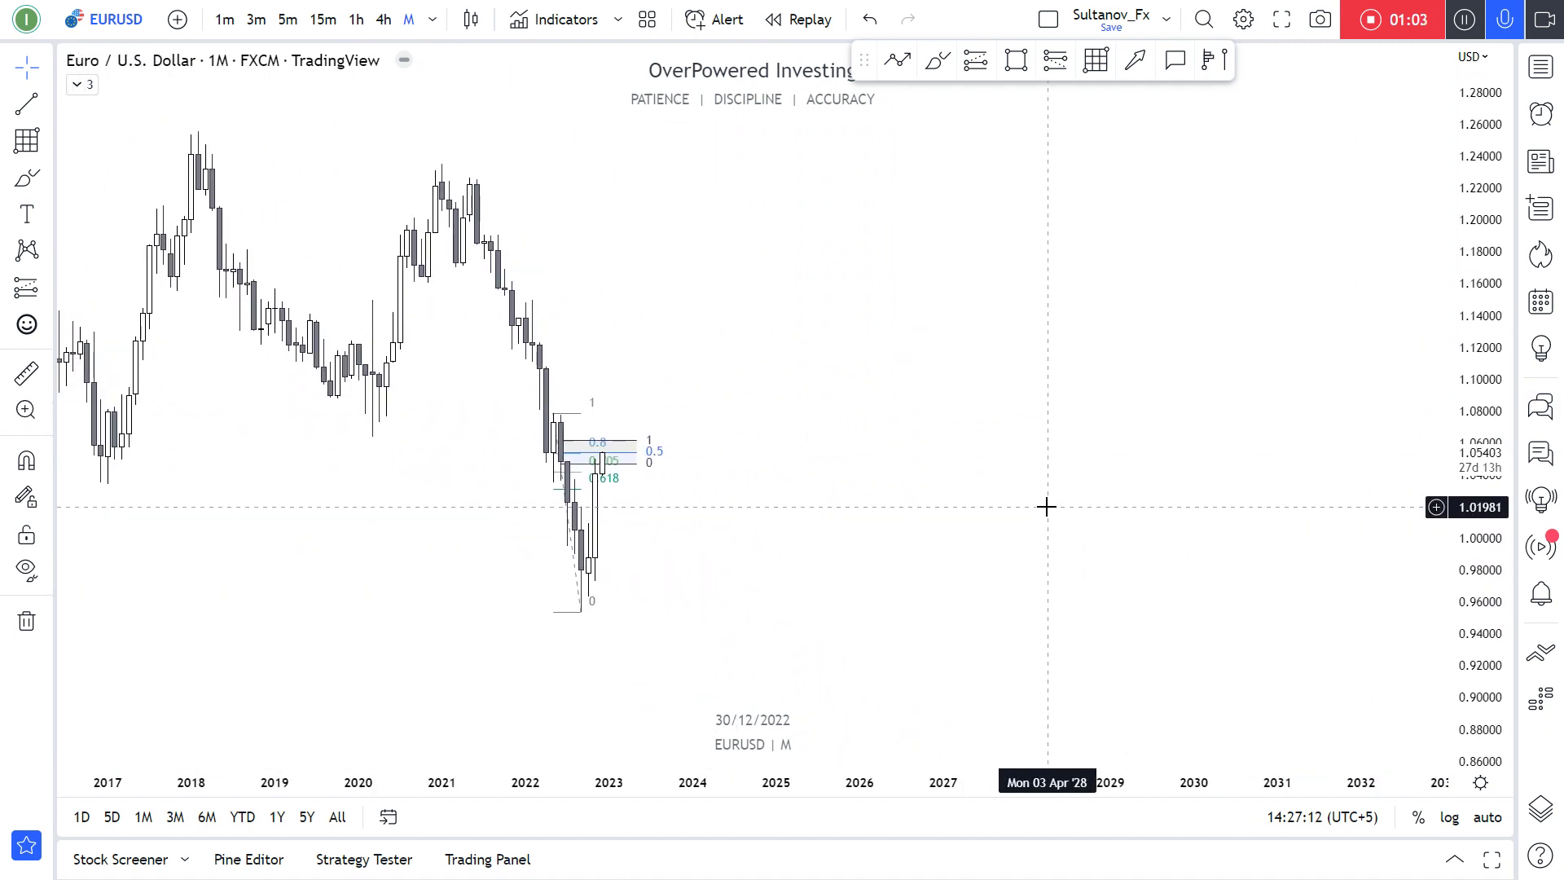
Brush arcs over the 2021 highs and under the 2022 low on the monthly chart, and undo them.
click(938, 60)
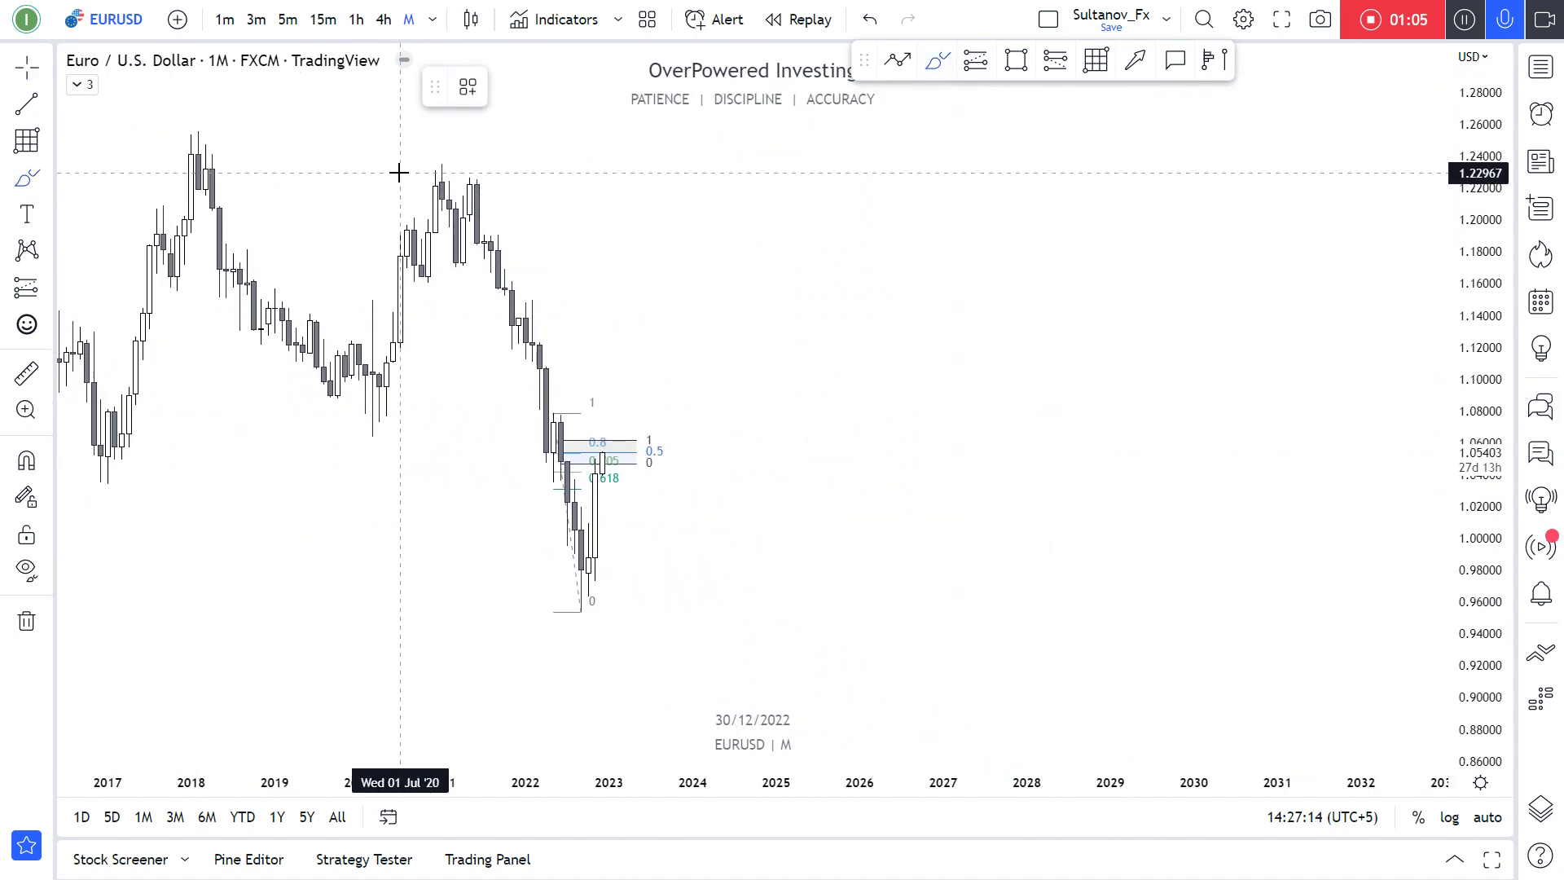
drag(400, 173, 513, 171)
drag(541, 619, 632, 621)
drag(736, 579, 1042, 535)
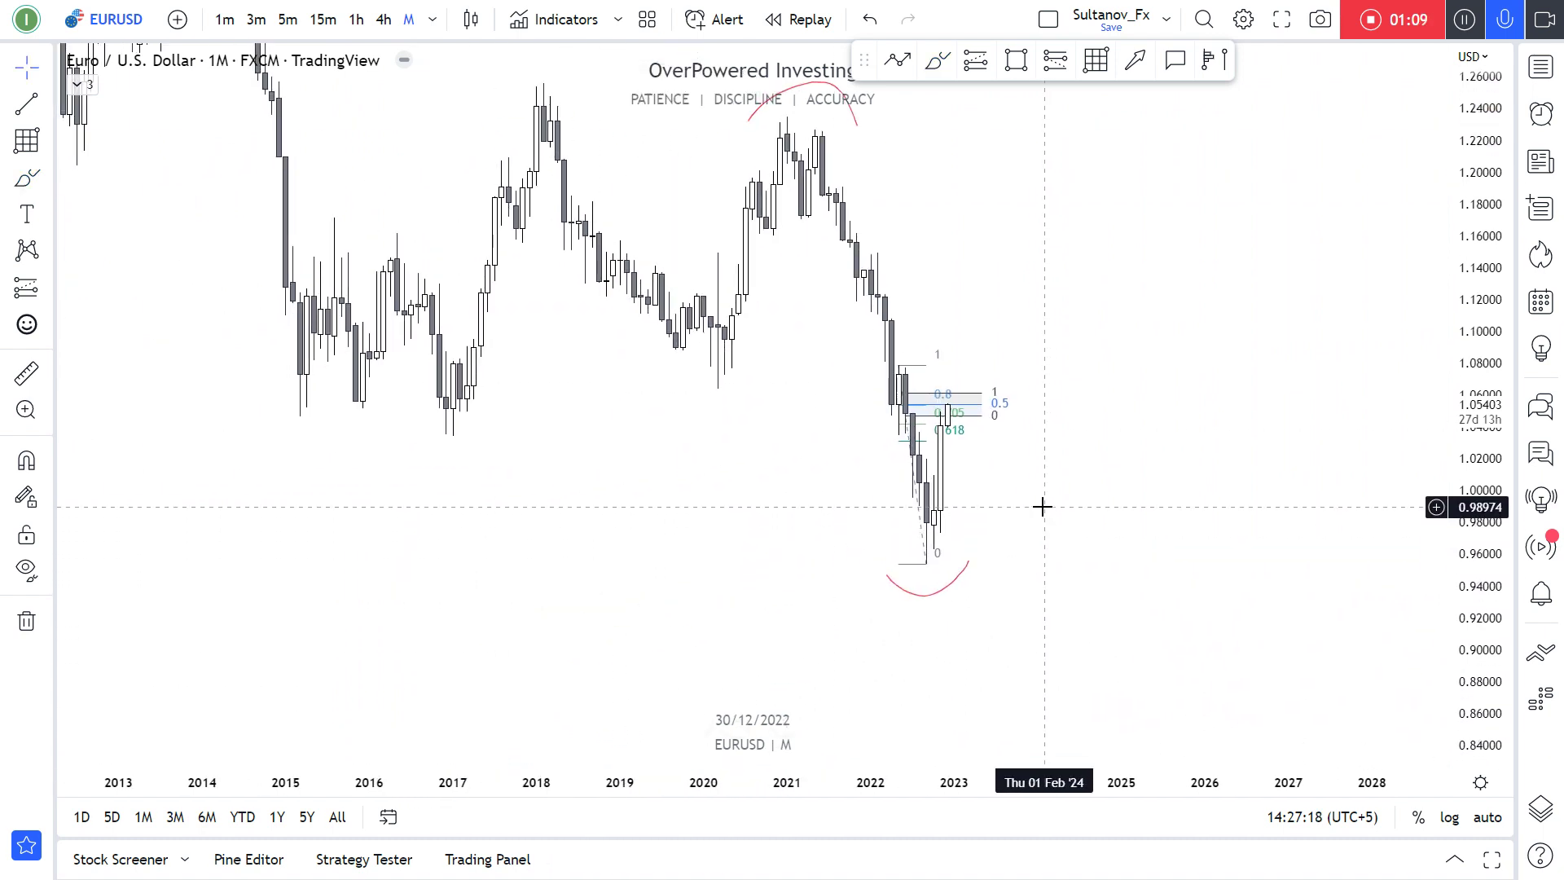
key(ctrl+z)
key(ctrl+z)
key(ctrl+z)
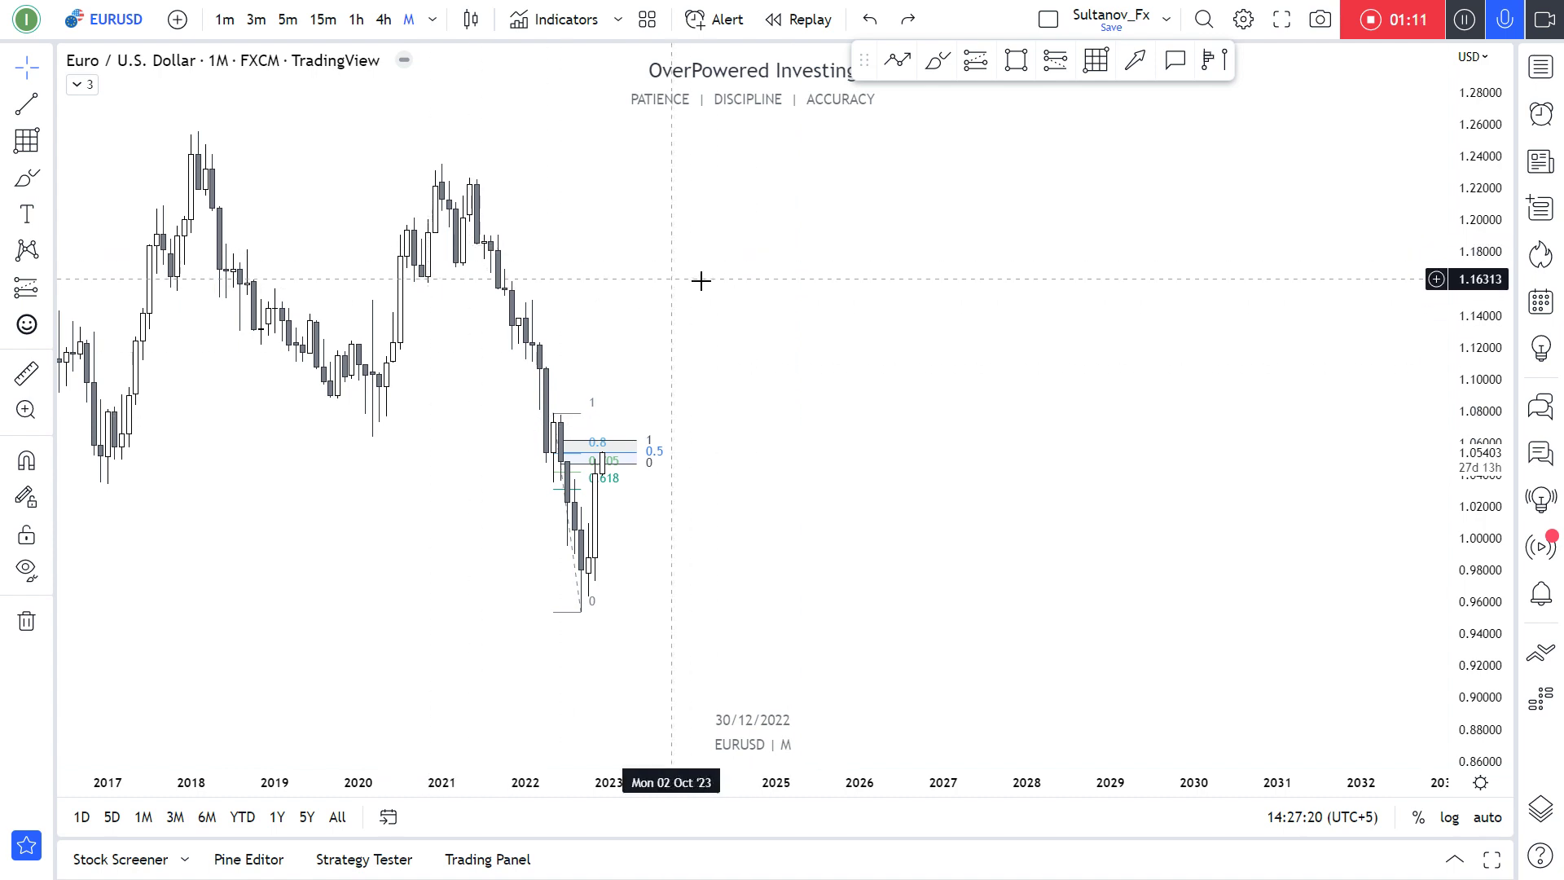
Brush a downward curve right of the marked zone on the monthly chart, from about 1.054 to 0.99, and undo it.
right_click(763, 393)
click(707, 374)
drag(723, 403, 810, 290)
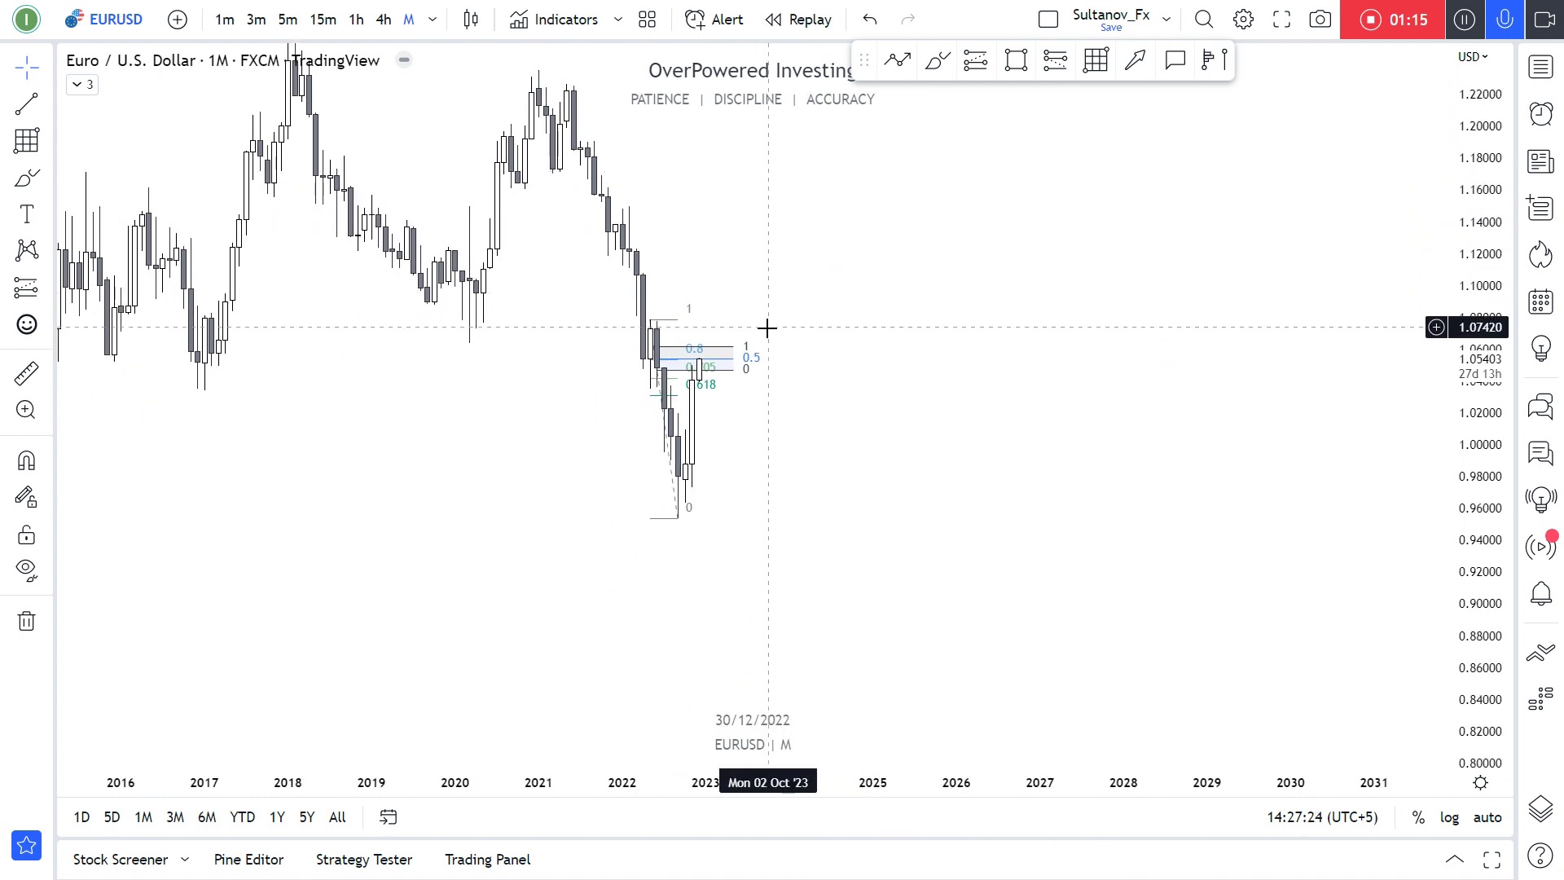
scroll(757, 330, down, 2)
scroll(751, 332, up, 4)
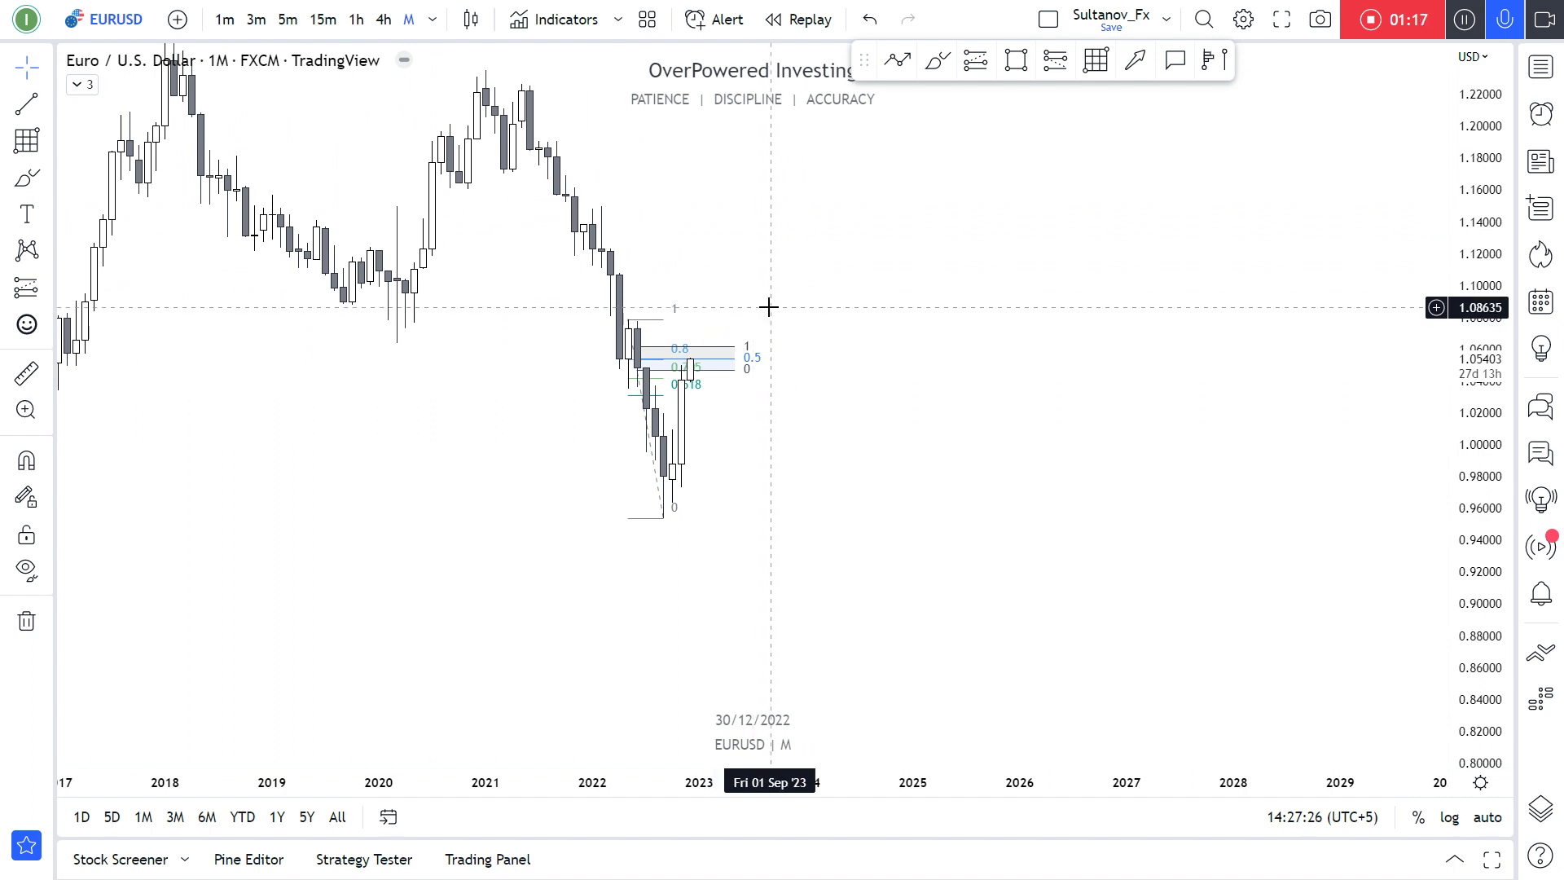
click(937, 59)
drag(810, 358, 835, 463)
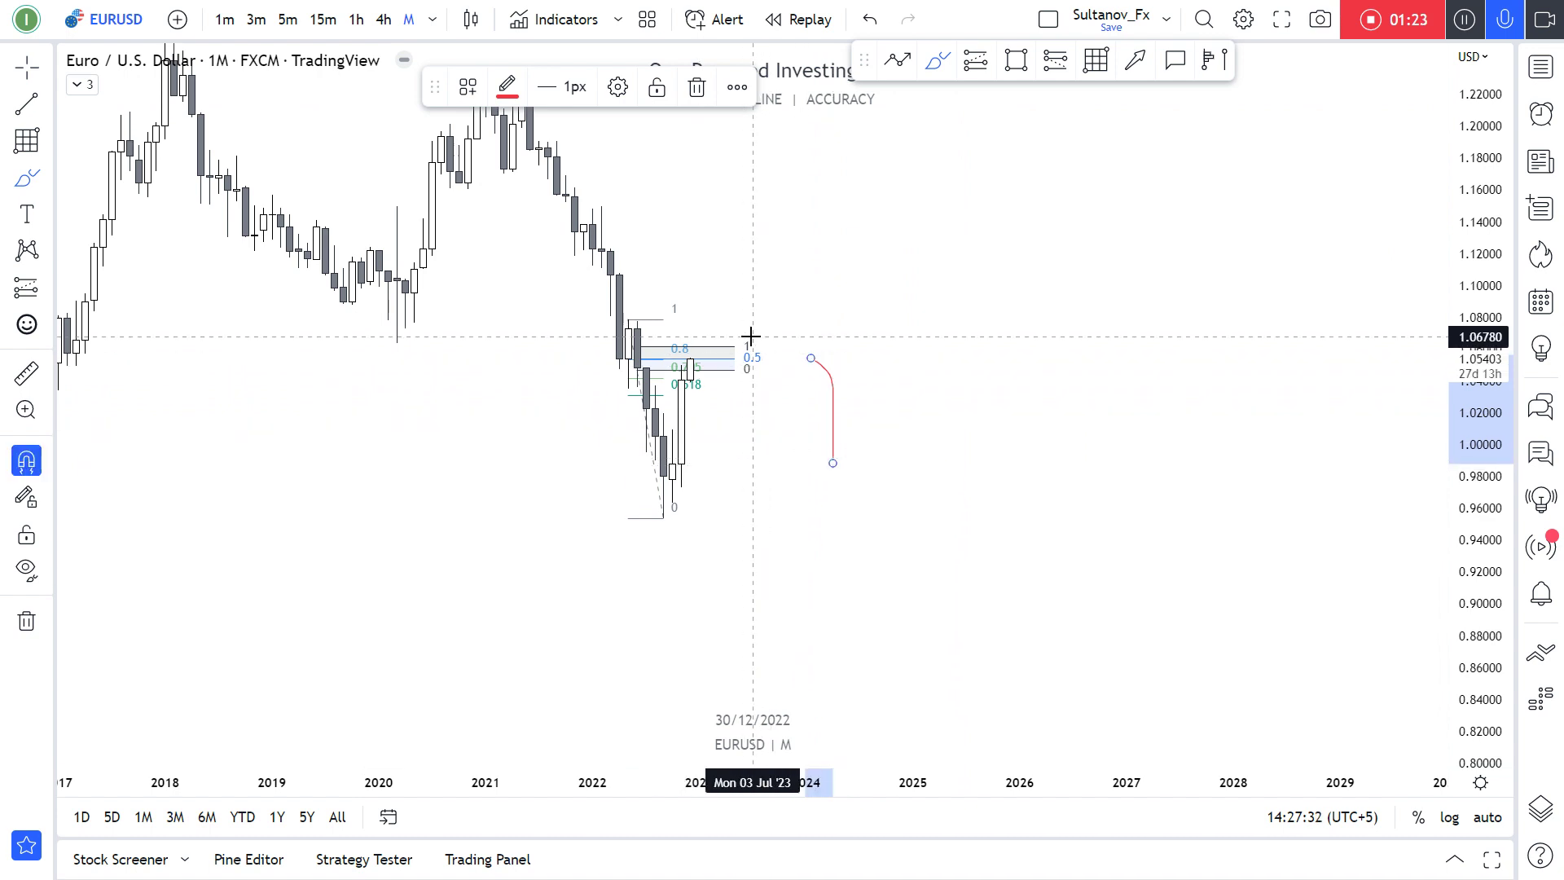
key(ctrl+z)
key(Escape)
Return the chart to the weekly timeframe and frame the Fibonacci retracement and the marked zone.
text(1w)
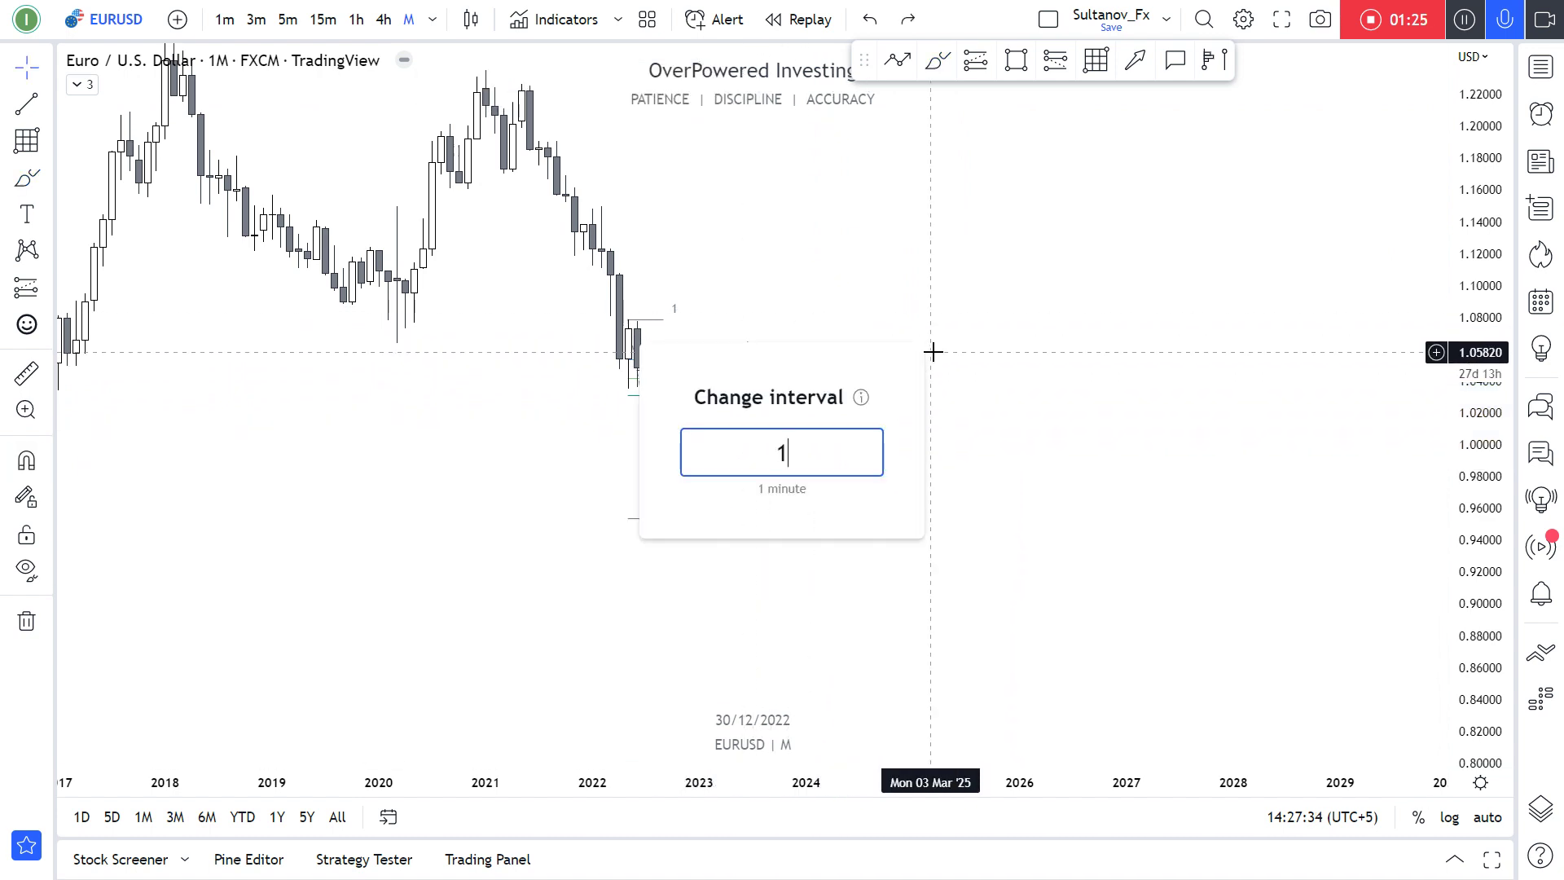
key(Return)
scroll(880, 363, down, 5)
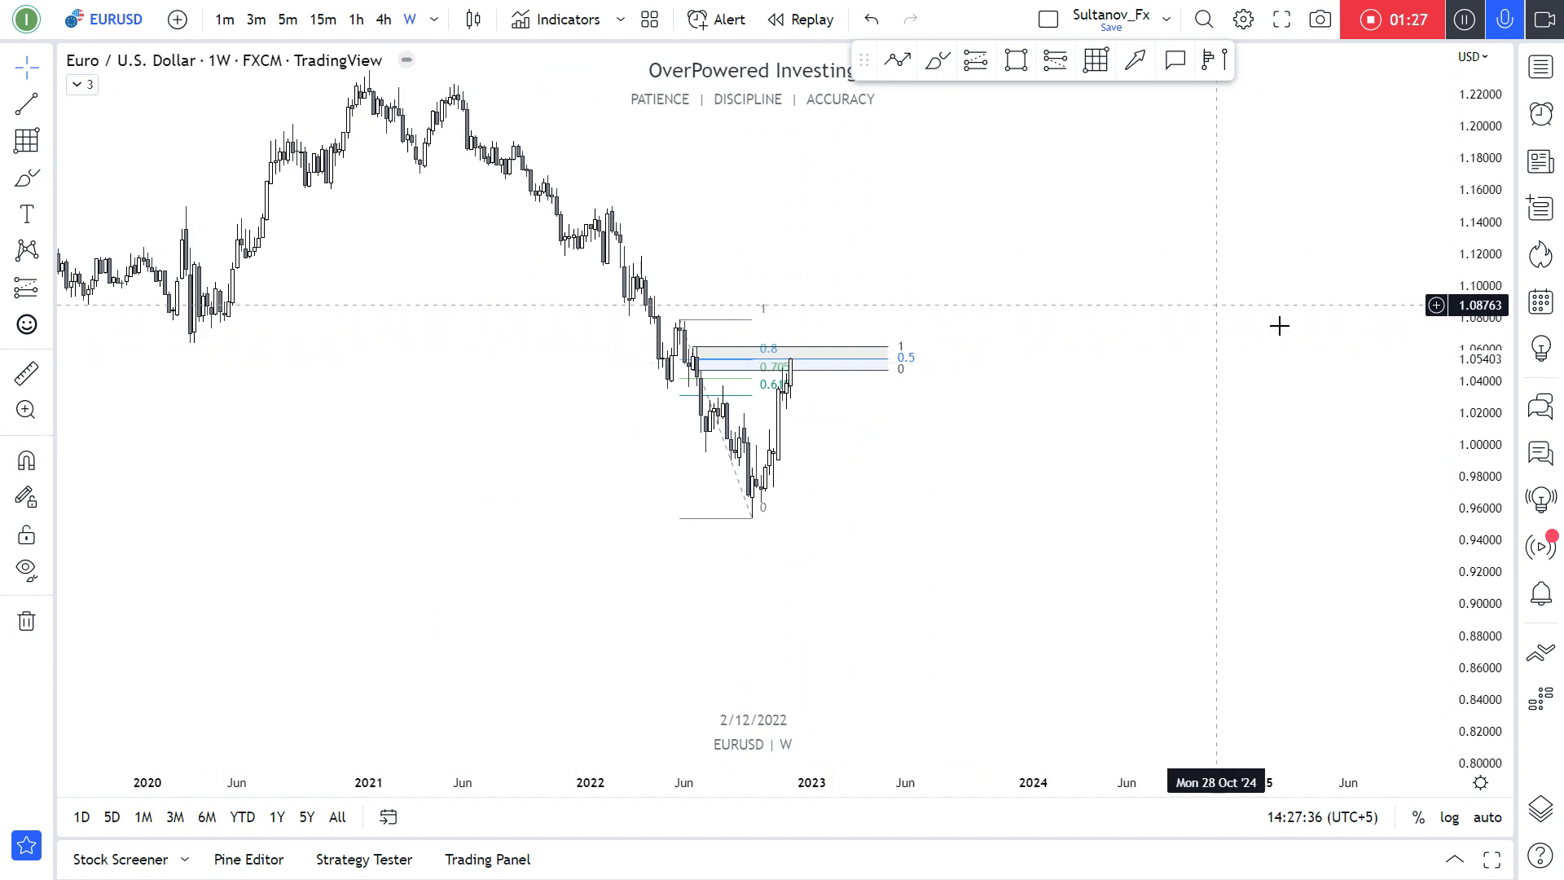
drag(1483, 596, 1454, 256)
scroll(832, 424, up, 3)
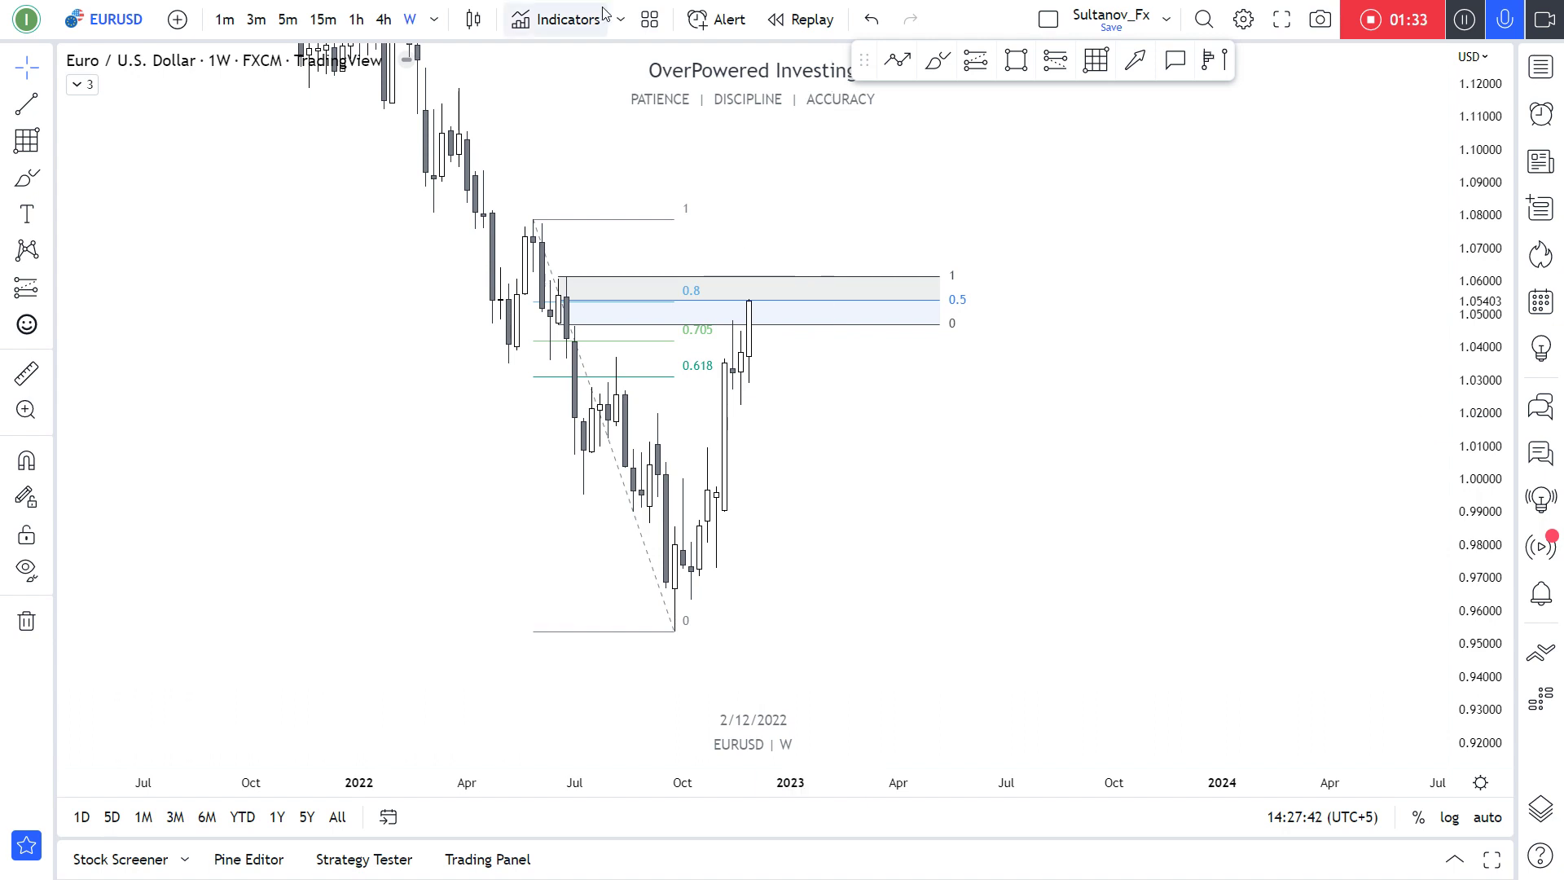
drag(883, 242, 785, 257)
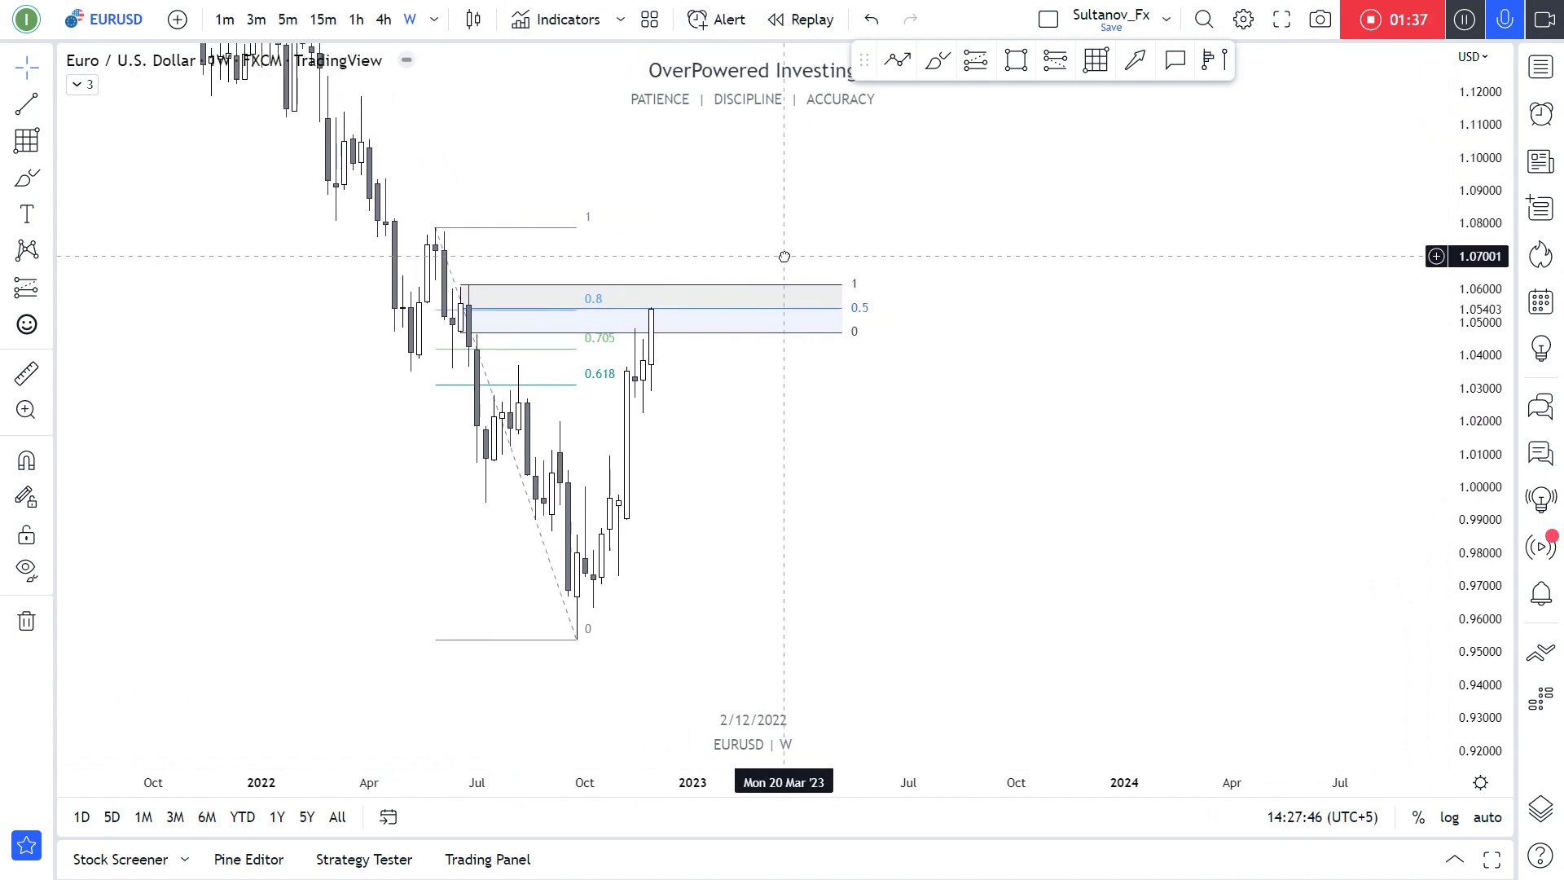
drag(824, 440, 807, 447)
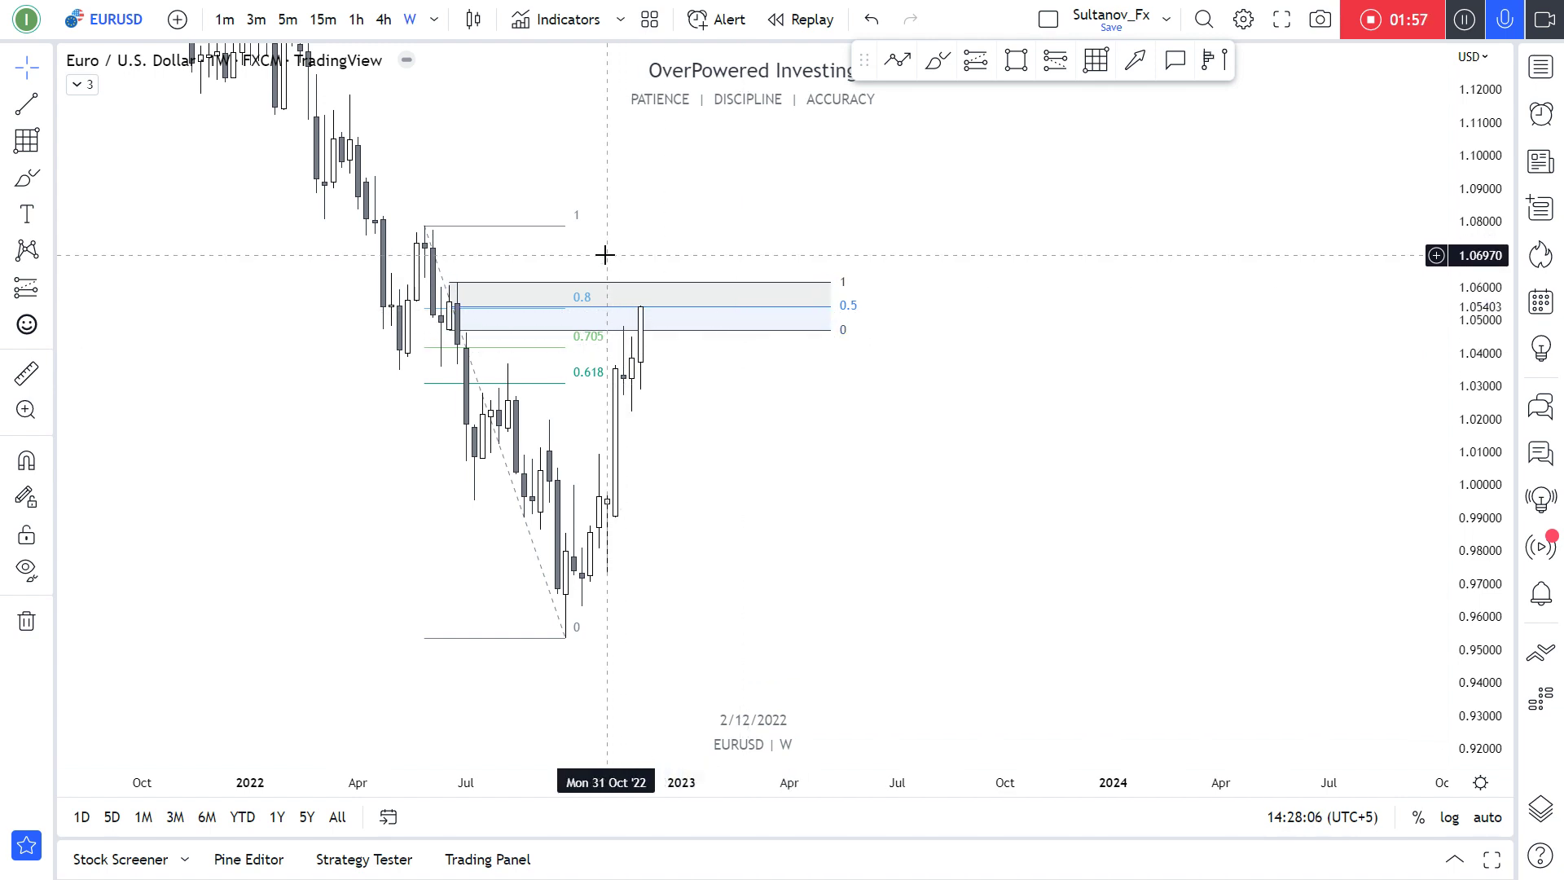
Brush a falling path from the latest weekly candle's high down to about 0.99, and undo it.
click(938, 59)
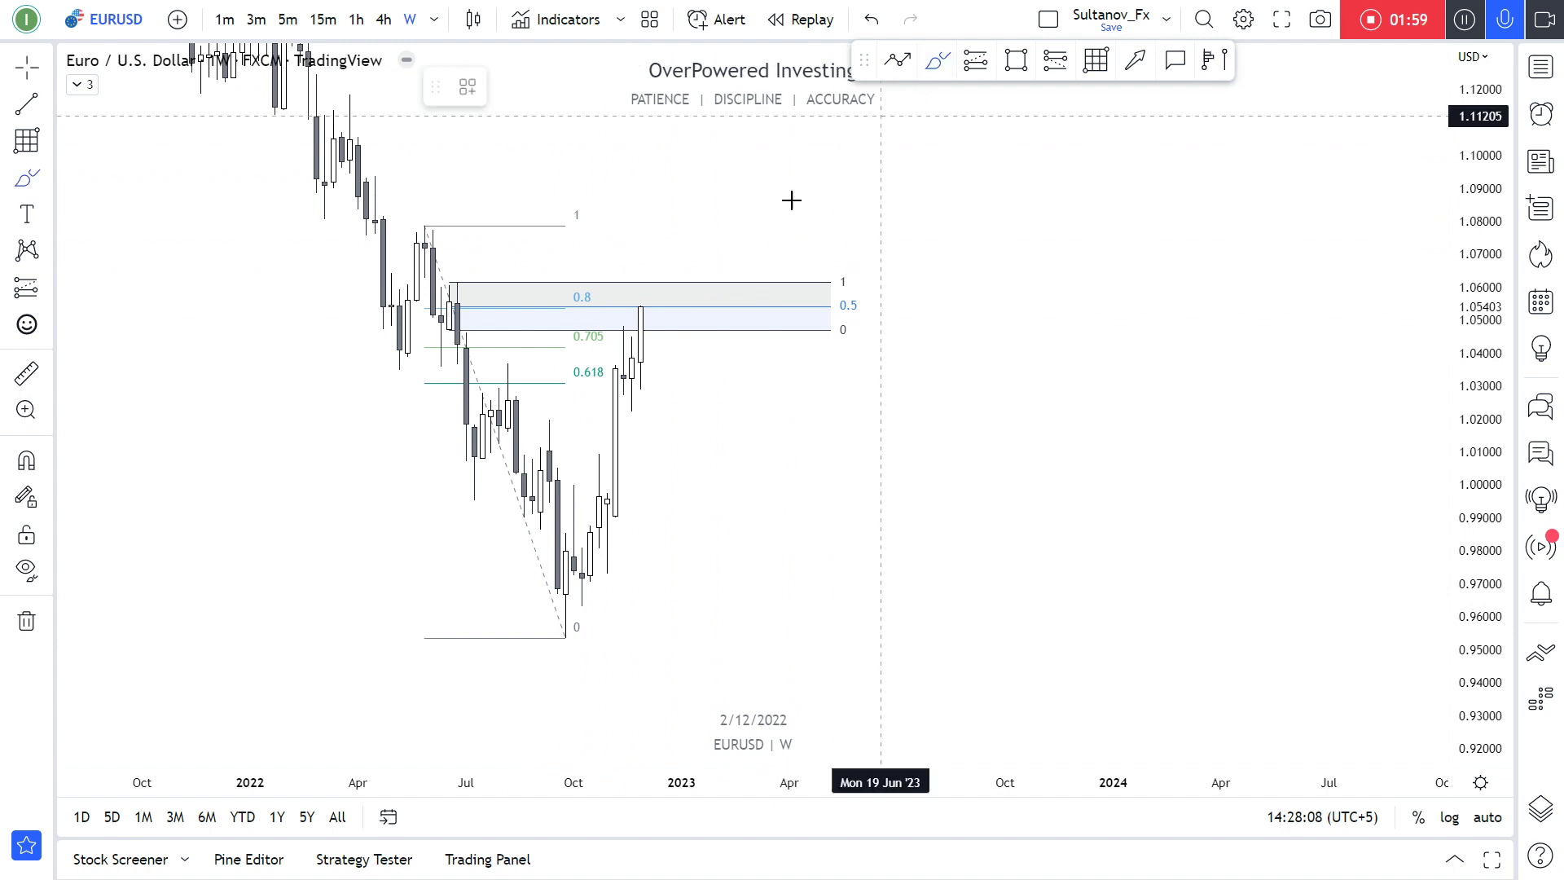
drag(649, 306, 731, 521)
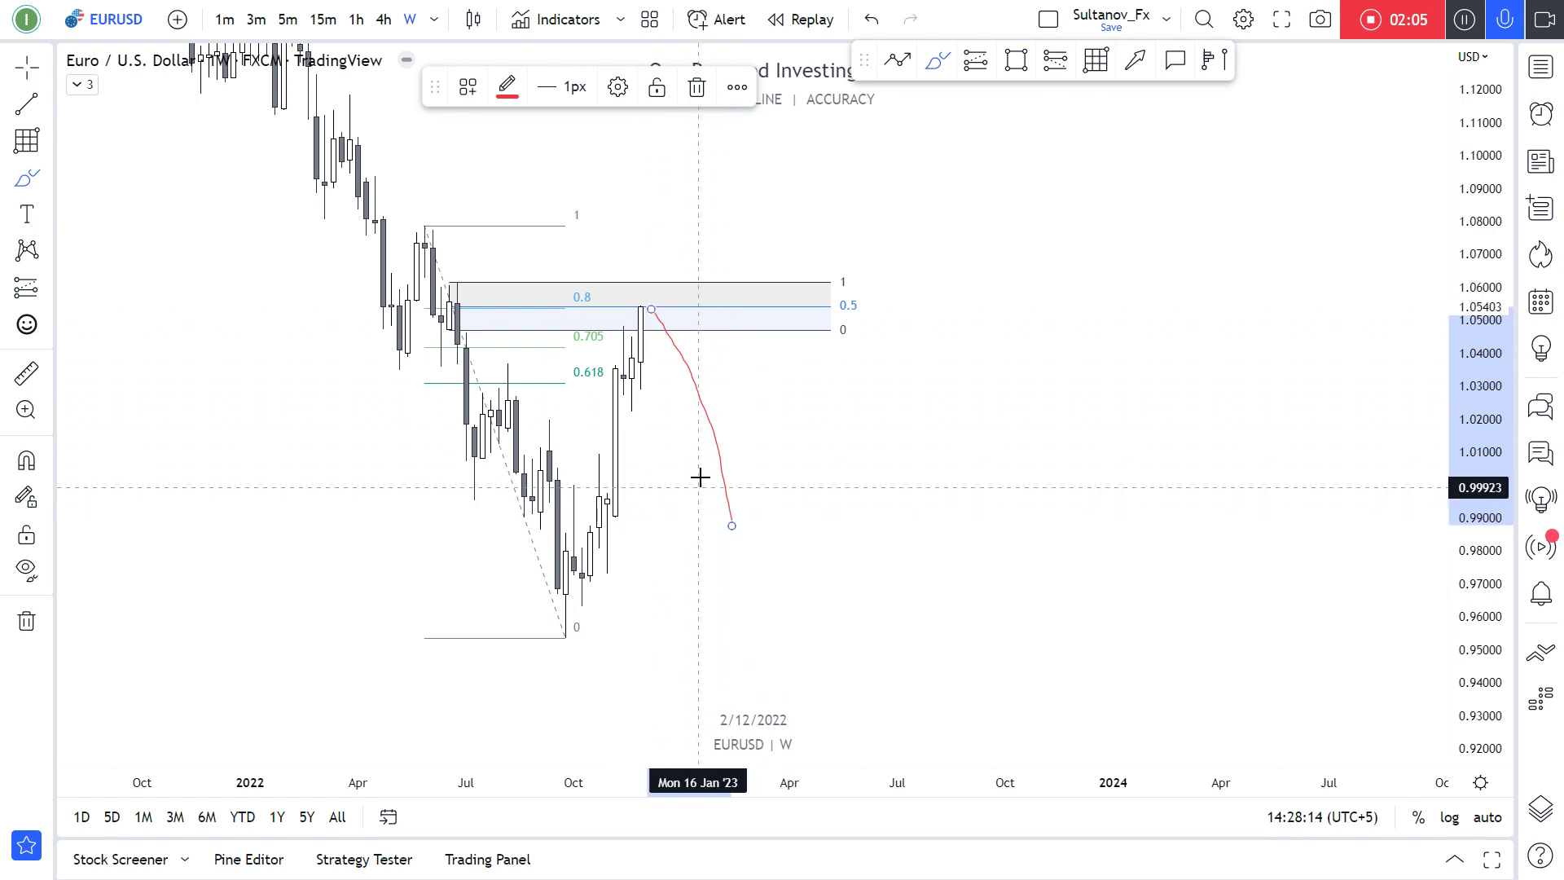
key(ctrl+z)
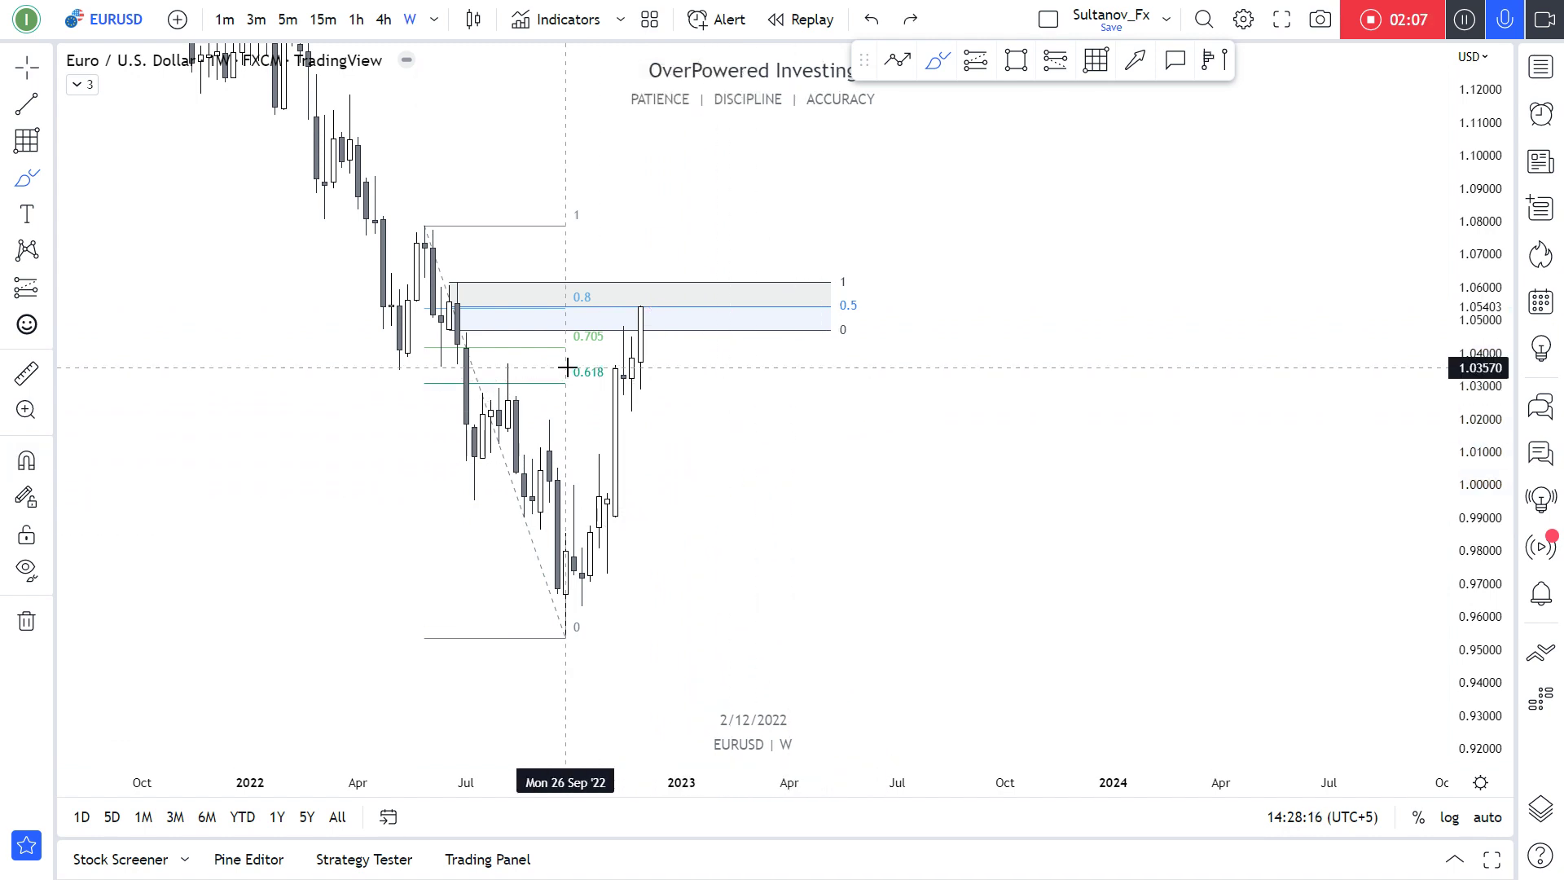
key(Escape)
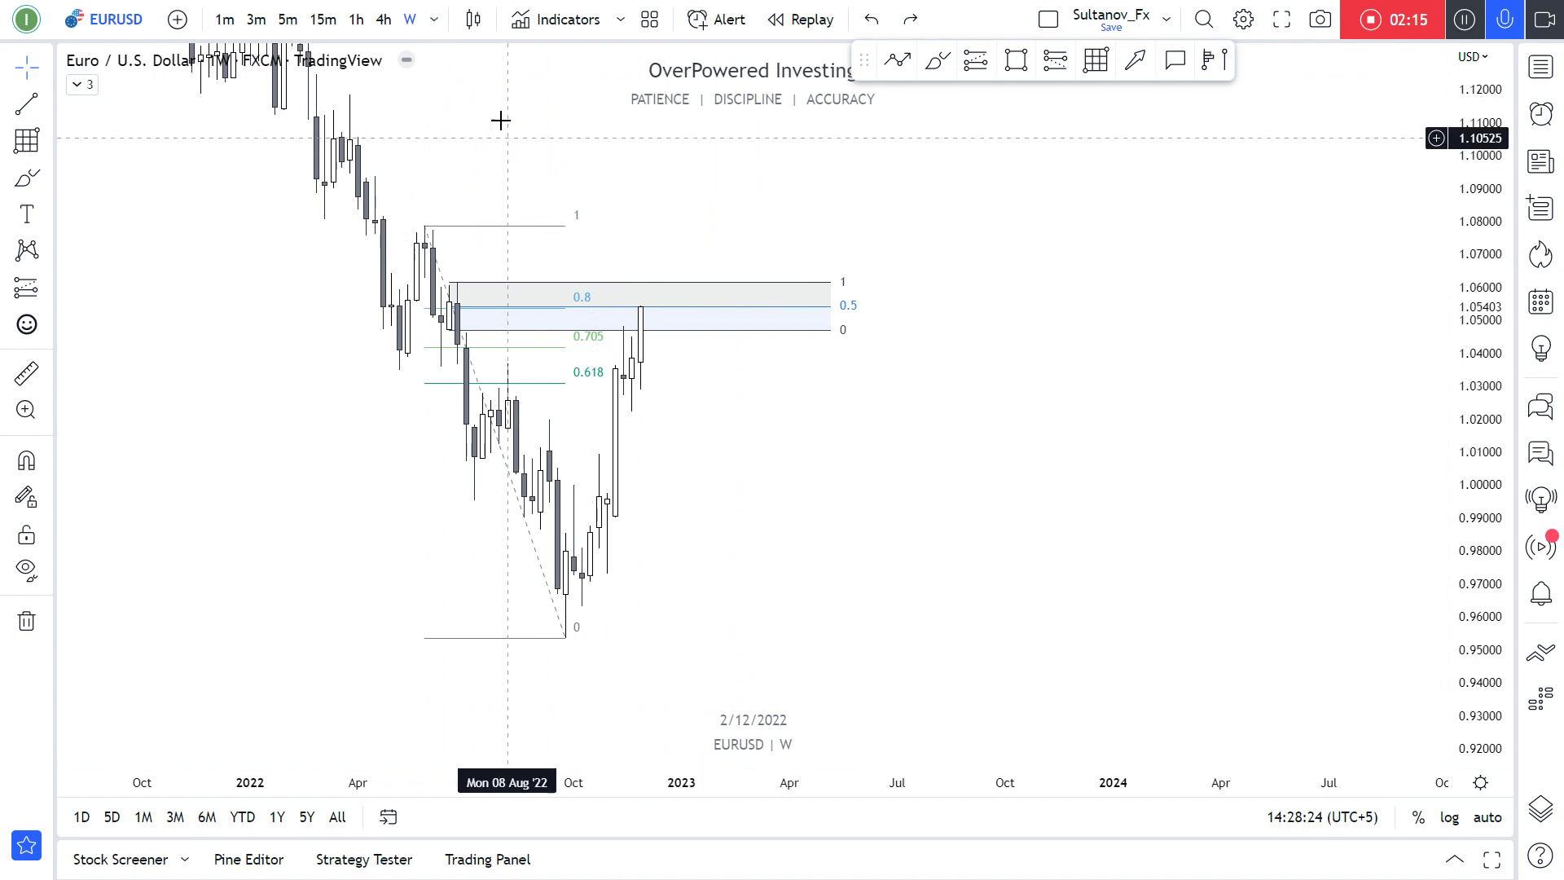
Brush a narrow vertical loop just right of the latest weekly candle, from about 1.054 down to 1.039.
click(935, 70)
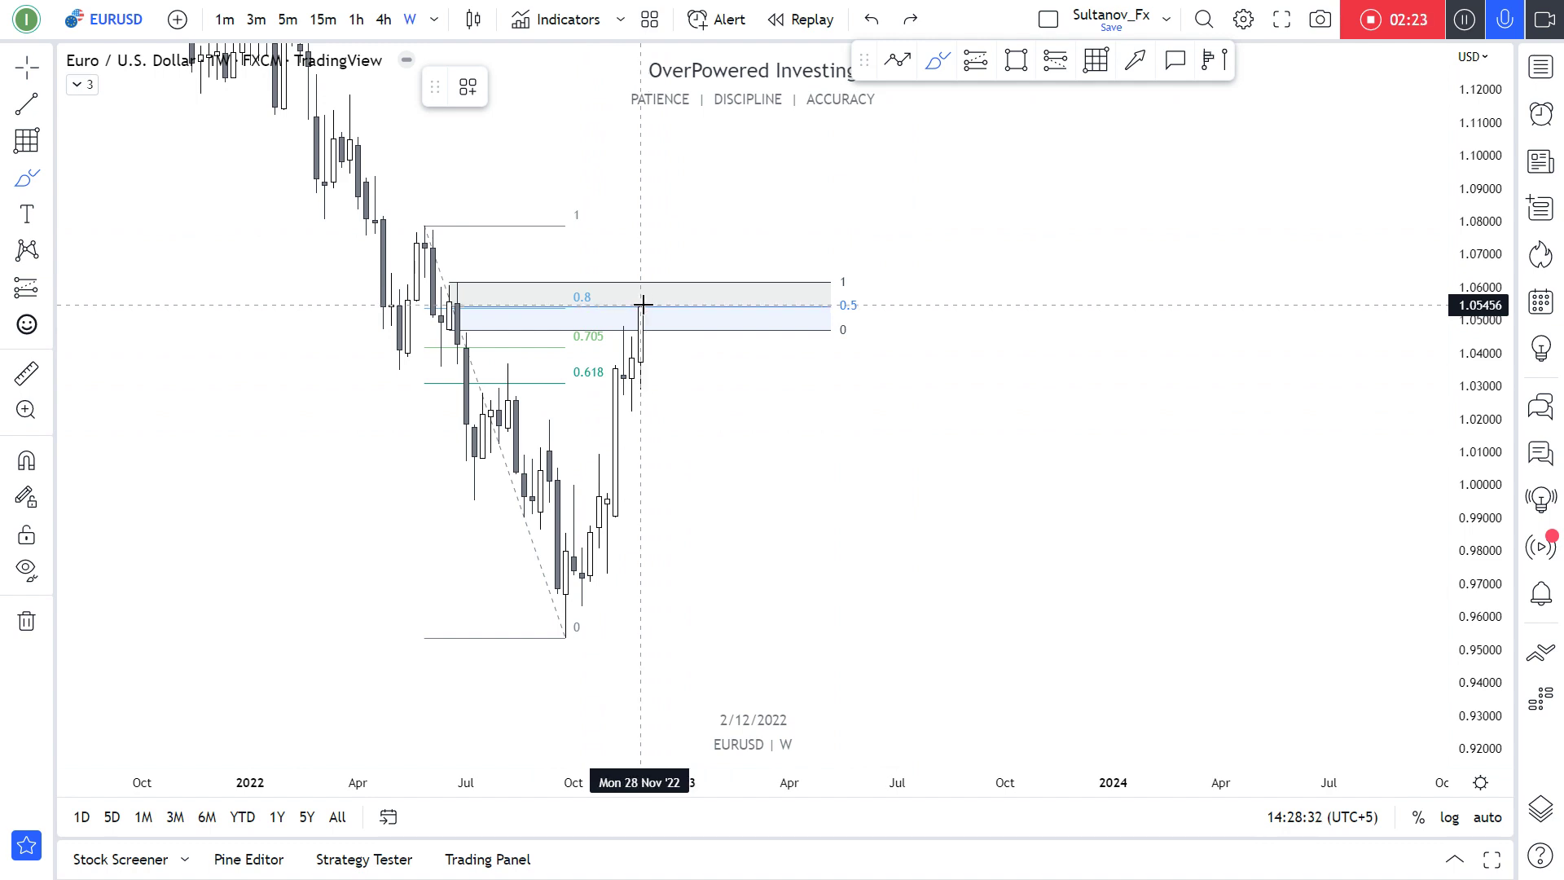
mouse_move(646, 303)
mouse_down()
mouse_move(663, 308)
mouse_move(652, 350)
mouse_move(657, 304)
mouse_up()
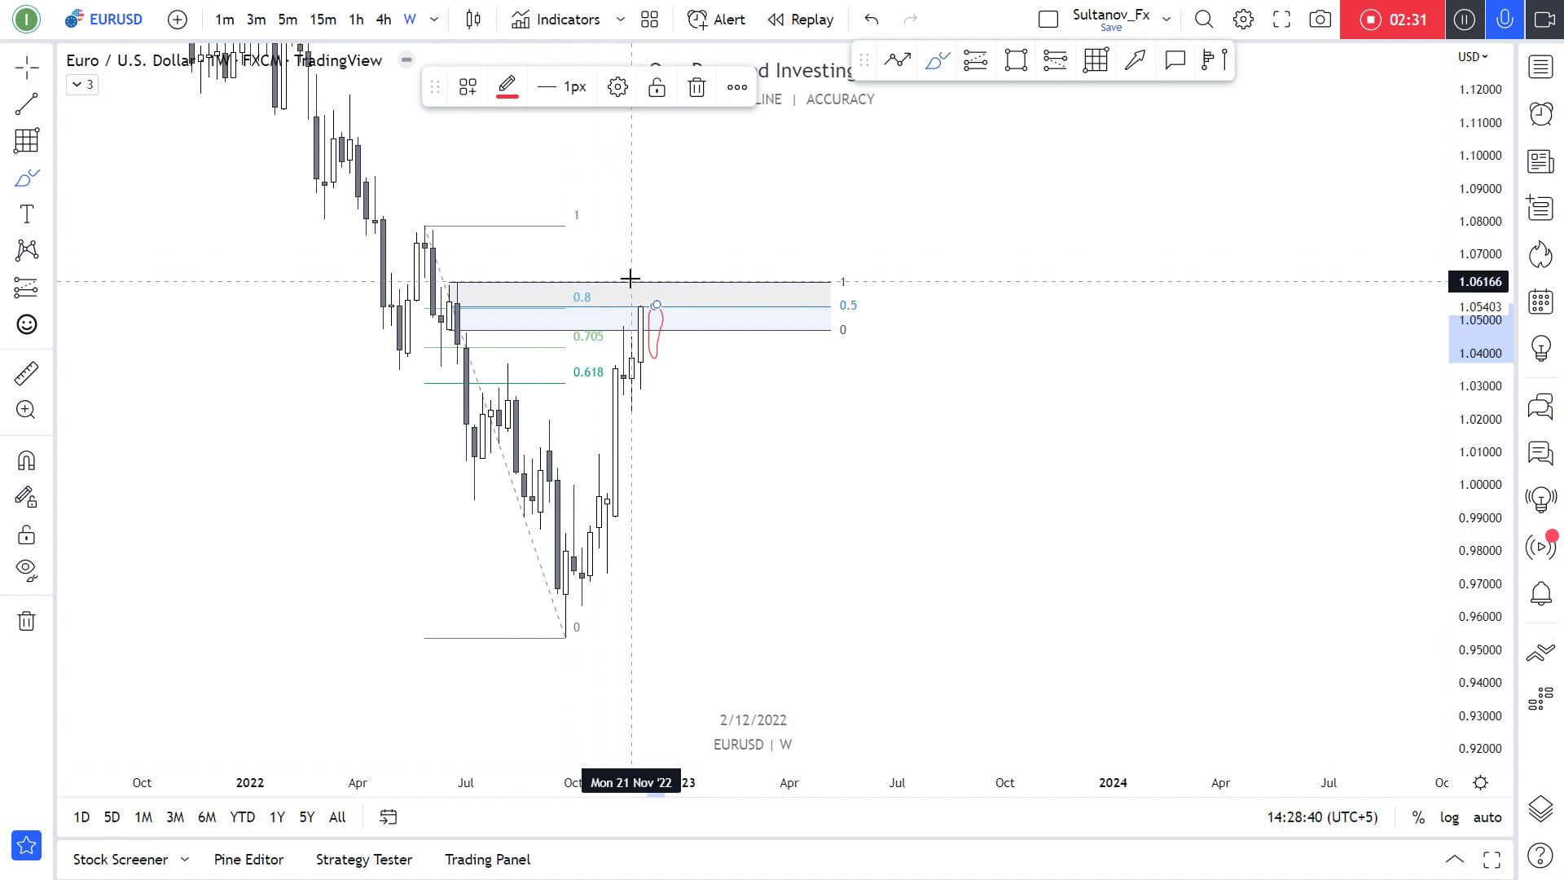
key(Escape)
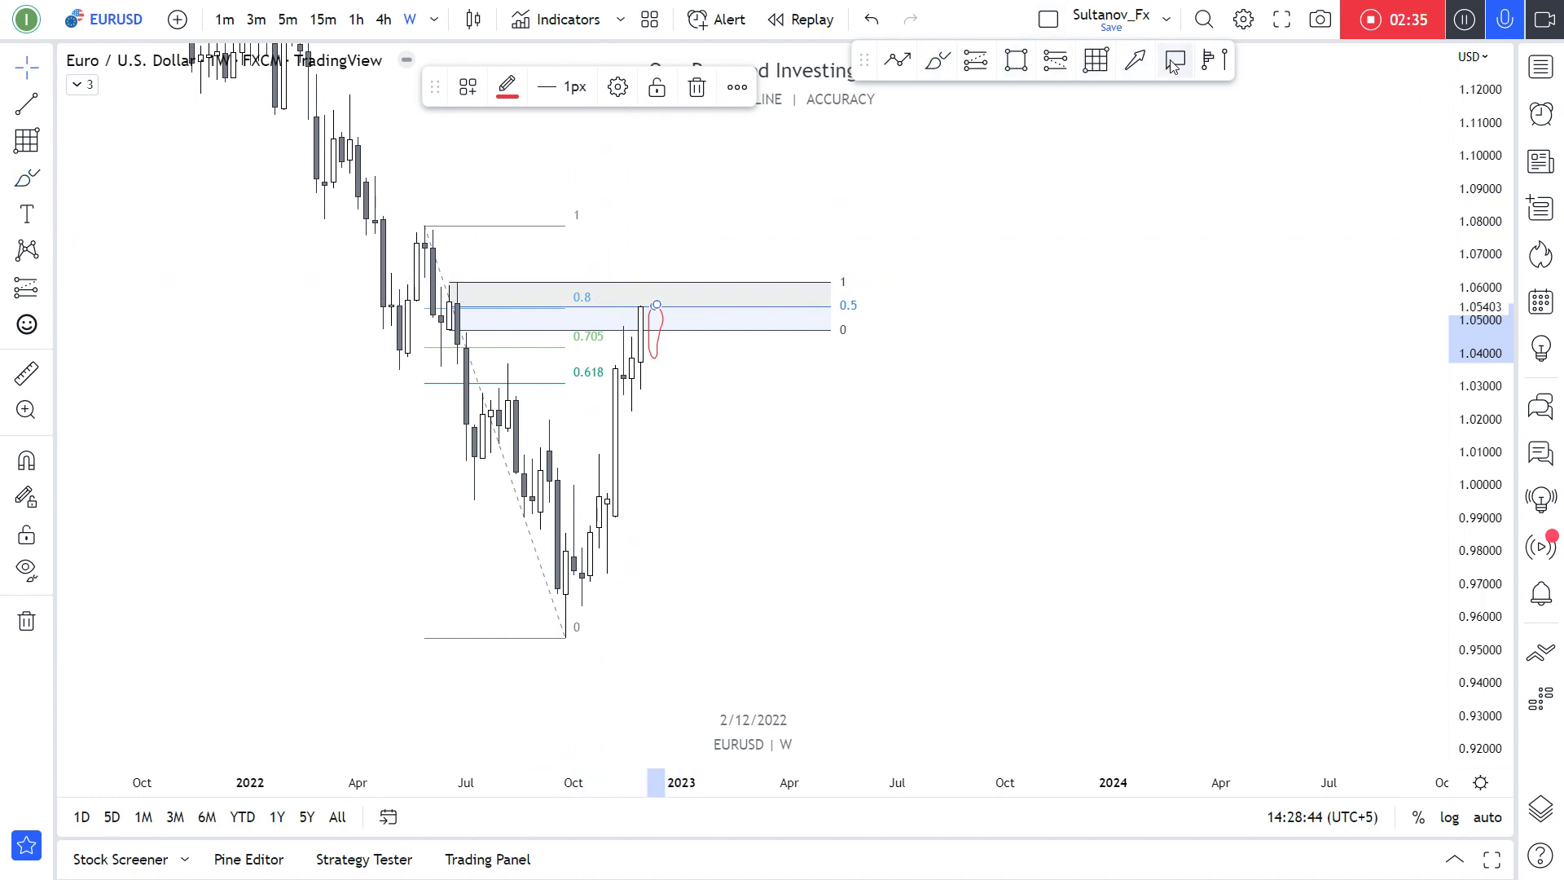
Place a red arrow marker above the zone at about 1.070, starting at 21 Nov '22 and pointing left to mid-July '22.
click(1135, 60)
click(632, 253)
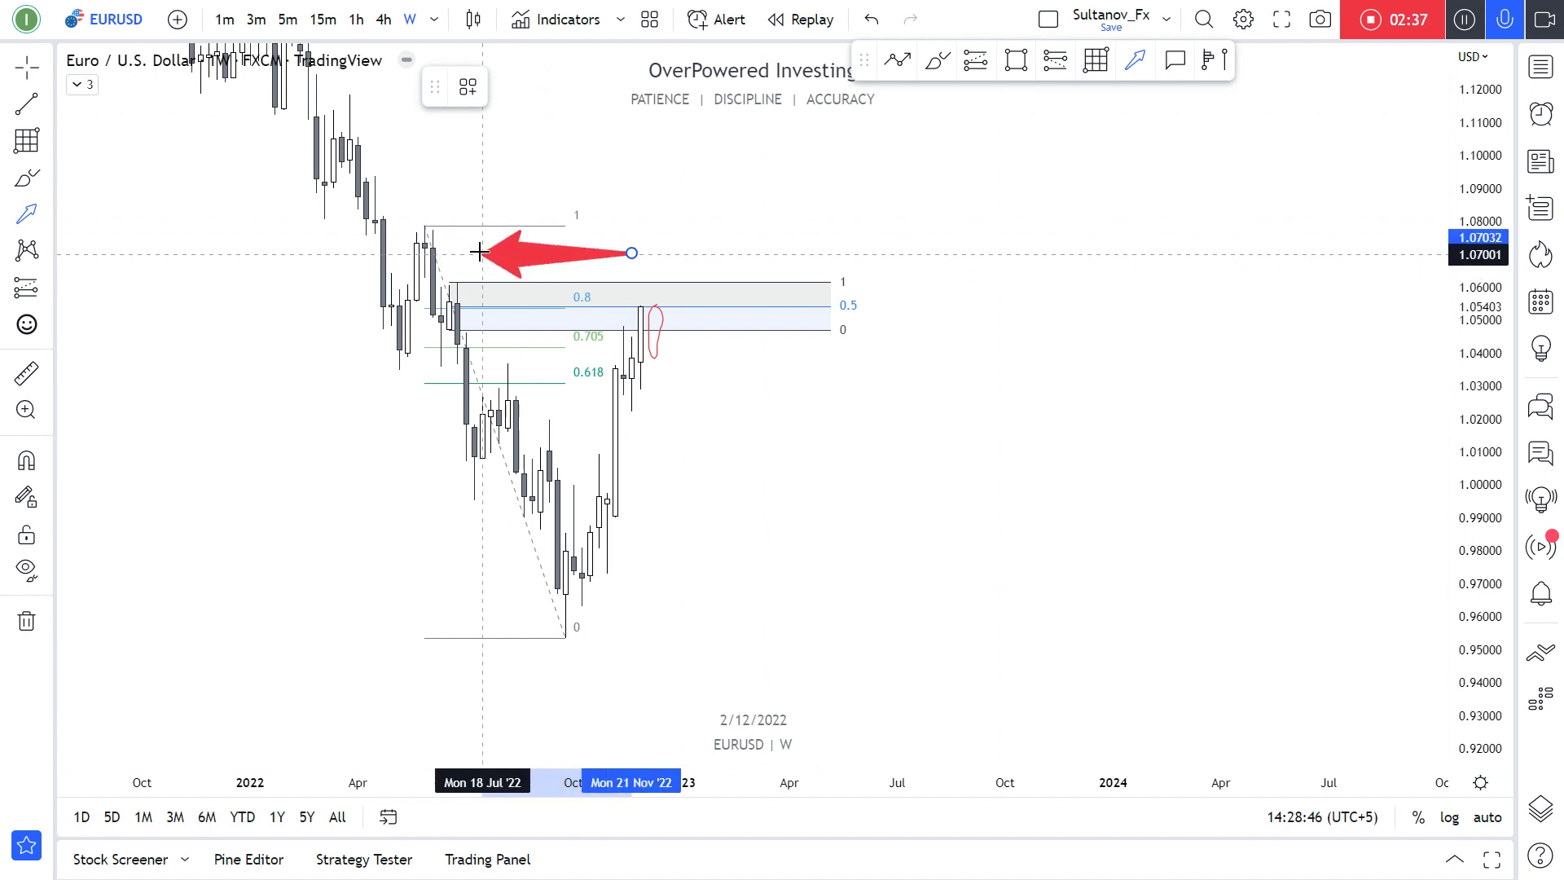
click(474, 256)
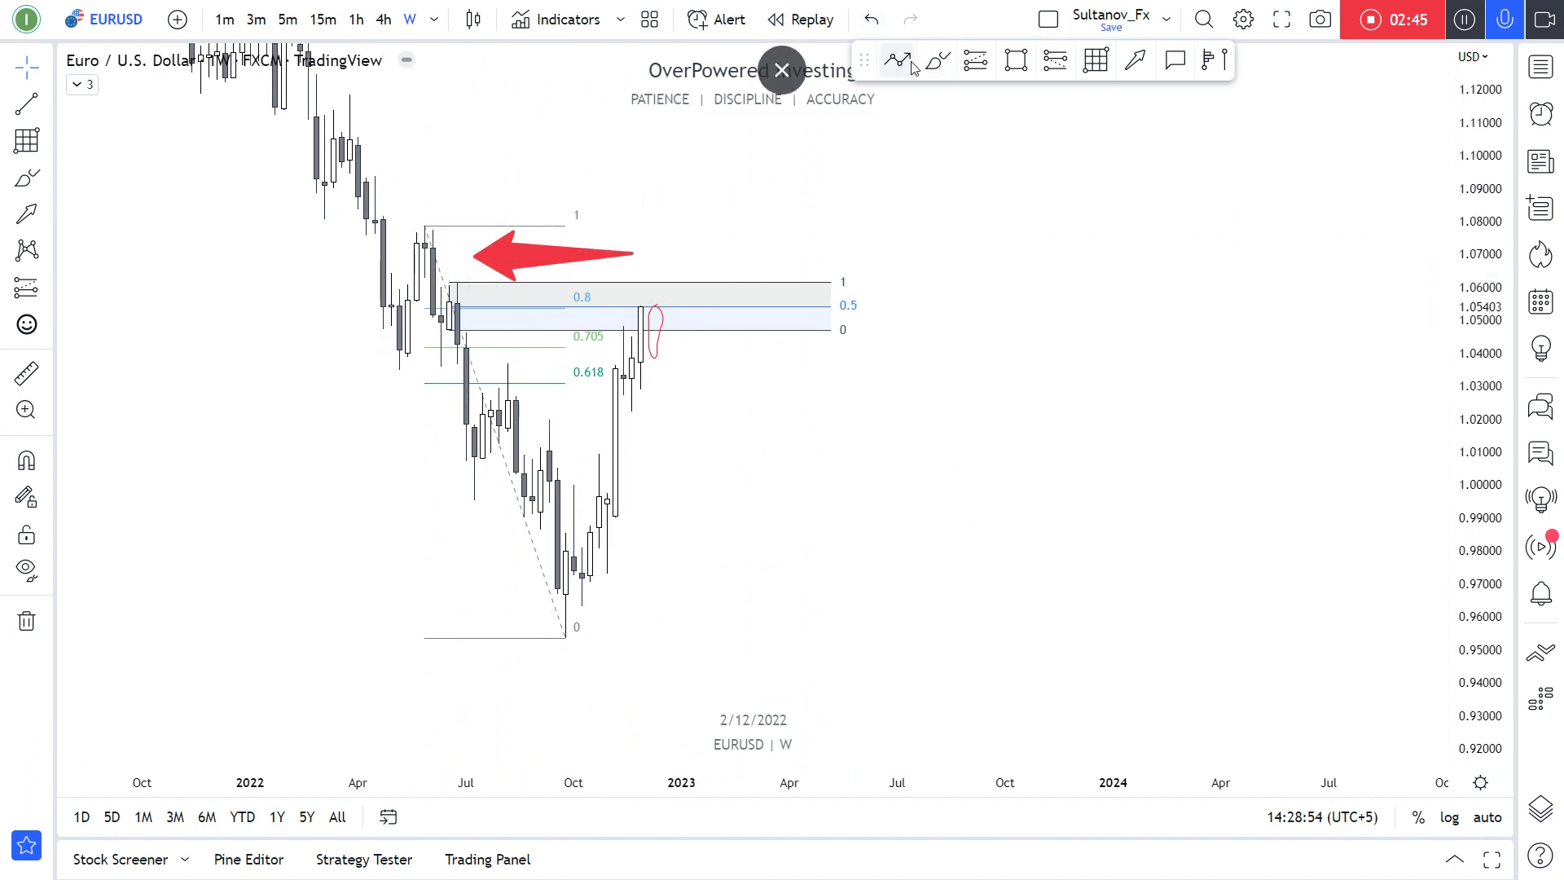
Brush a path above the latest weekly candle, peaking near 1.08 and falling to about 1.002 at 30 Jan '23, and undo it.
click(937, 61)
mouse_move(642, 275)
mouse_down()
mouse_move(634, 215)
mouse_move(684, 230)
mouse_move(712, 479)
mouse_up()
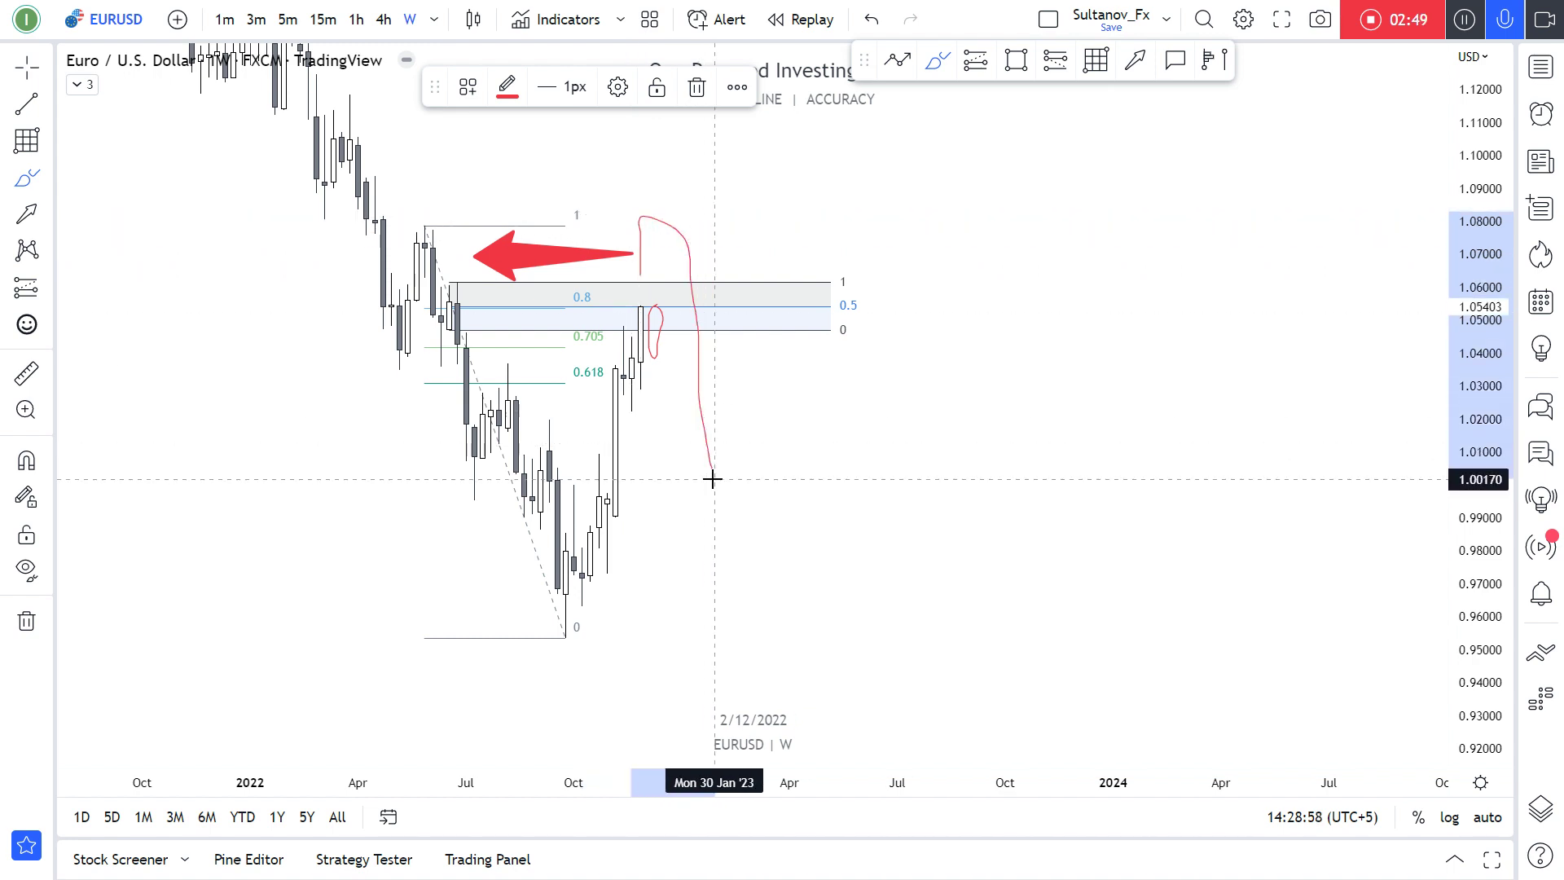
key(ctrl+z)
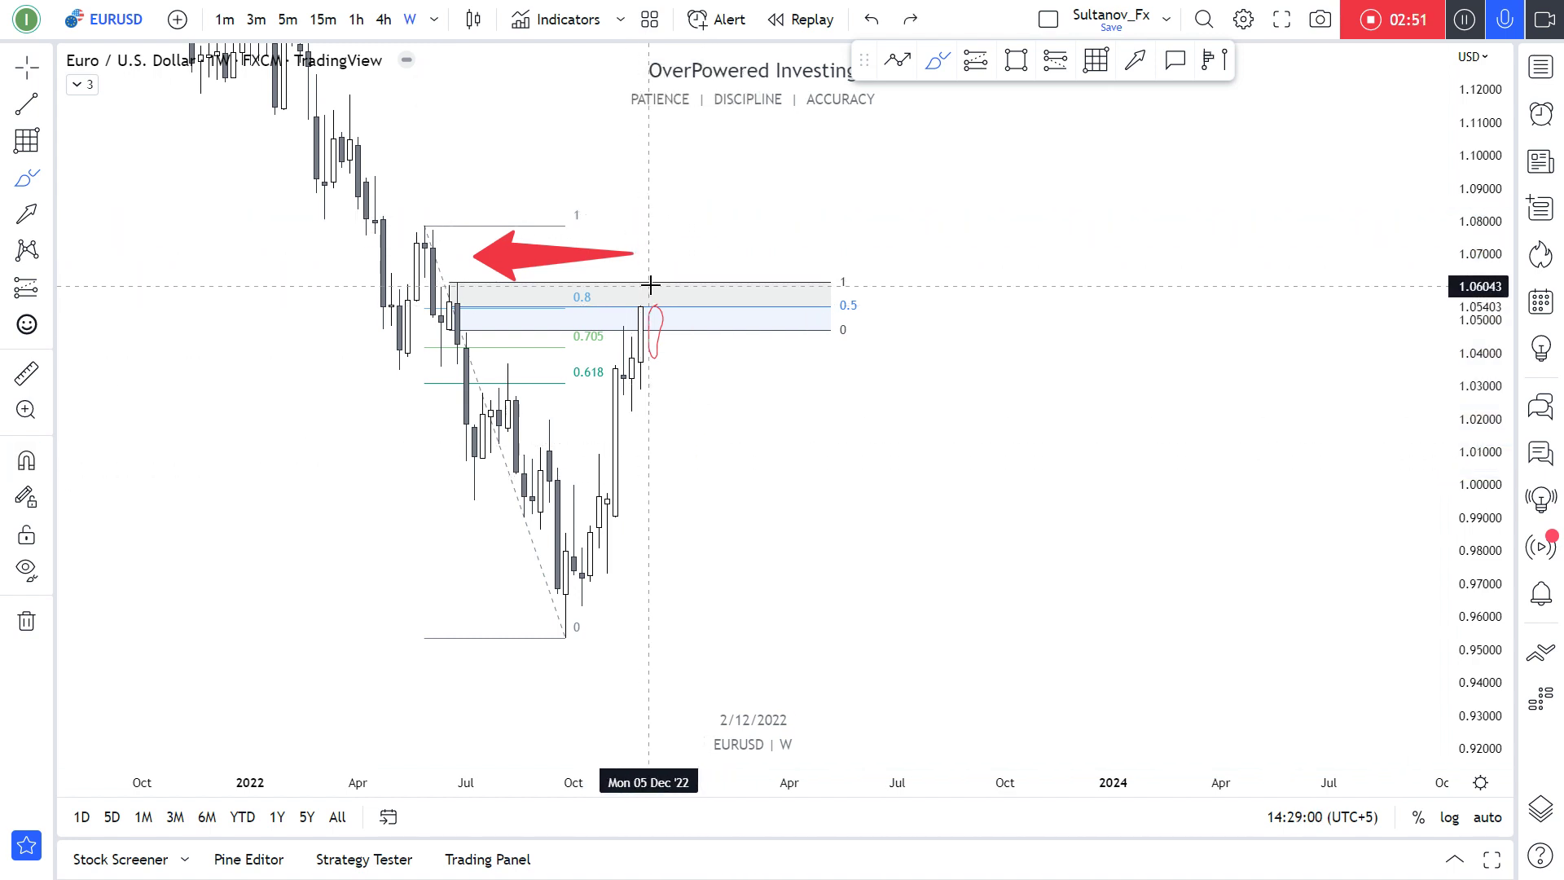
Delete the red brushed loop beside the latest weekly candle.
drag(695, 204, 671, 360)
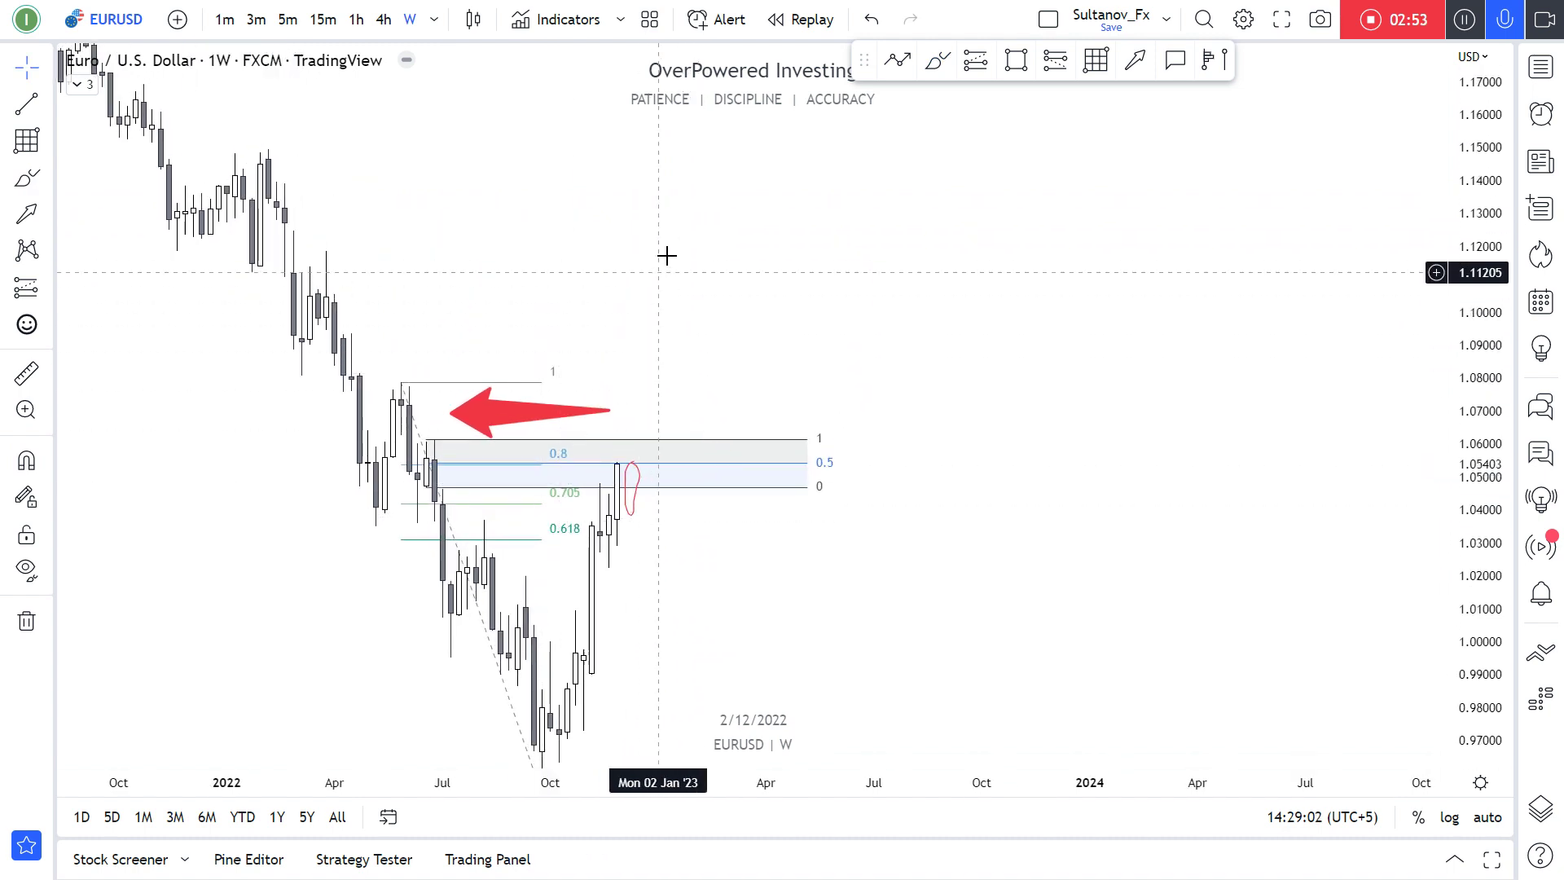
drag(766, 318, 815, 154)
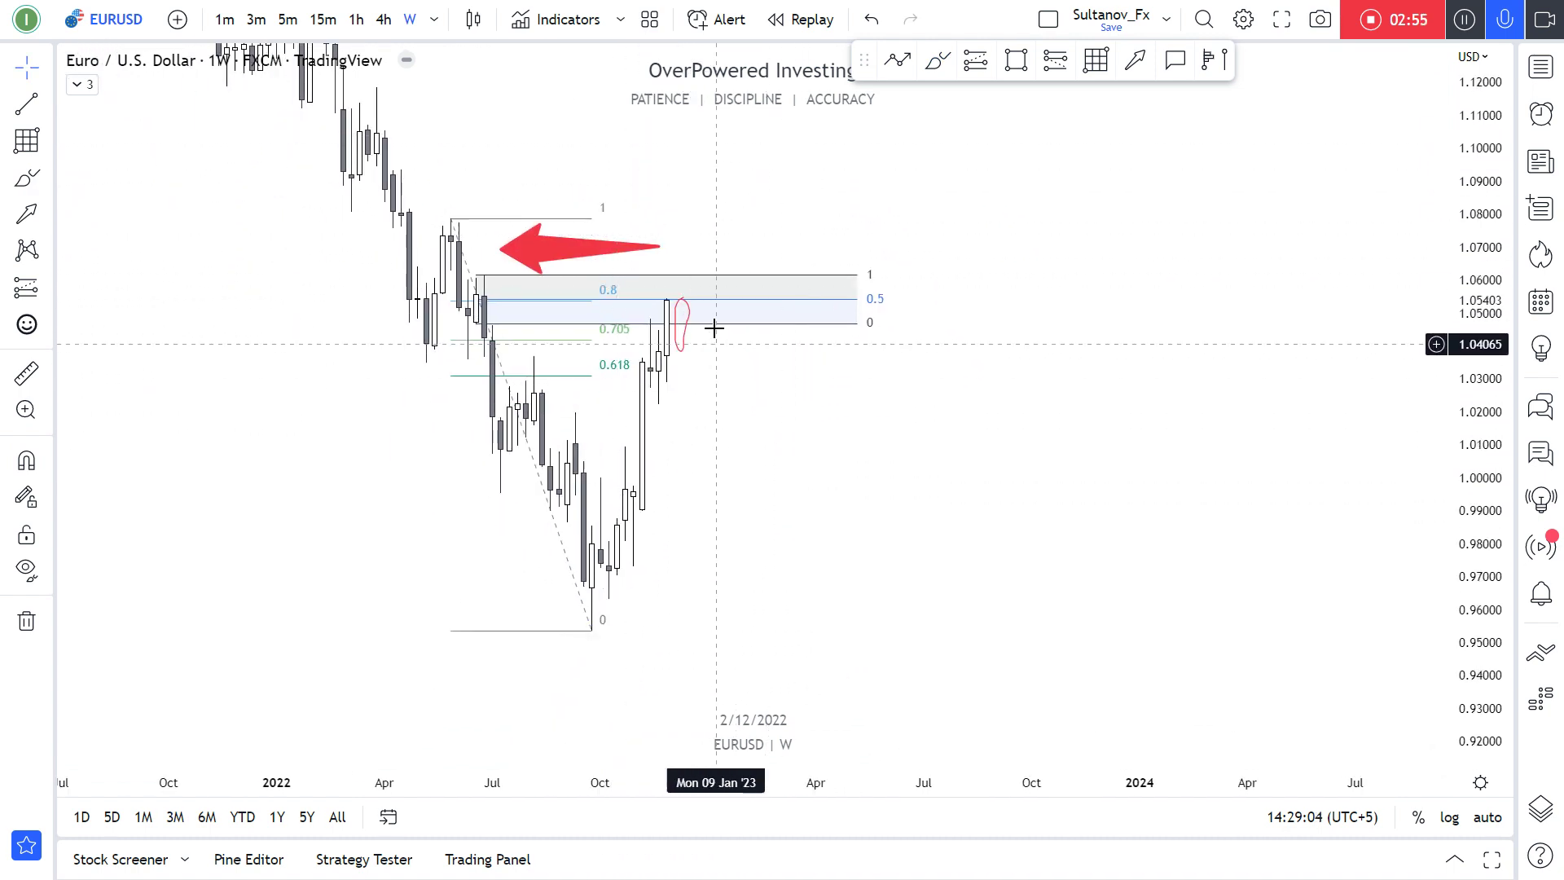
click(681, 359)
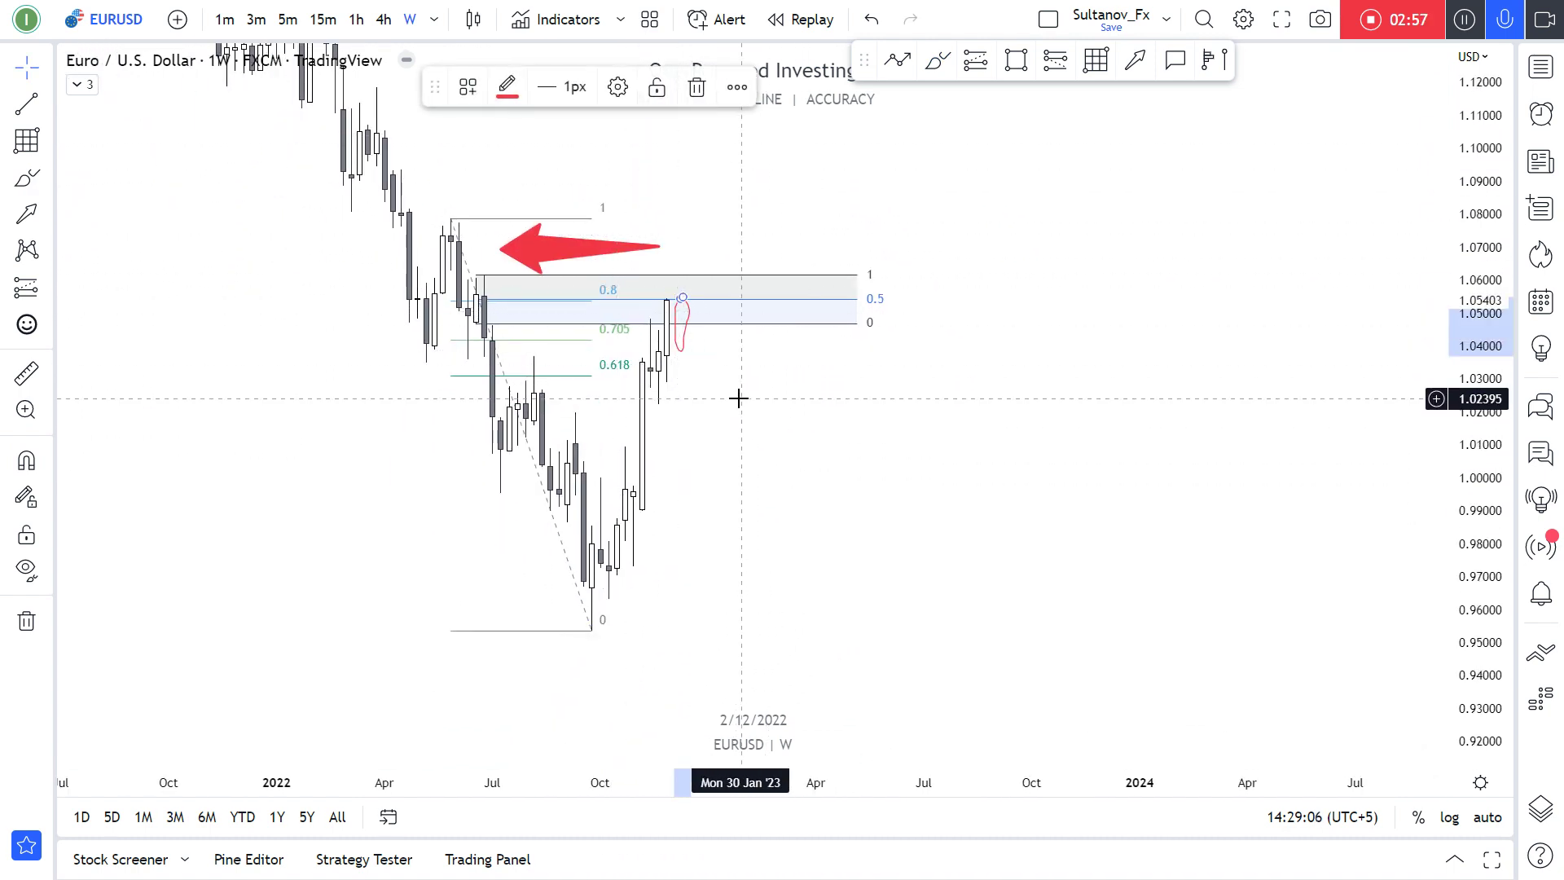
key(Delete)
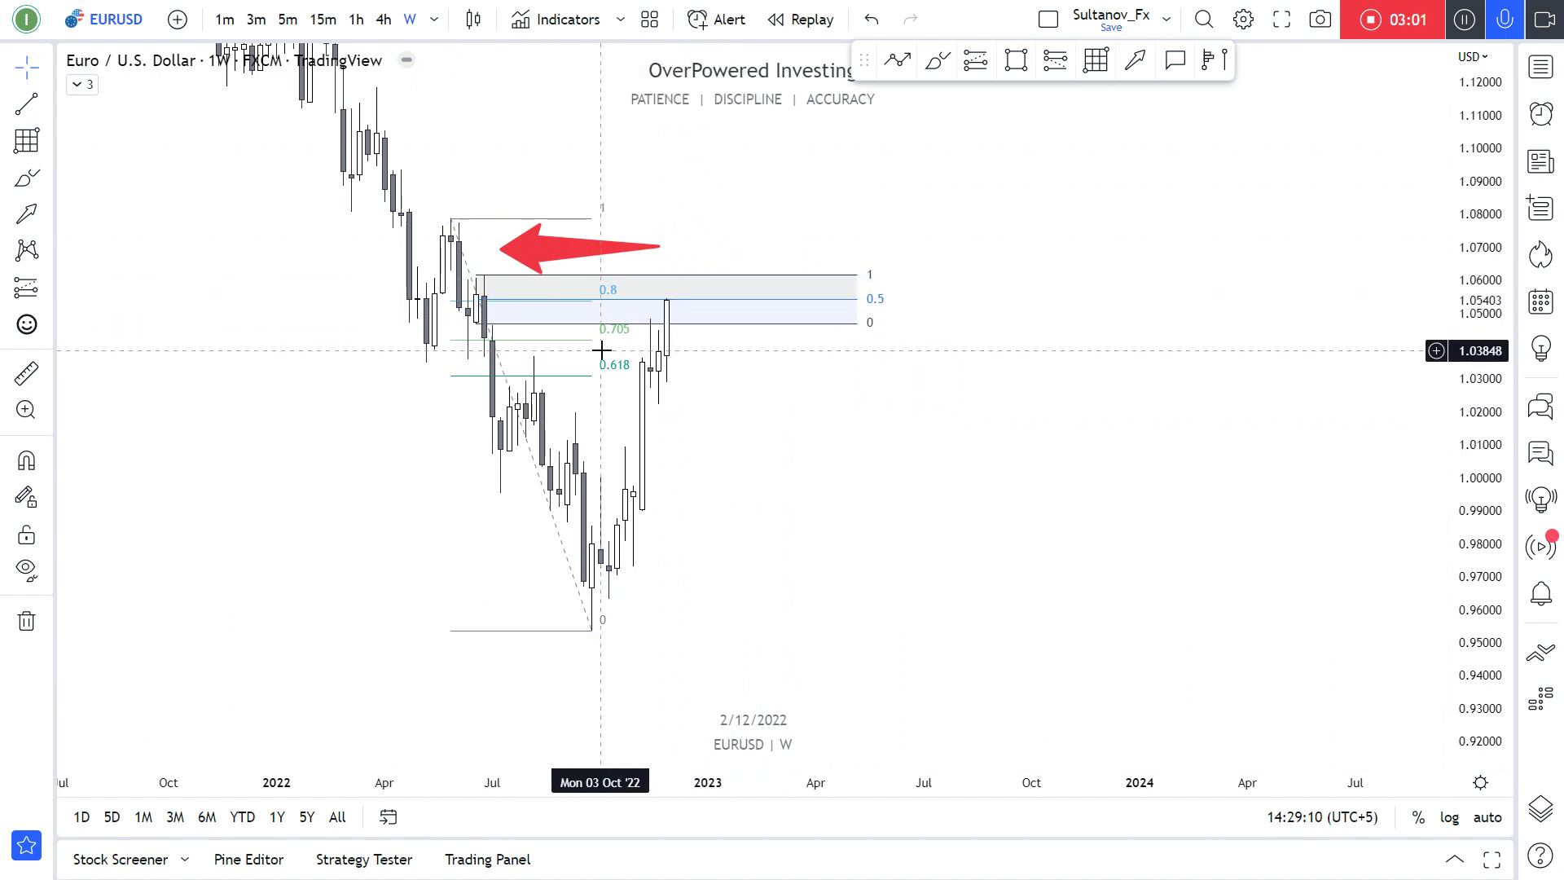
Switch EURUSD to the daily timeframe and delete the red arrow marker above the zone.
text(1d)
key(Return)
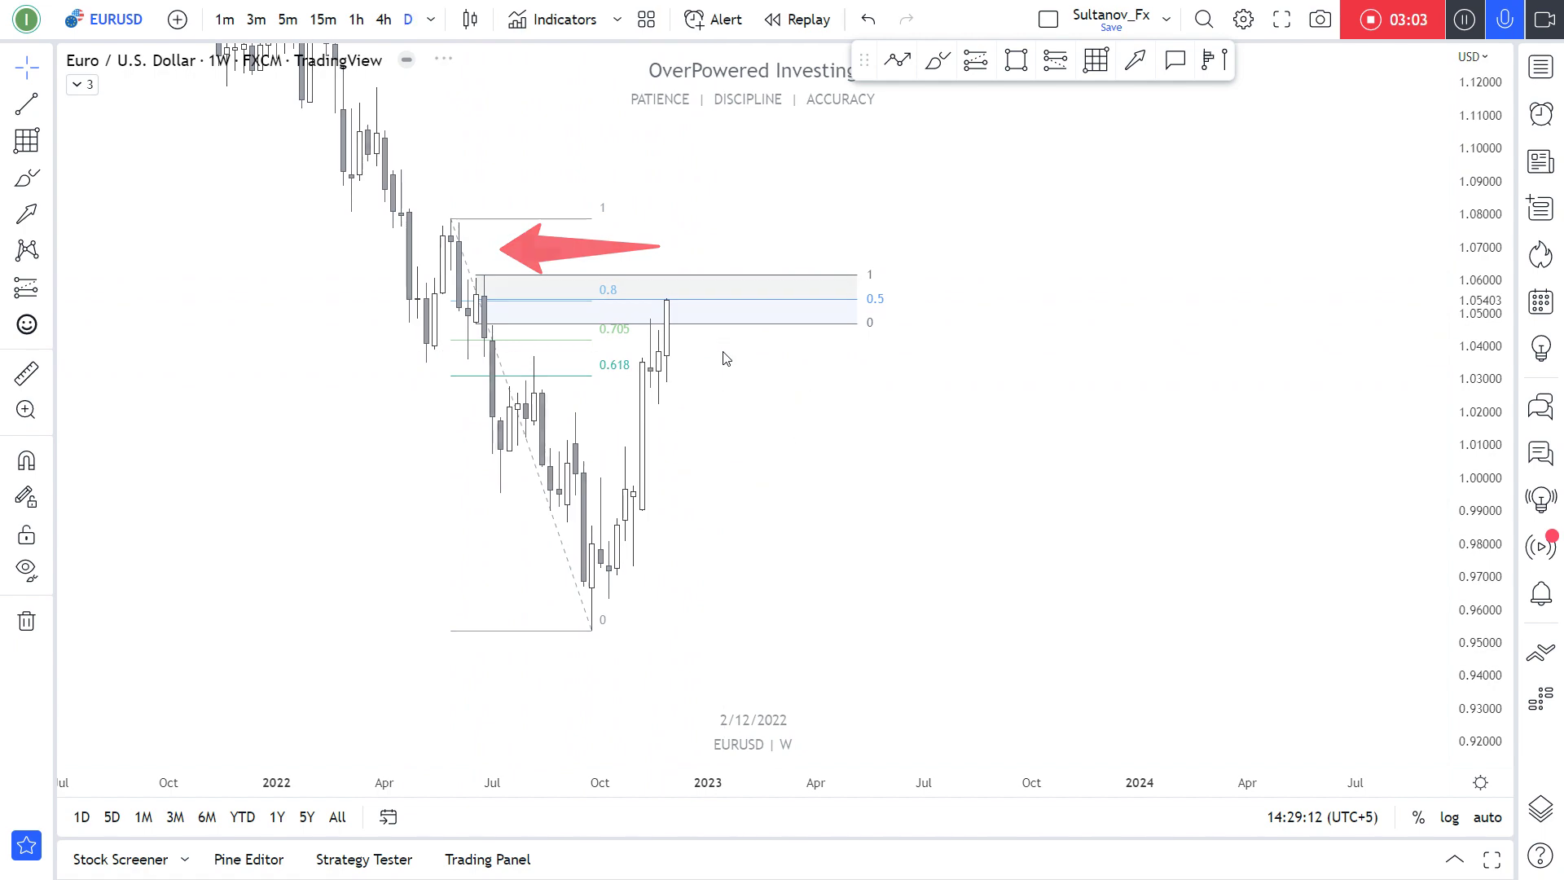
scroll(717, 353, down, 5)
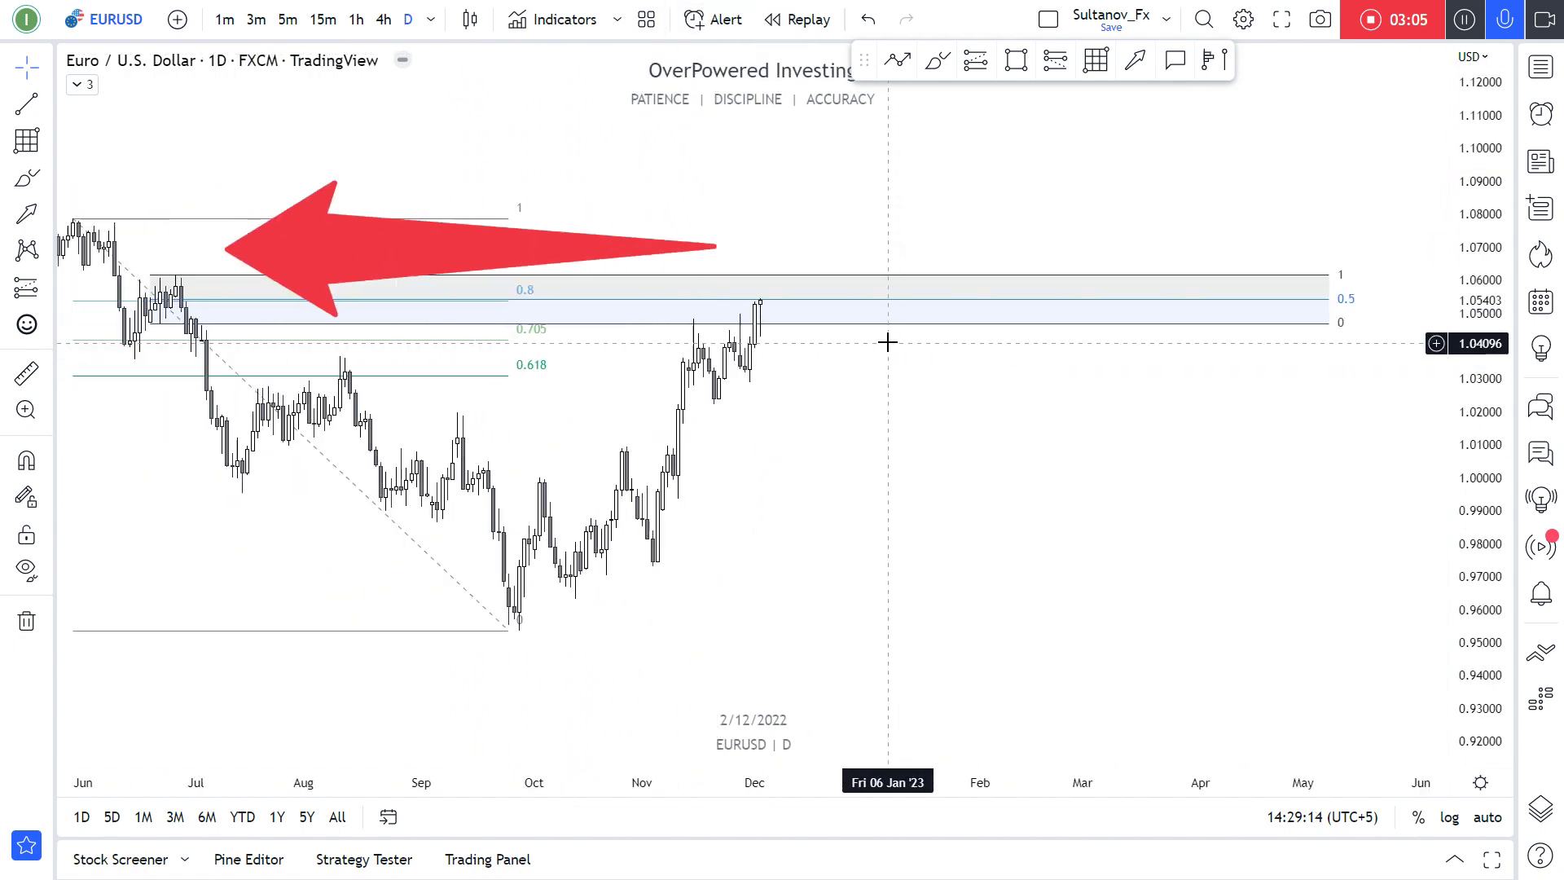
scroll(948, 412, down, 2)
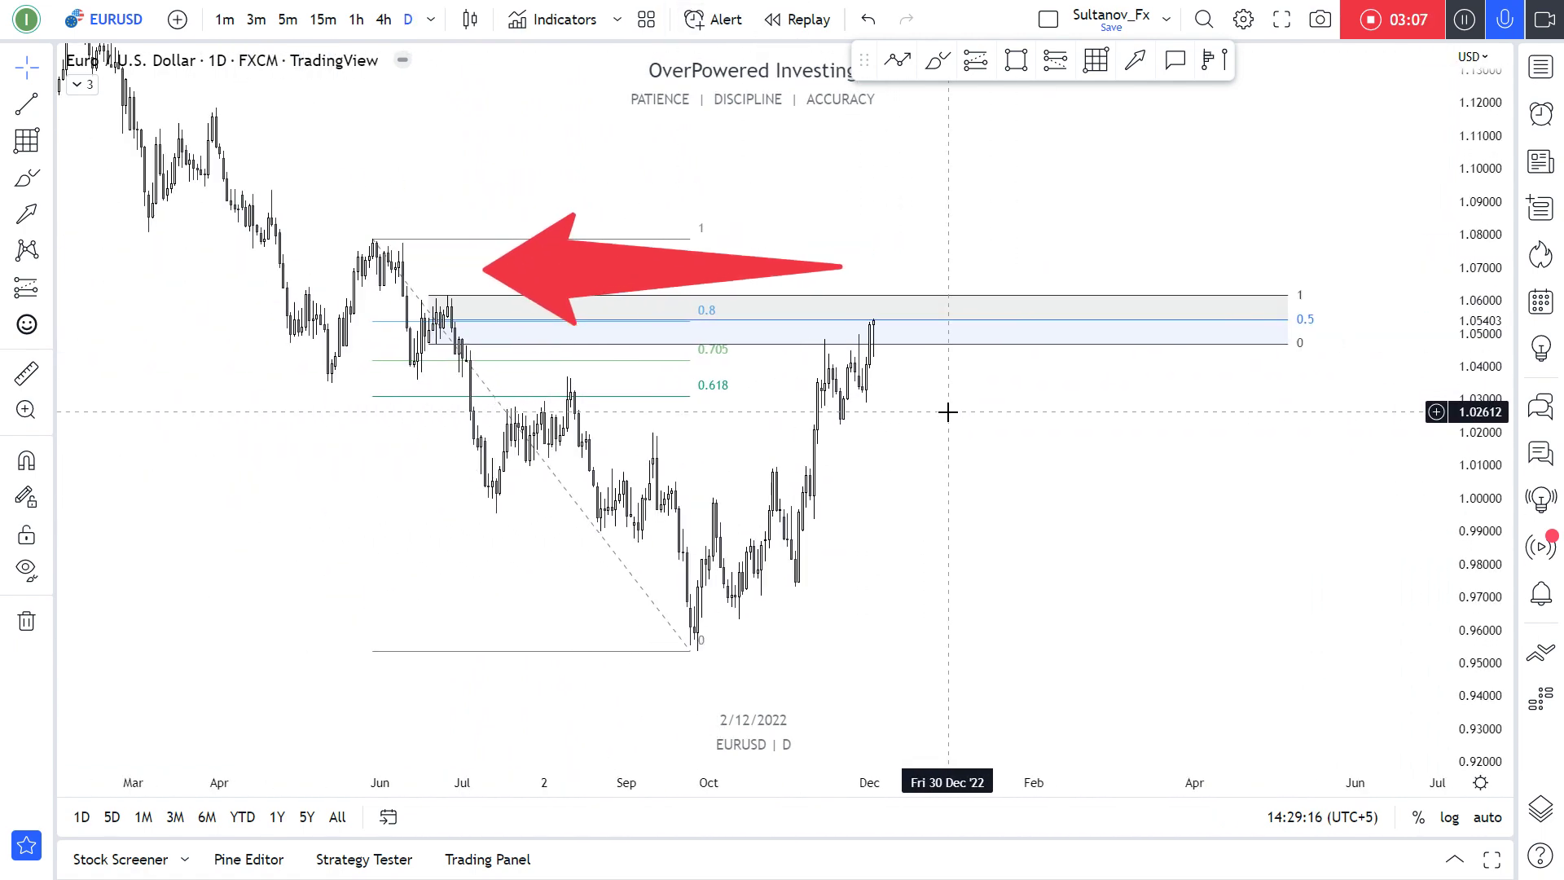
click(558, 287)
key(Delete)
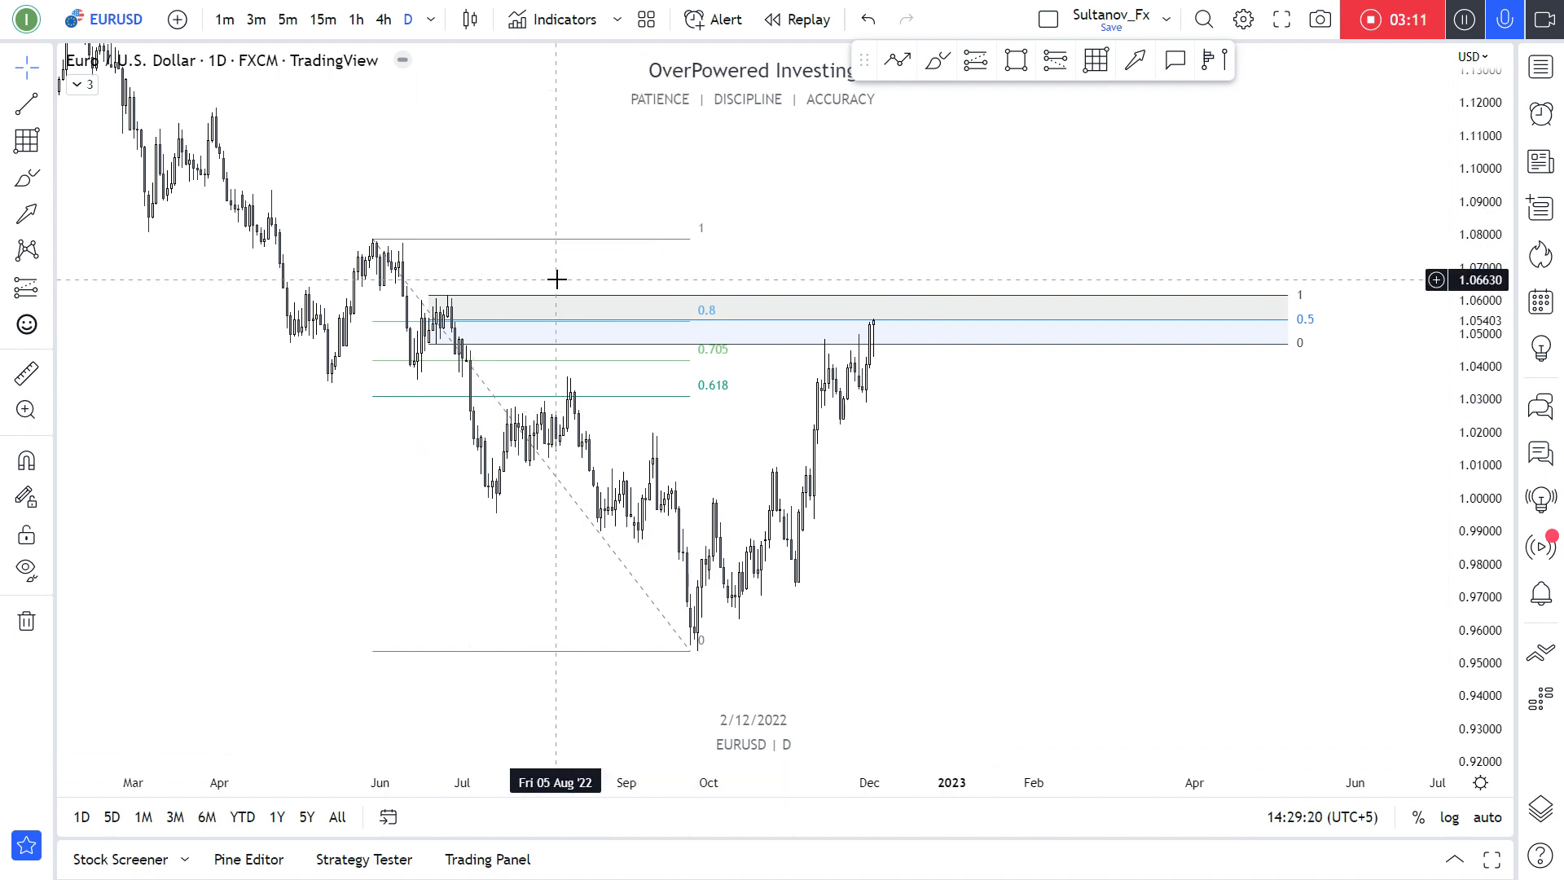
Examine the daily price action as it reaches the marked supply zone and the Fibonacci levels.
scroll(739, 415, down, 2)
scroll(744, 418, up, 3)
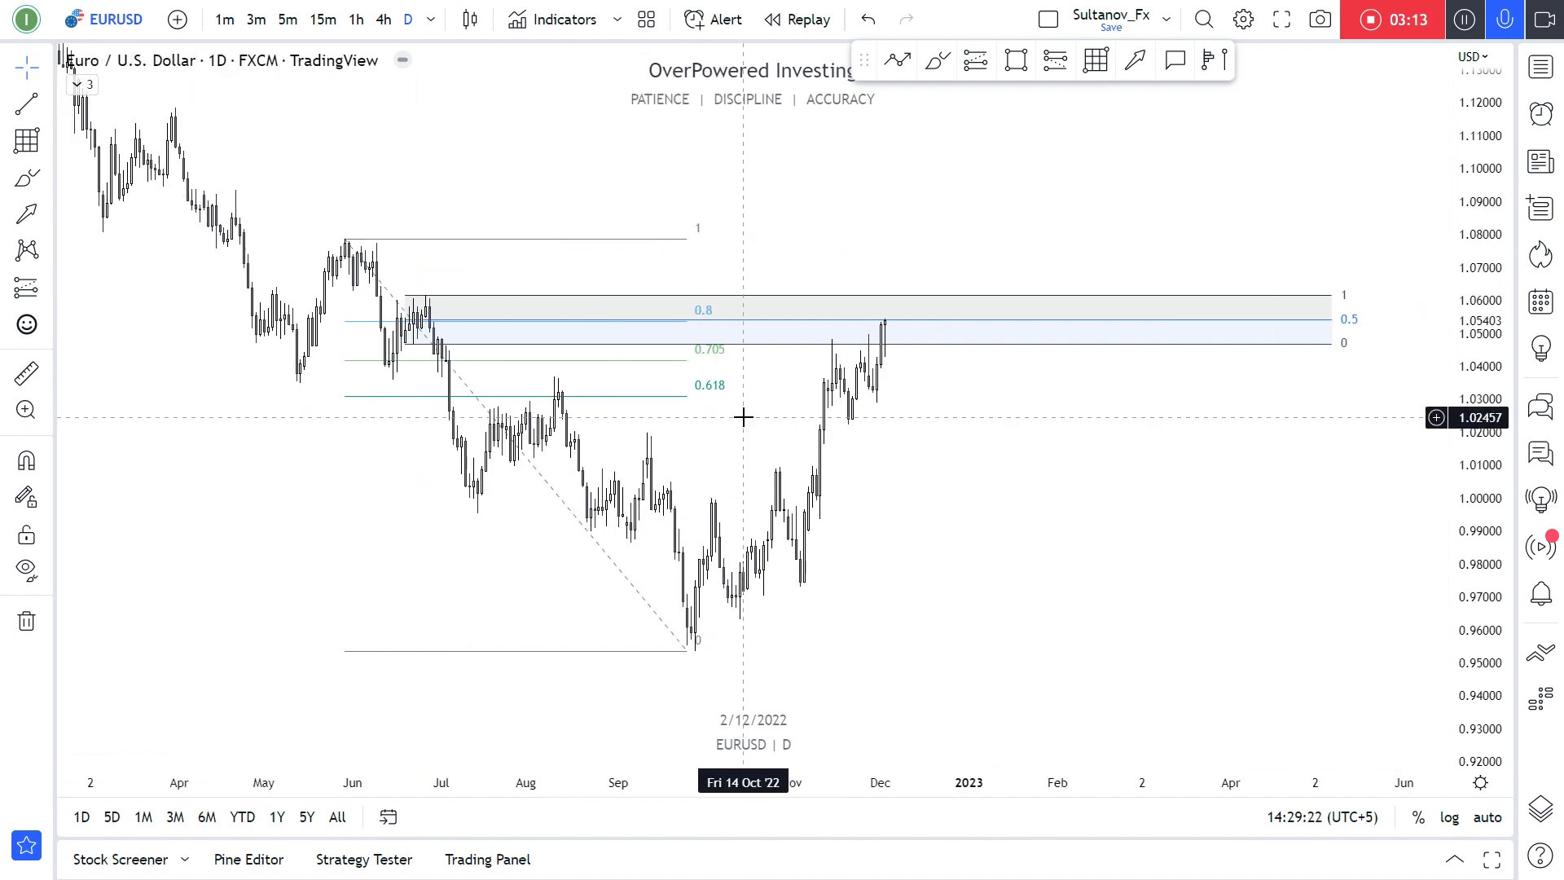
drag(1480, 482, 1481, 183)
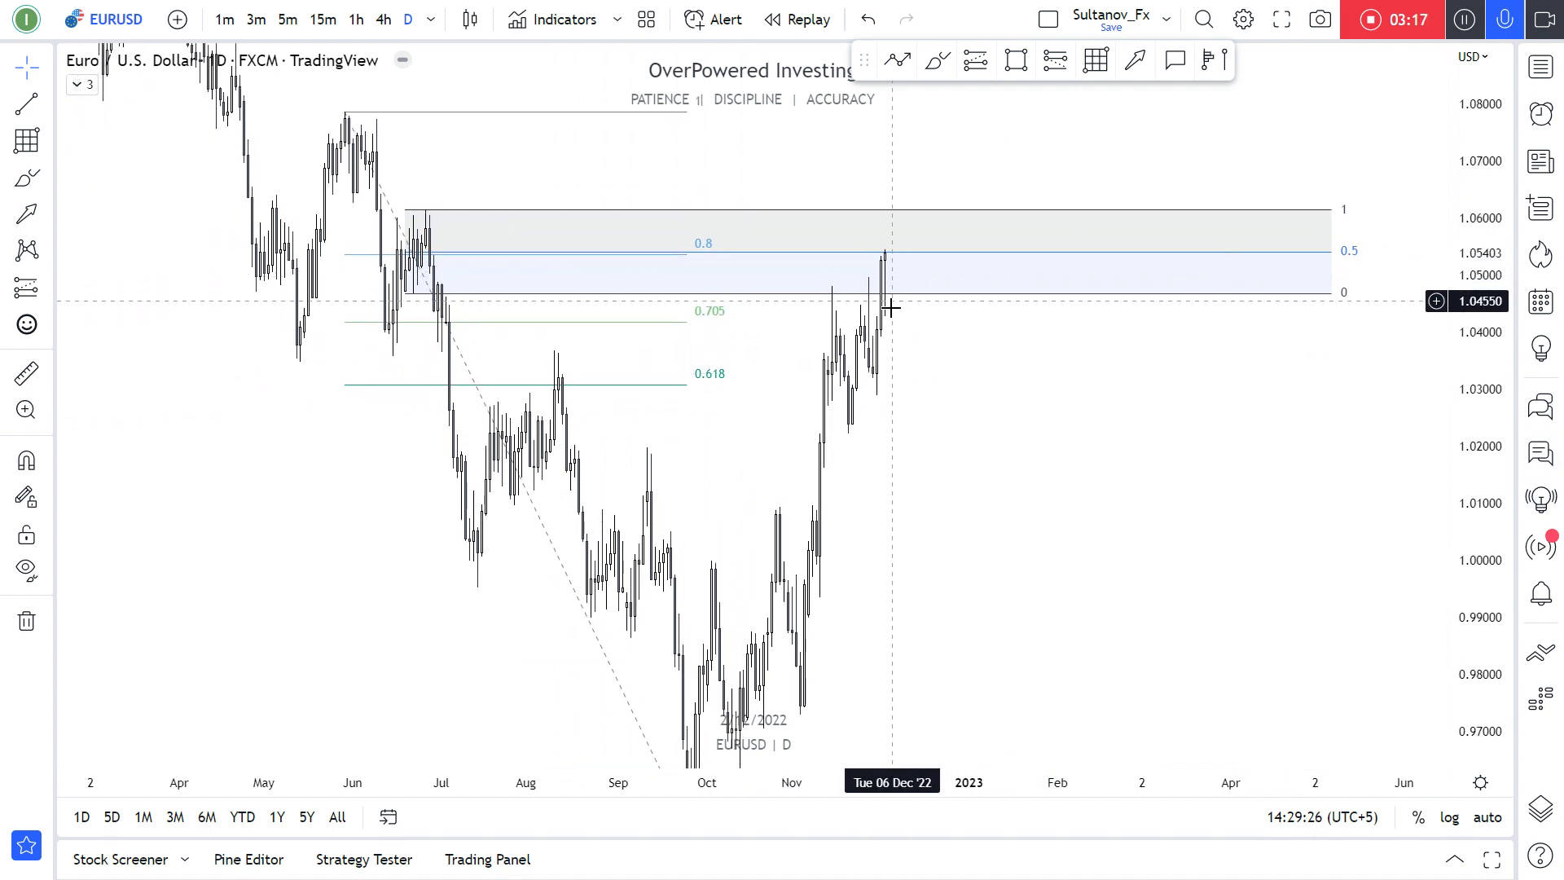
drag(999, 330, 910, 347)
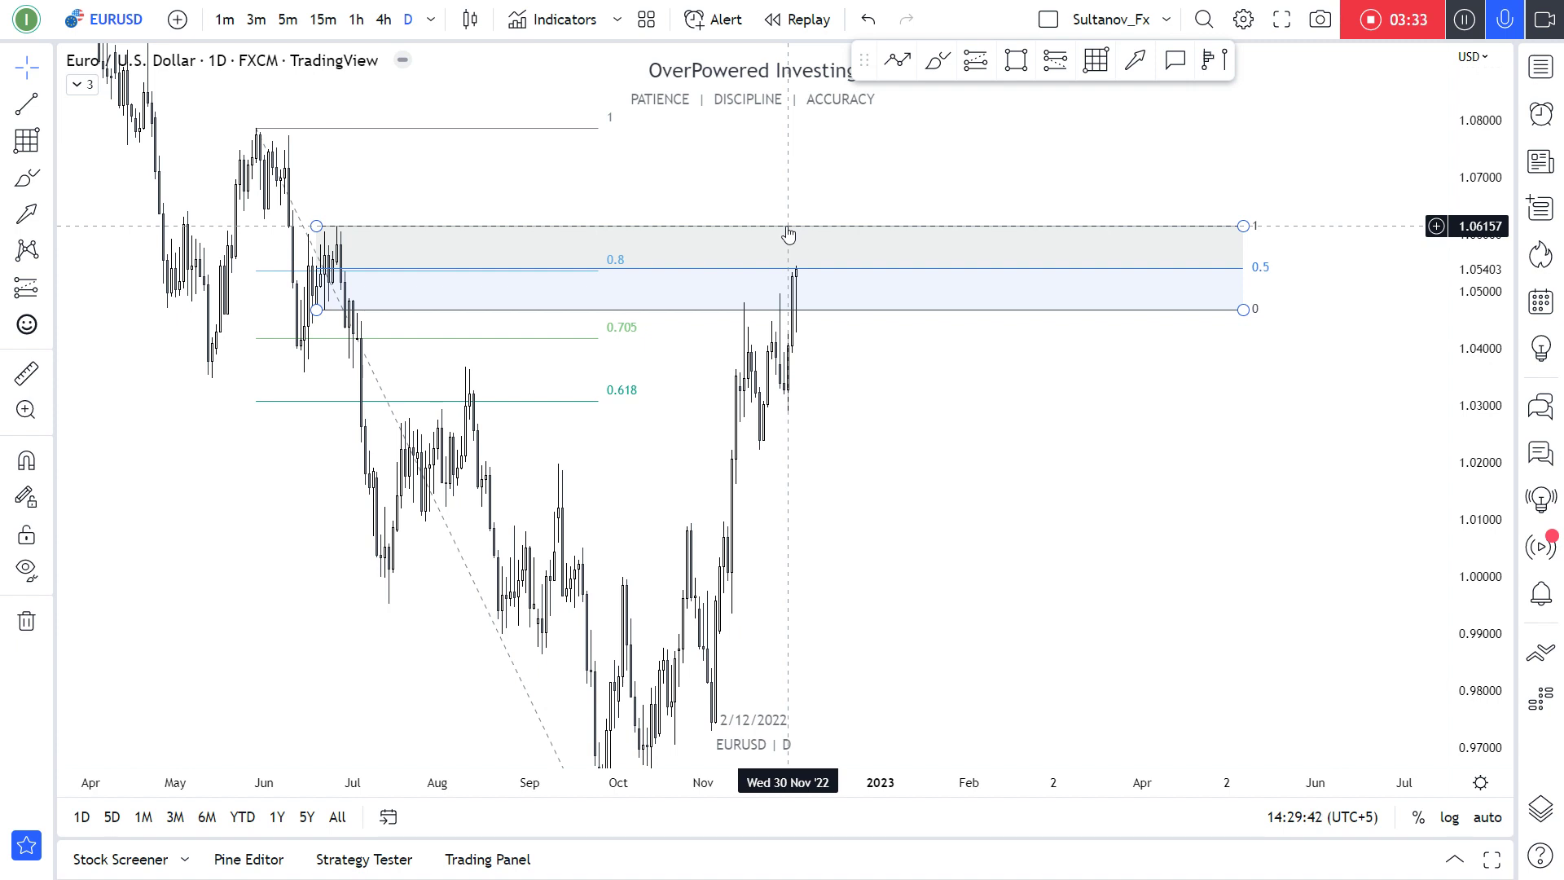
drag(827, 370, 789, 369)
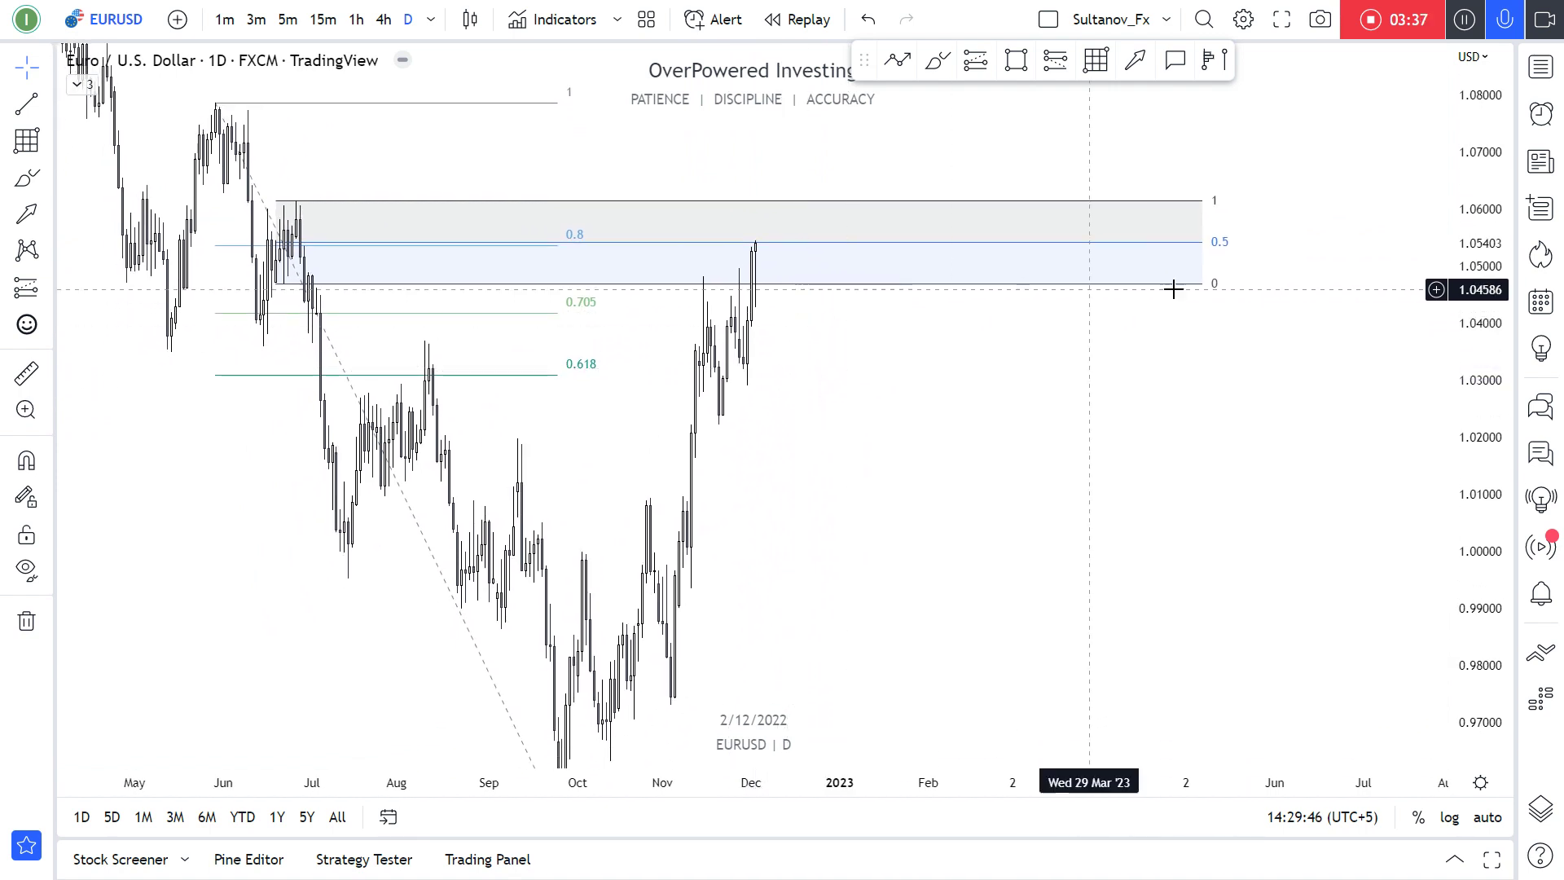
drag(1488, 389, 1481, 466)
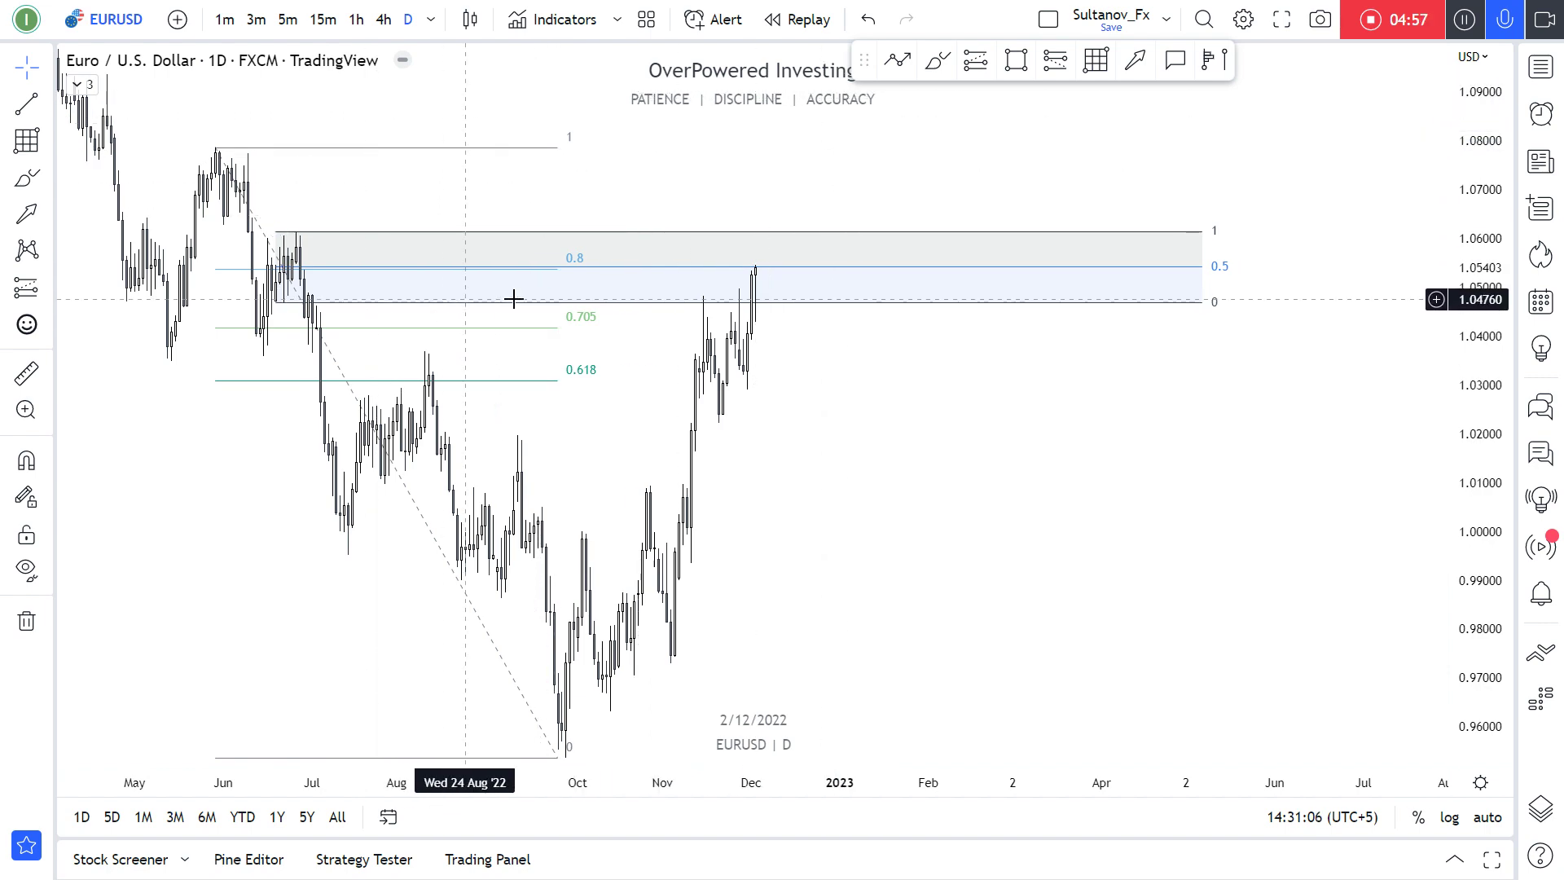
scroll(778, 350, up, 2)
scroll(774, 352, down, 3)
scroll(768, 350, up, 1)
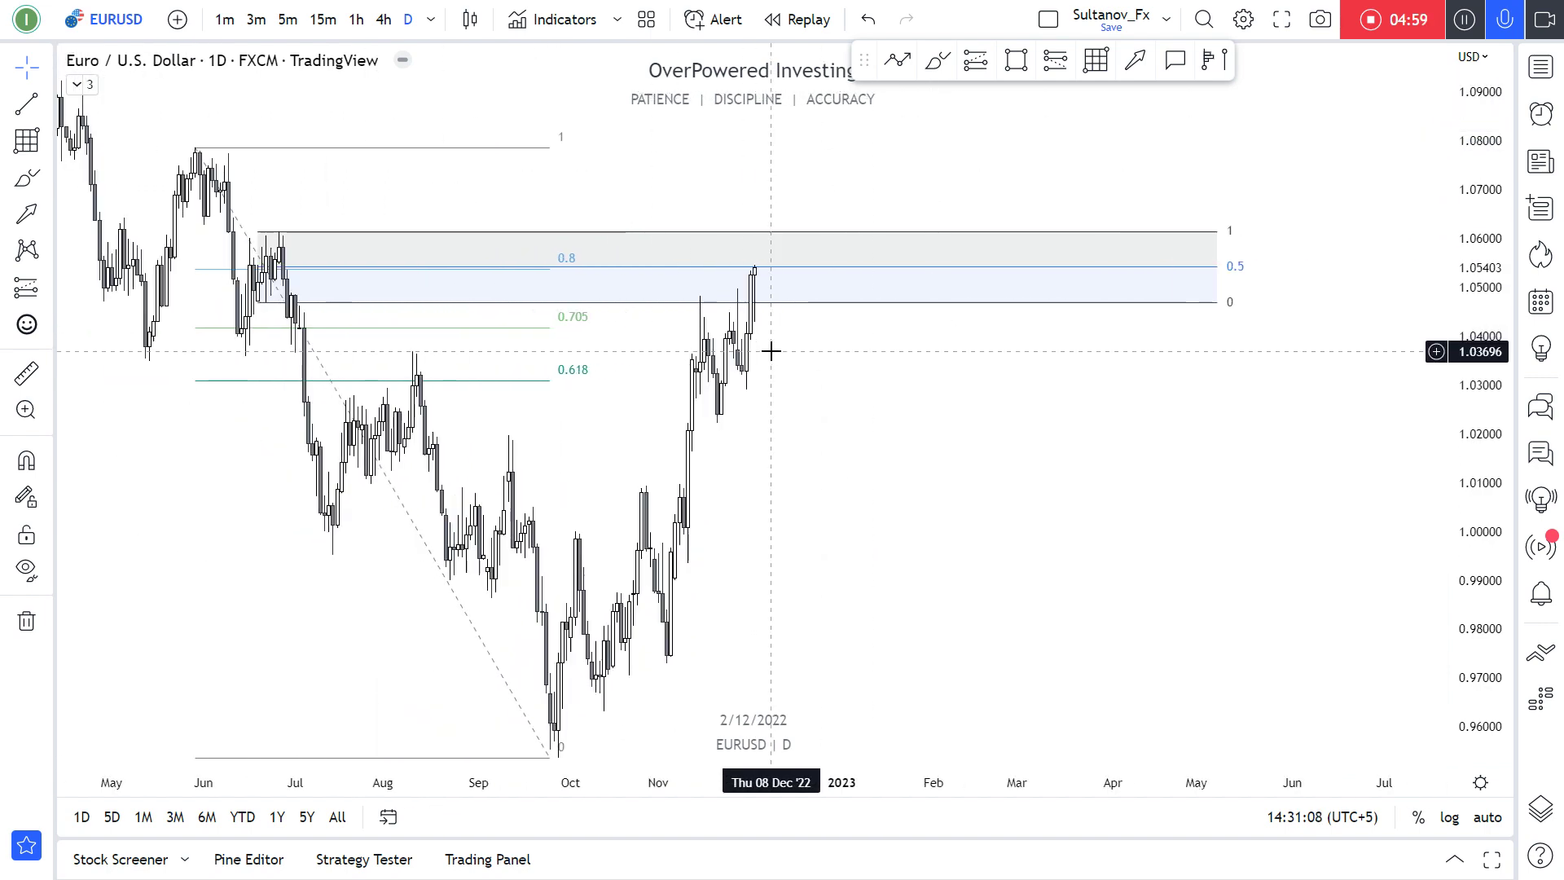
scroll(769, 365, up, 1)
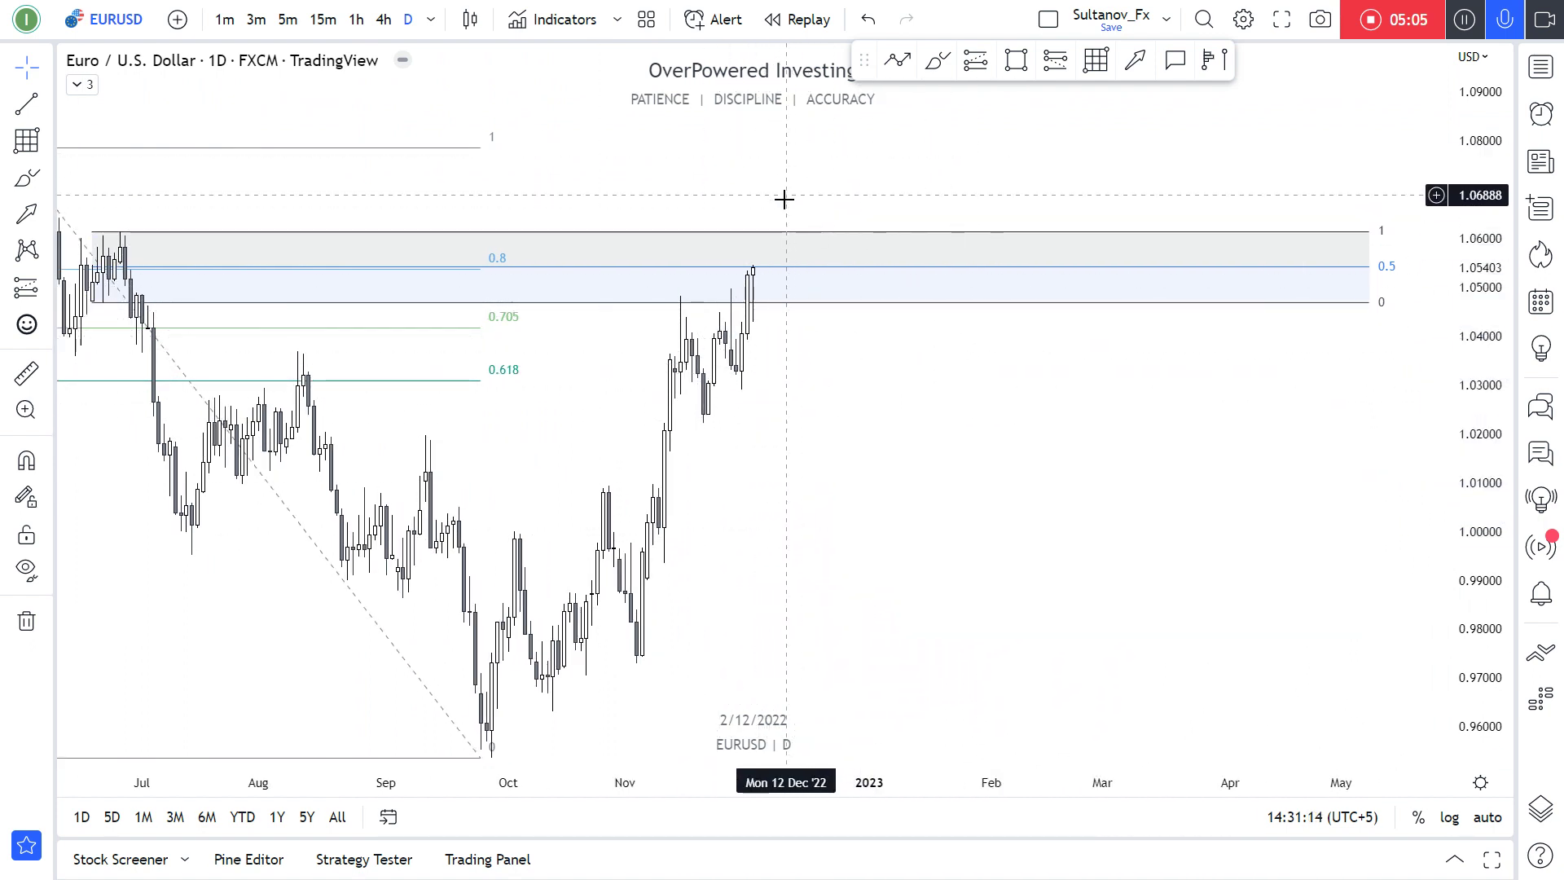
Brush a nearly horizontal line at about 1.048 from early November to the latest daily candle, and undo it.
click(951, 67)
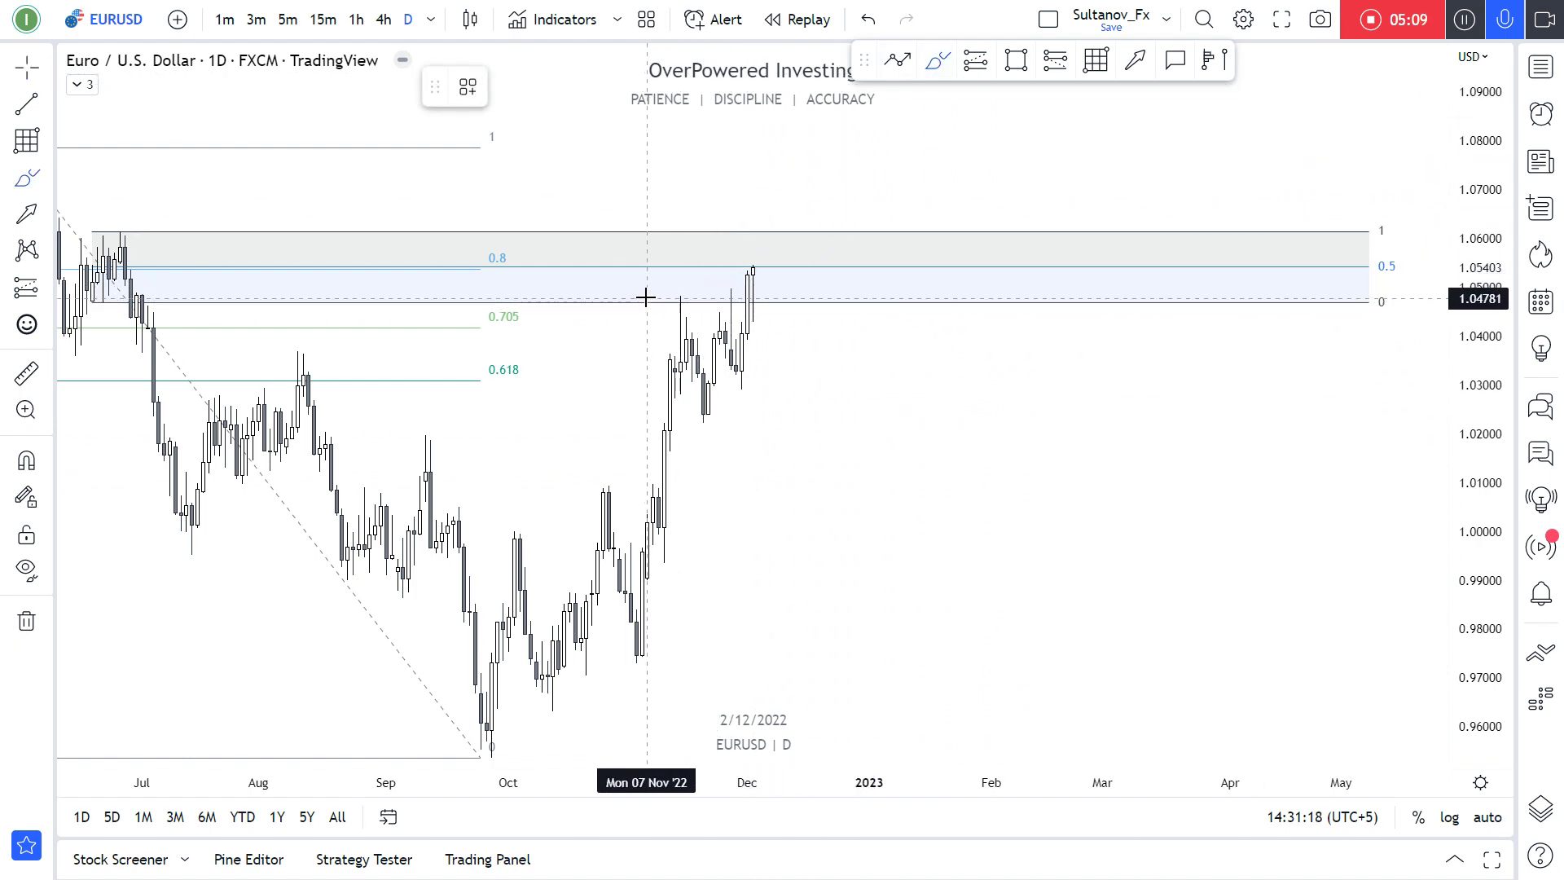
drag(650, 300, 754, 297)
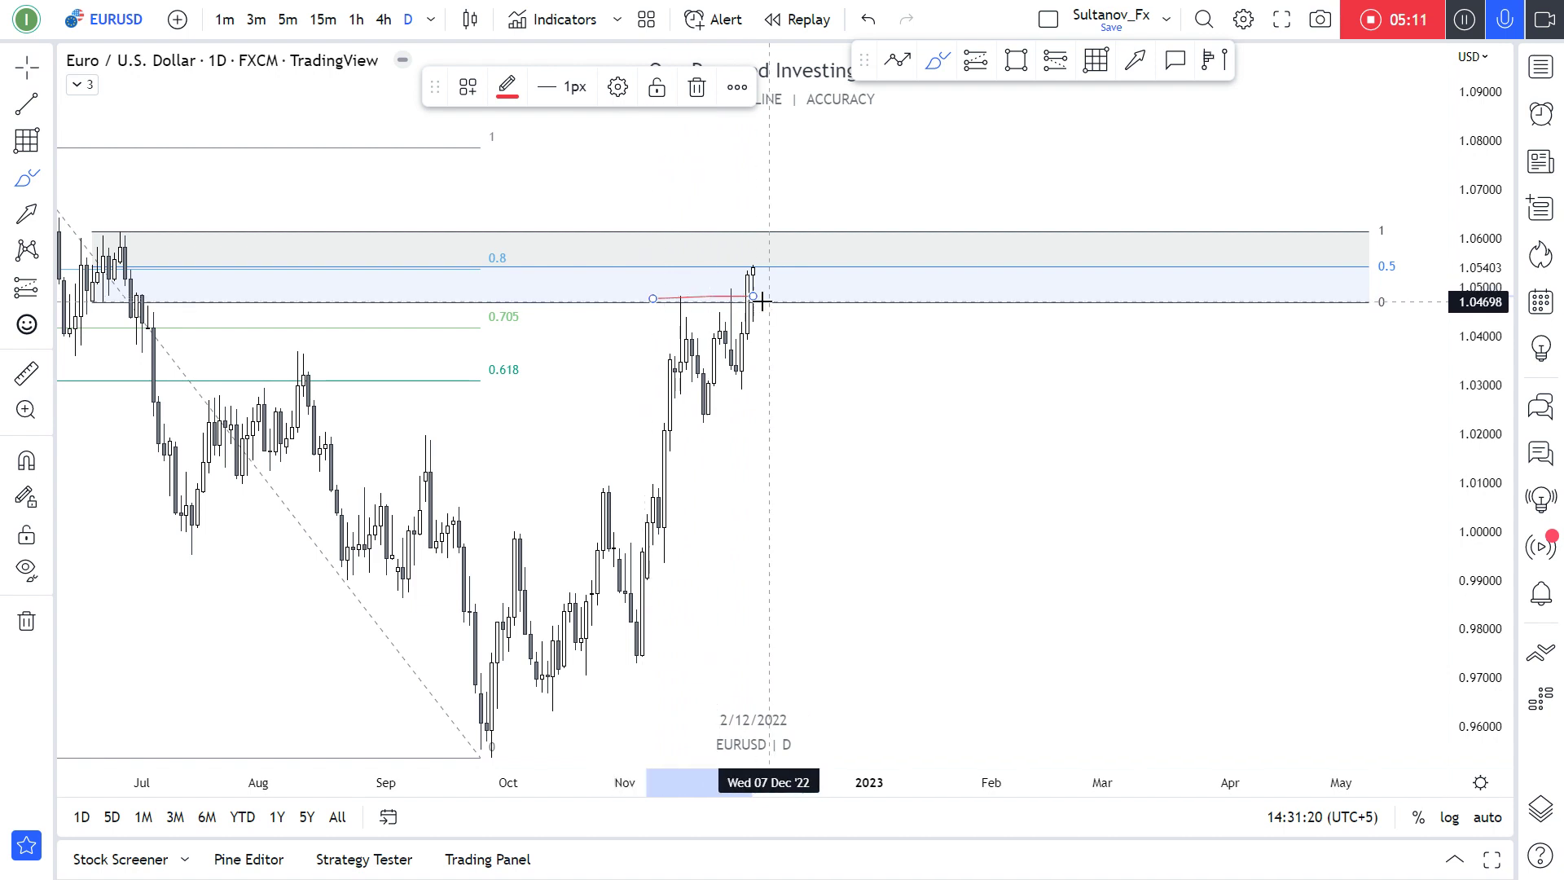
key(ctrl+z)
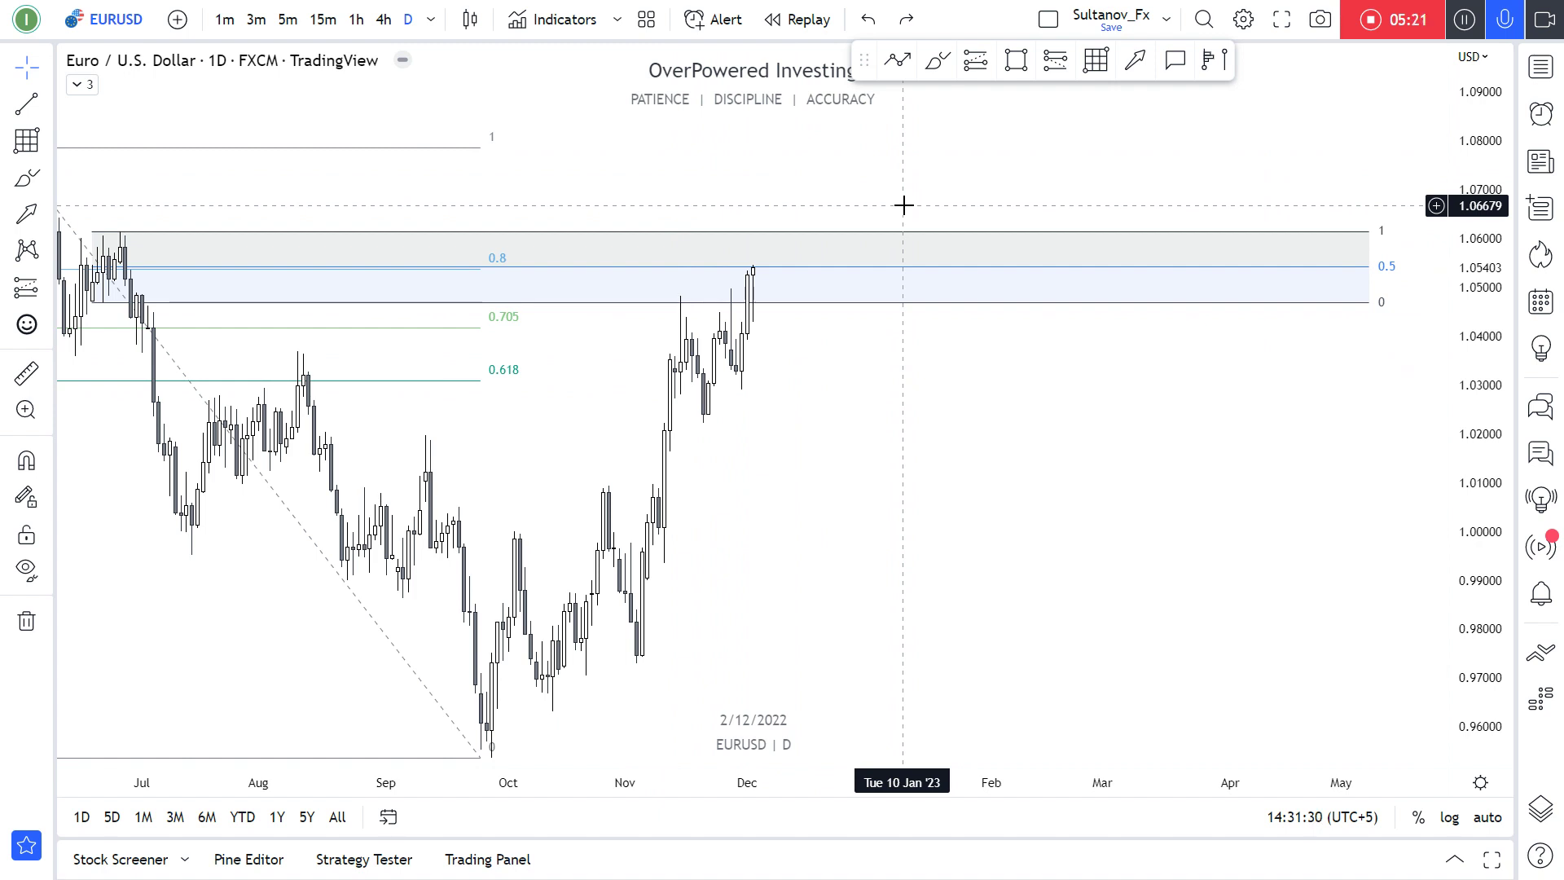
Switch EURUSD to the 4-hour timeframe and frame the latest candles inside the supply zone.
text(4h)
key(Return)
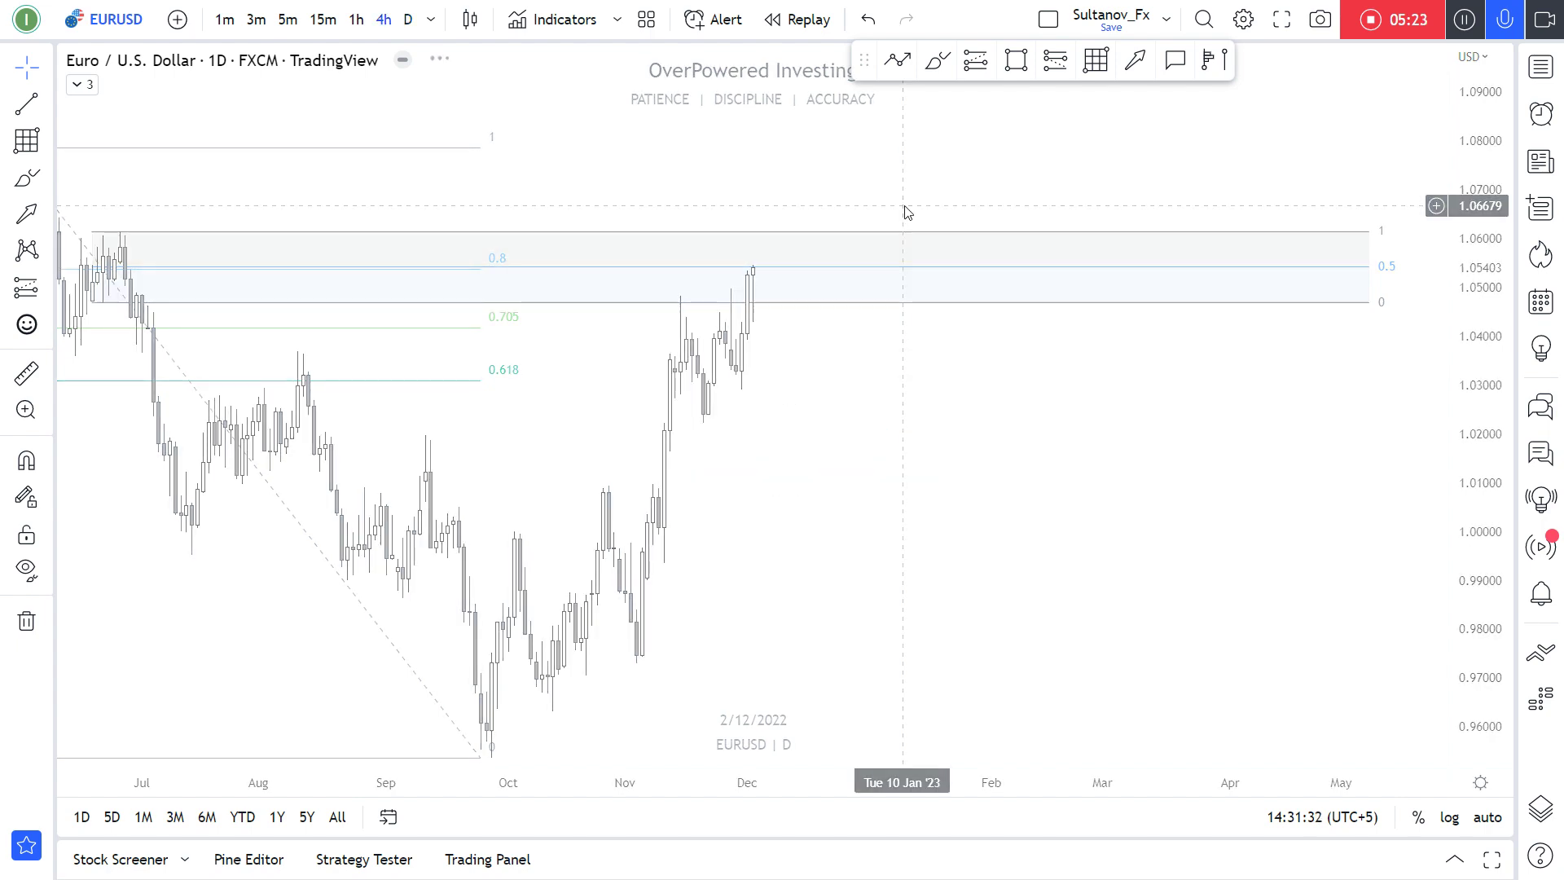
scroll(901, 356, up, 4)
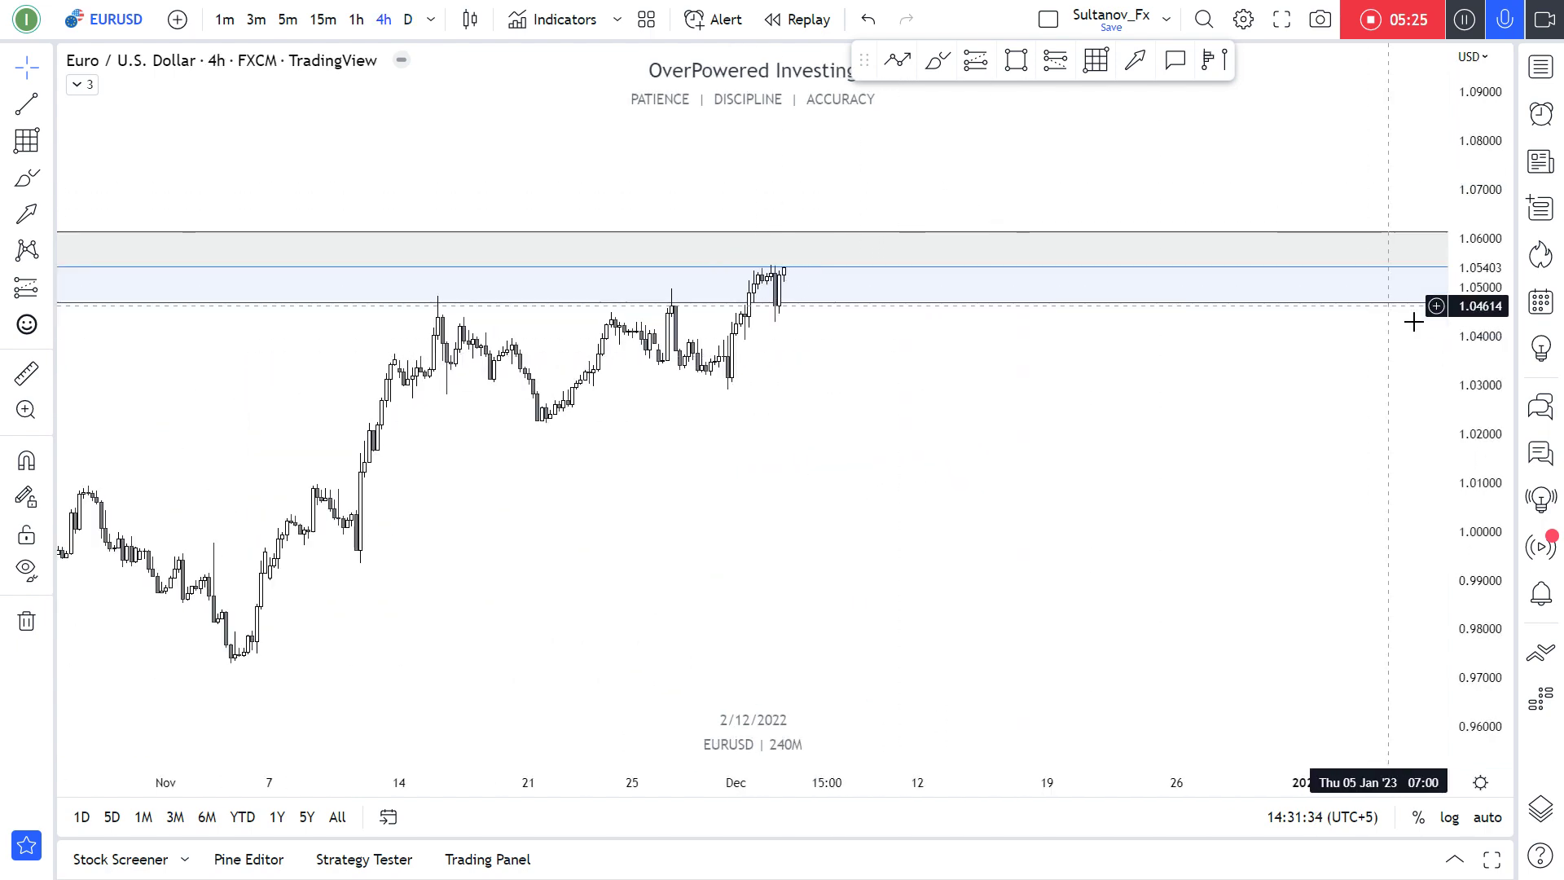
drag(1497, 518, 1497, 143)
drag(838, 332, 795, 460)
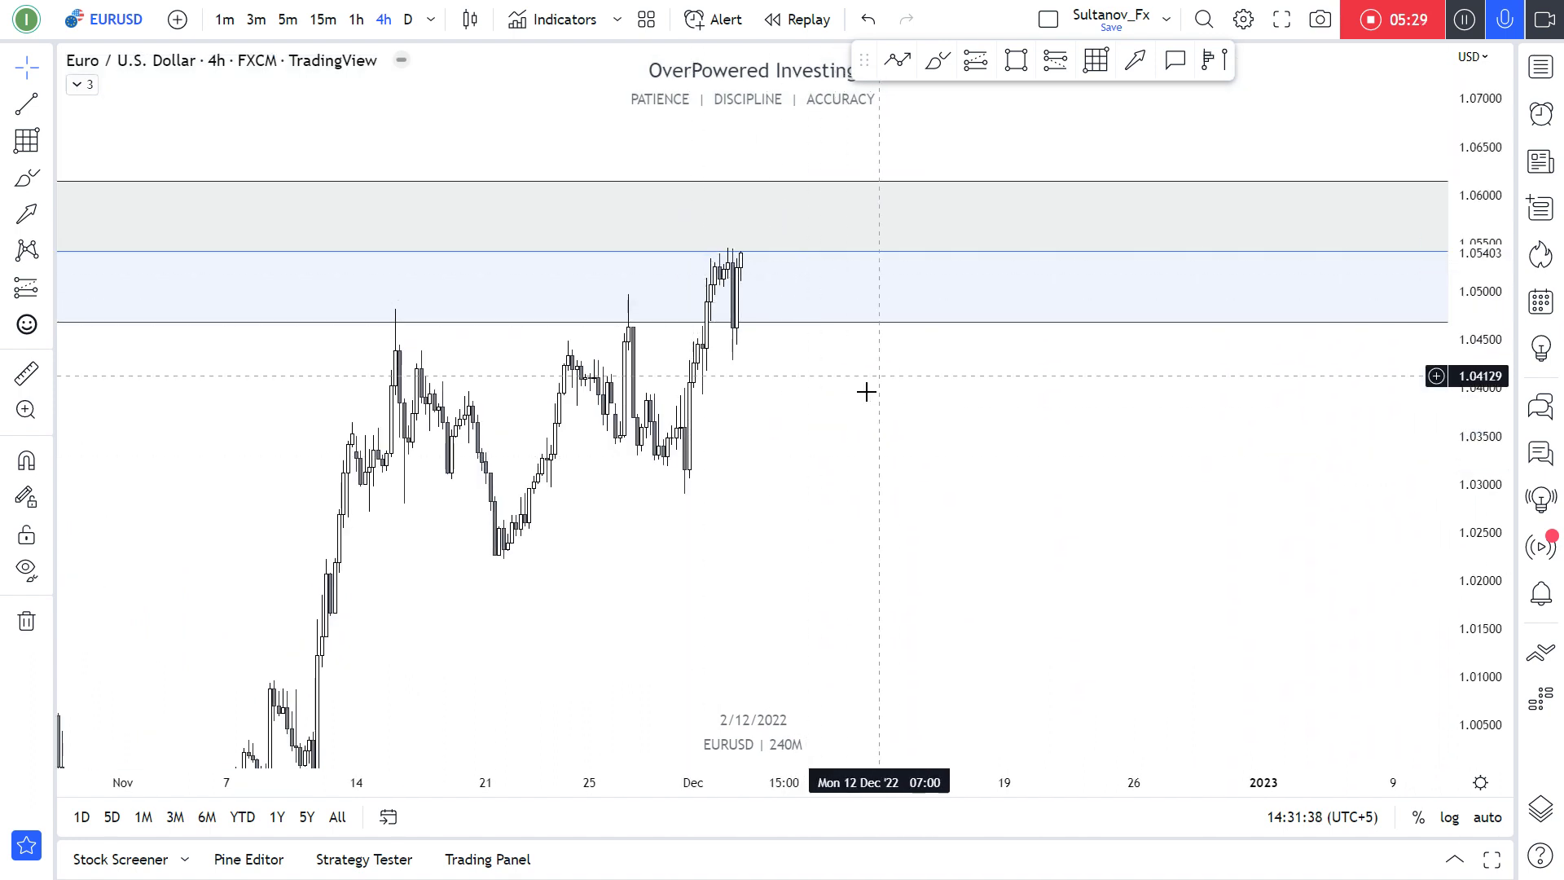
Brush a short stroke across the latest 4-hour candles at about 1.049, and undo it.
click(938, 59)
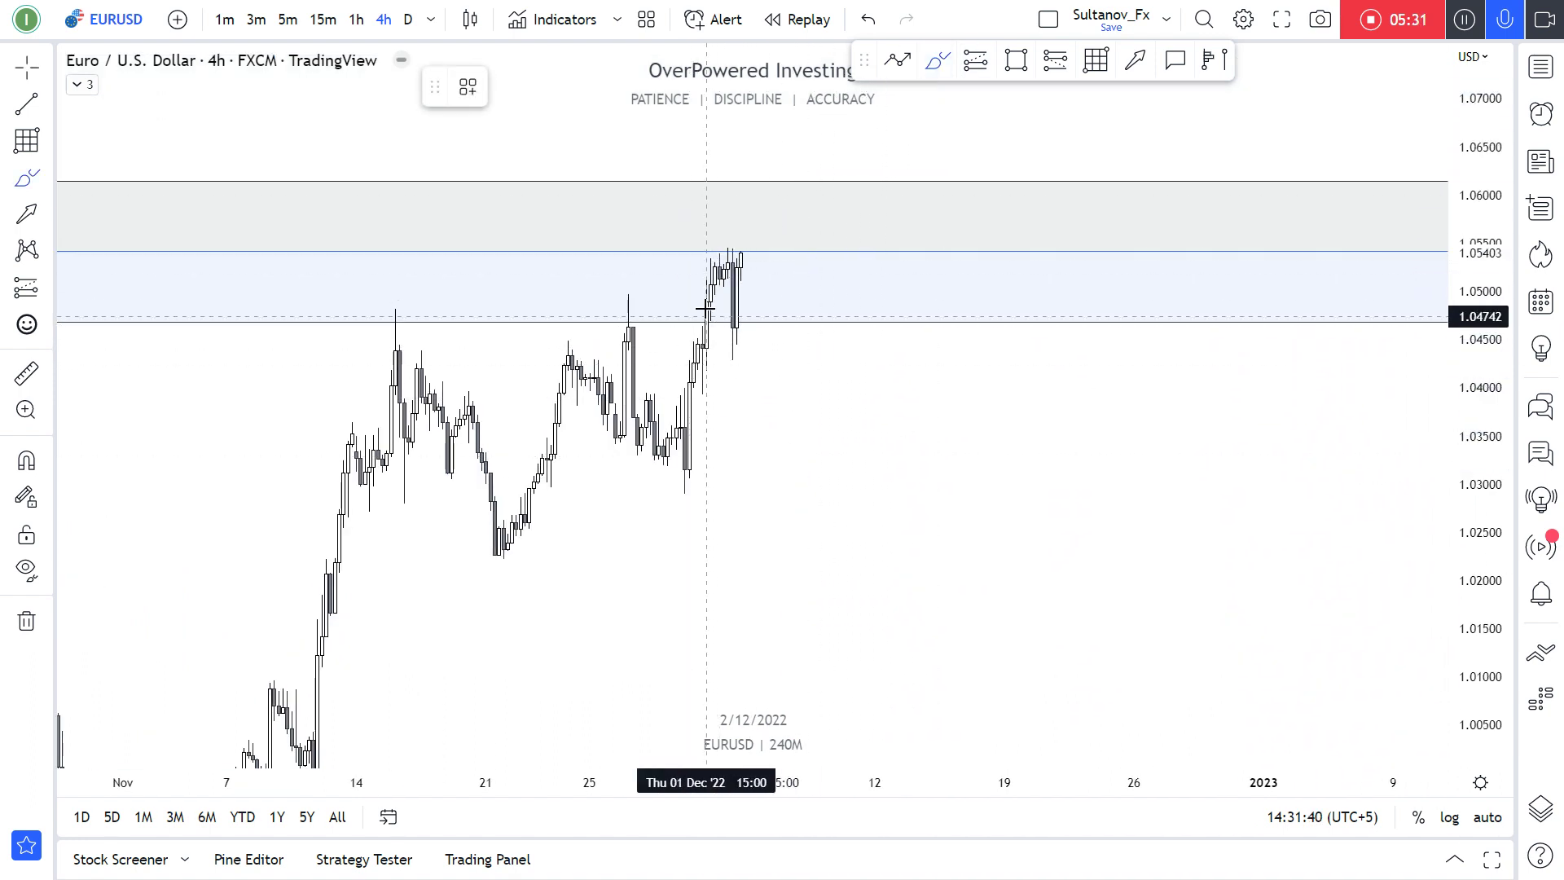
mouse_move(722, 303)
mouse_down()
mouse_move(725, 334)
mouse_move(752, 297)
mouse_up()
key(ctrl+z)
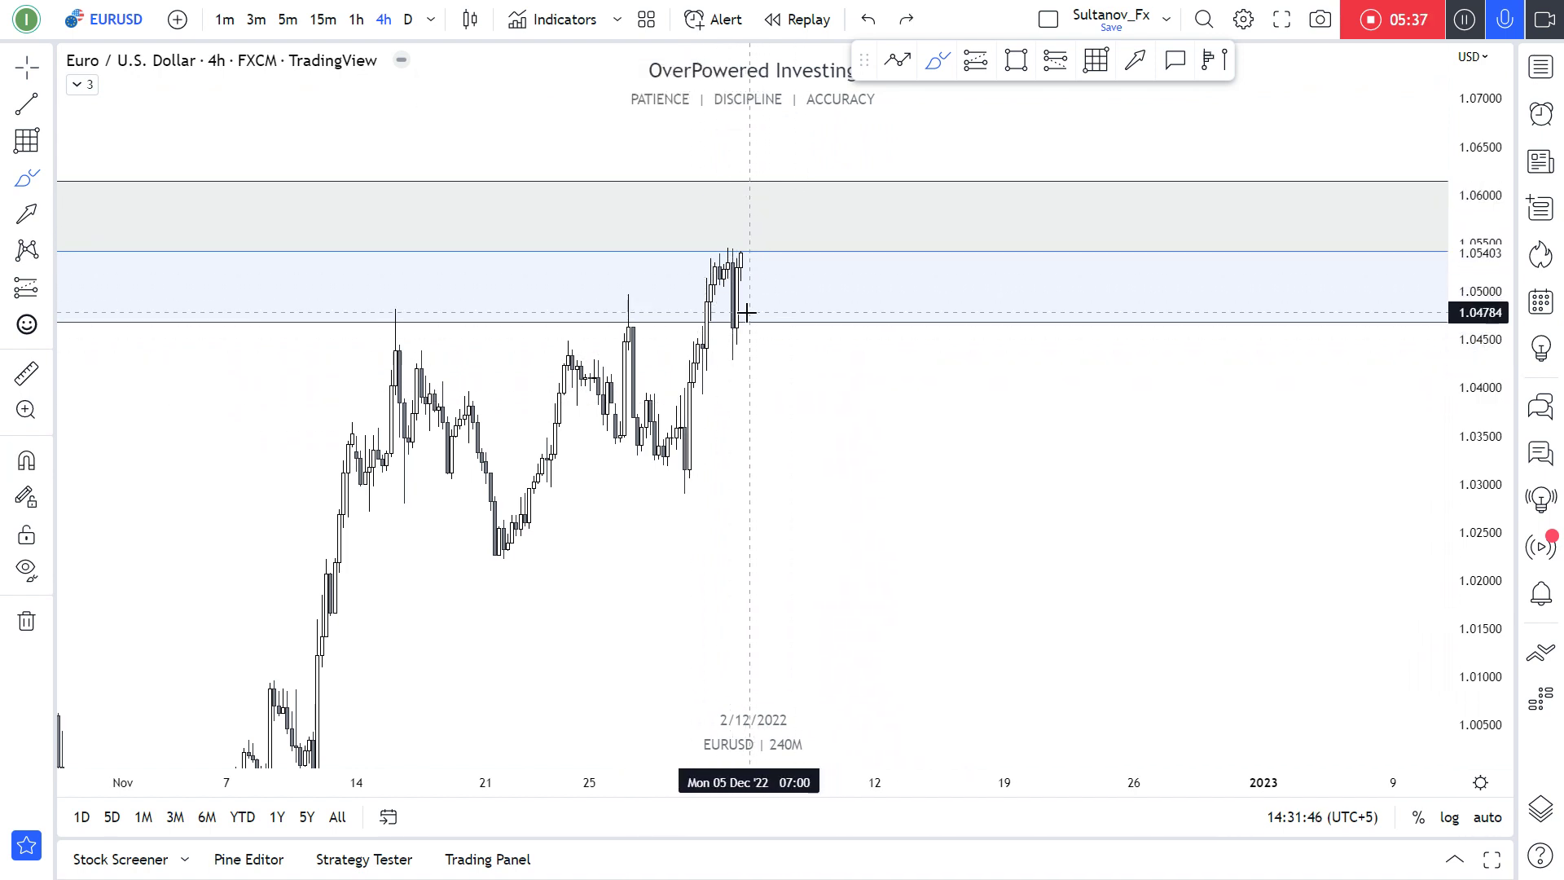
key(Escape)
Switch EURUSD to the 15-minute timeframe and frame the recent price action within the supply zone.
text(15)
key(Return)
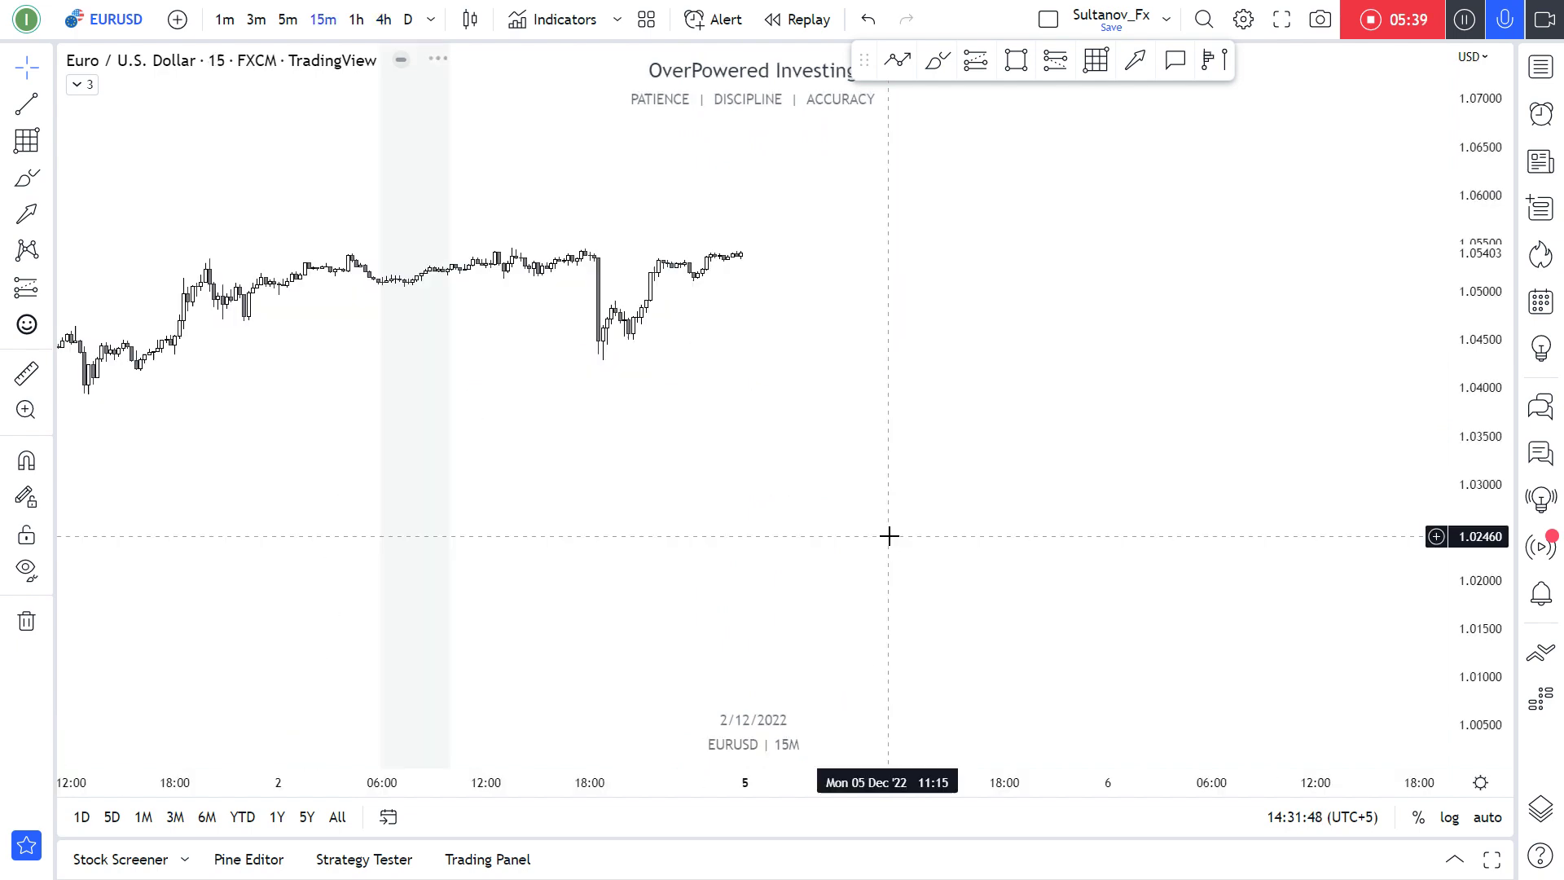
scroll(767, 246, down, 4)
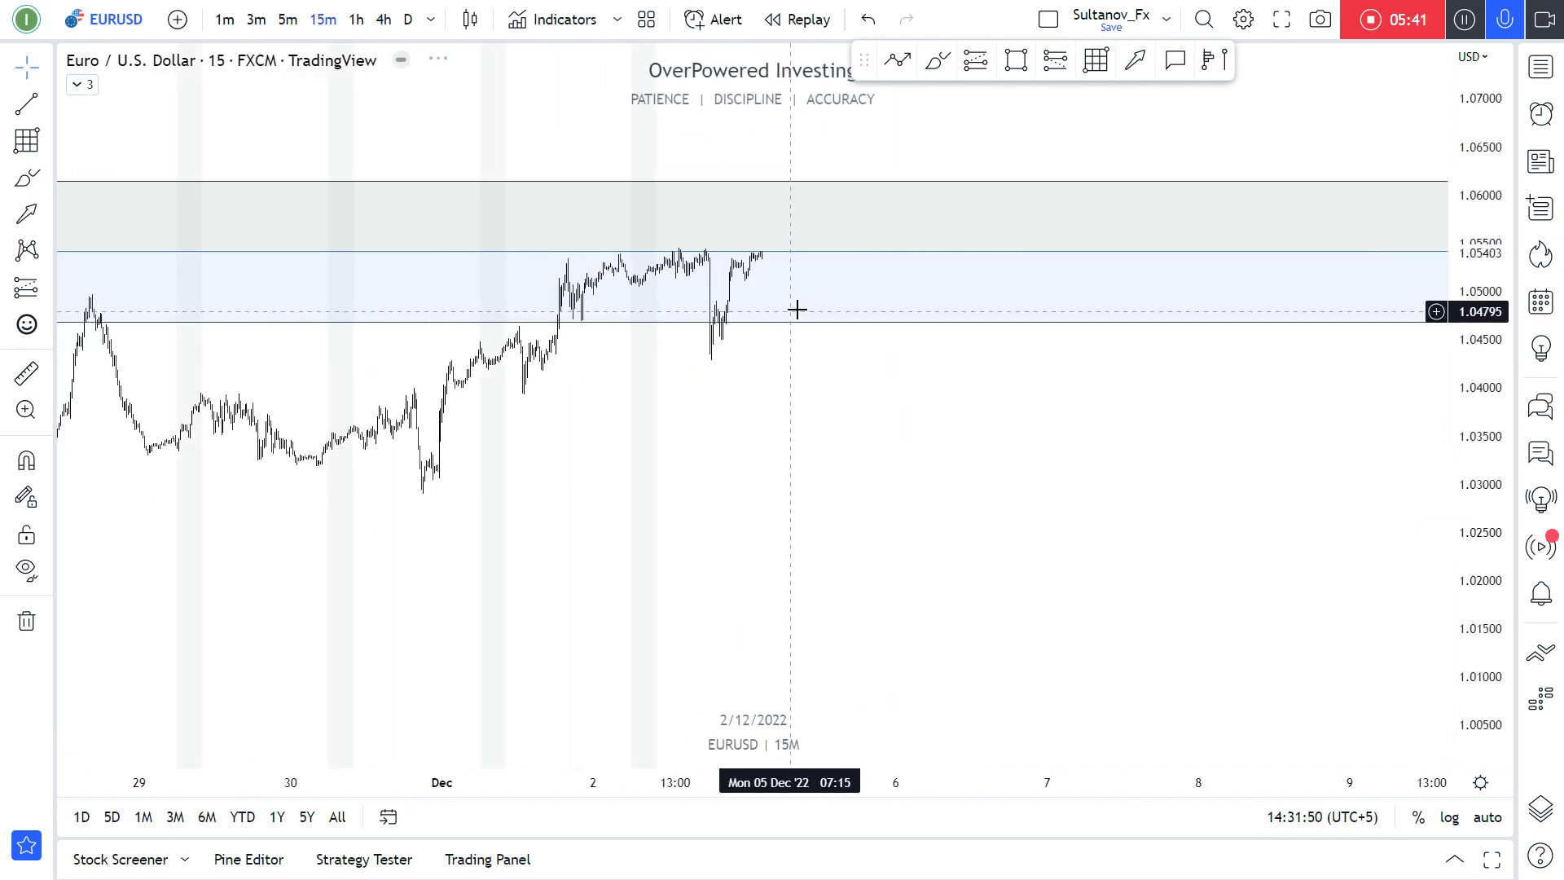
drag(1495, 611, 1385, 49)
drag(856, 330, 862, 688)
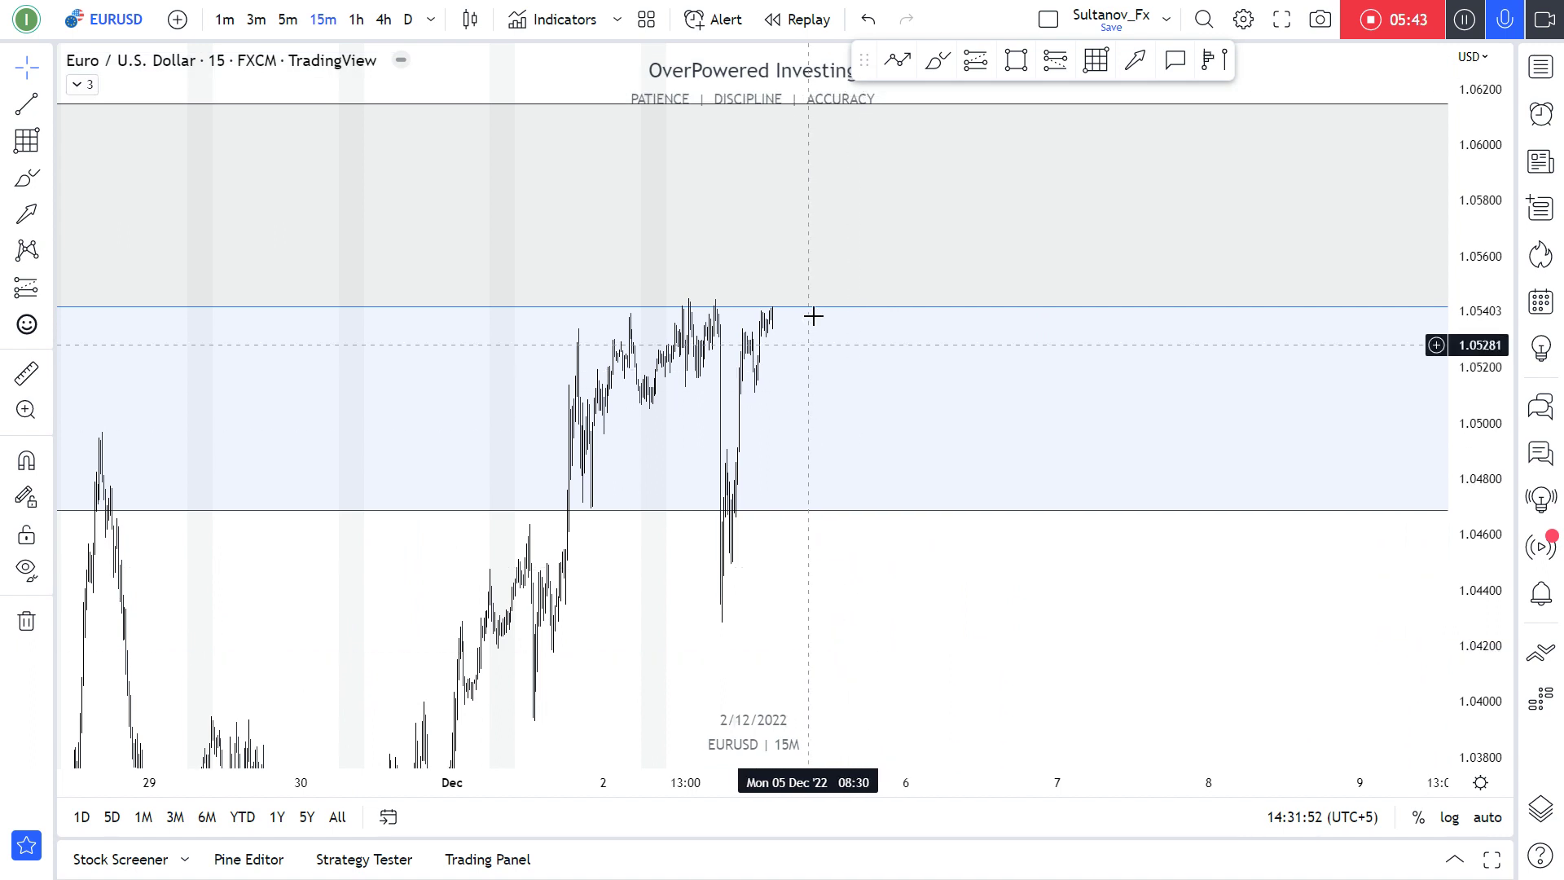
scroll(802, 306, up, 2)
scroll(805, 312, up, 3)
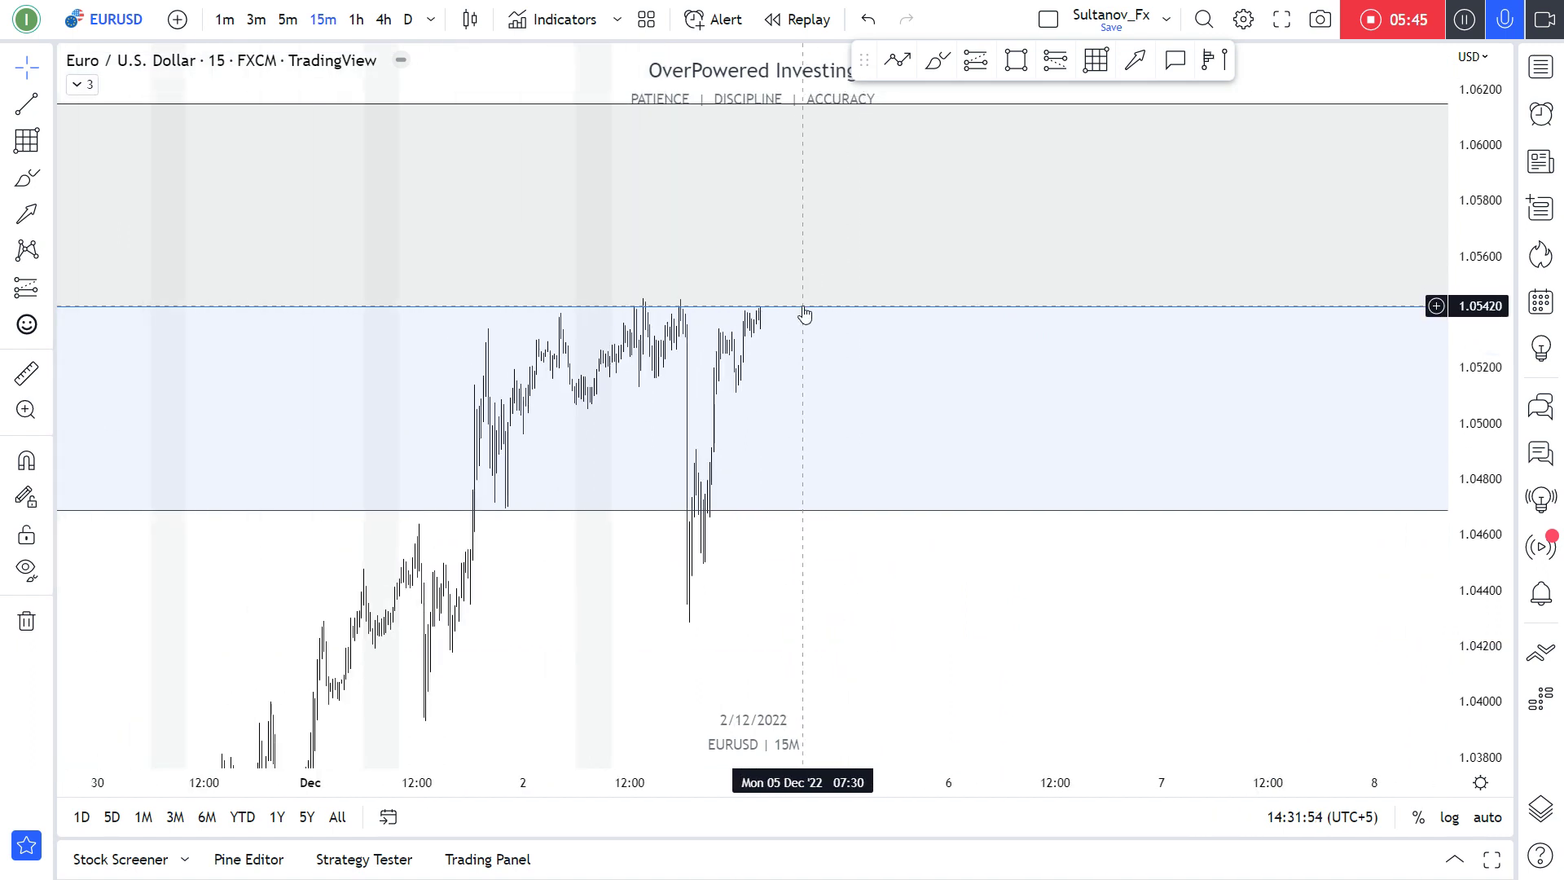
Brush a short stroke in the zone's upper half beyond the latest 15-minute candle, starting at about 1.060, and undo it.
click(938, 59)
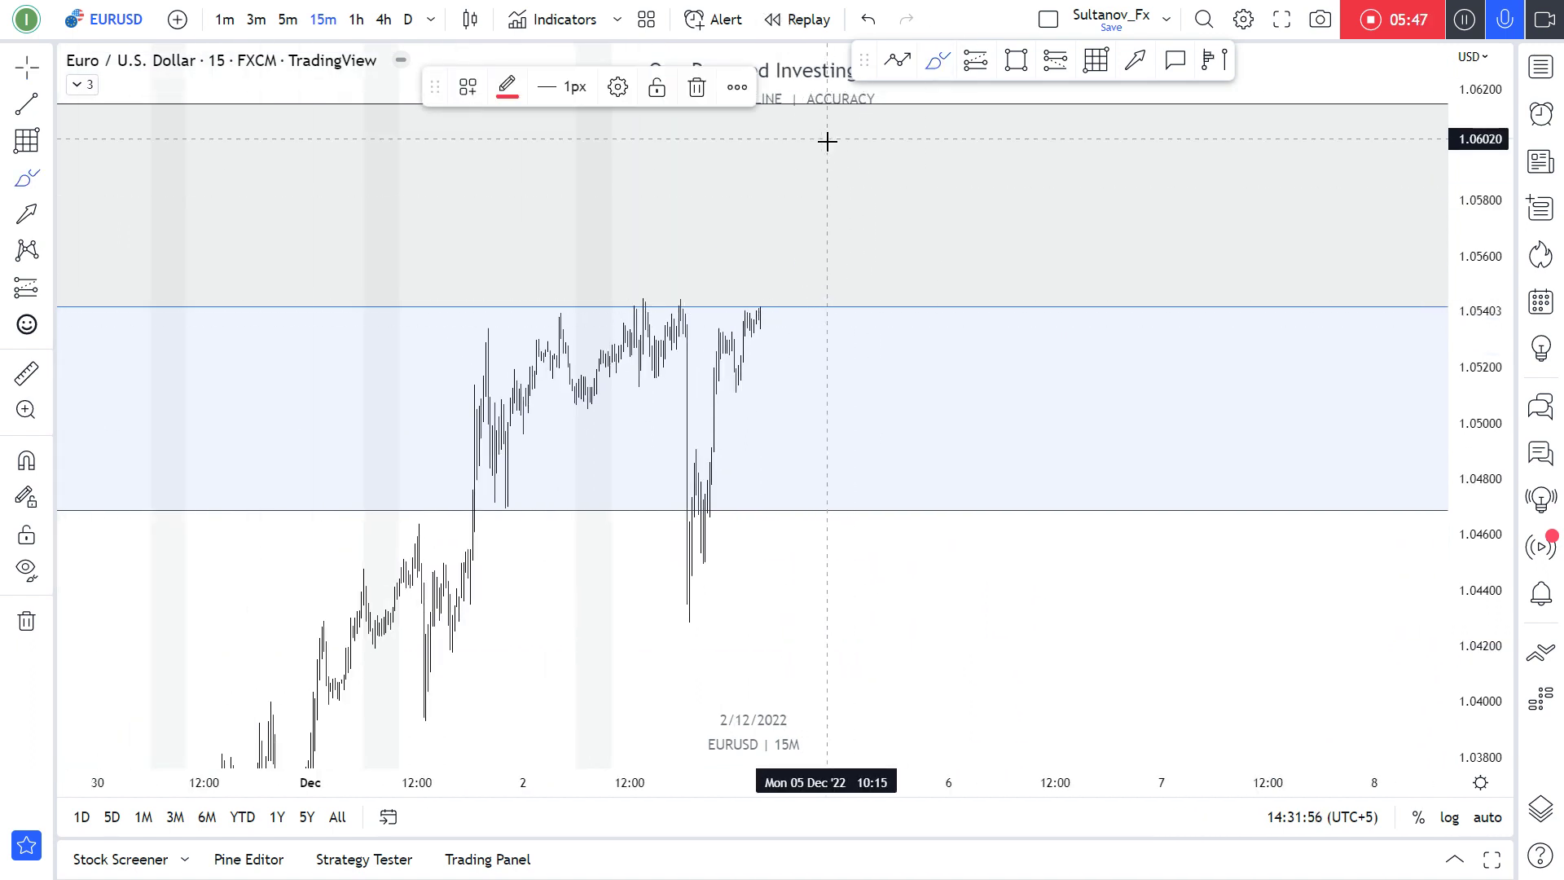
drag(826, 144, 934, 164)
key(ctrl+z)
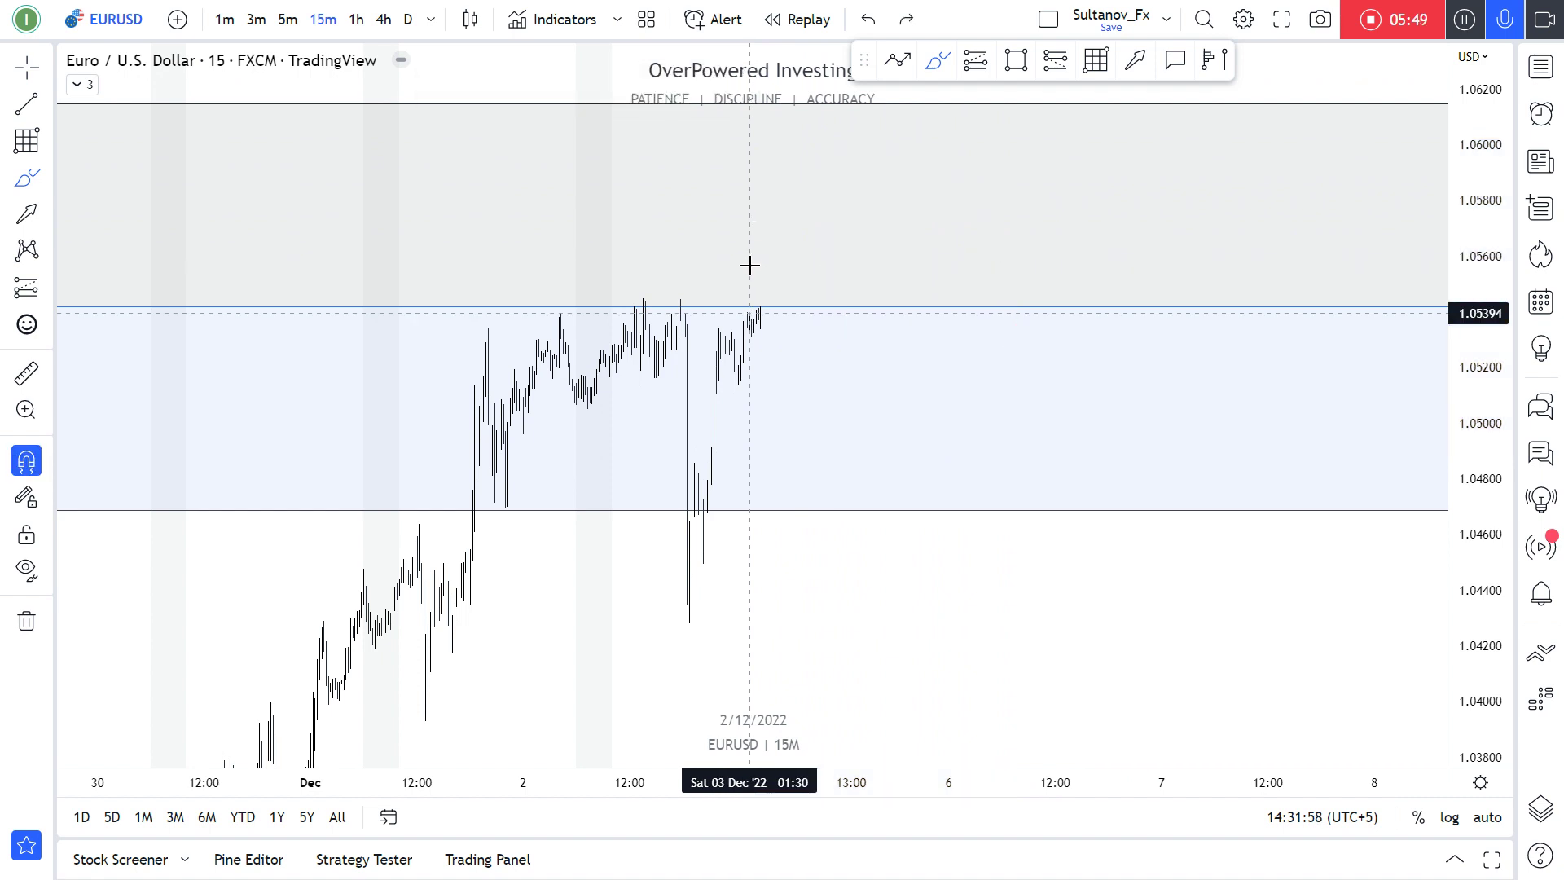
key(Escape)
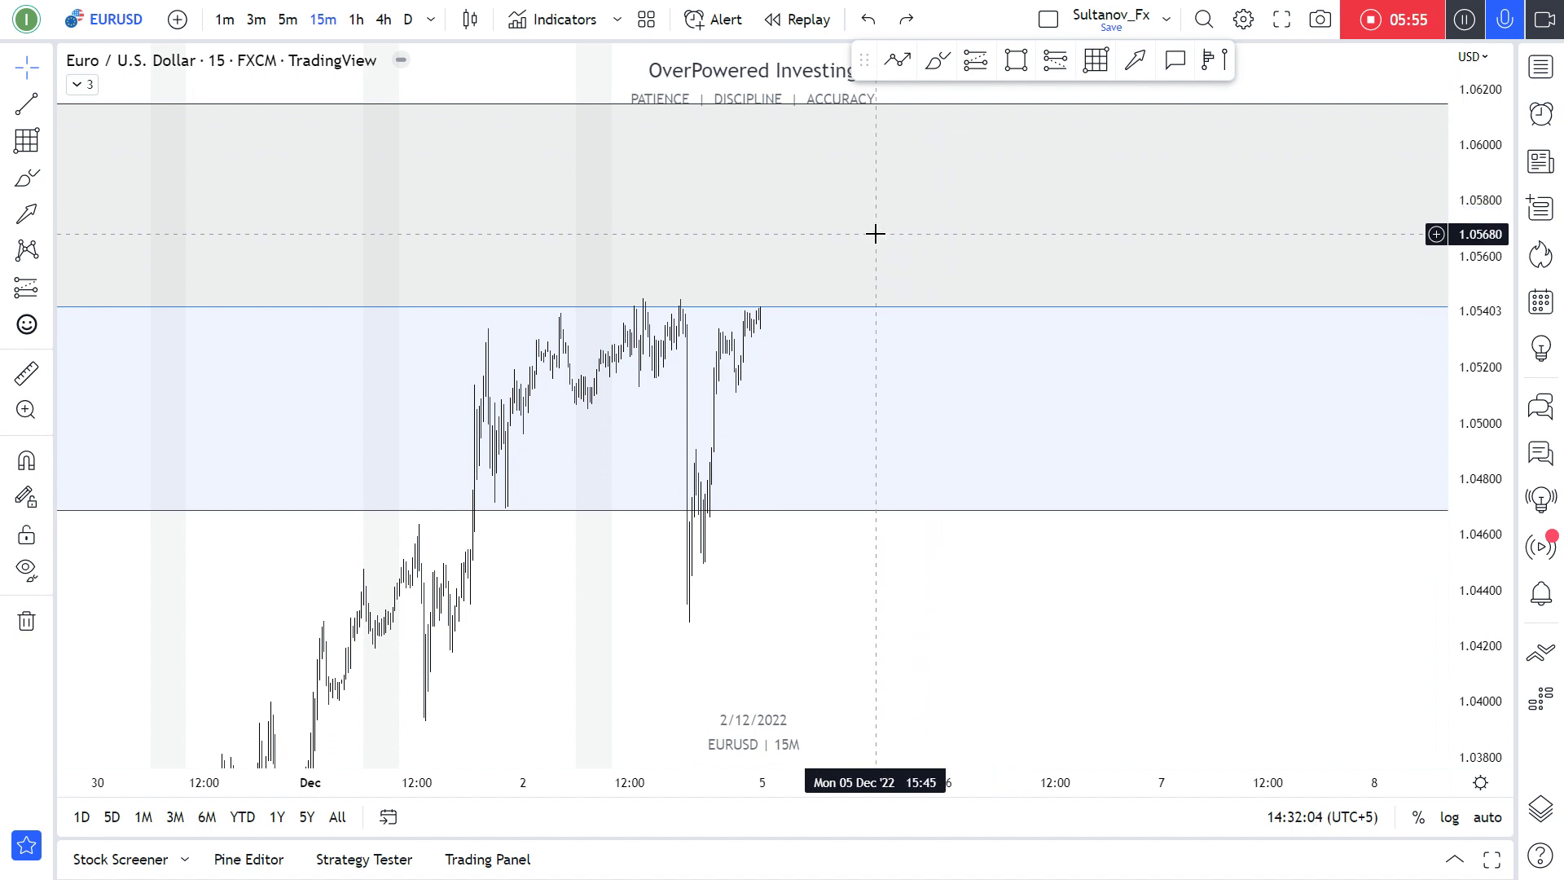
Change the chart to USDCAD on the weekly timeframe and frame the latest weekly candles.
key(Down)
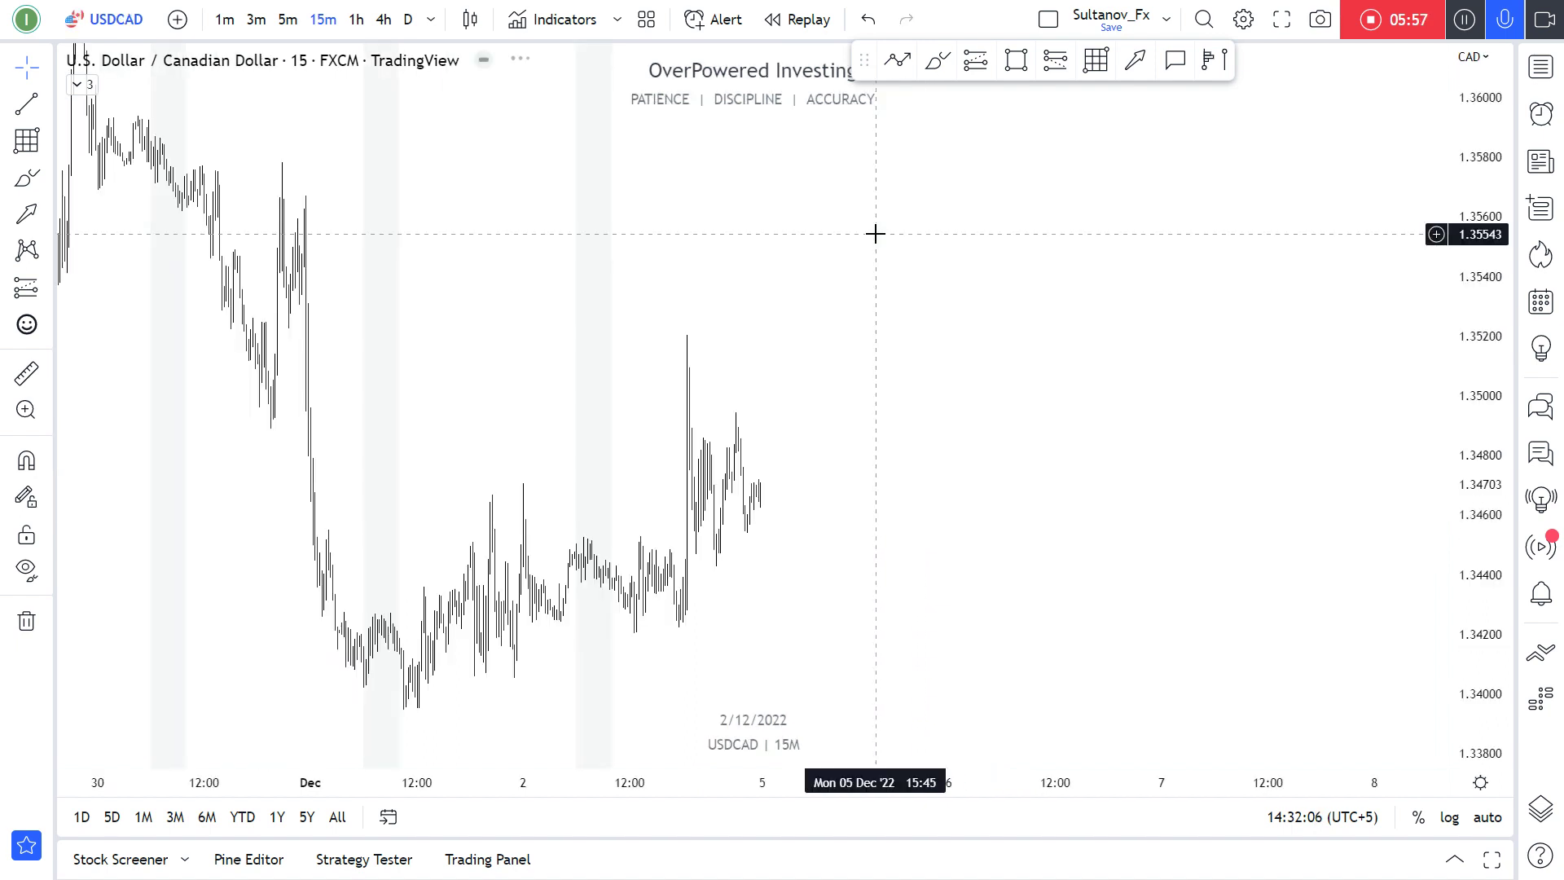
text(1d)
key(Return)
text(1W)
key(Return)
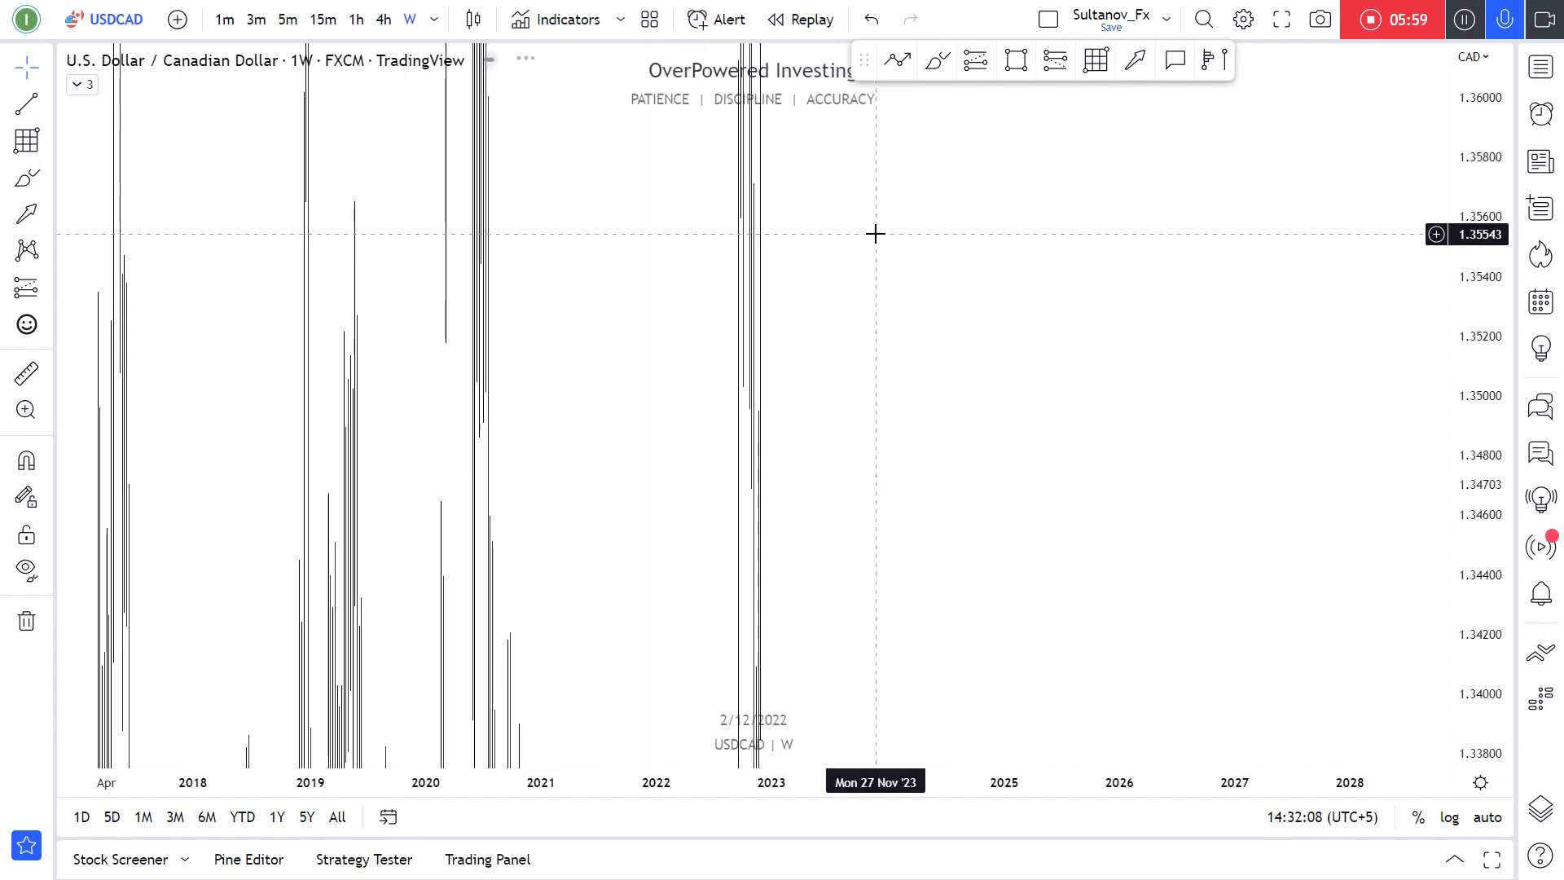
scroll(705, 318, up, 5)
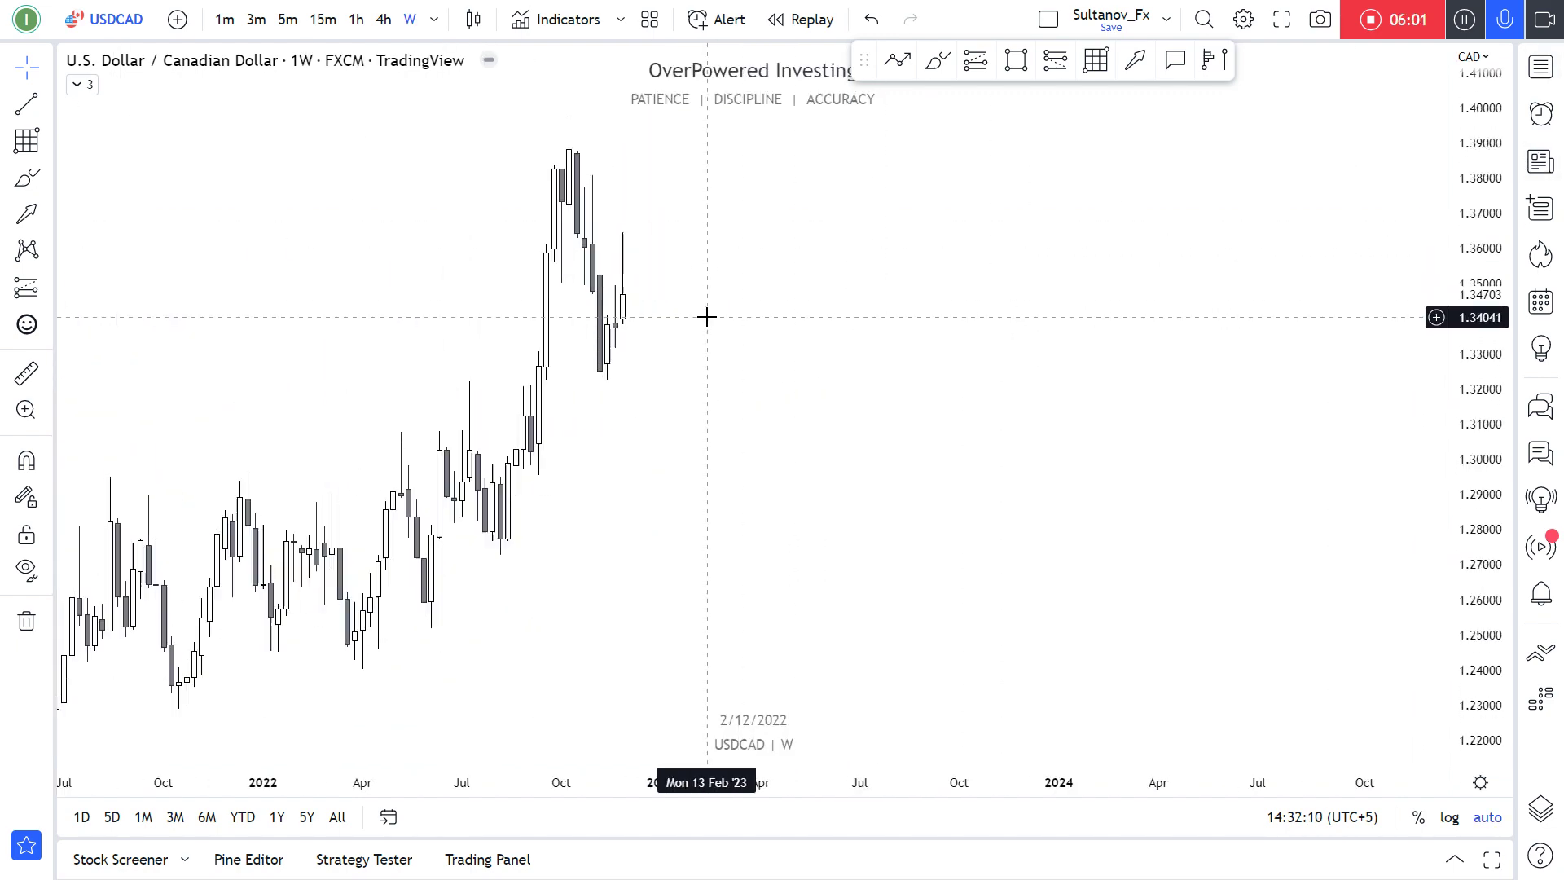
Draw a horizontal arrow on the USDCAD weekly chart at about 1.307, pointing back to the candles where the autumn 2022 rally started.
drag(695, 276, 687, 457)
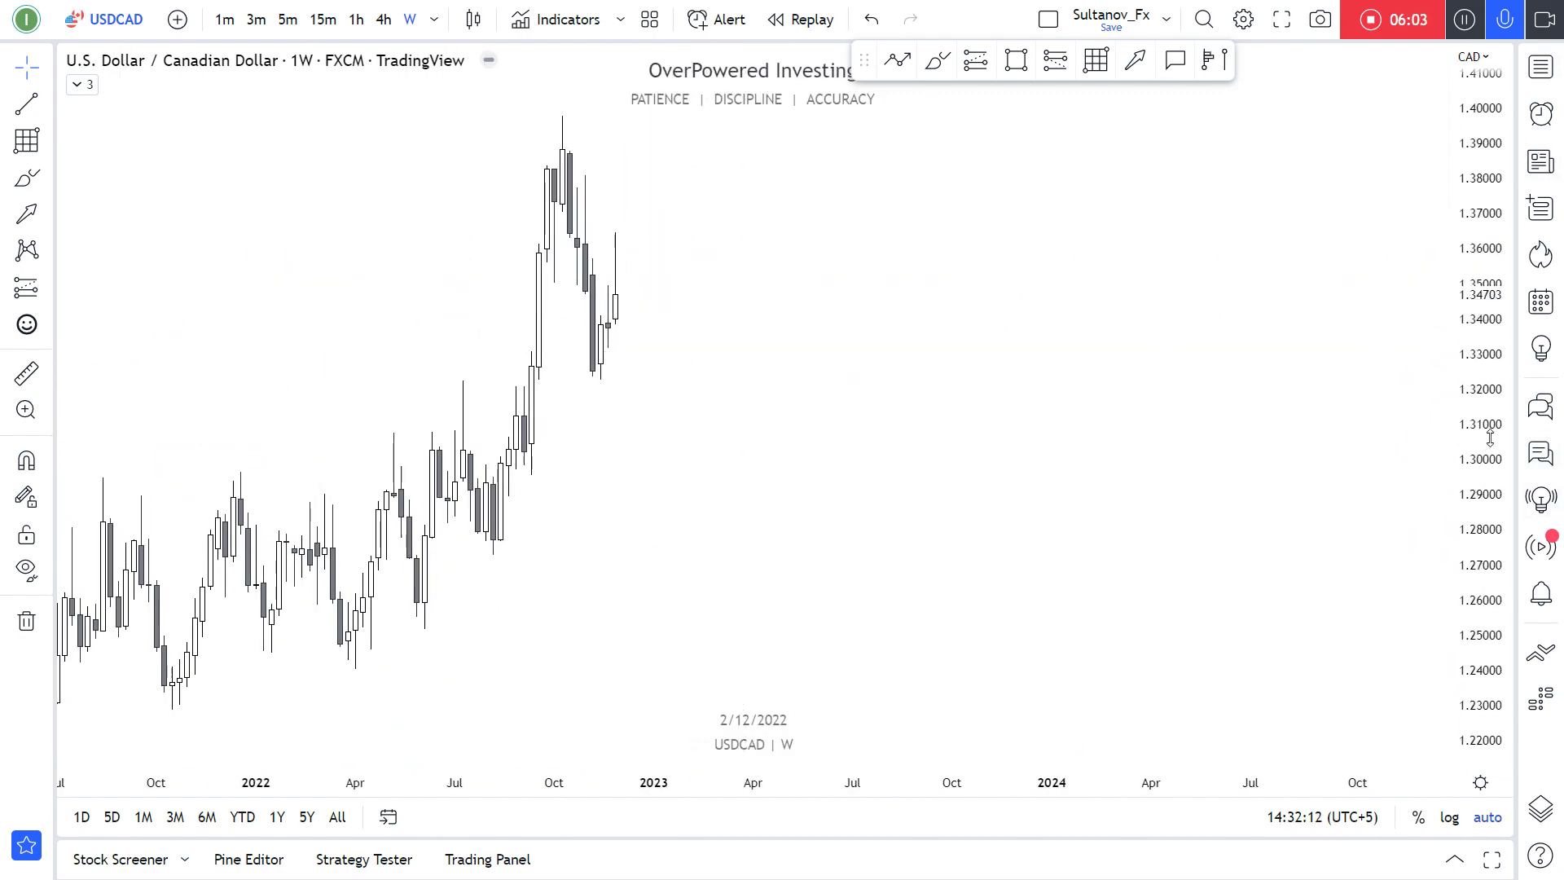
drag(652, 374, 754, 497)
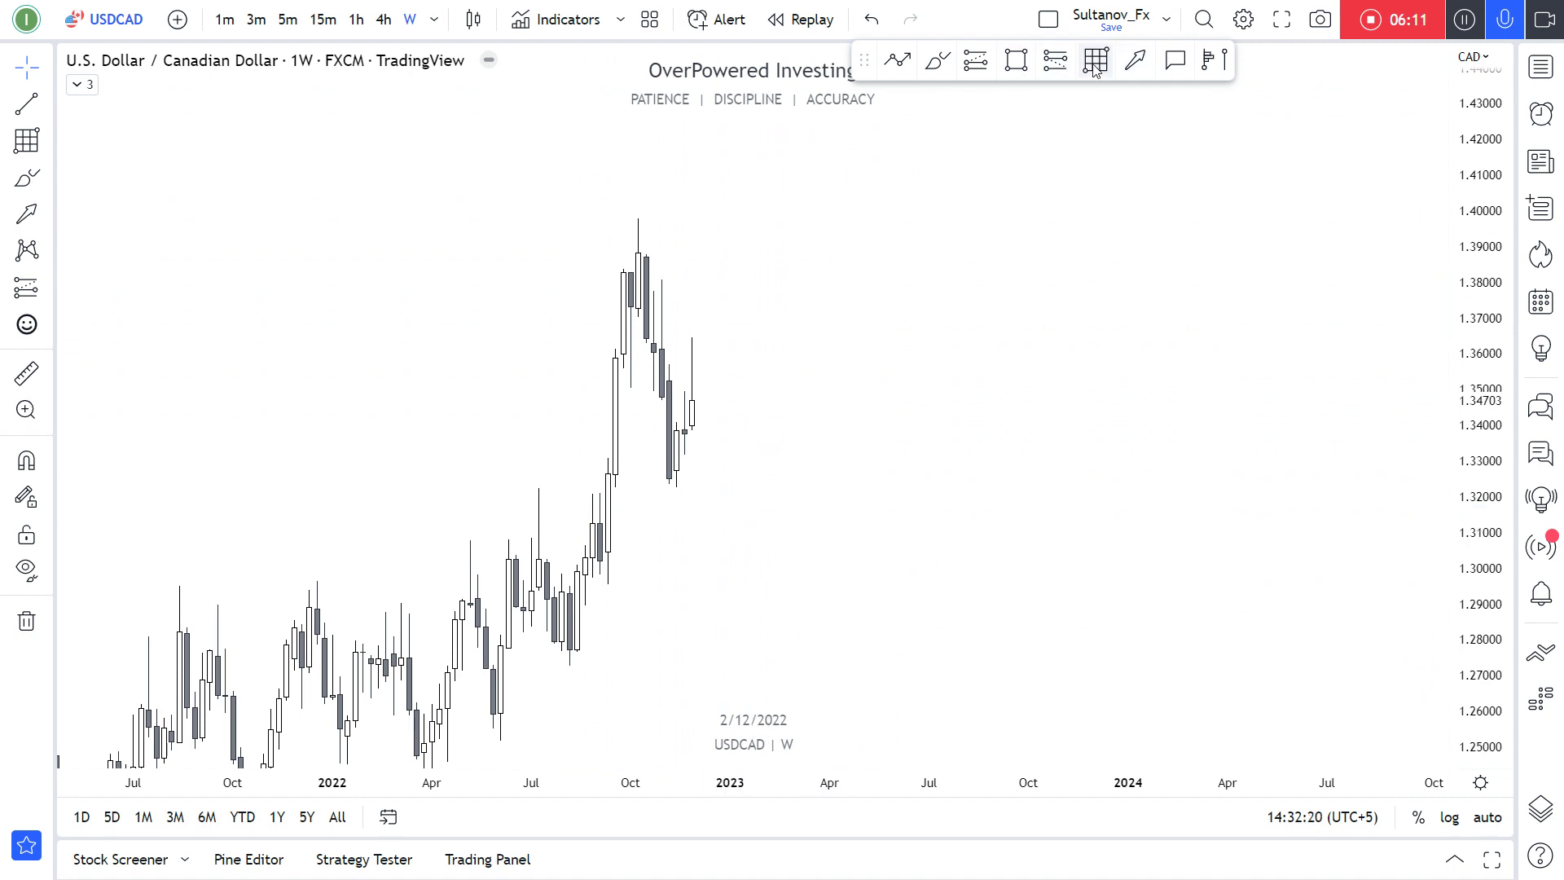
click(1135, 59)
drag(741, 541, 629, 541)
click(941, 281)
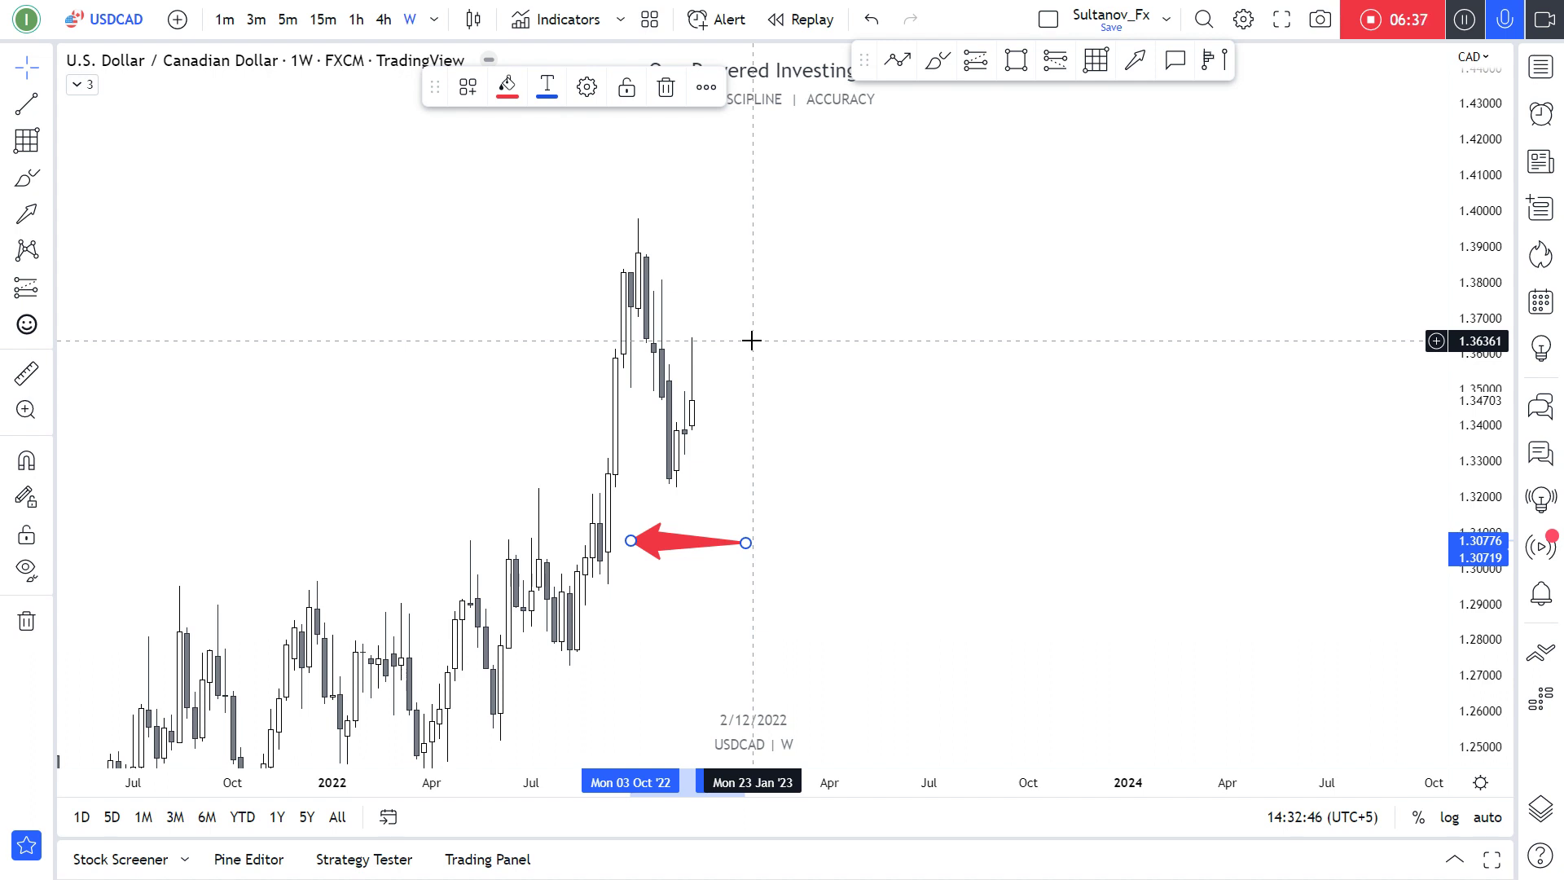
click(776, 514)
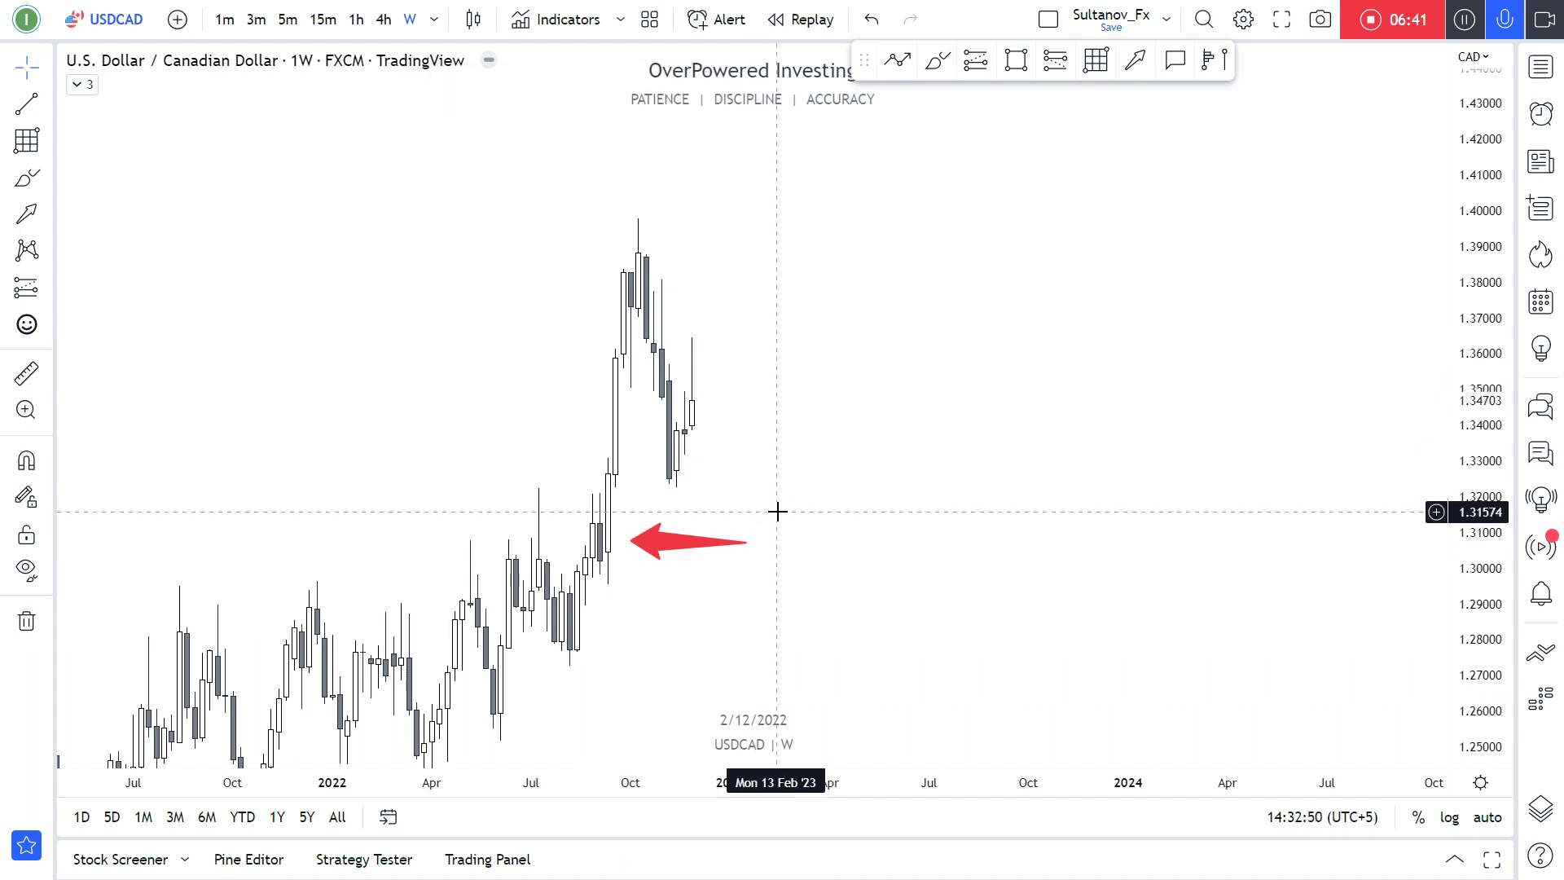
Switch USDCAD to the daily timeframe and draw a Gann box from 1.36822 down to about 1.357, spanning 3 November 2022 to 26 January 2023.
text(1d)
key(Return)
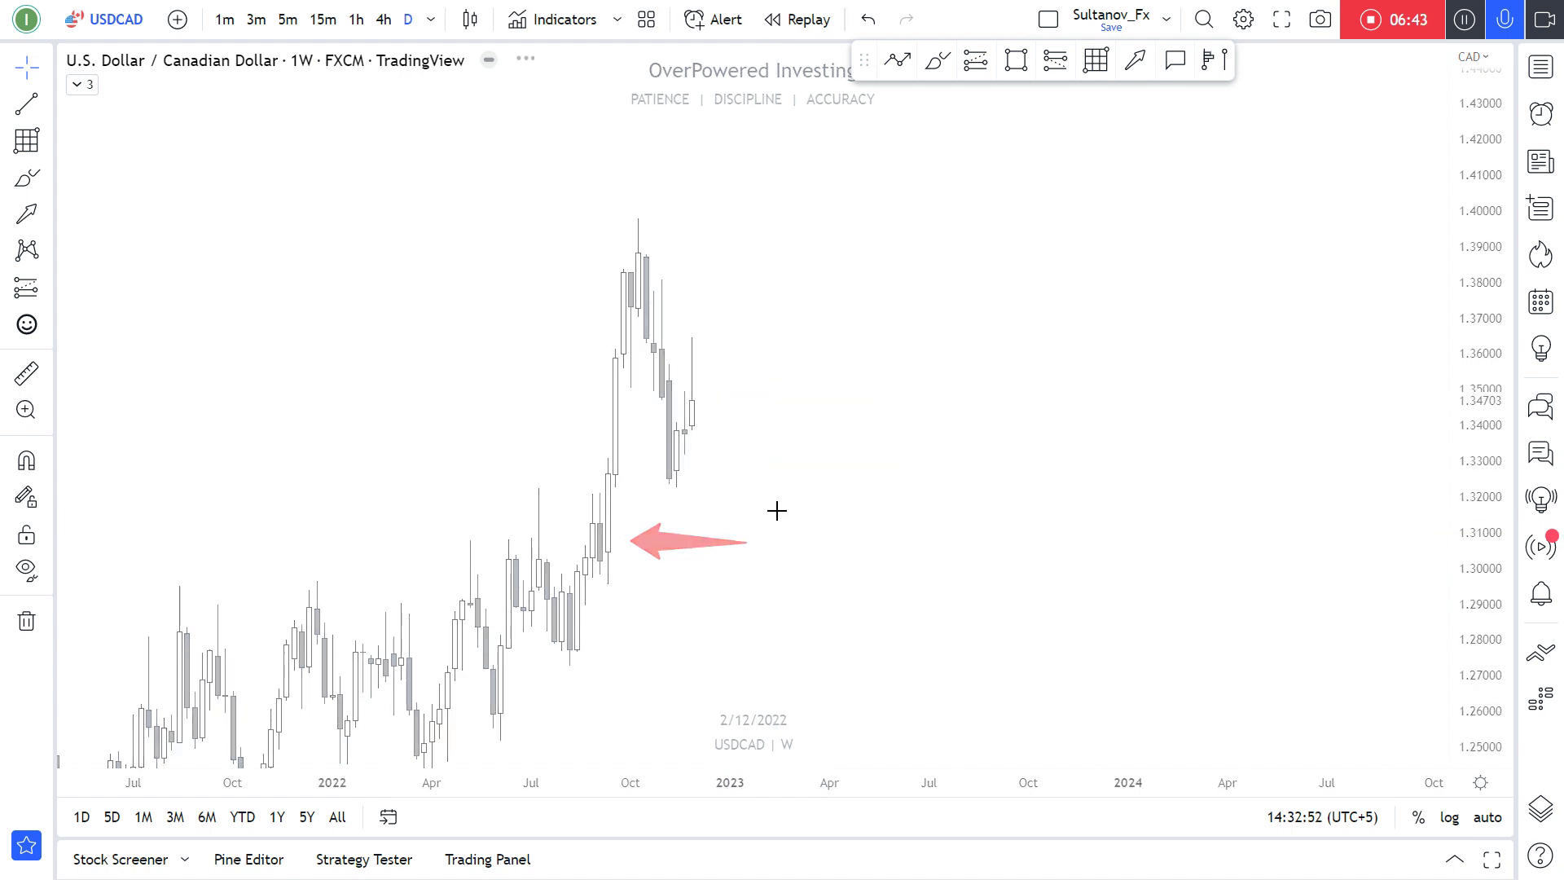
scroll(691, 433, down, 4)
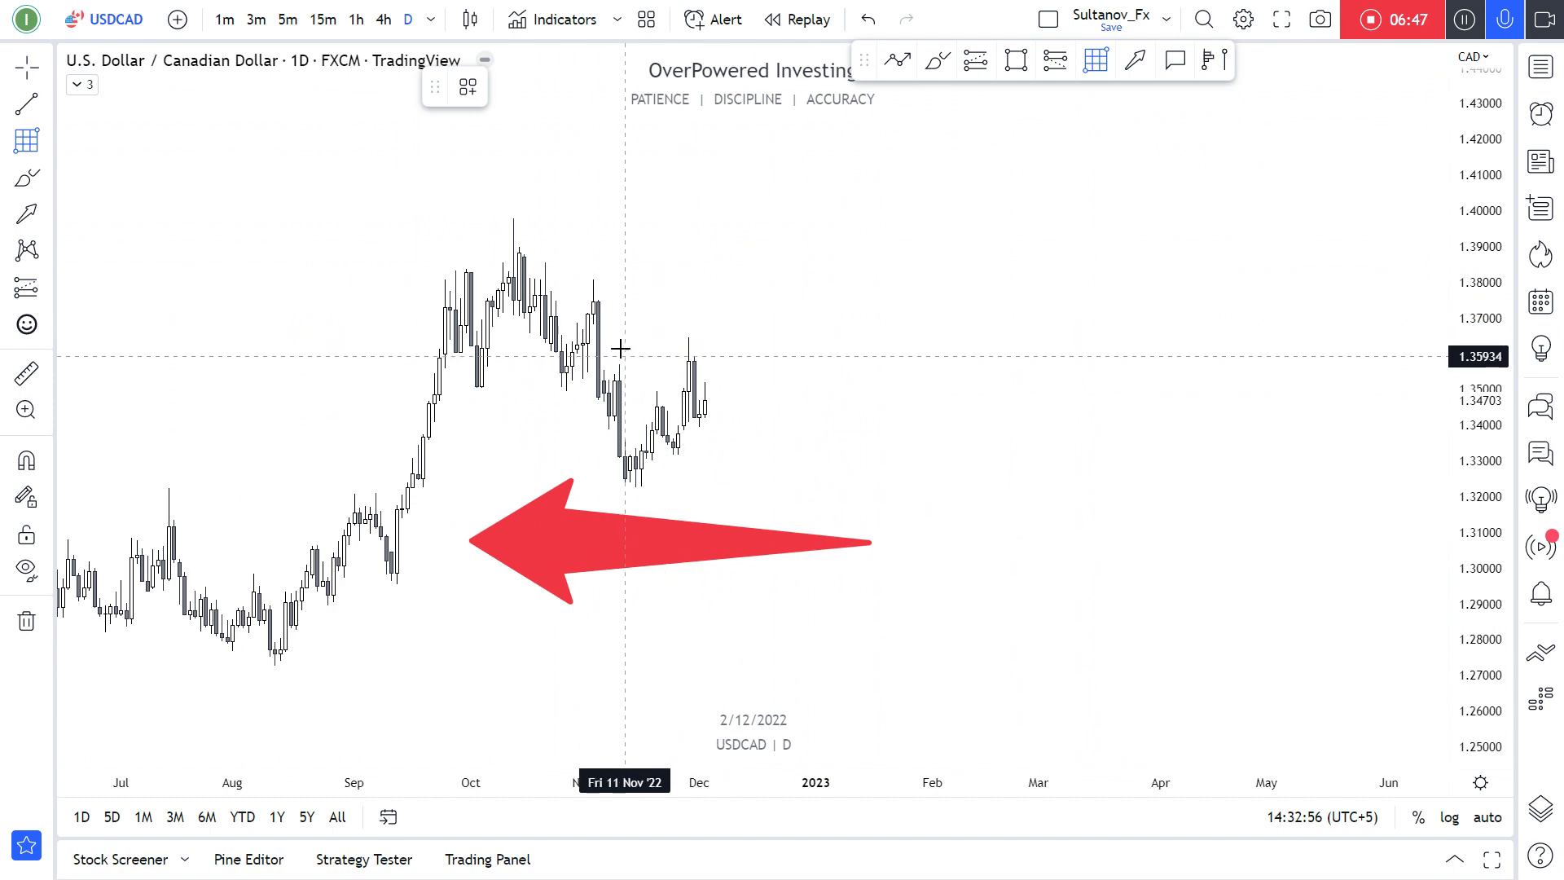
click(594, 324)
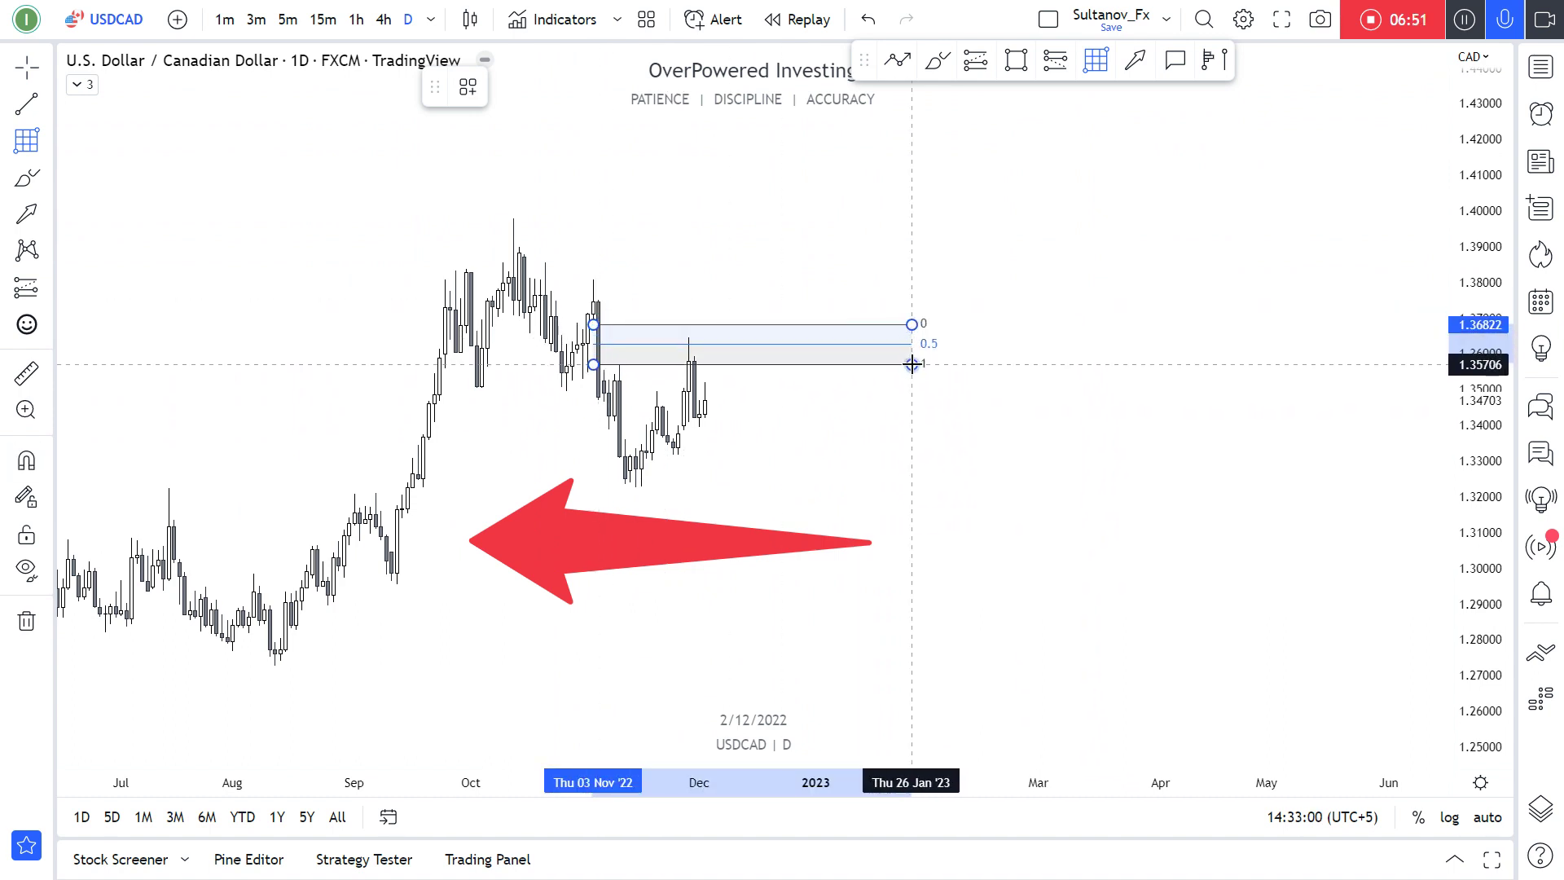
click(912, 364)
drag(911, 363, 912, 372)
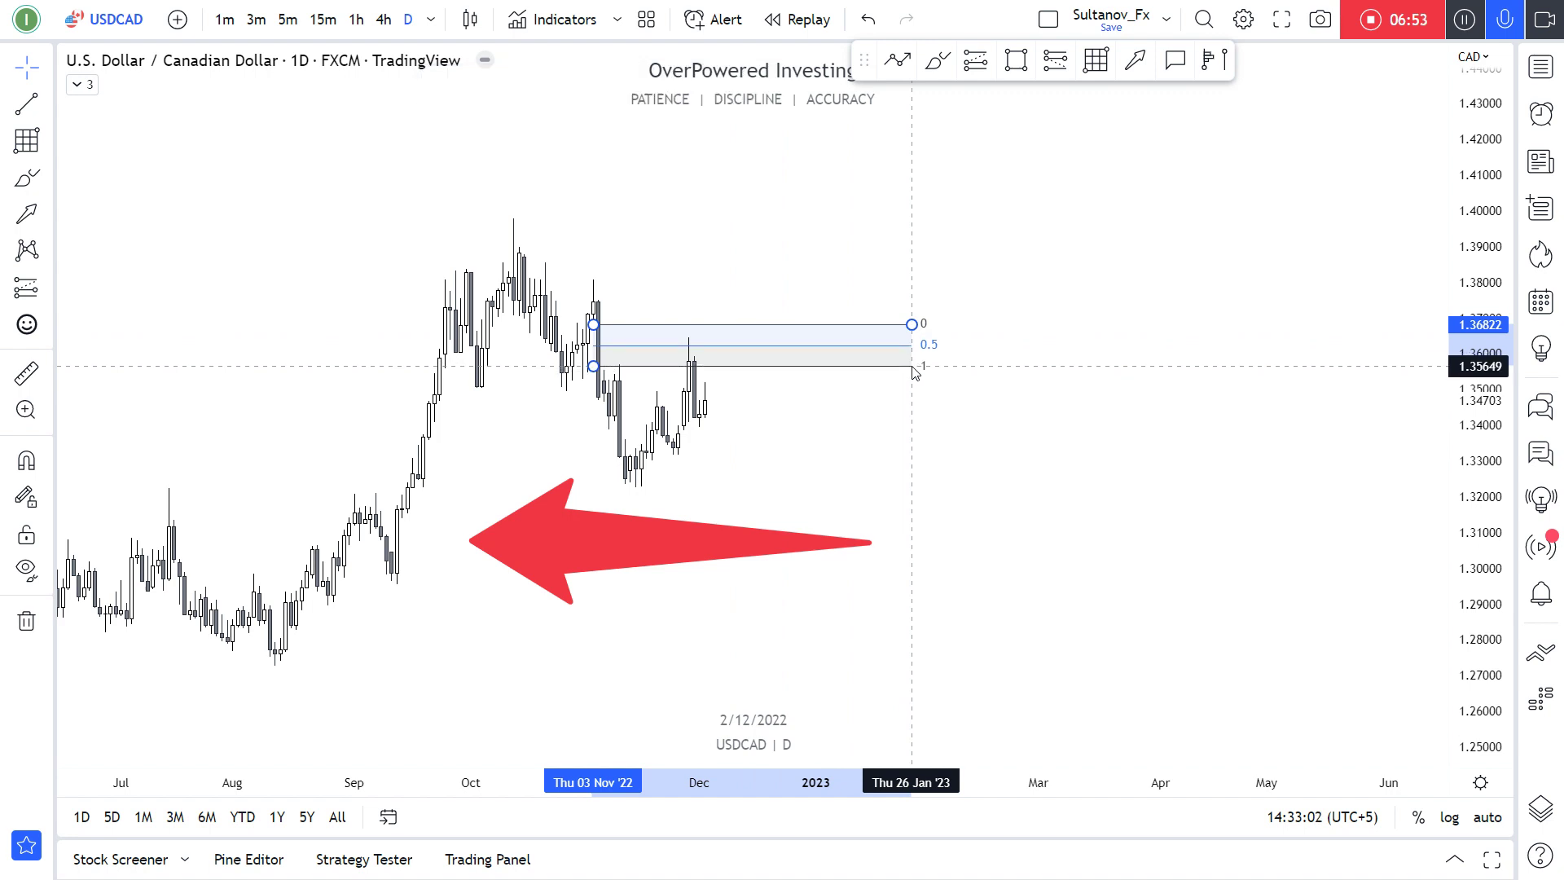
Examine the daily USDCAD candles around the supply zone and the price reaction from it.
scroll(753, 443, up, 3)
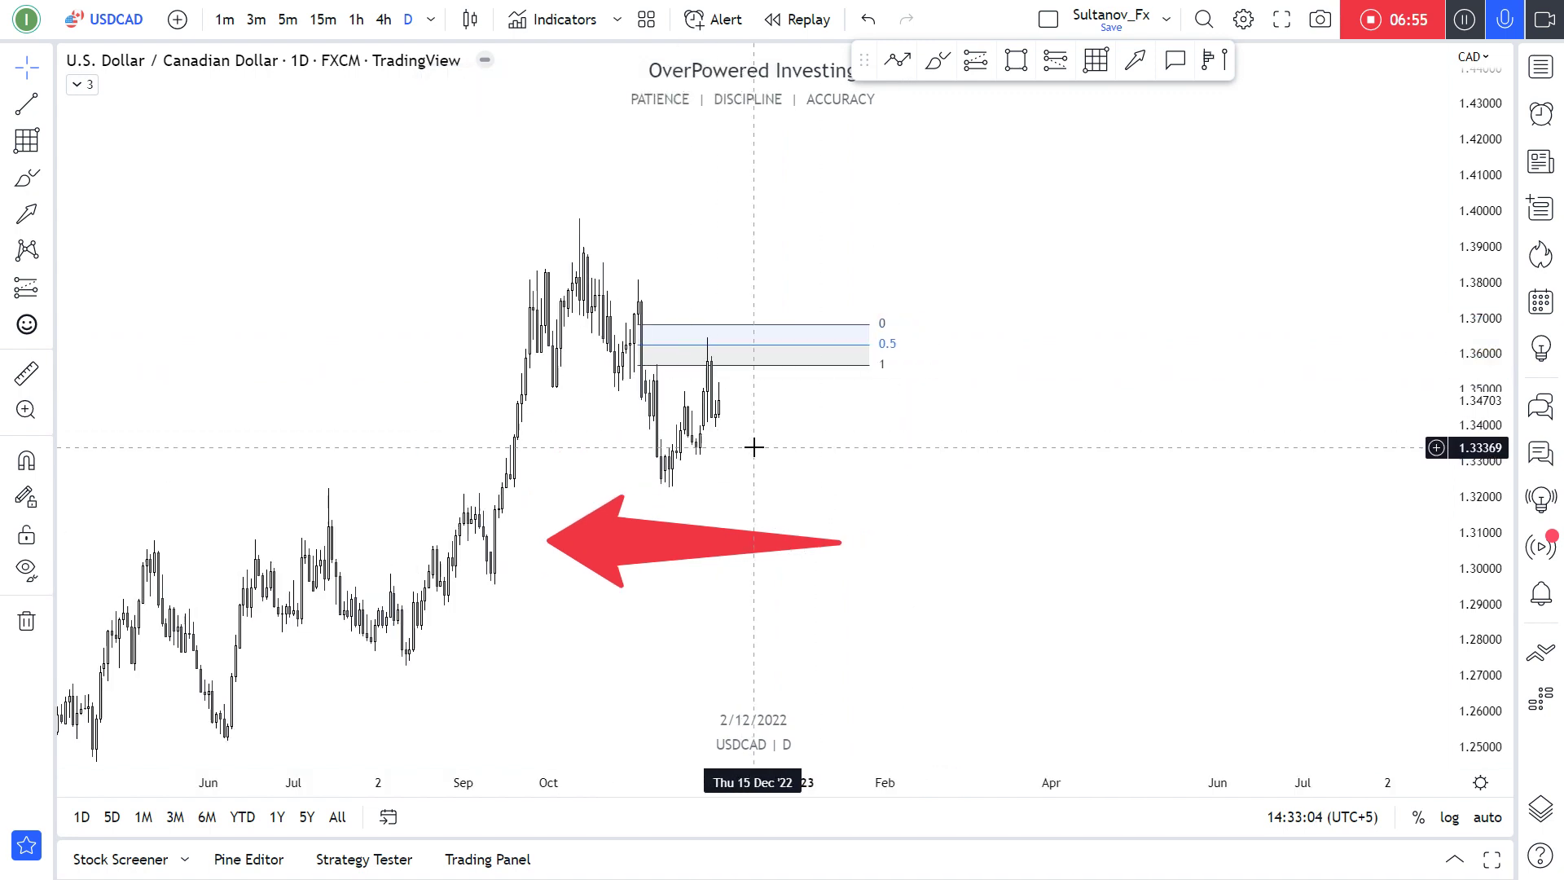
scroll(753, 446, down, 3)
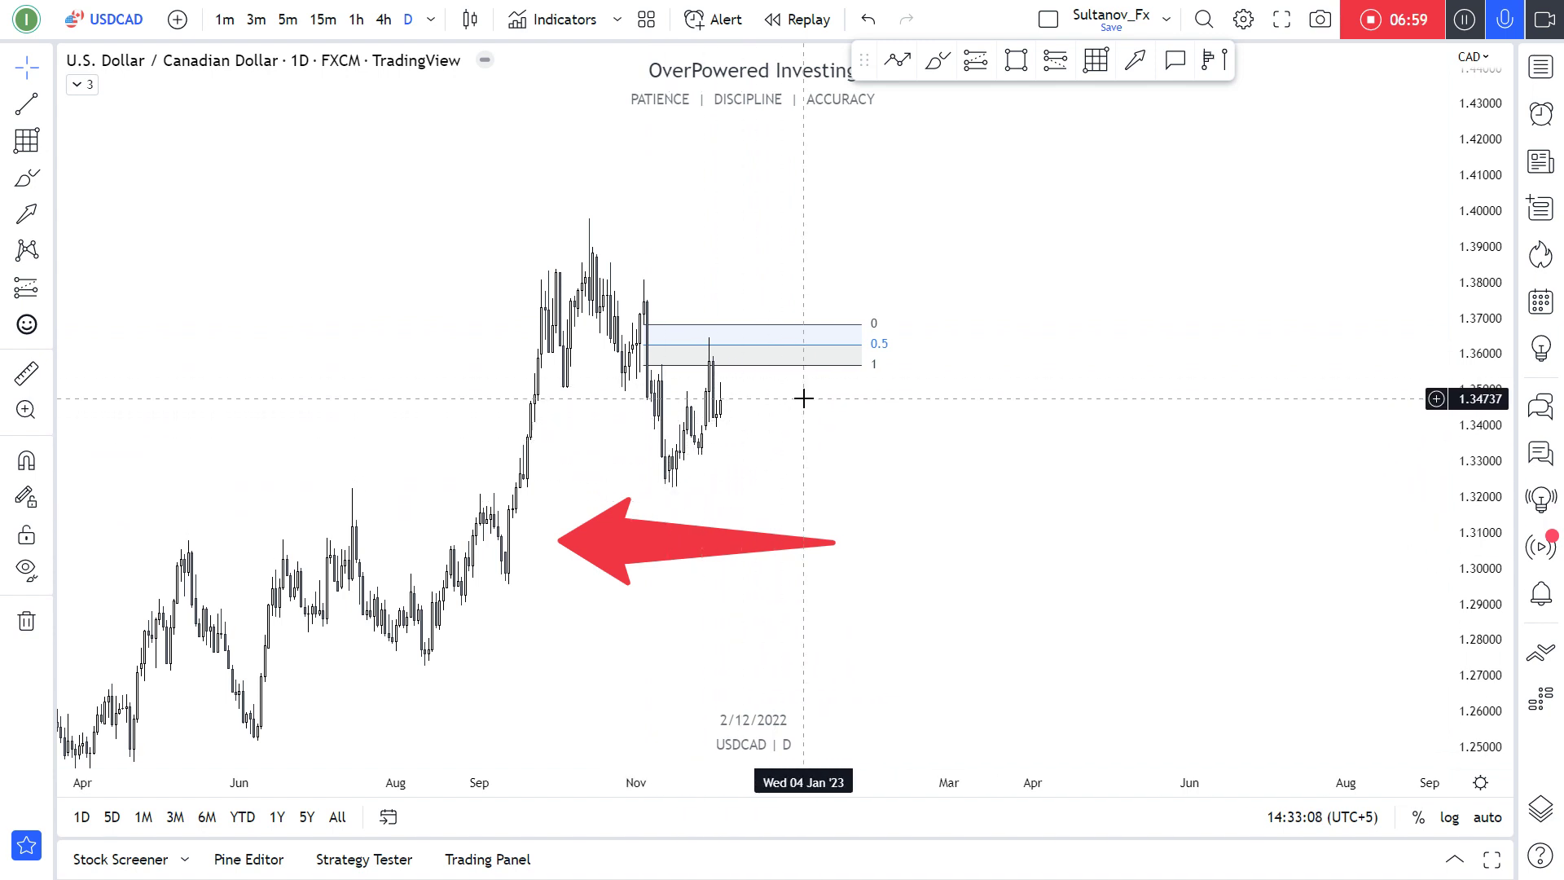
scroll(737, 448, up, 3)
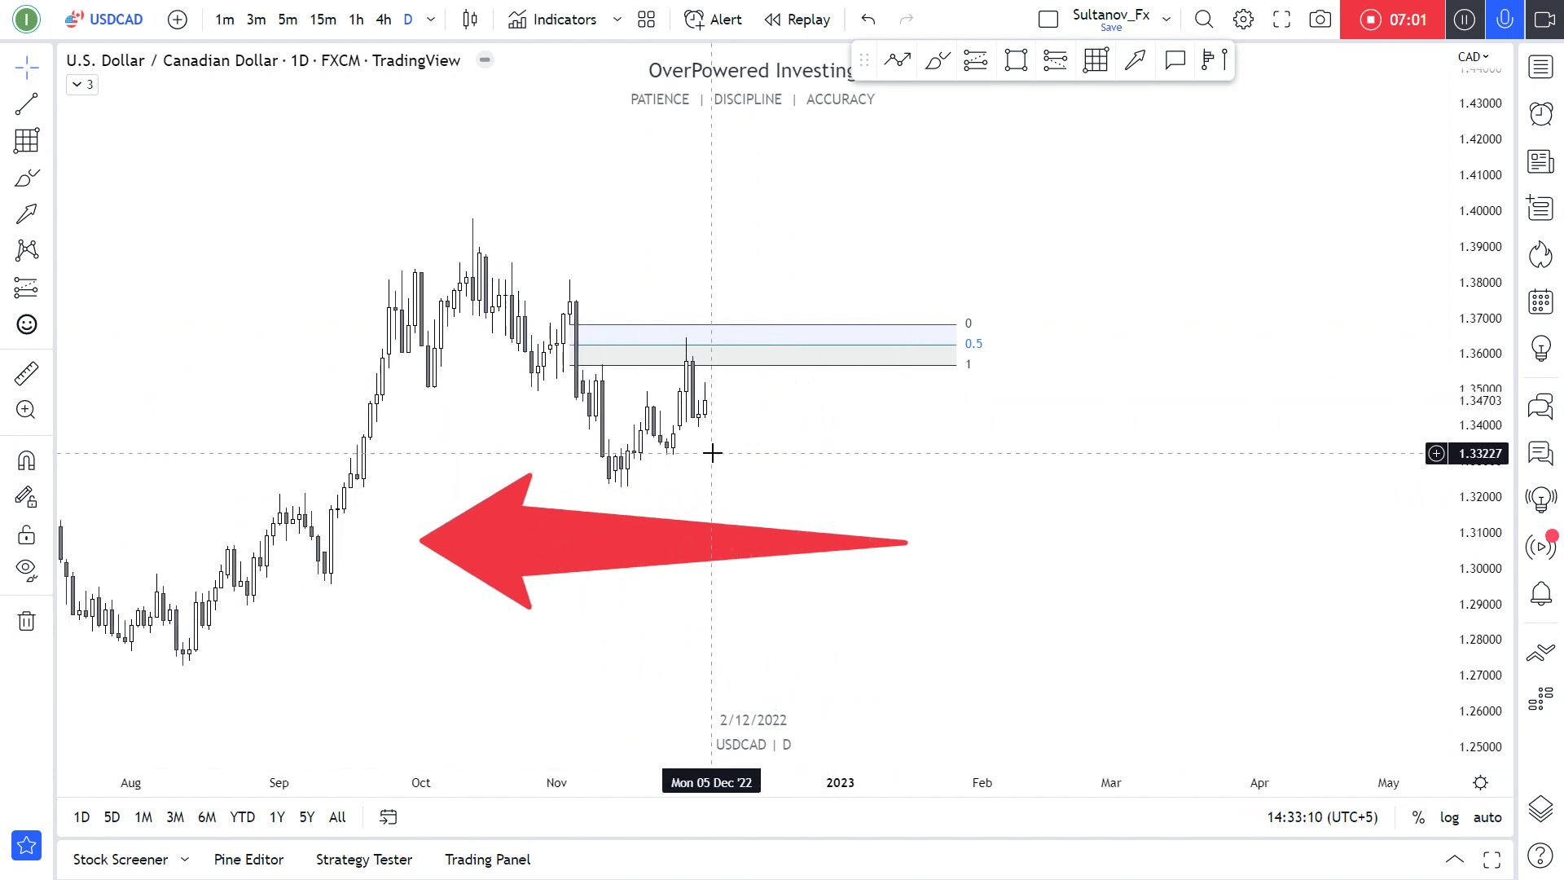
mouse_move(707, 461)
mouse_down()
mouse_move(845, 482)
mouse_move(709, 489)
mouse_up()
drag(1475, 635, 1486, 362)
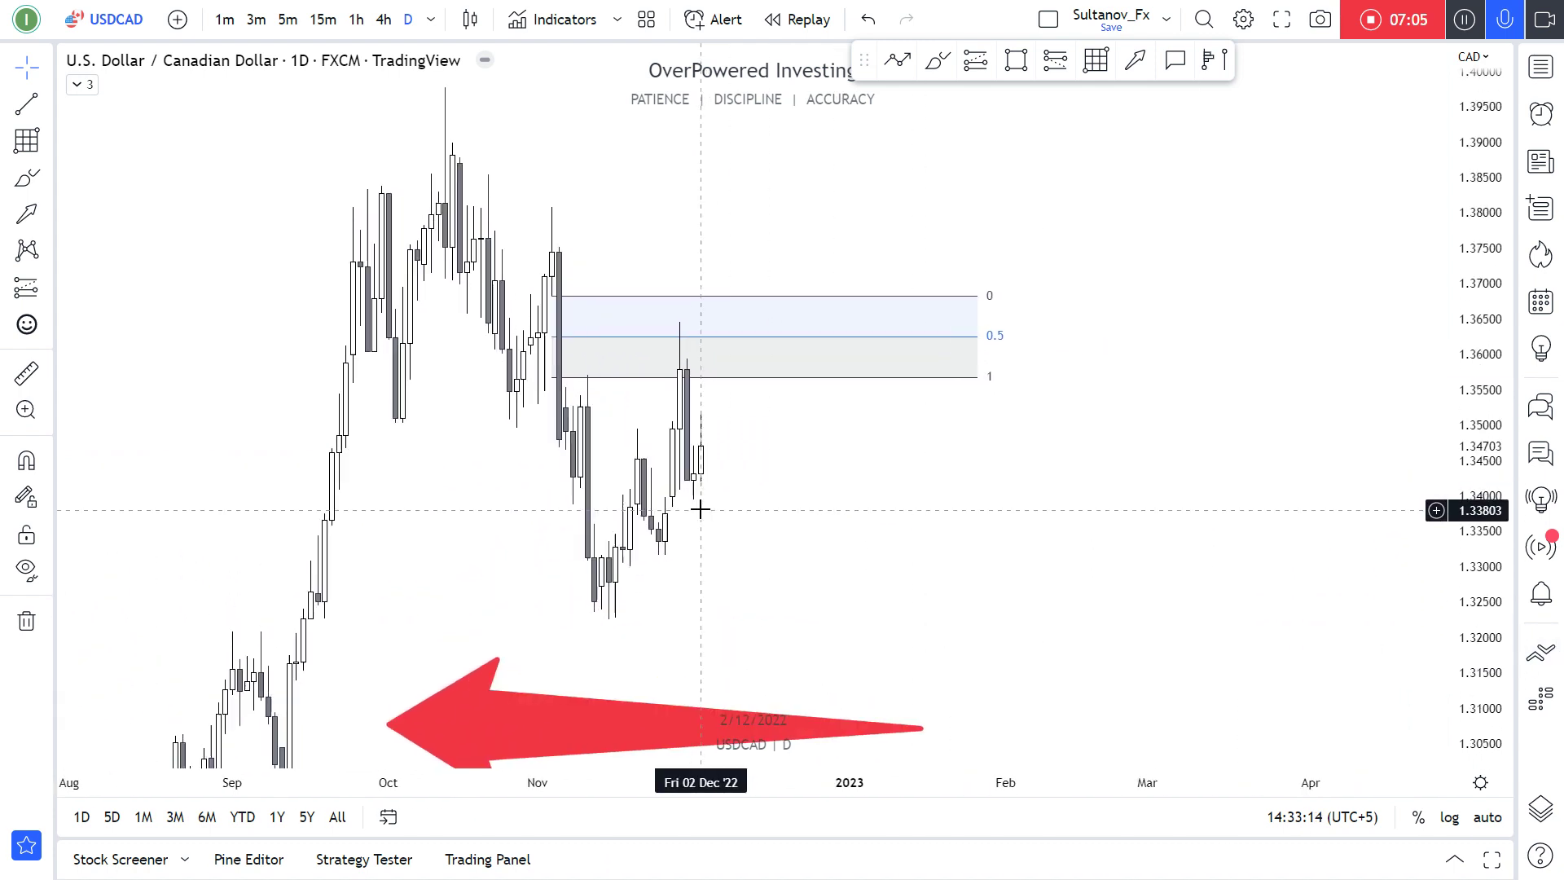
scroll(651, 513, up, 5)
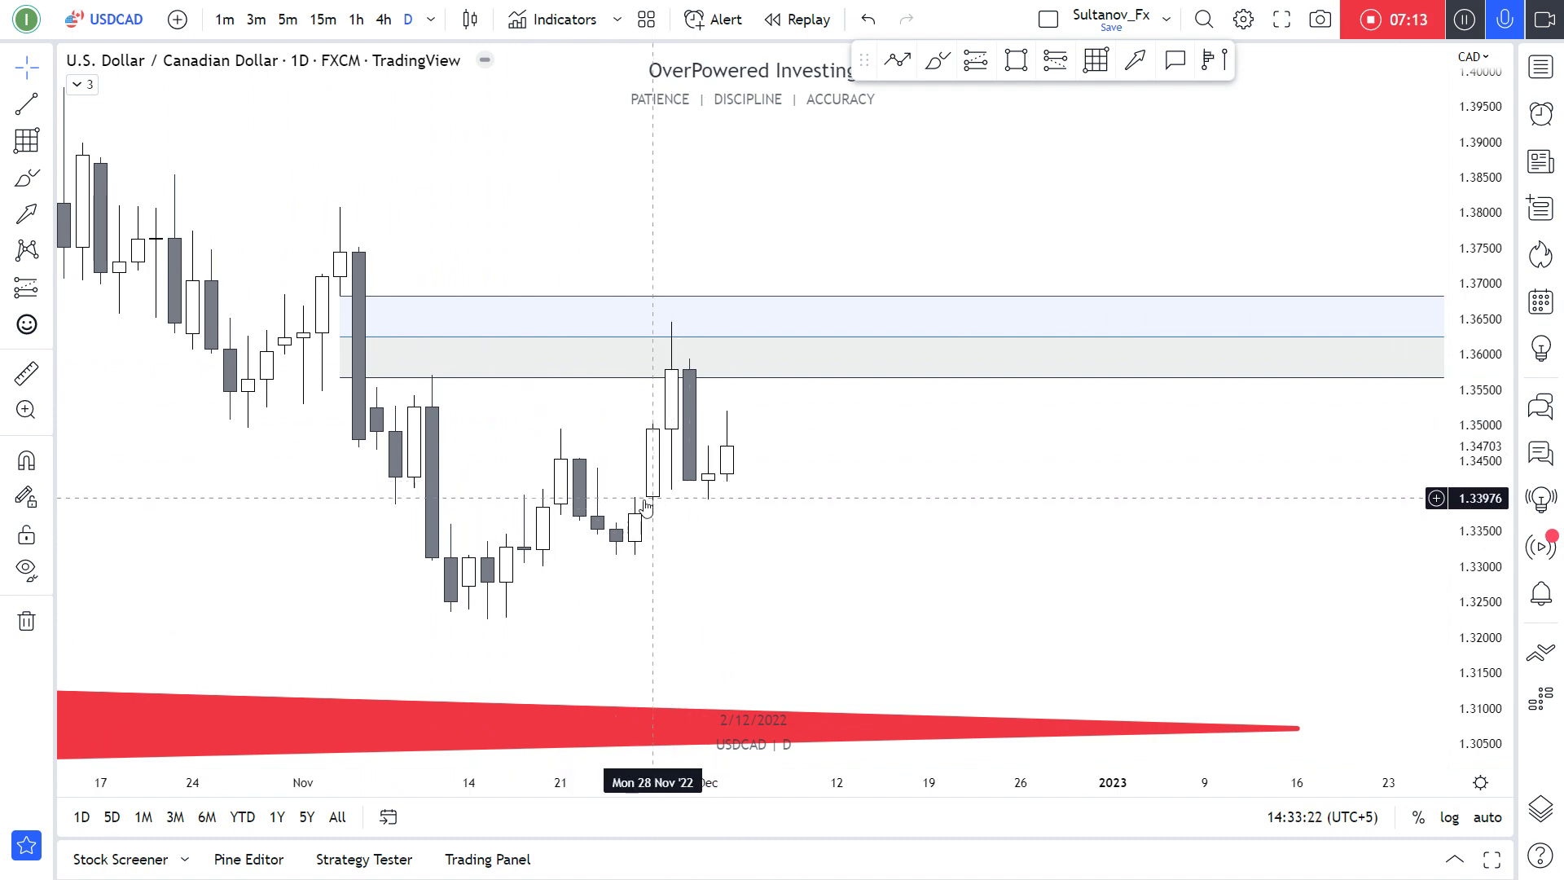
scroll(891, 457, down, 2)
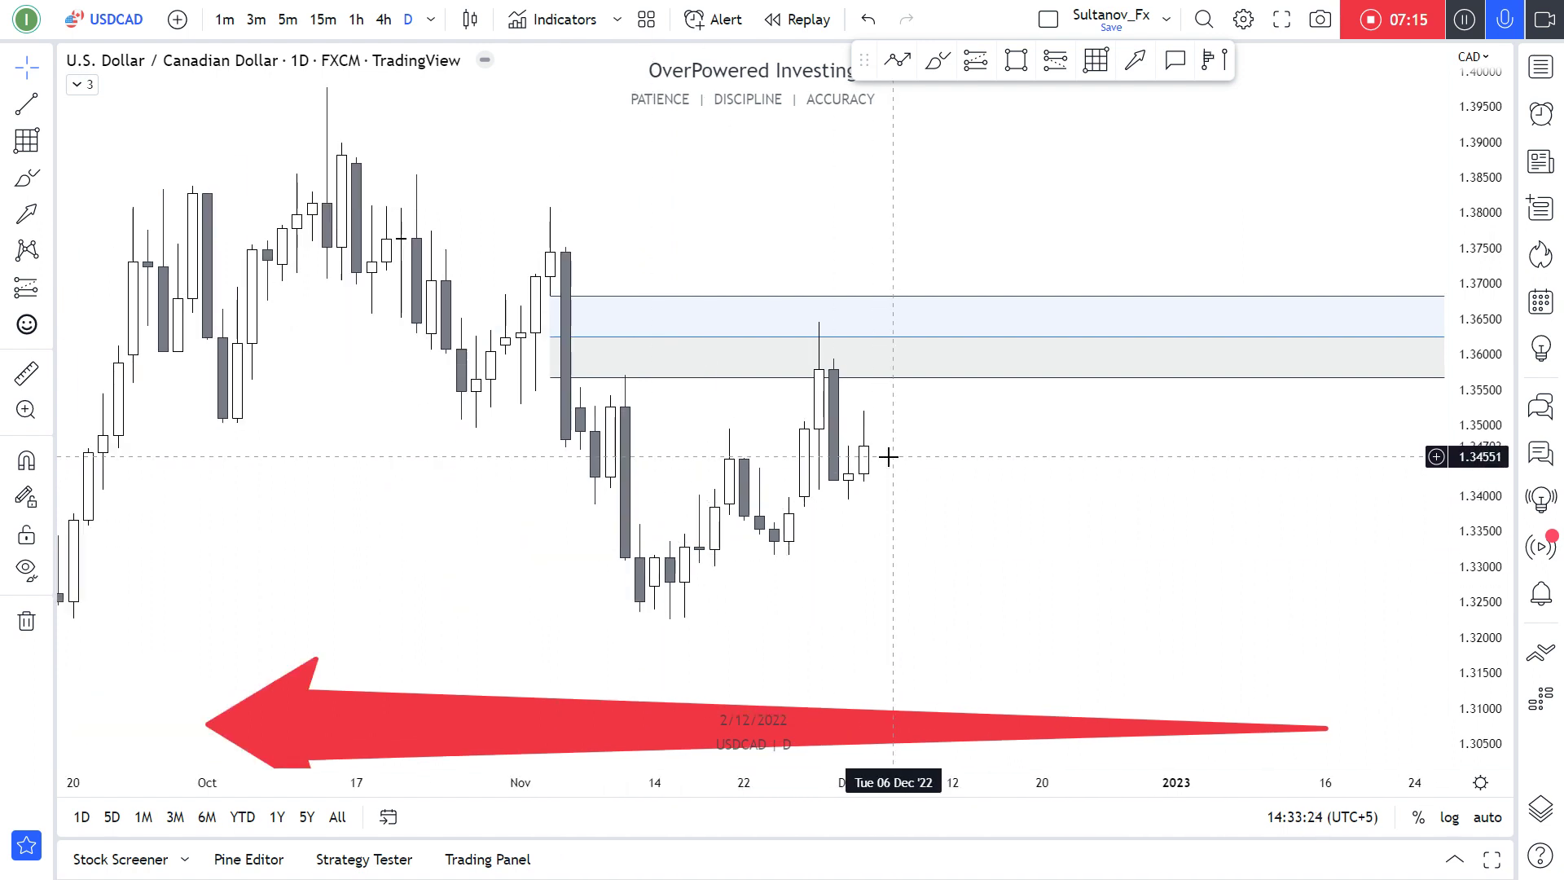
scroll(890, 456, down, 5)
mouse_move(943, 415)
mouse_down()
mouse_move(897, 344)
mouse_move(883, 370)
mouse_up()
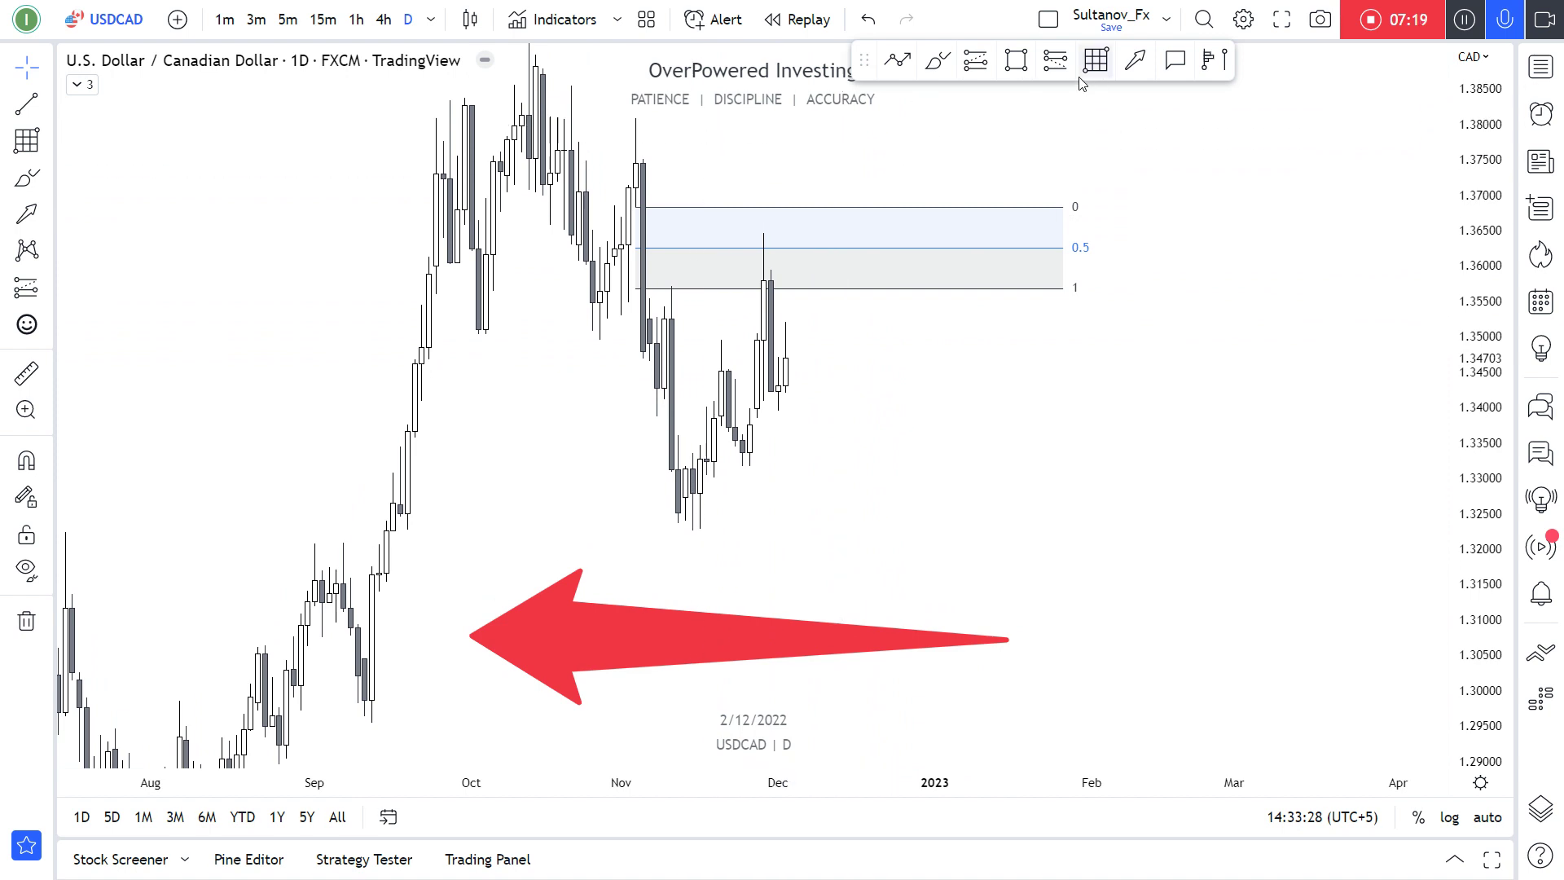
Try a brush stroke over the early-November daily candles, undo it, and brush a falling path from about 1.349 to about 1.309.
click(928, 69)
mouse_move(623, 259)
mouse_down()
mouse_move(654, 210)
mouse_move(640, 184)
mouse_up()
key(ctrl+z)
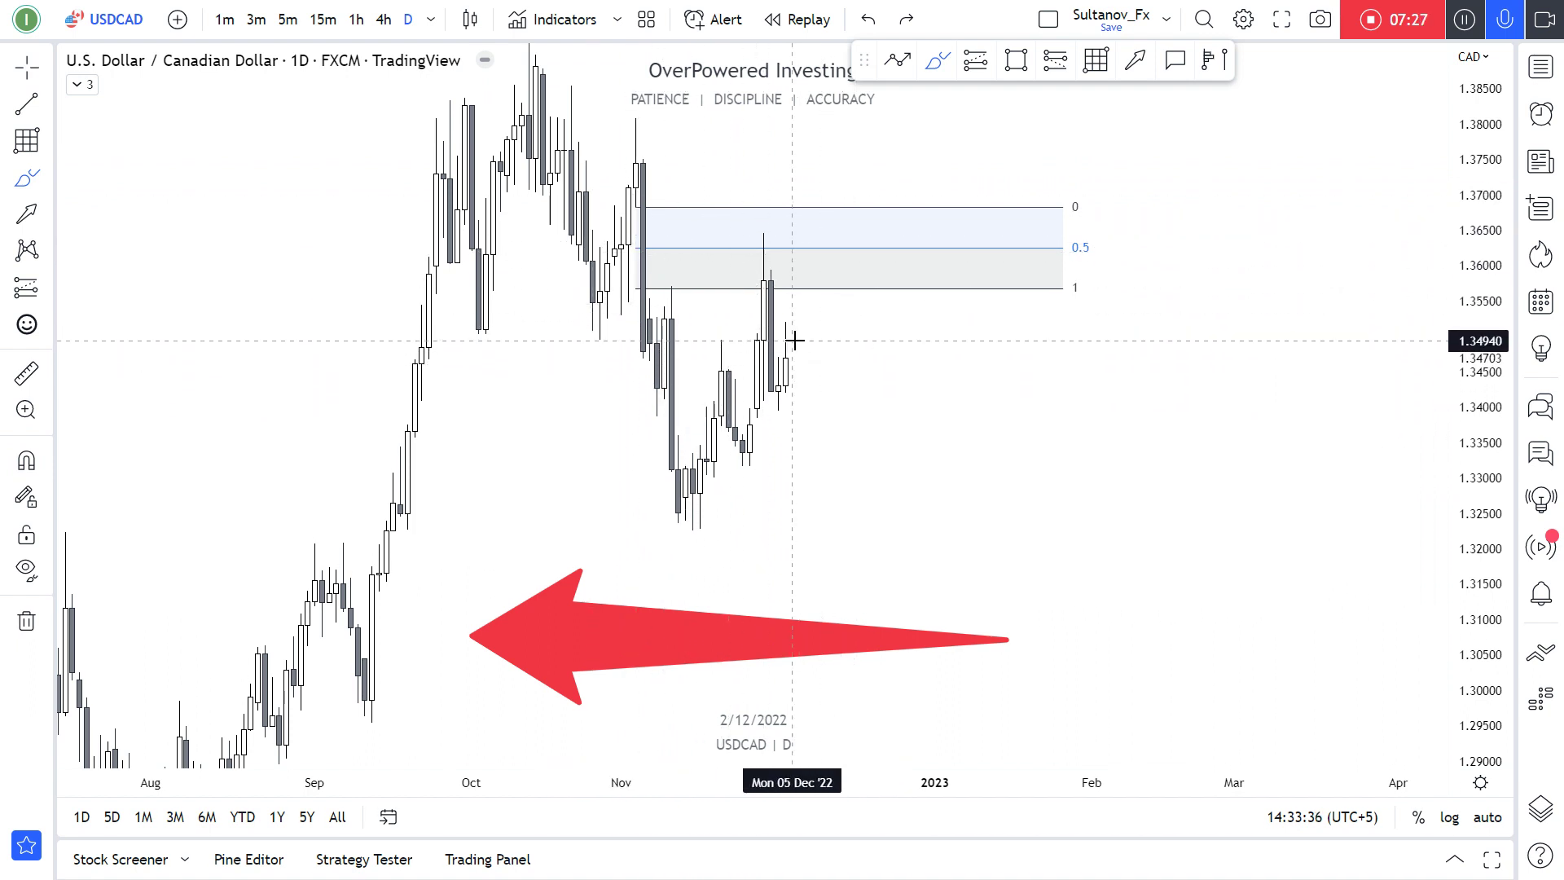
mouse_move(787, 338)
mouse_down()
mouse_move(817, 370)
mouse_move(850, 629)
mouse_up()
click(1041, 423)
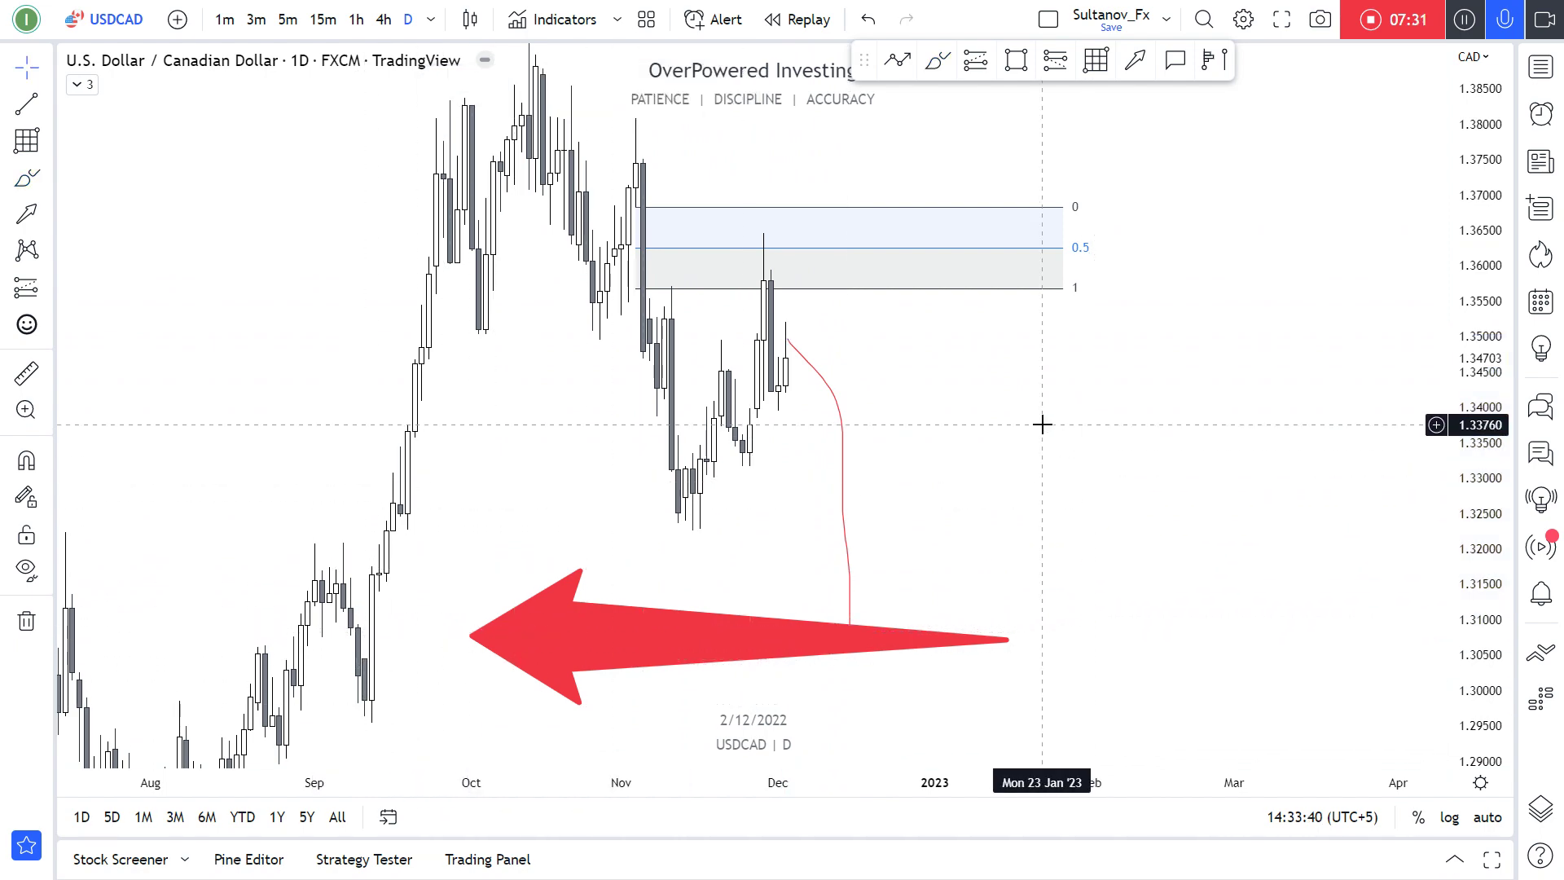
Switch USDCAD to the 1-hour timeframe and frame the recent price action below the supply zone.
text(1h)
key(Return)
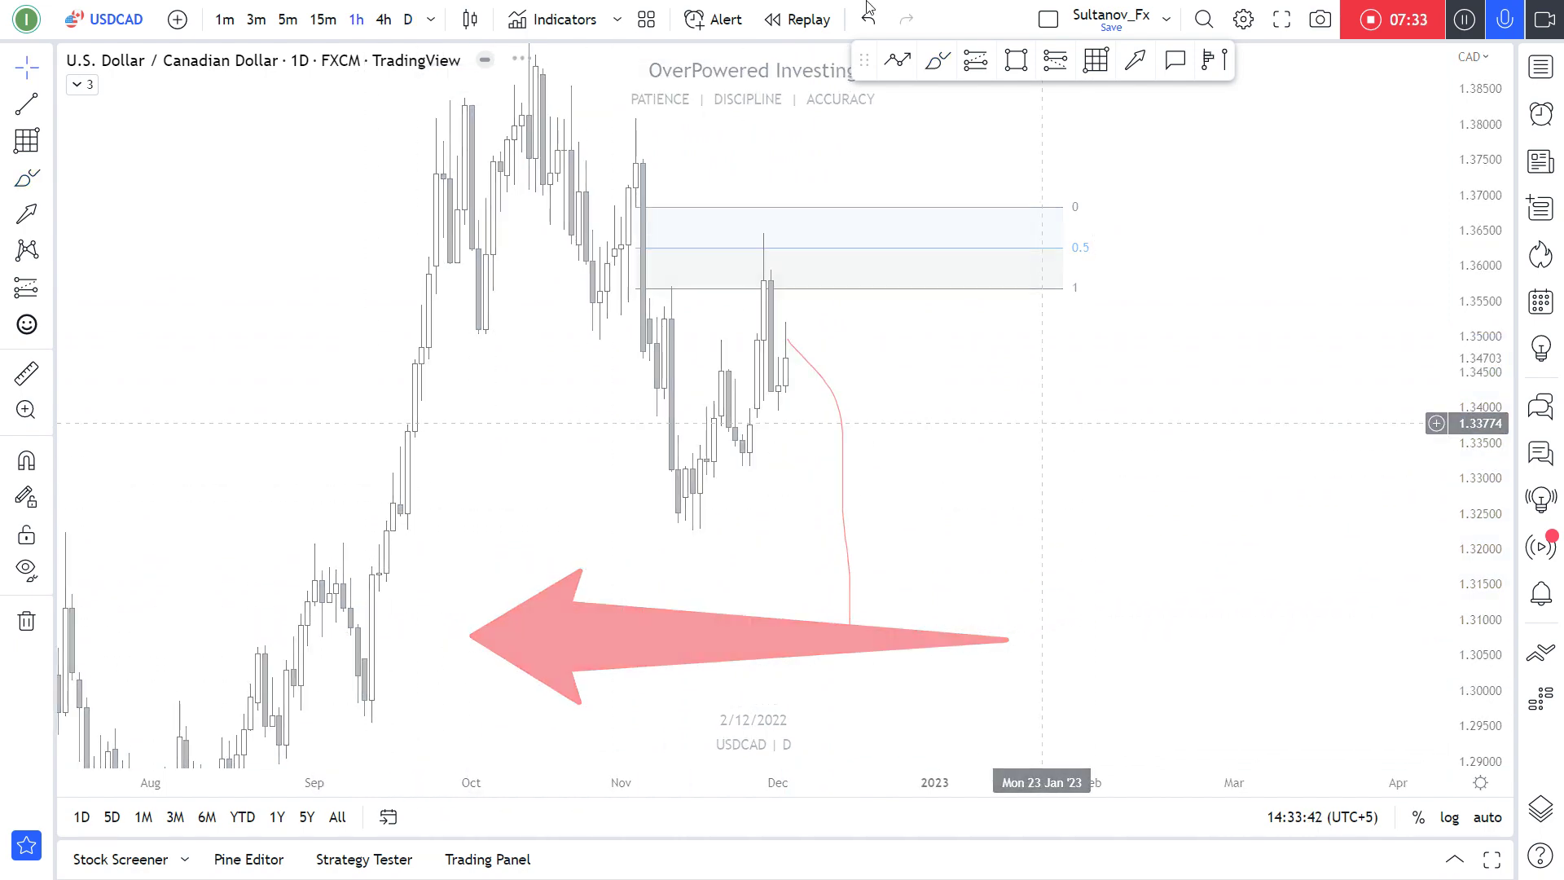
scroll(660, 438, down, 6)
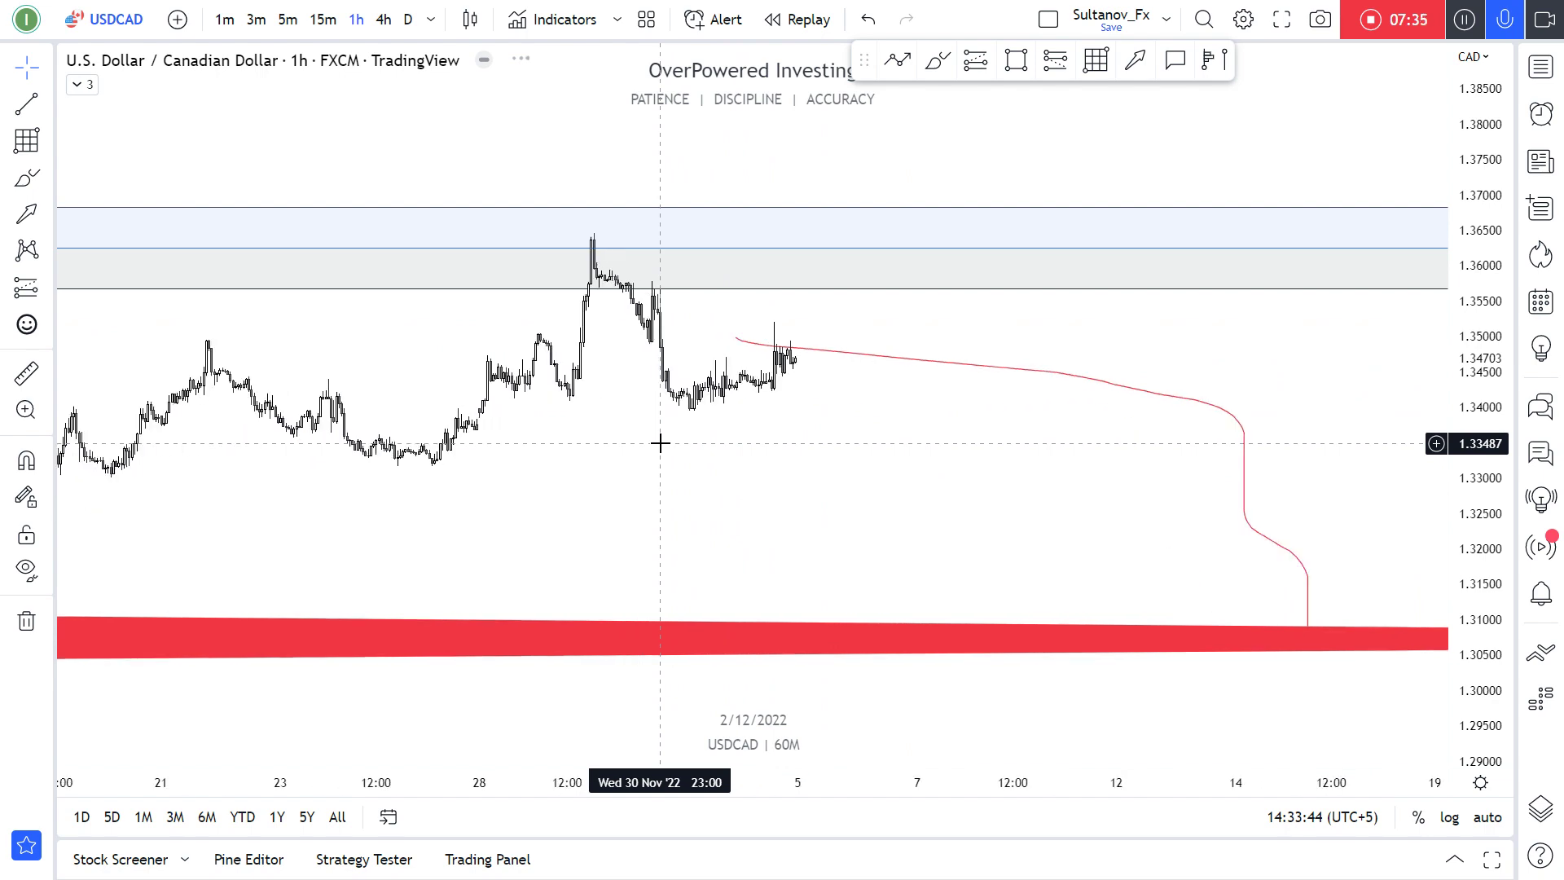
scroll(683, 361, up, 6)
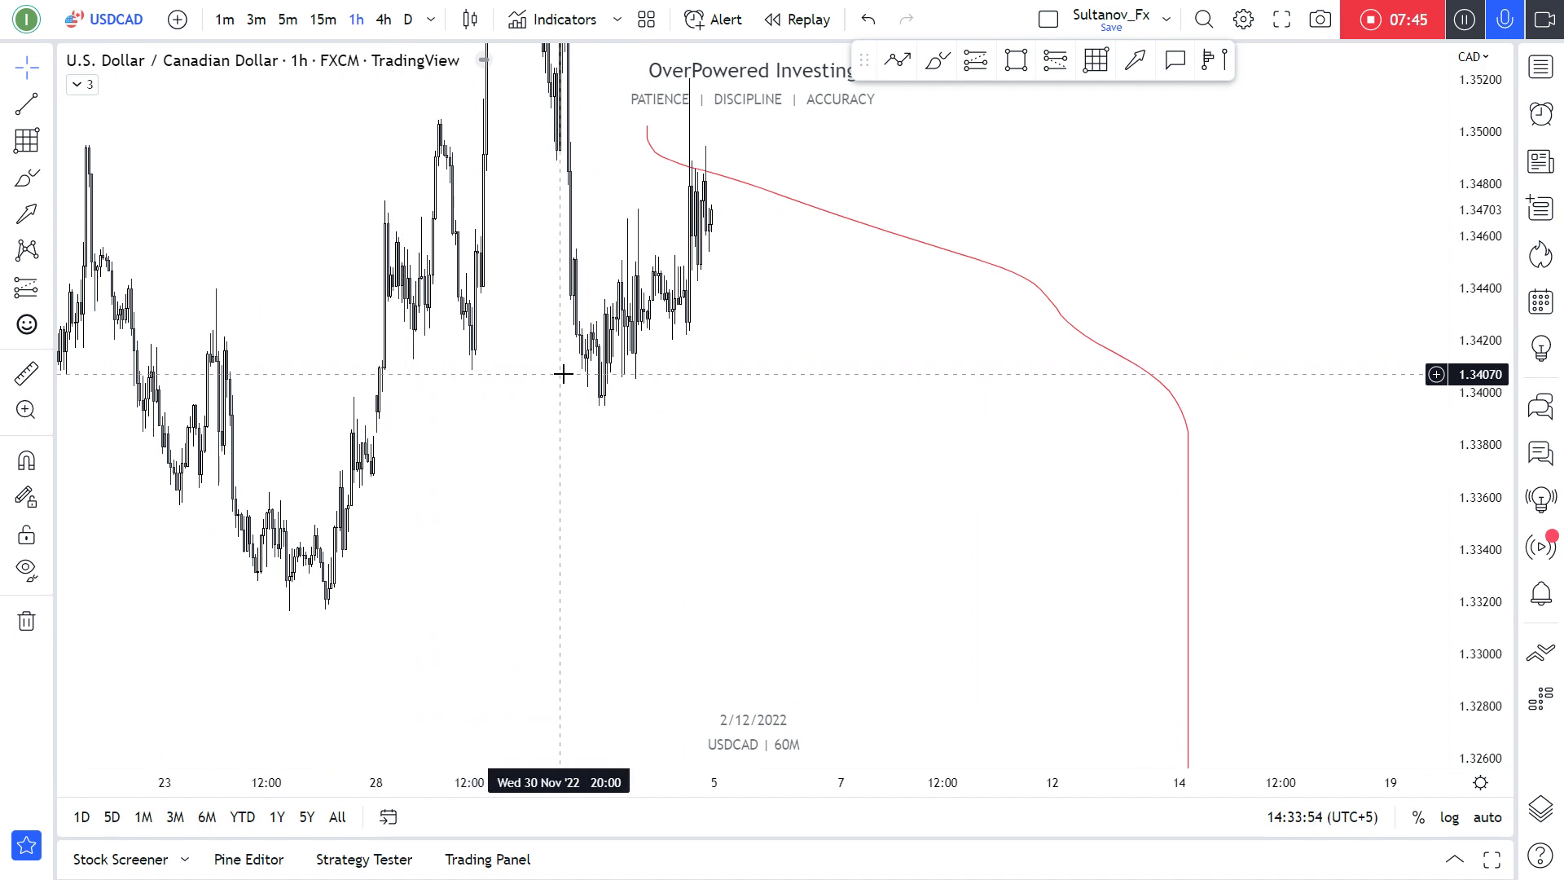
scroll(582, 376, up, 3)
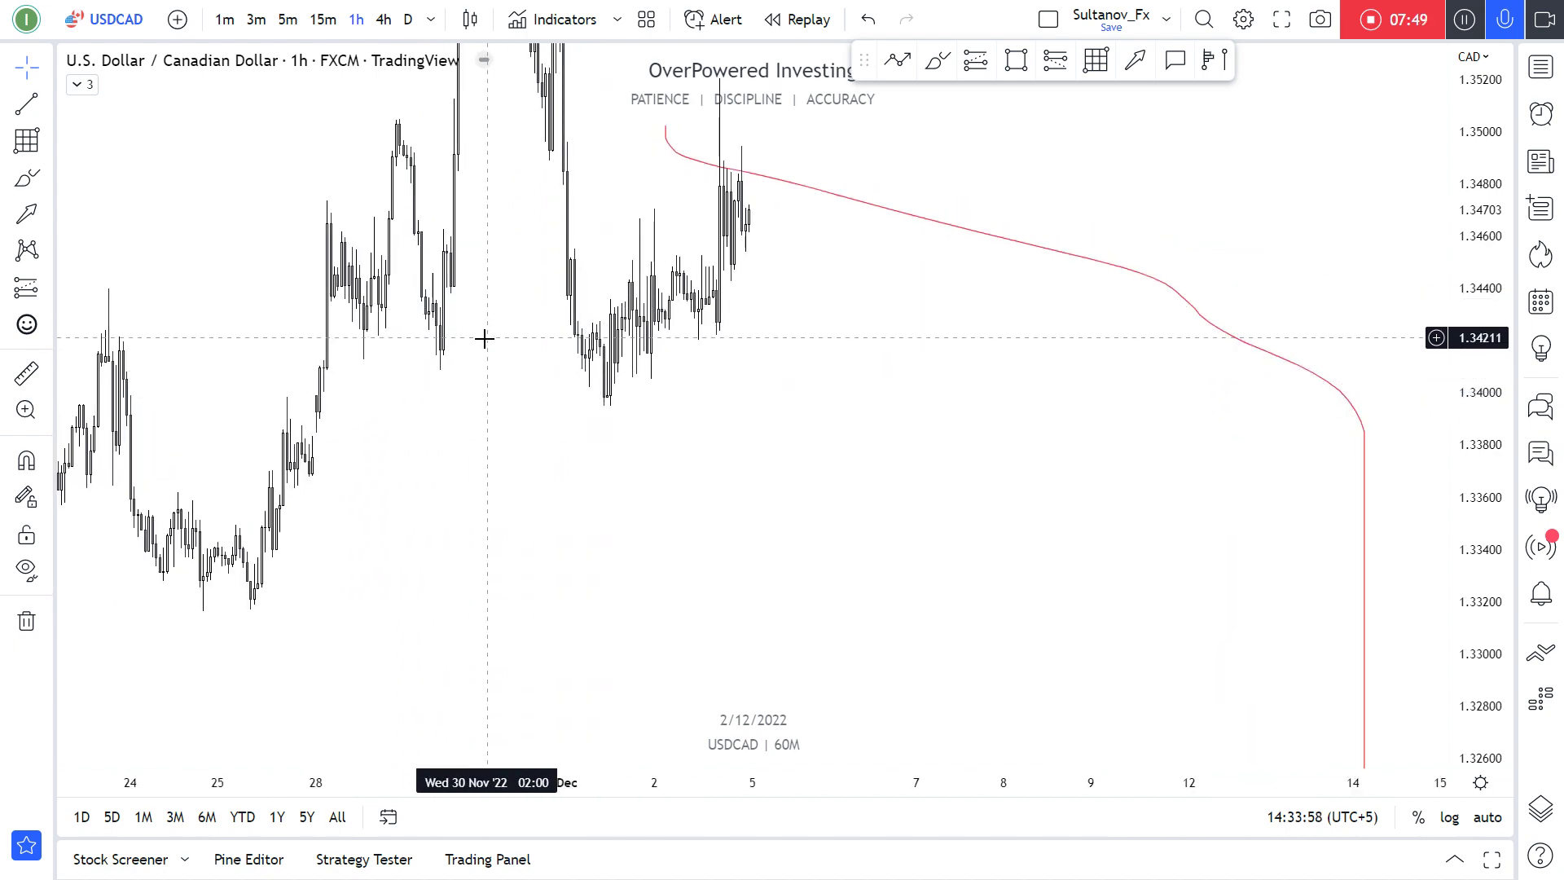
Delete the brushed falling path from the USDCAD 1-hour chart.
drag(731, 272, 743, 499)
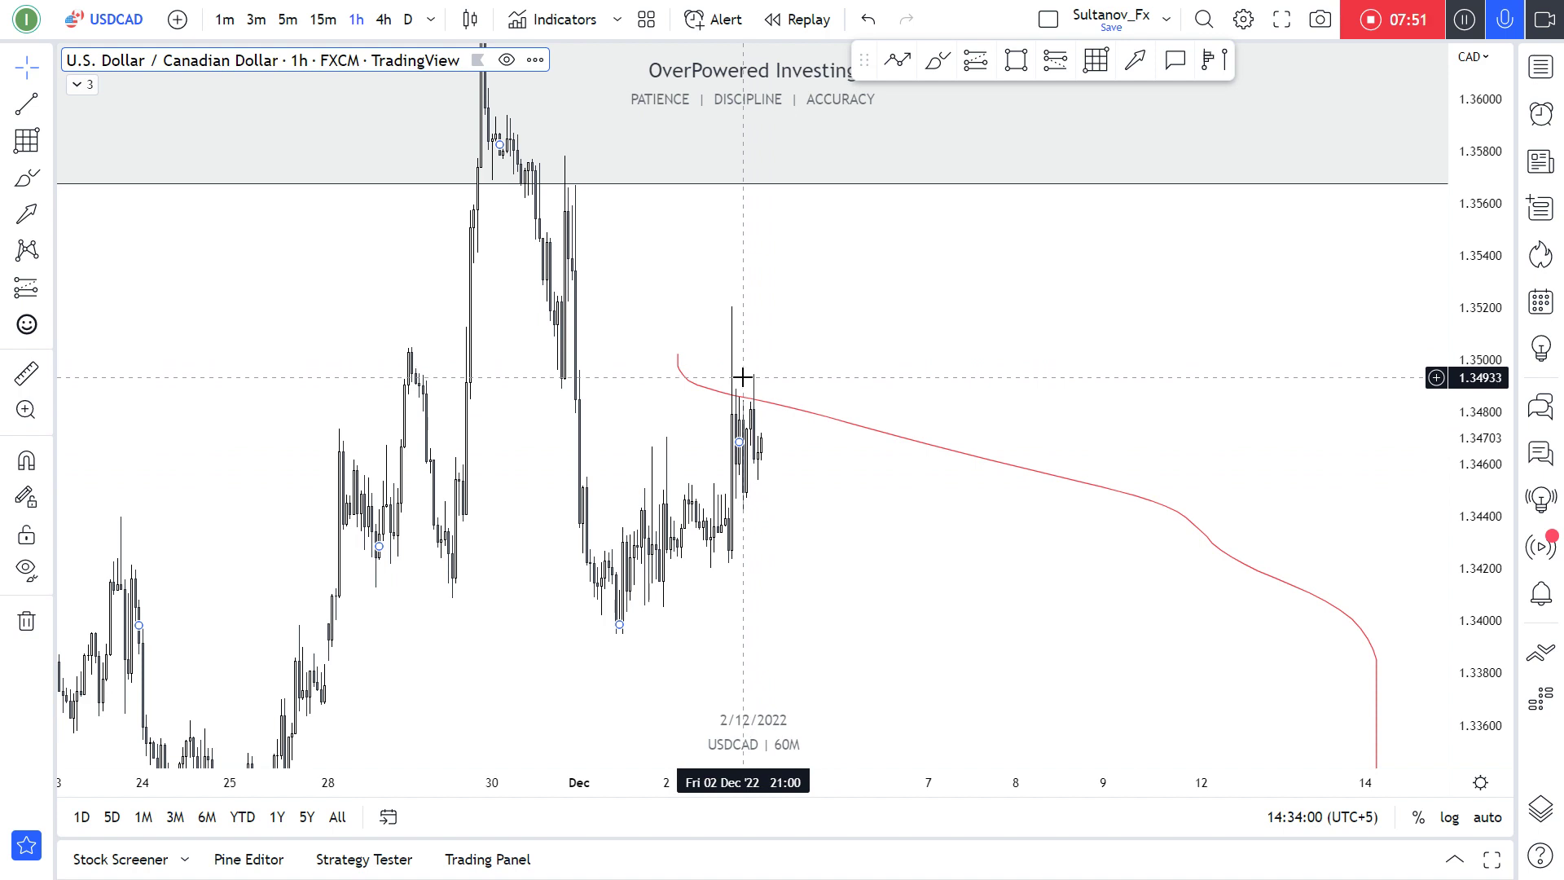
click(677, 366)
key(Delete)
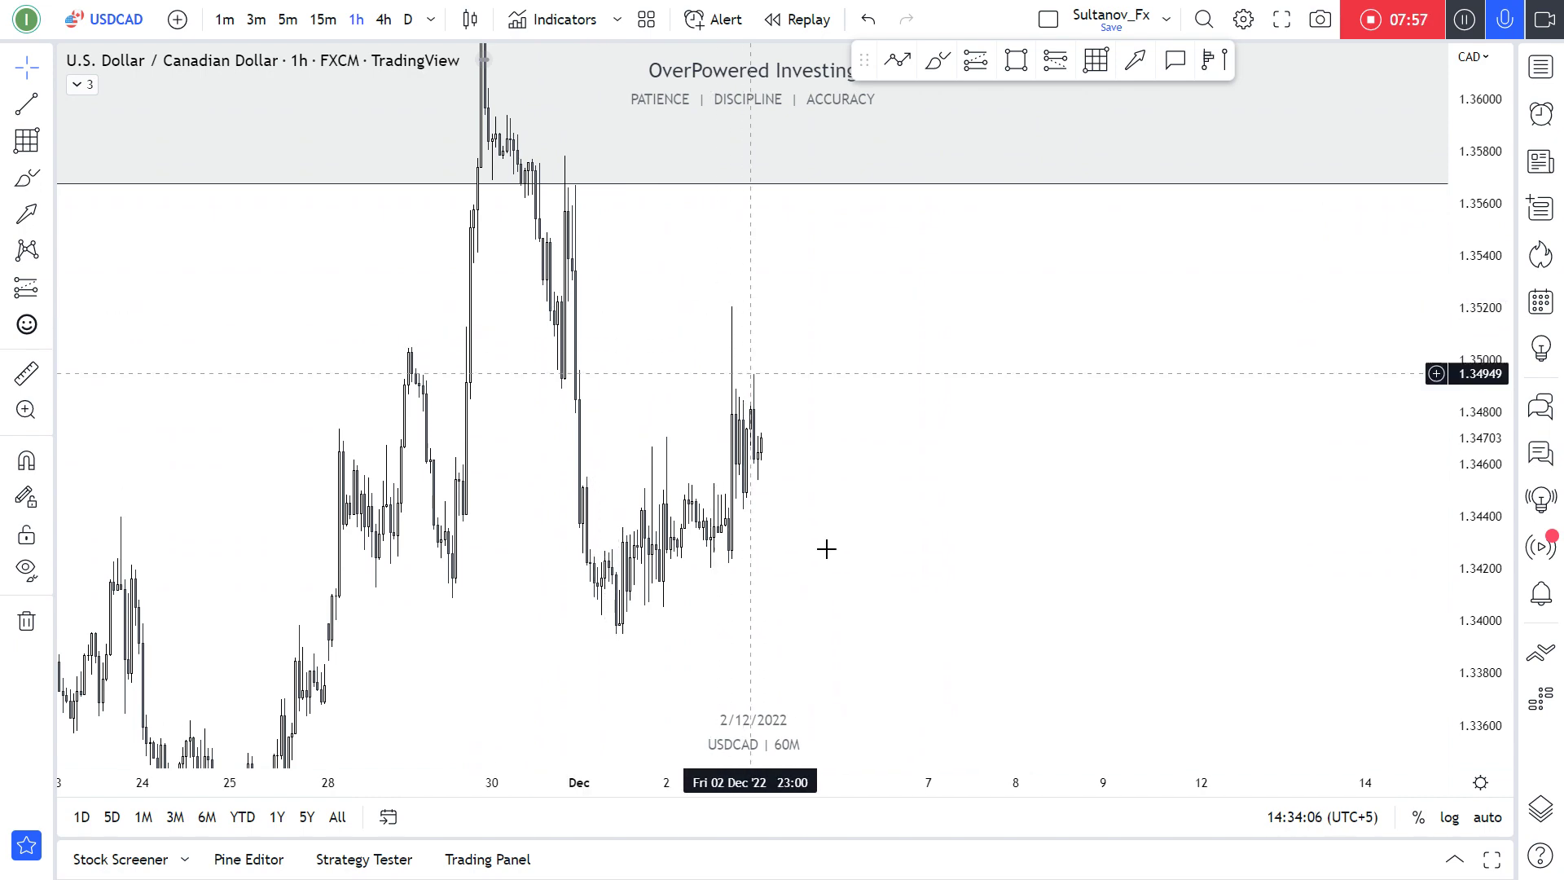
drag(873, 594, 936, 667)
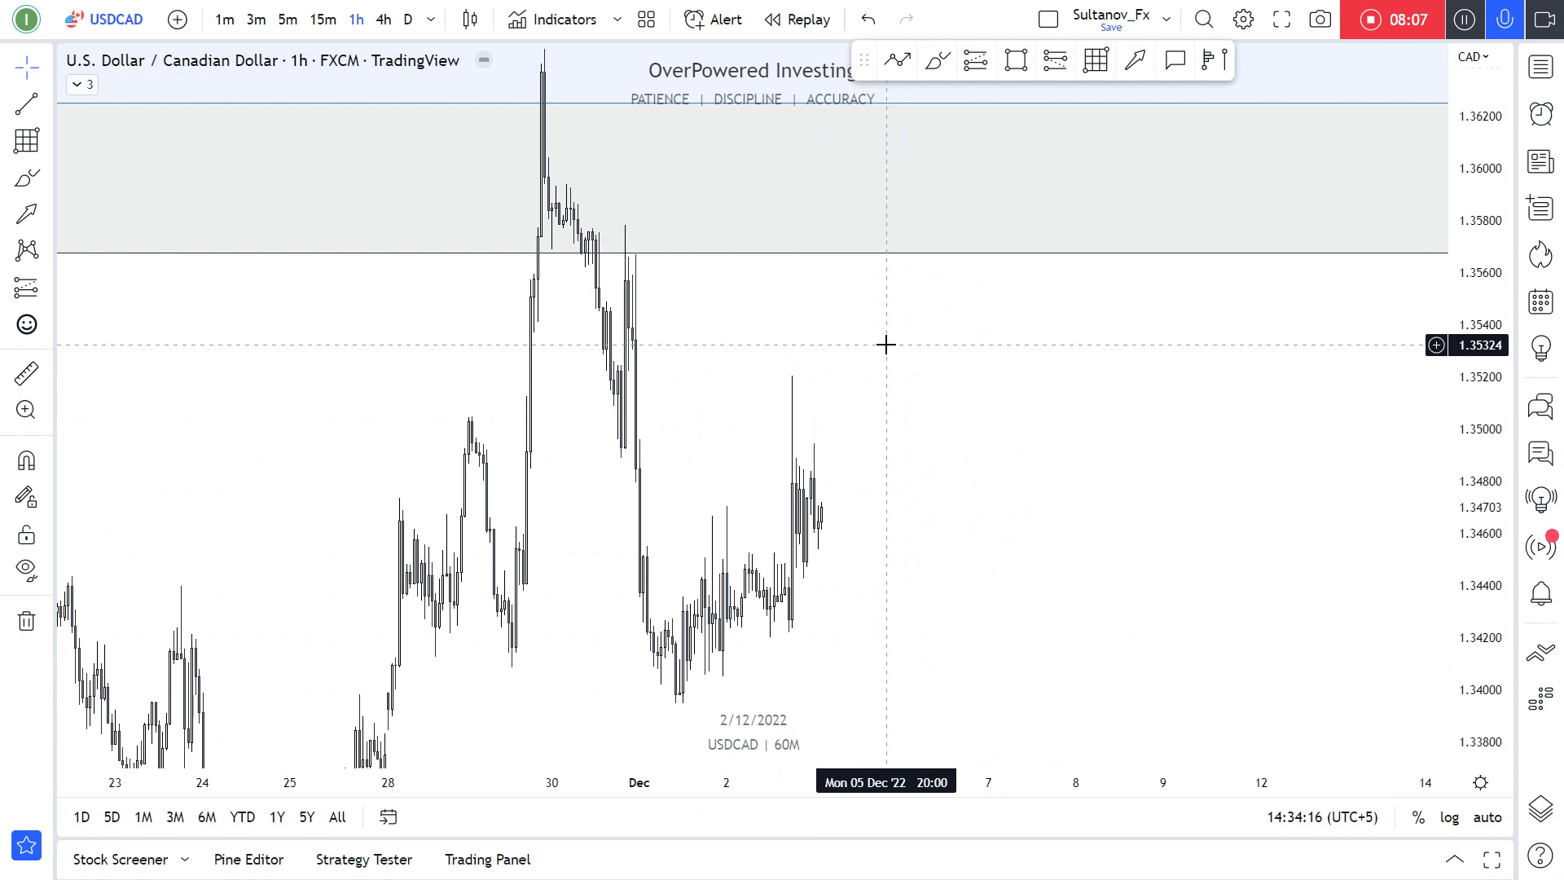
Change the chart to USDJPY on the weekly timeframe.
key(Down)
text(1)
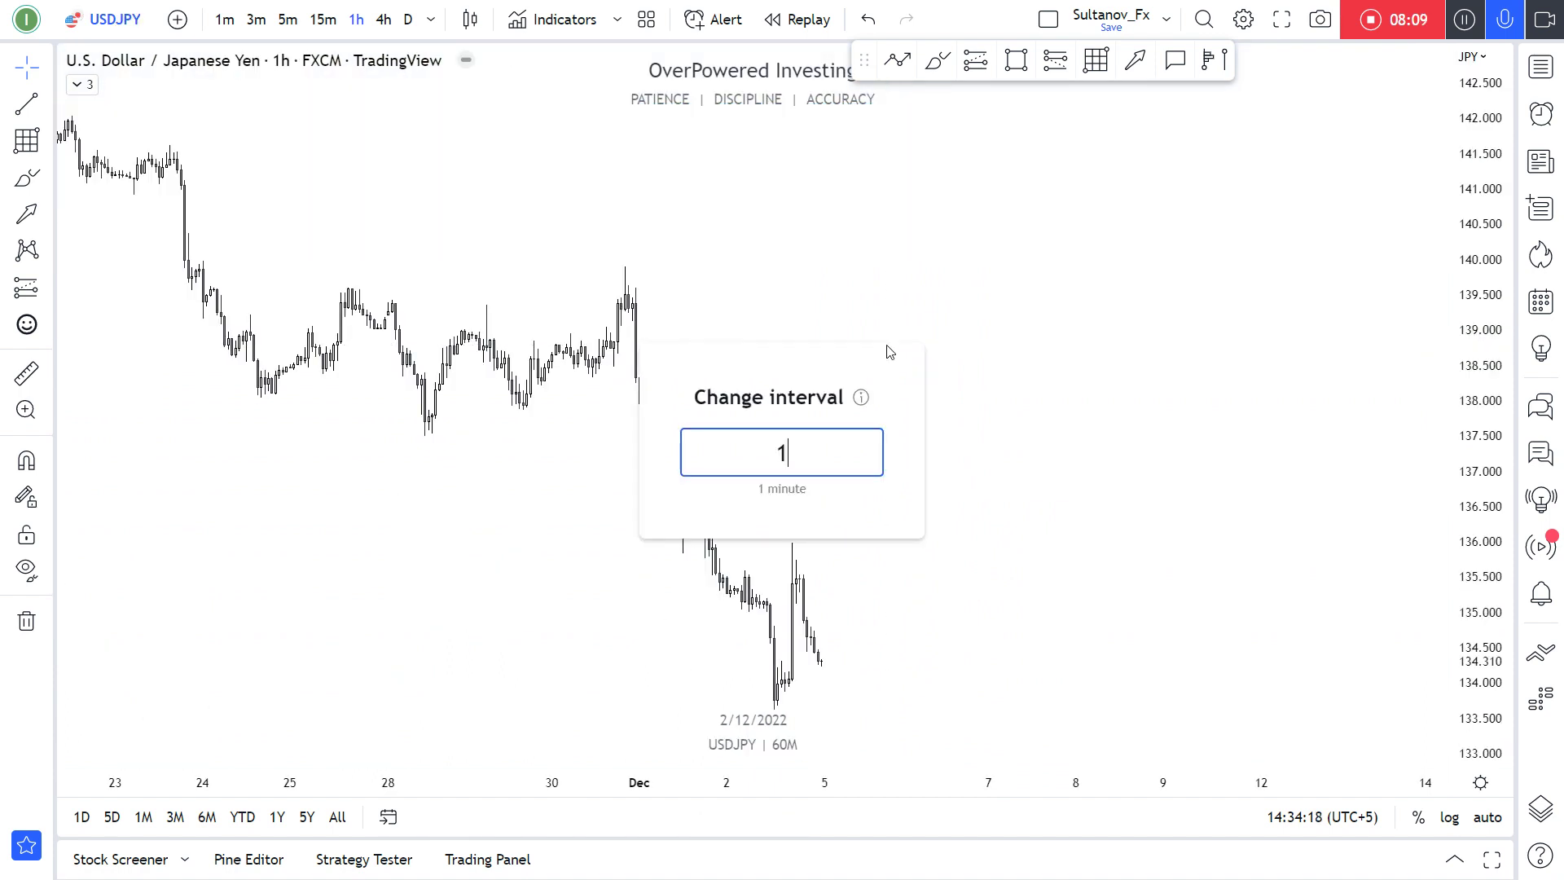
text(D)
key(Return)
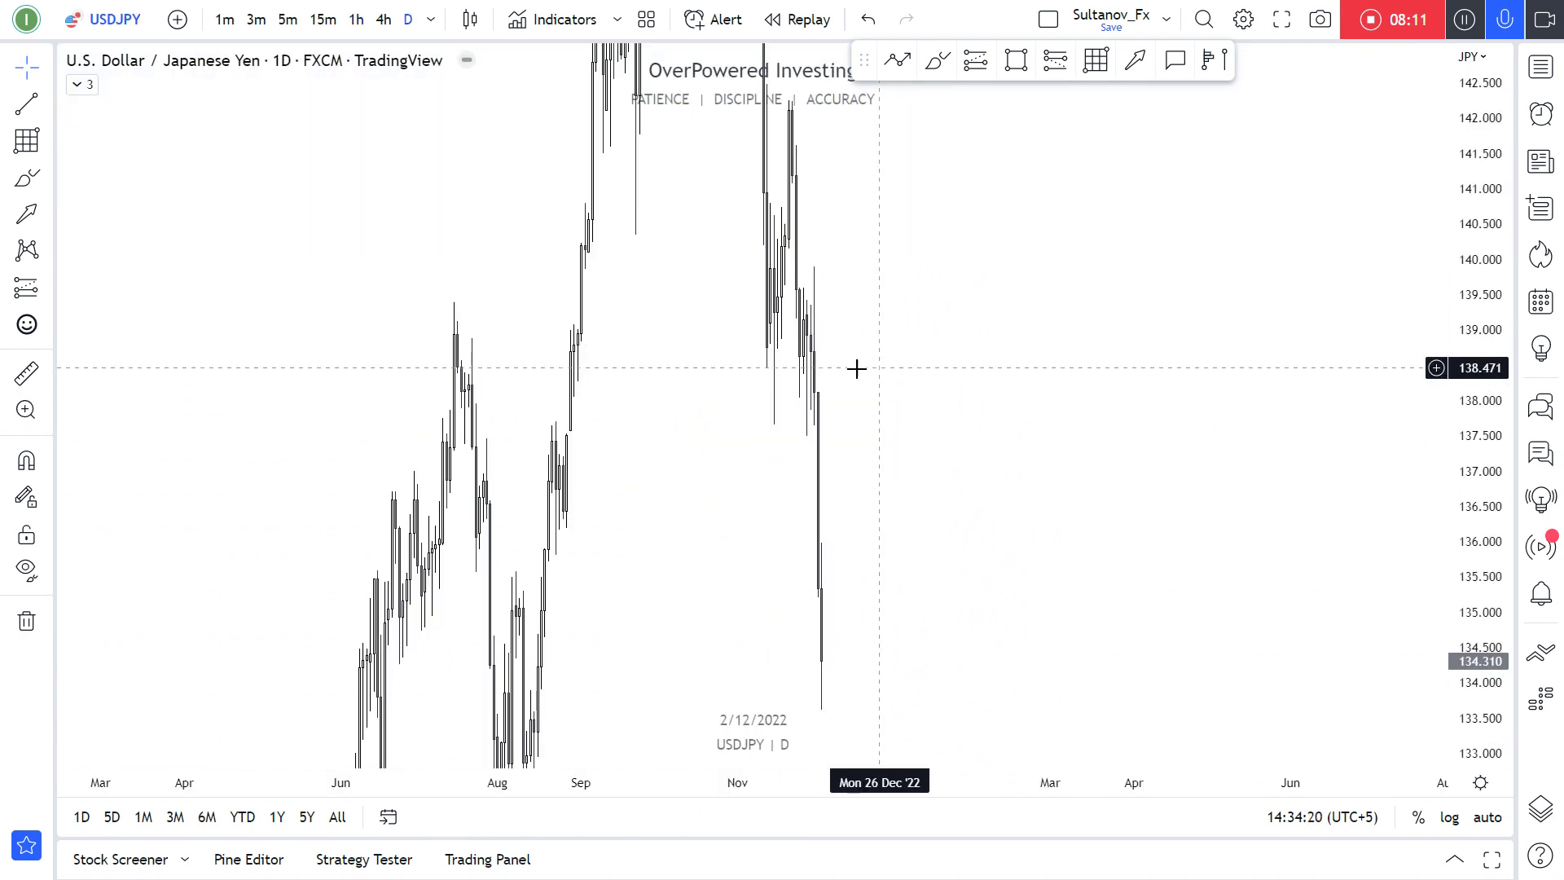
text(1W)
key(Return)
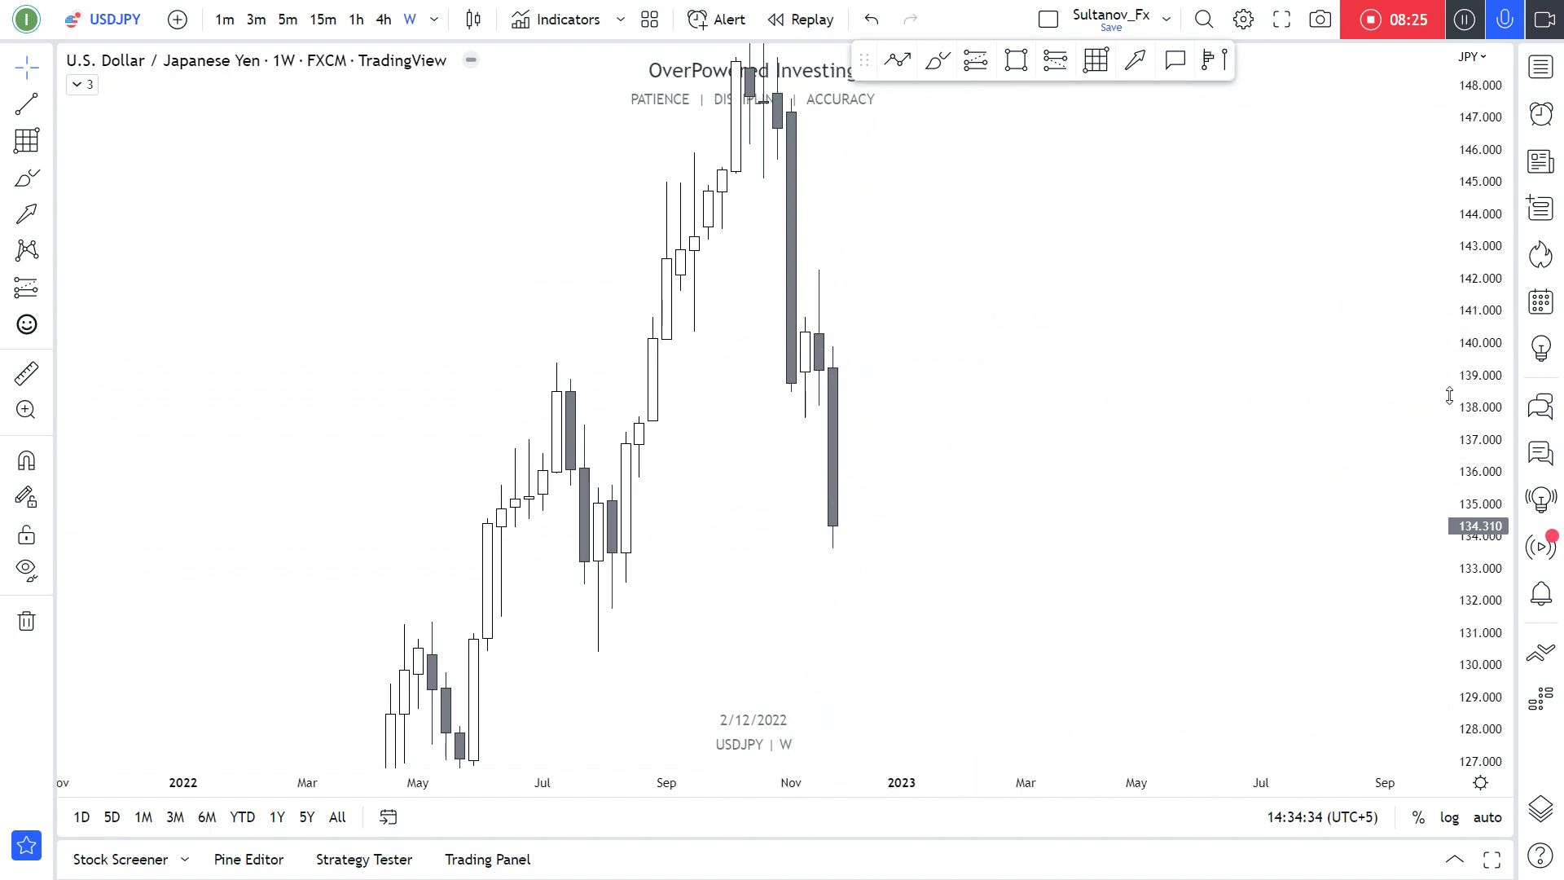
Draw a Gann box on the USDJPY weekly chart from 135.583 down to about 131.7, spanning 8 August 2022 to 24 April 2023.
drag(1449, 396, 1438, 530)
scroll(1176, 454, down, 3)
click(1096, 60)
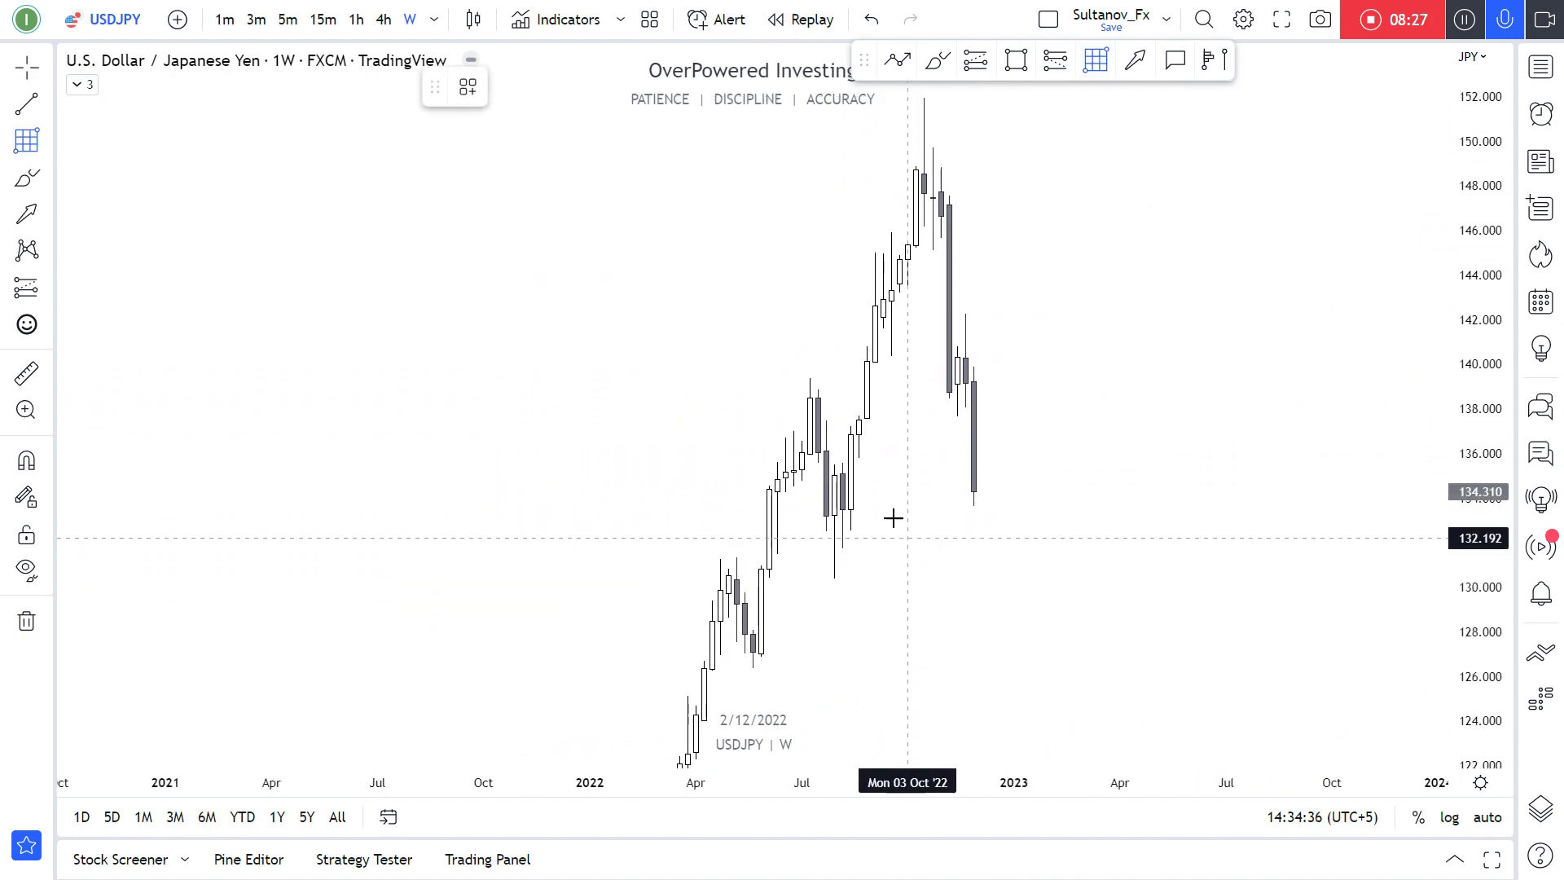
click(842, 551)
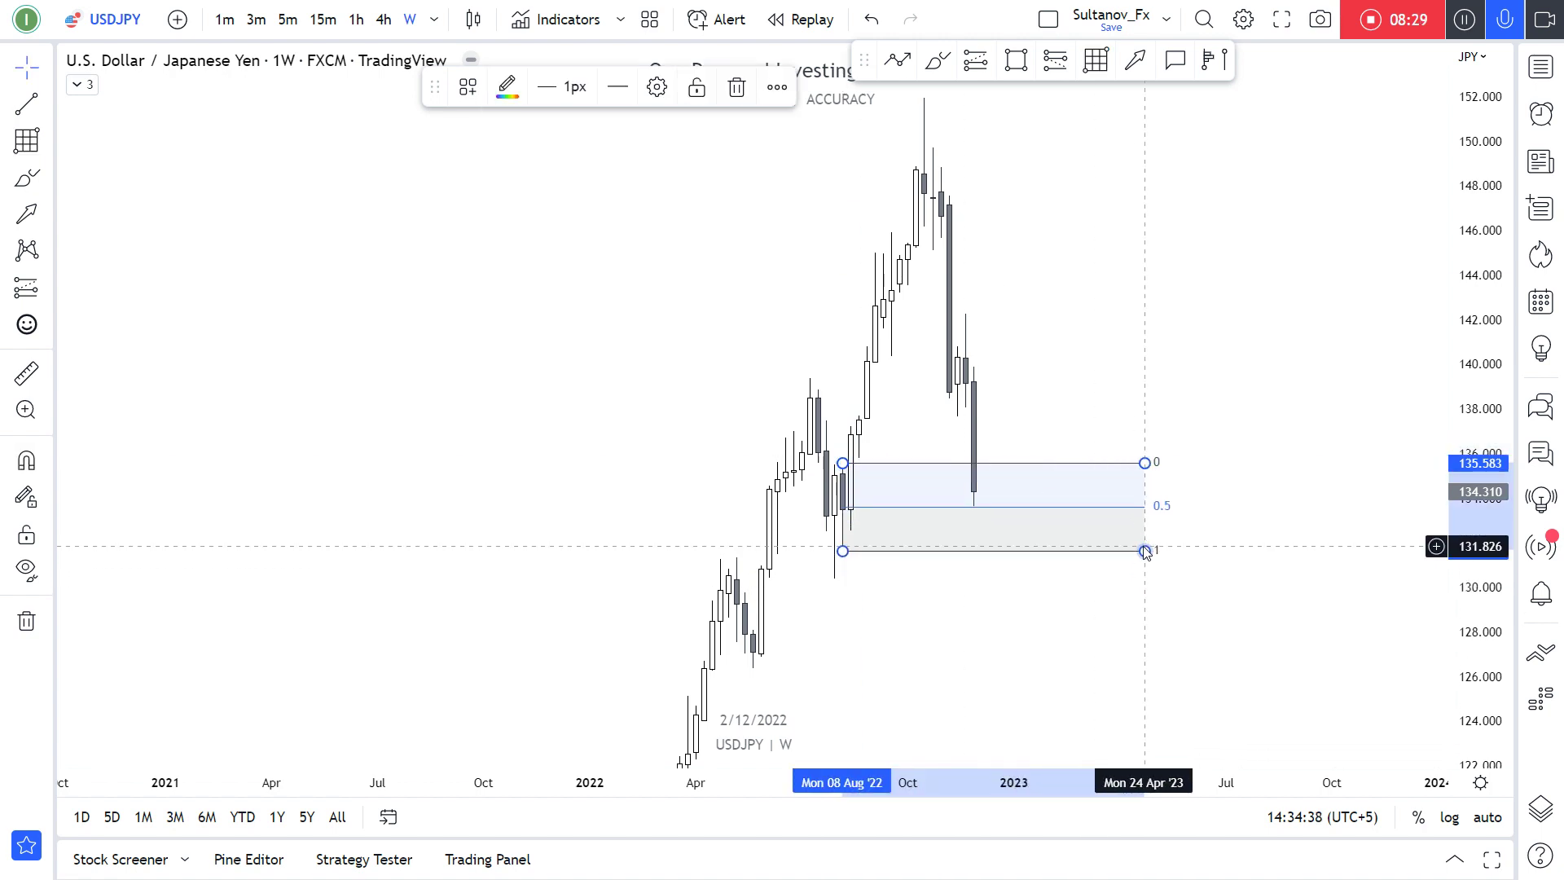
mouse_move(835, 567)
mouse_down()
mouse_move(814, 570)
mouse_move(828, 569)
mouse_up()
click(866, 611)
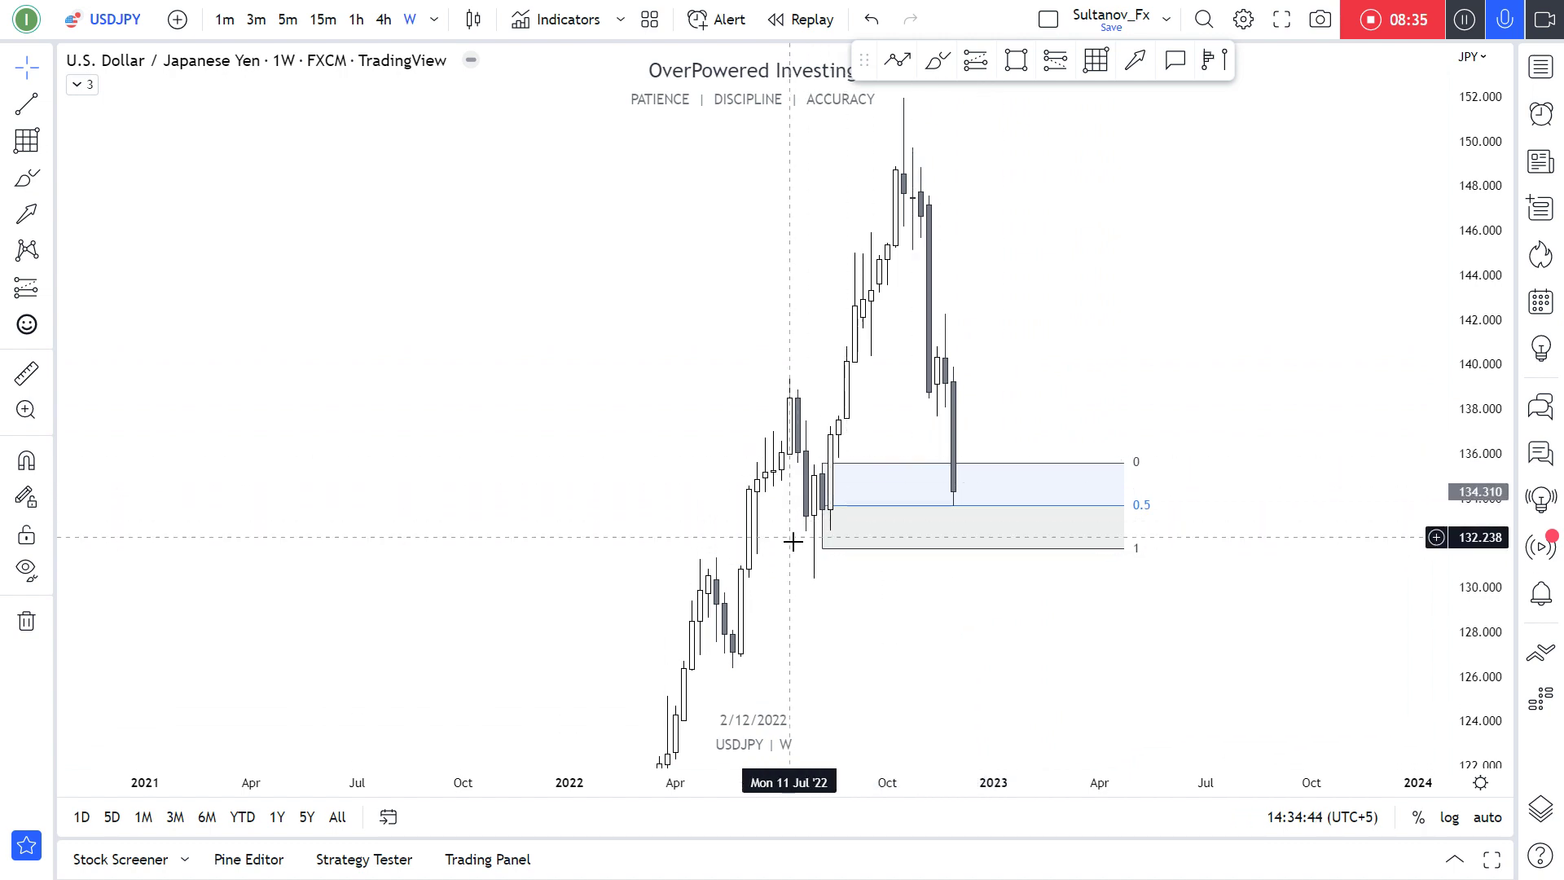
drag(1055, 388, 896, 408)
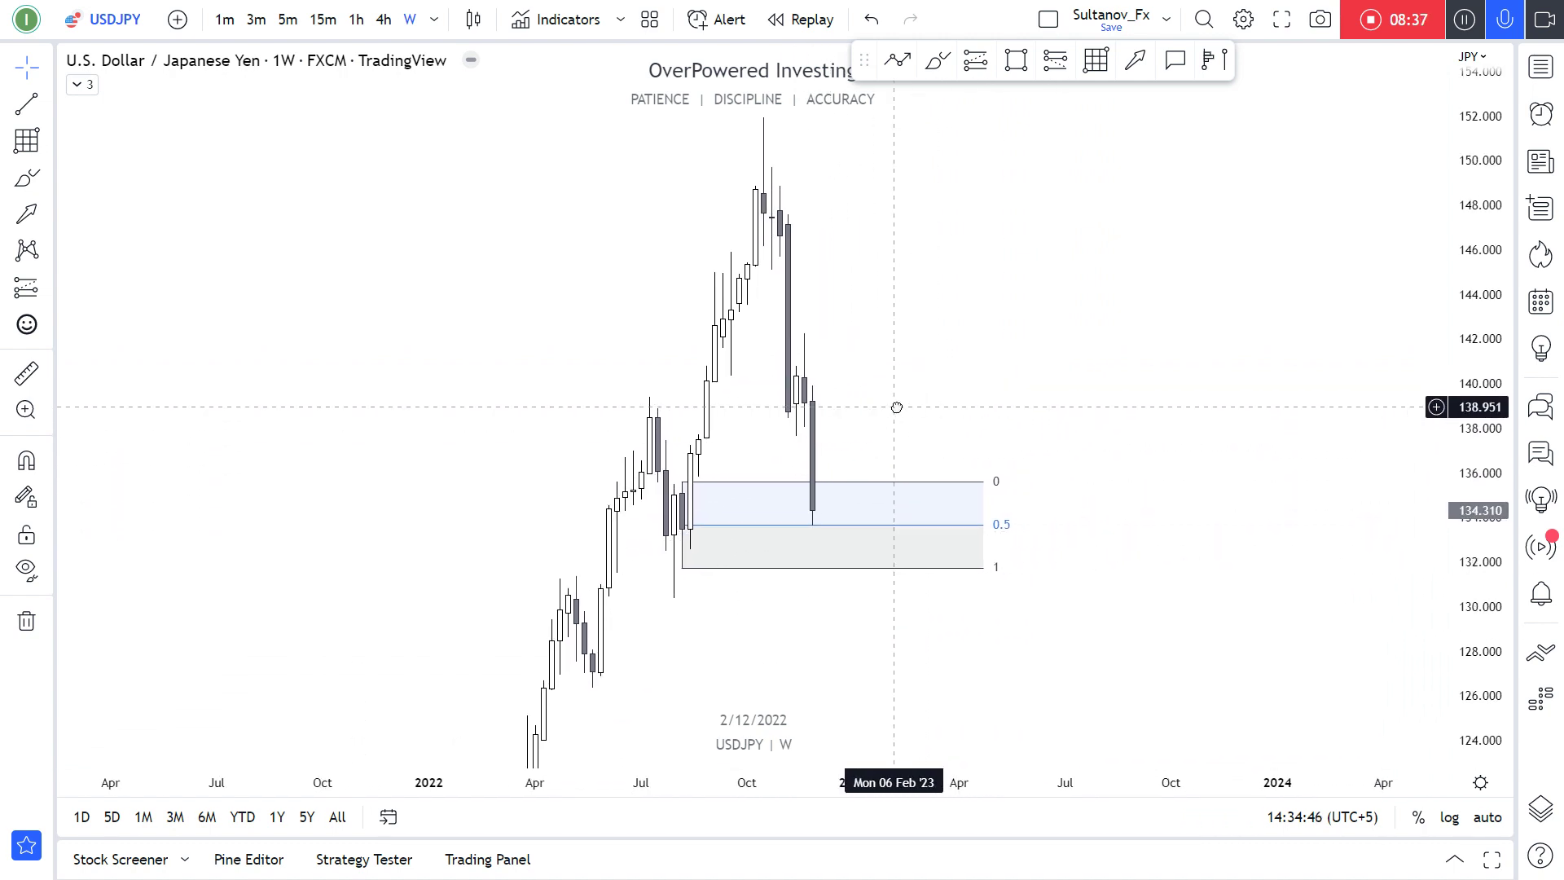
Switch USDJPY to the daily timeframe and frame the latest candles entering the zone.
text(1d)
key(Return)
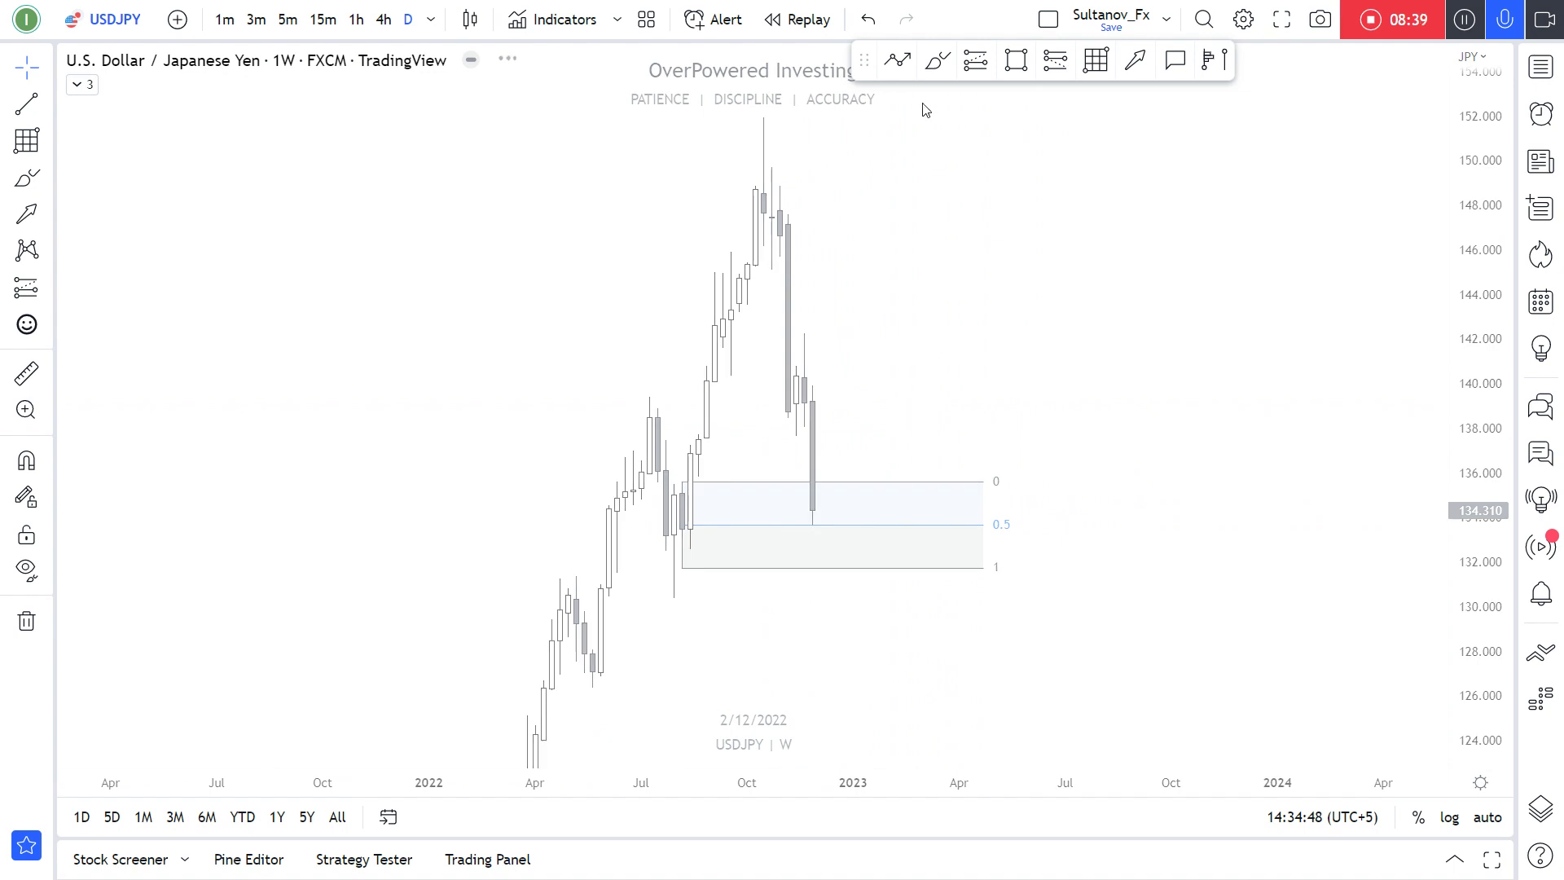
text(1)
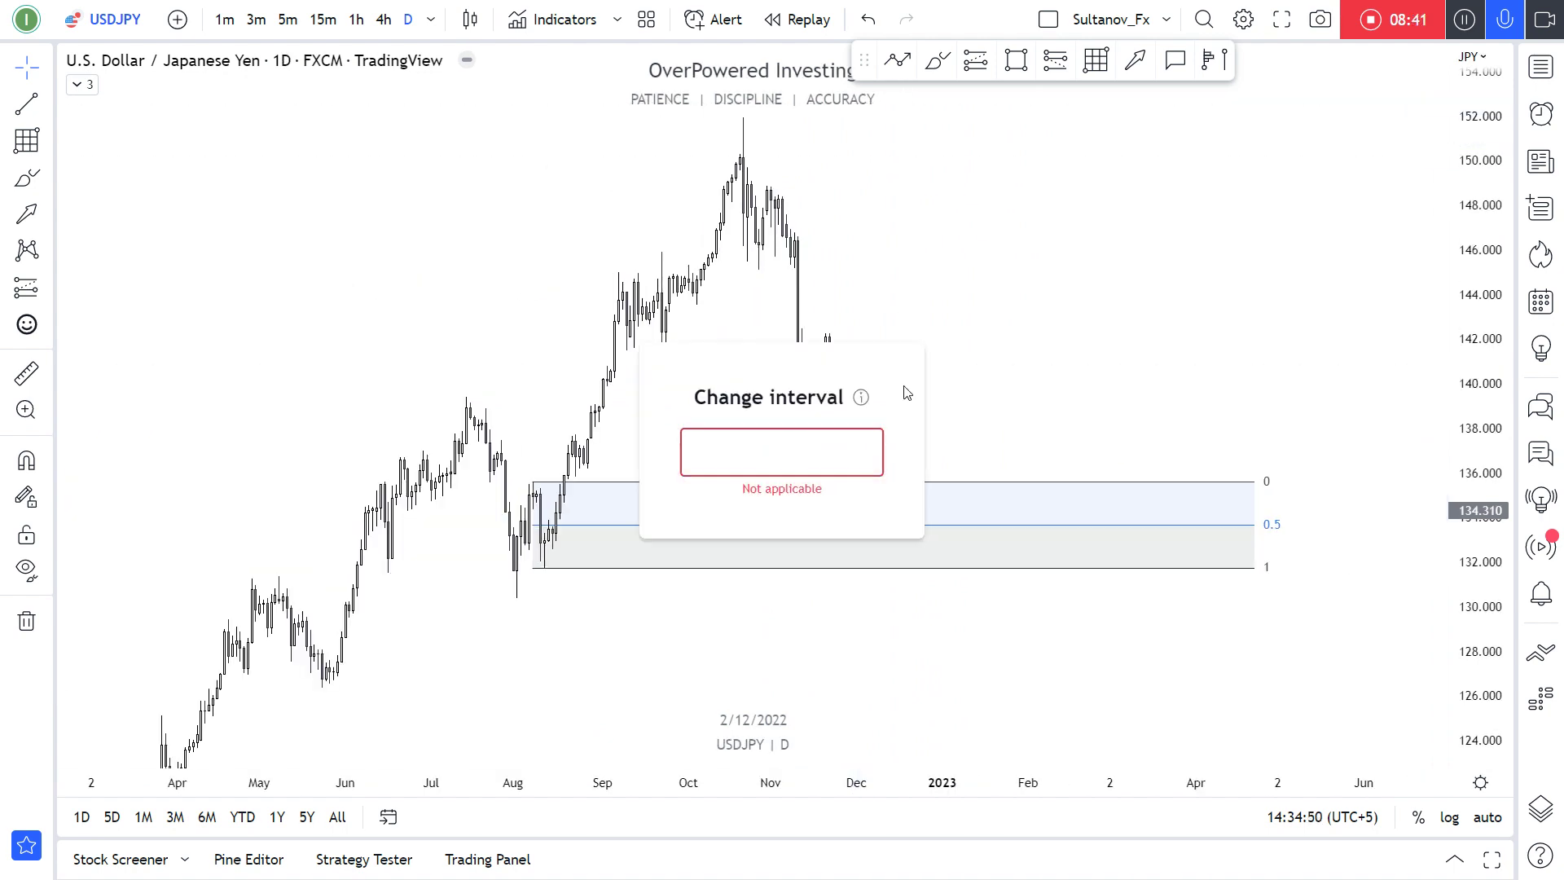
key(Escape)
scroll(943, 383, up, 6)
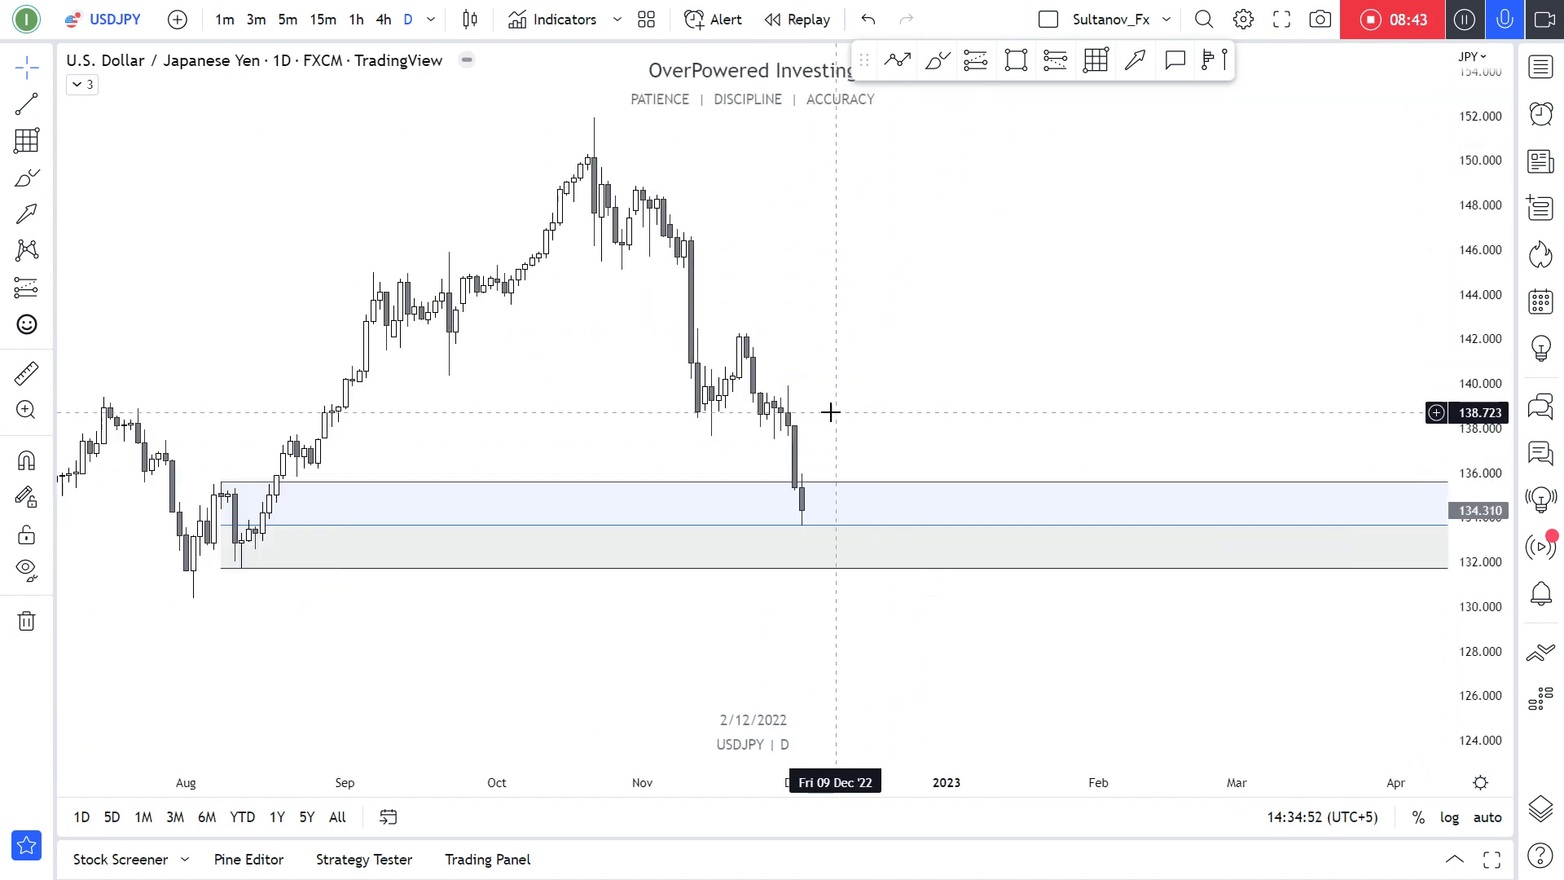
scroll(831, 414, down, 2)
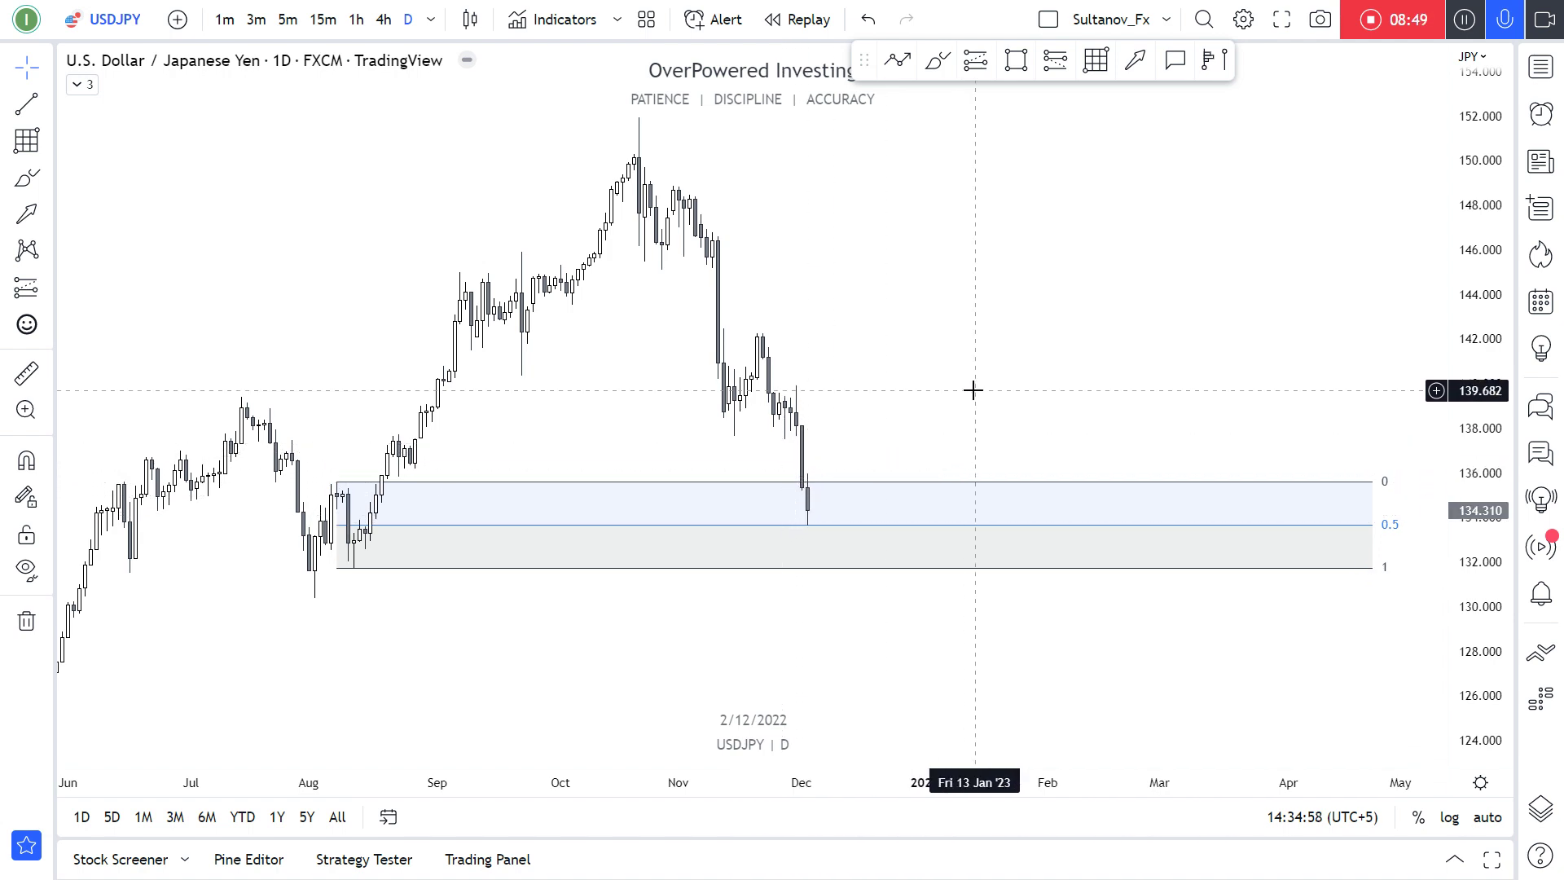
Start a bar replay of USDJPY from 25 November 2022 and change the chart to the 4-hour timeframe.
click(802, 21)
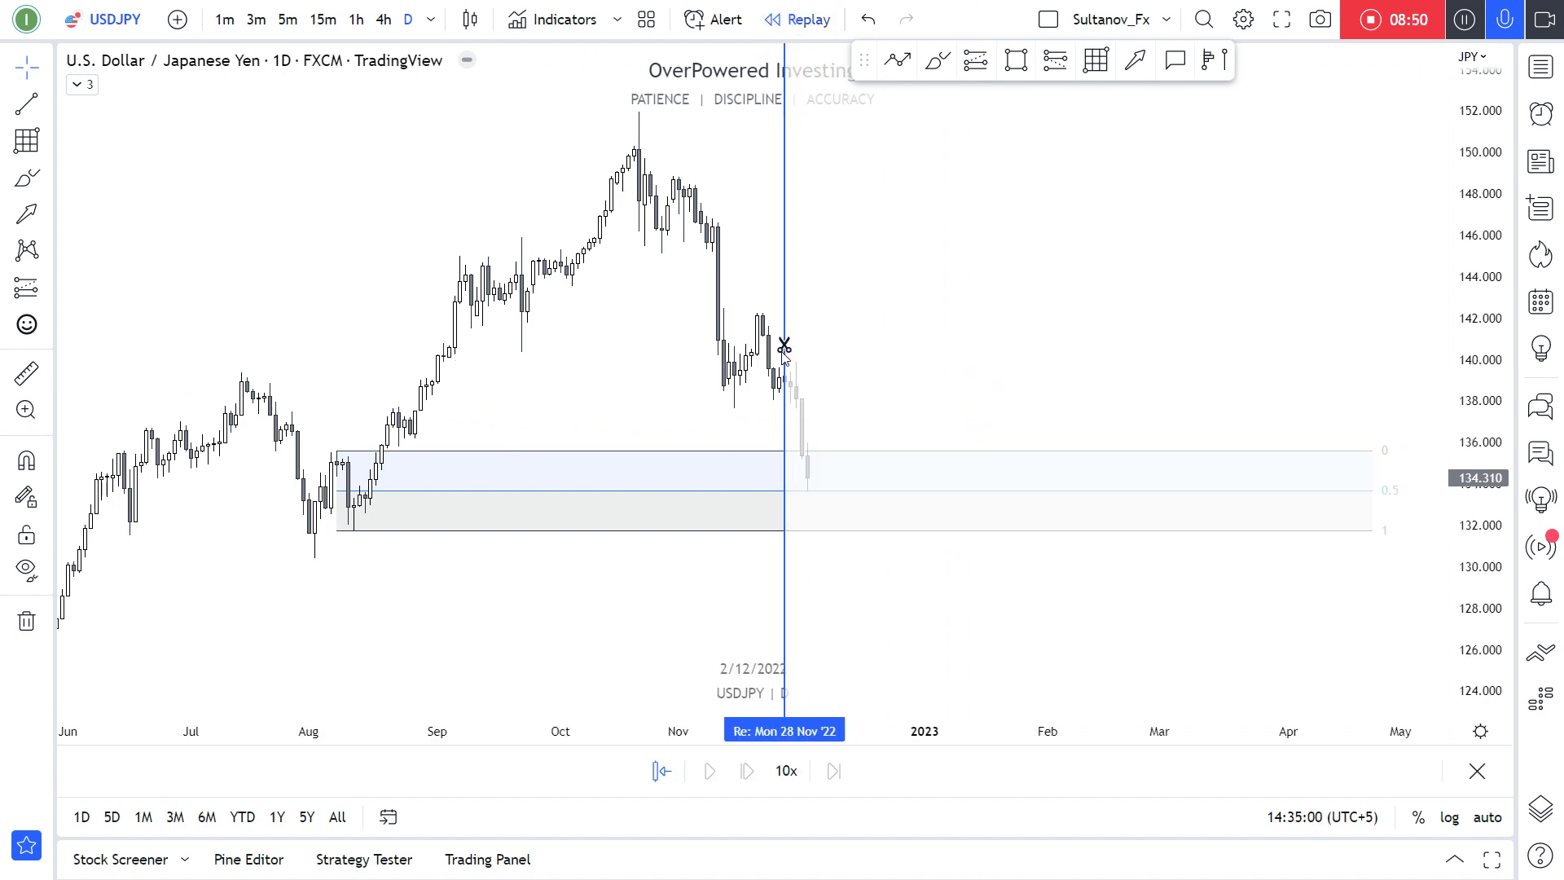
click(784, 424)
text(4h)
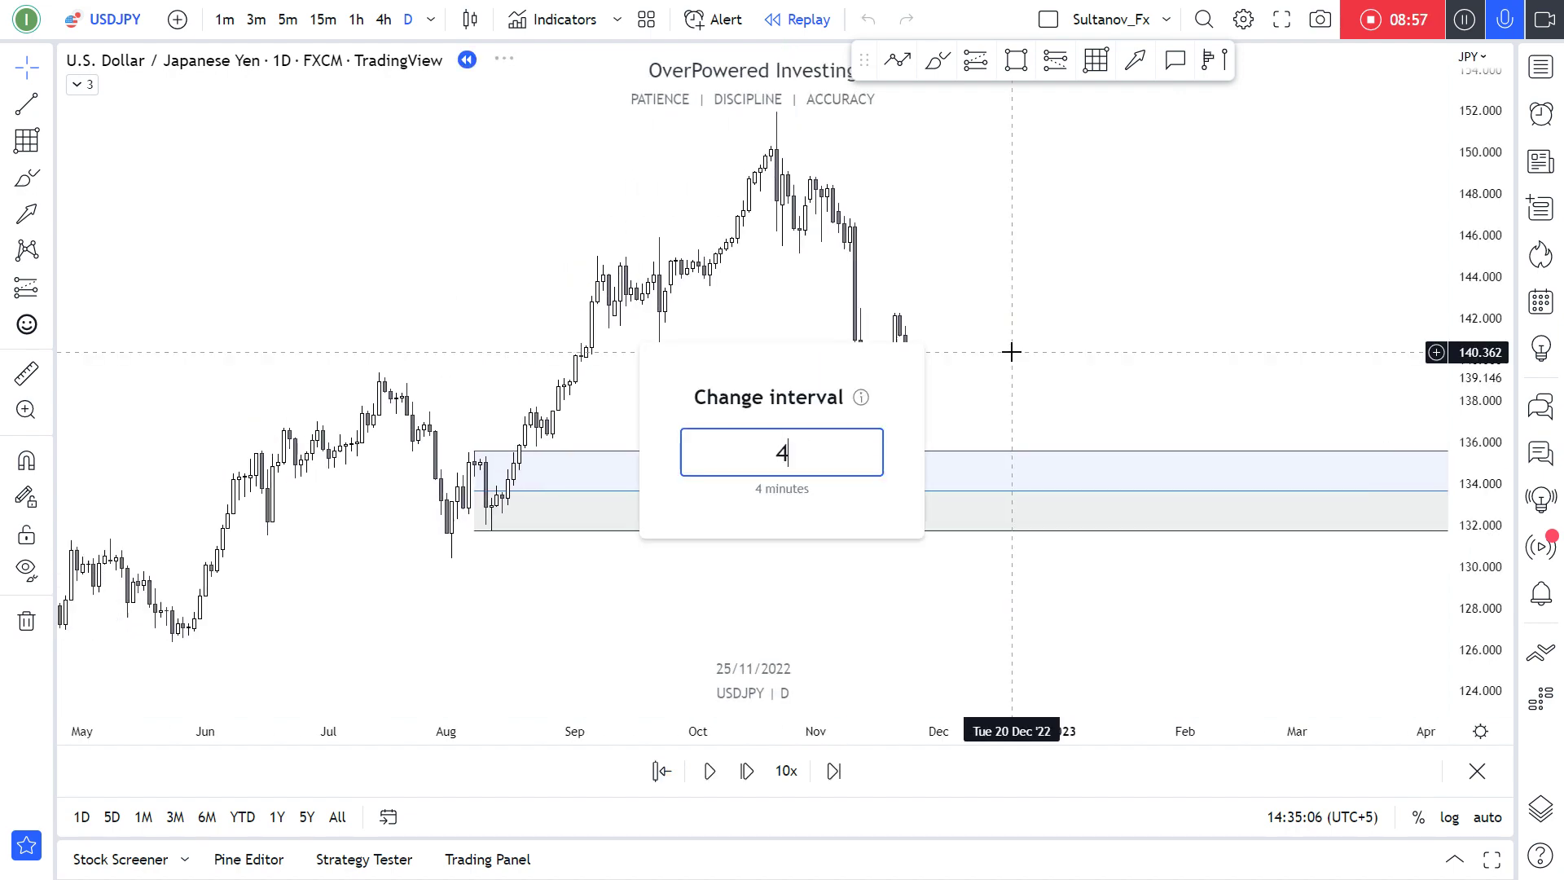
key(Return)
scroll(1201, 367, down, 5)
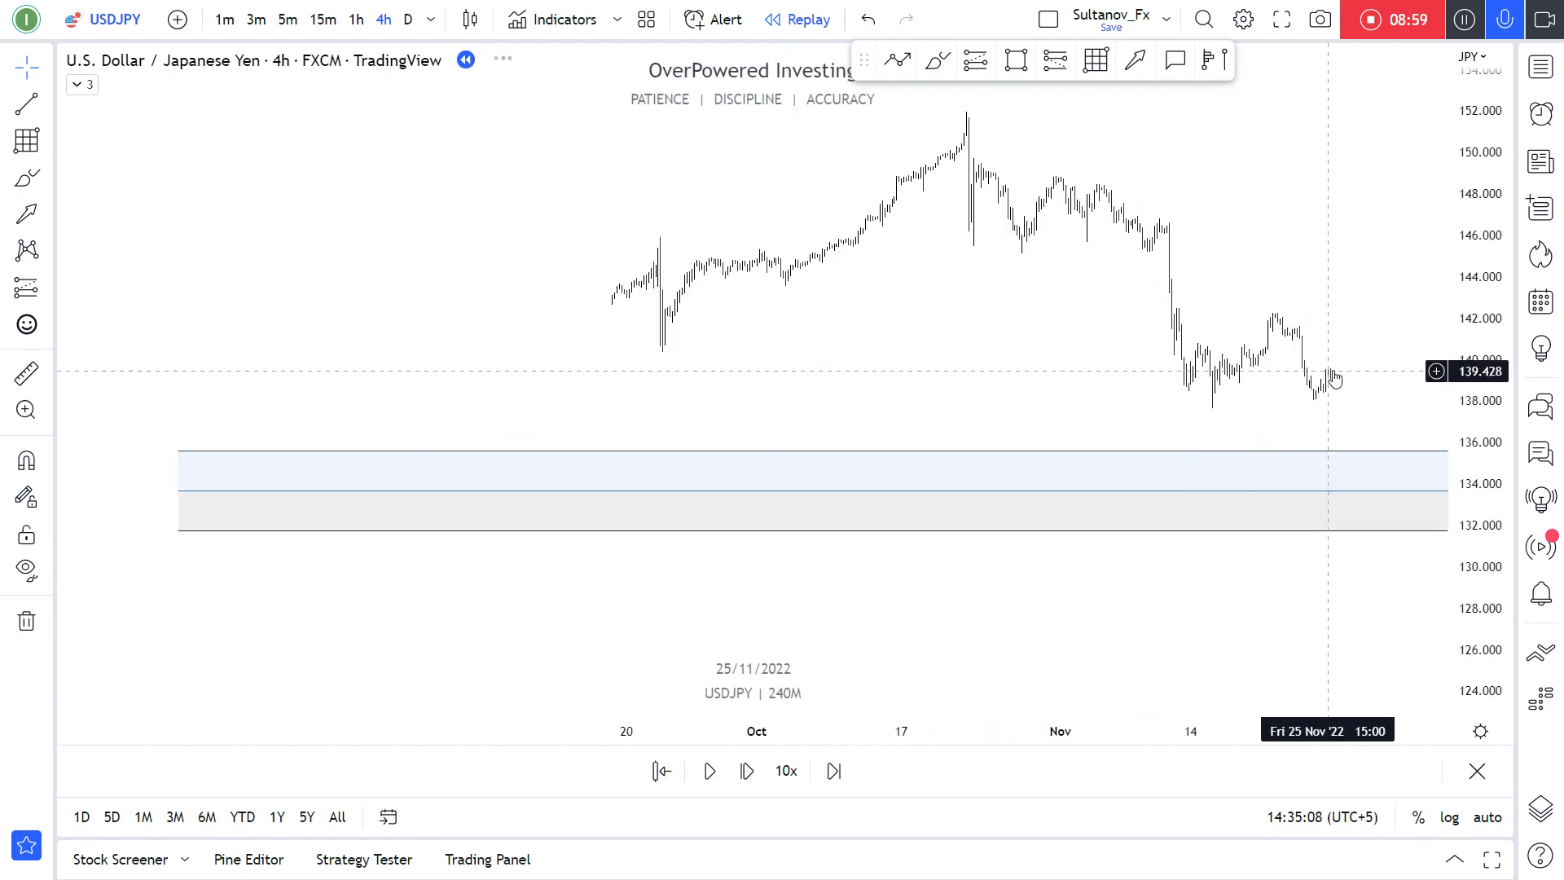
drag(1485, 626, 1485, 317)
scroll(1019, 351, up, 5)
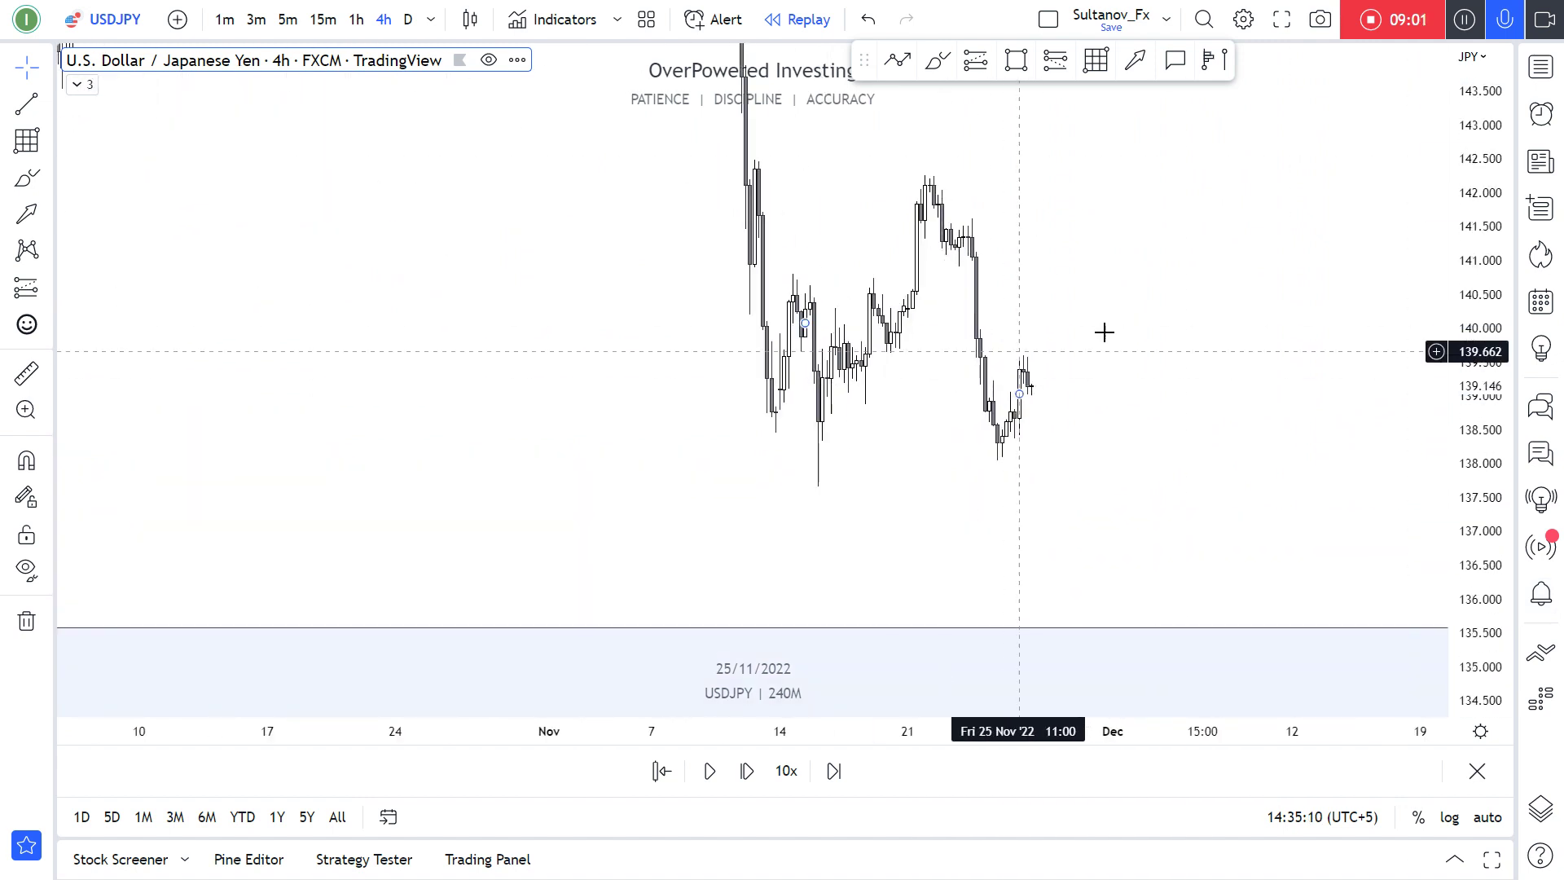
Advance the USDJPY 4-hour replay to 2 December 2022 and frame the price drop into the Gann box zone.
drag(1102, 320, 673, 324)
key(shift+Right)
key(shift+Right)
key(shift+Right)
key(shift+Right)
key(shift+Right)
key(shift+Right)
key(shift+Right)
key(shift+Right)
key(shift+Right)
key(shift+Right)
key(shift+Right)
key(shift+Right)
key(shift+Right)
key(shift+Right)
key(shift+Right)
key(shift+Right)
key(shift+Right)
key(shift+Right)
key(shift+Right)
key(shift+Right)
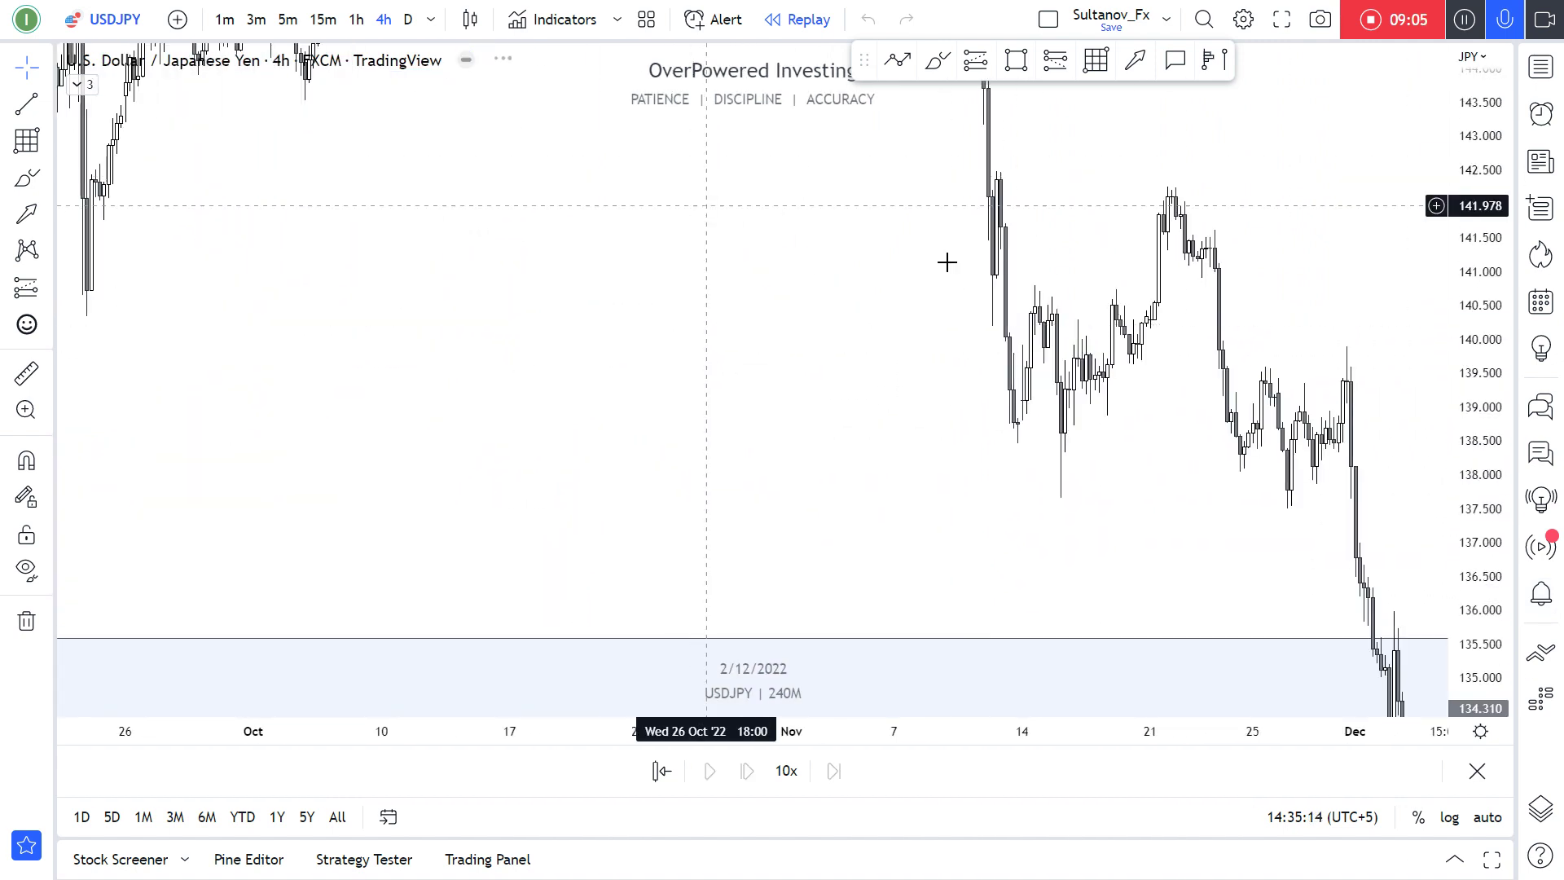
drag(1256, 326, 675, 280)
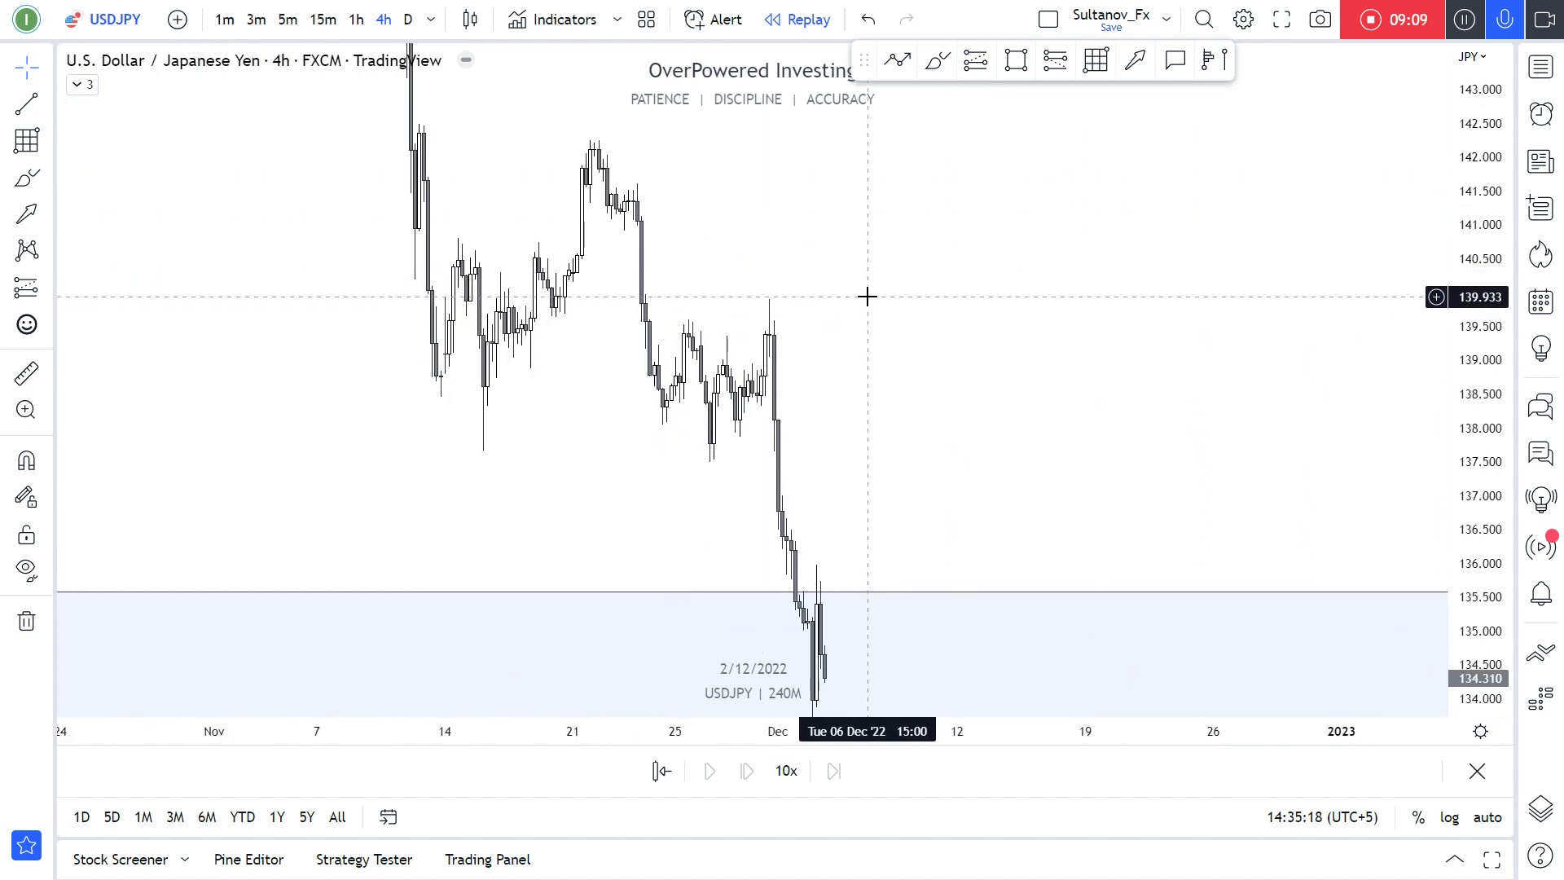
drag(815, 379, 843, 2)
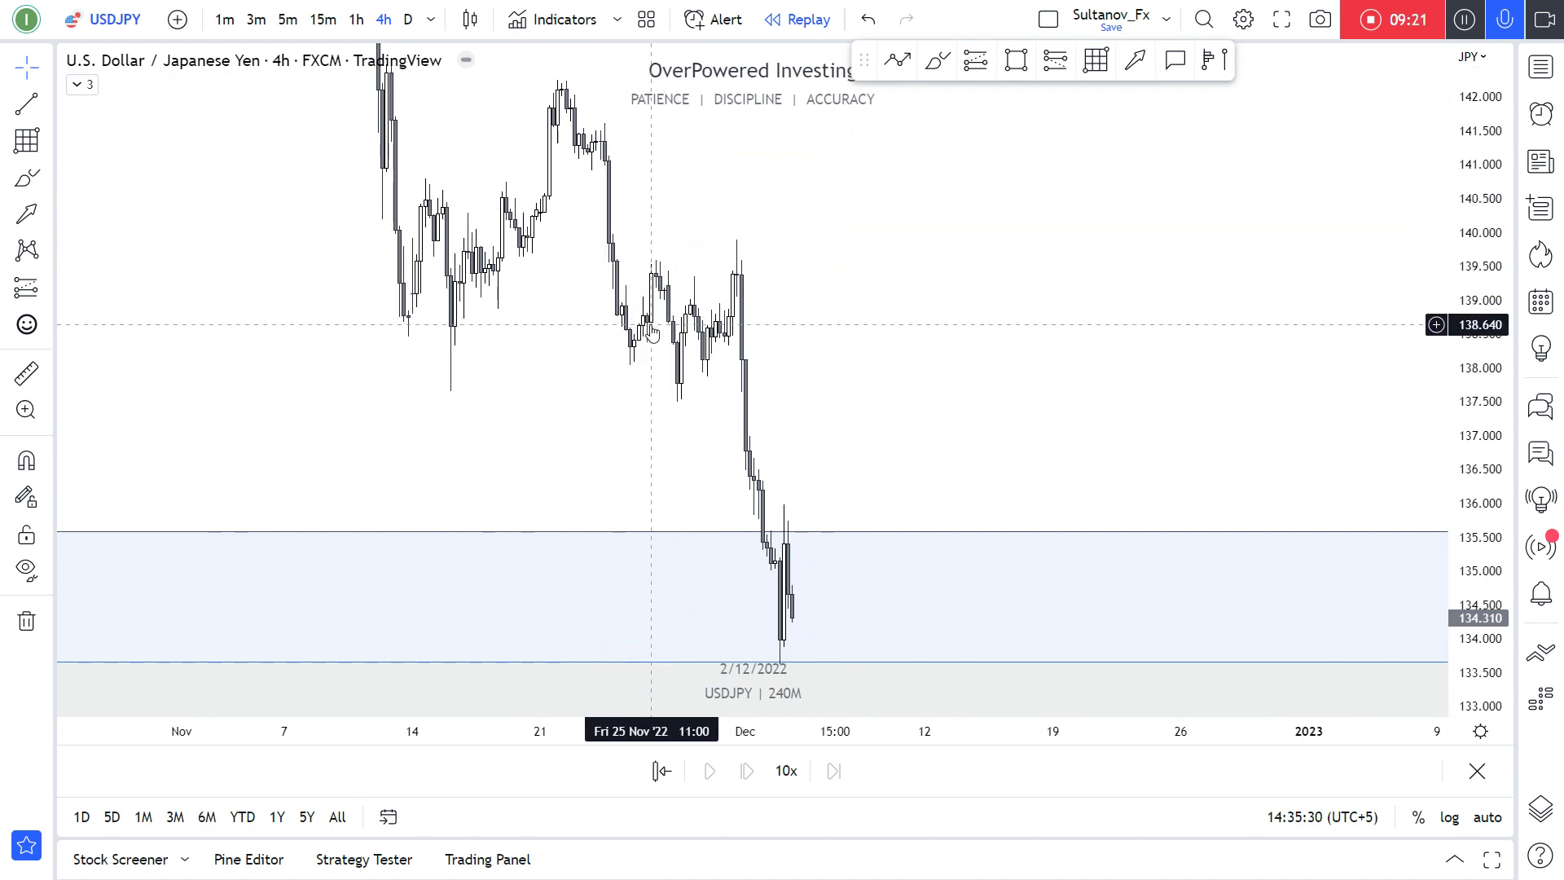
drag(809, 423, 806, 301)
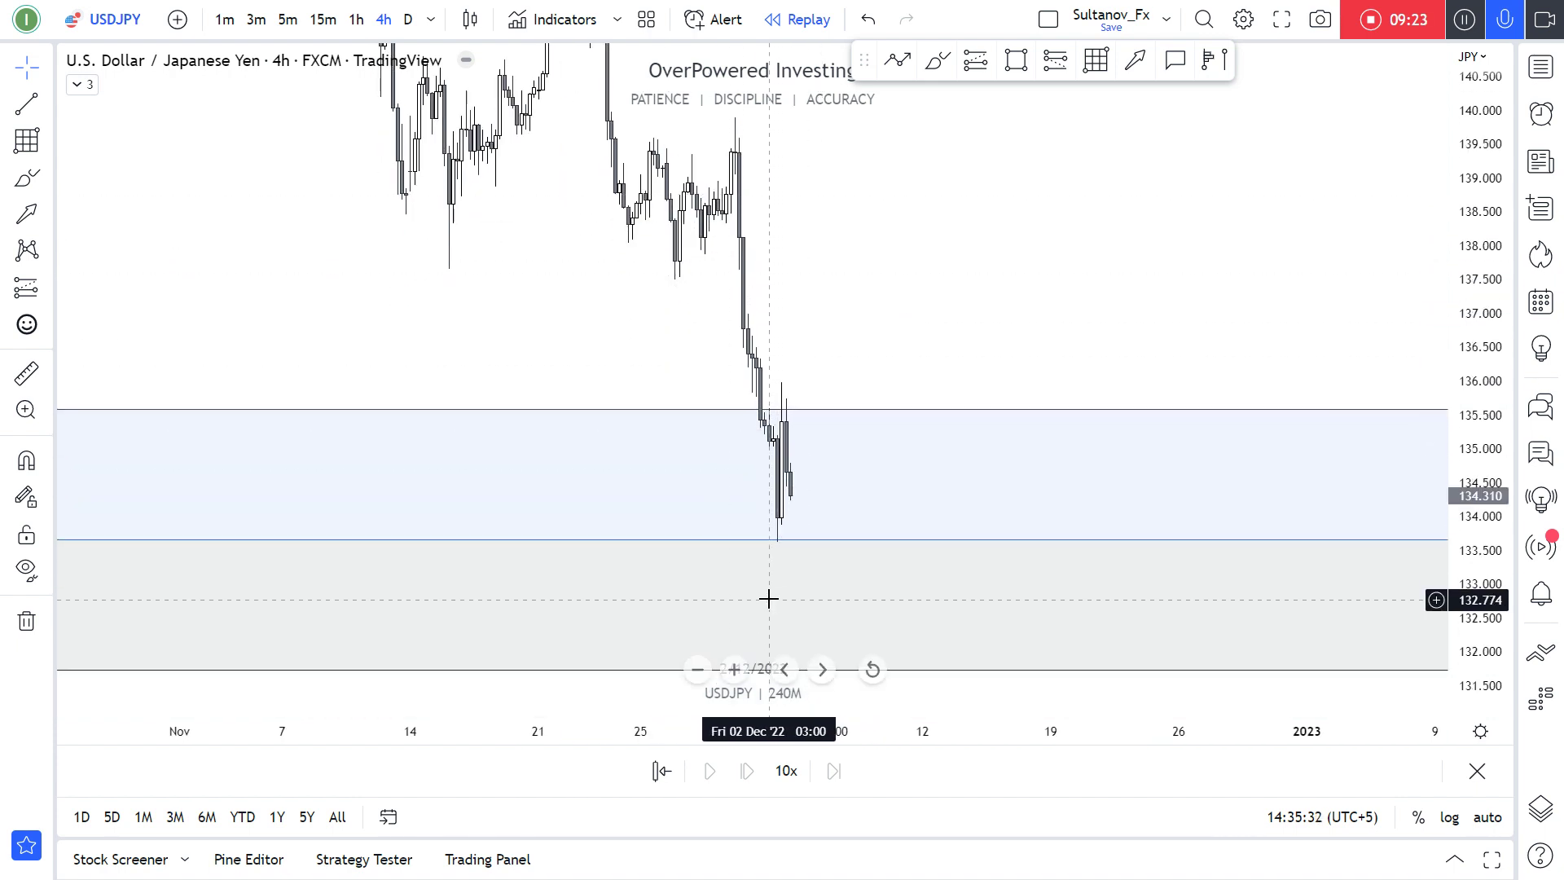
drag(781, 262, 760, 360)
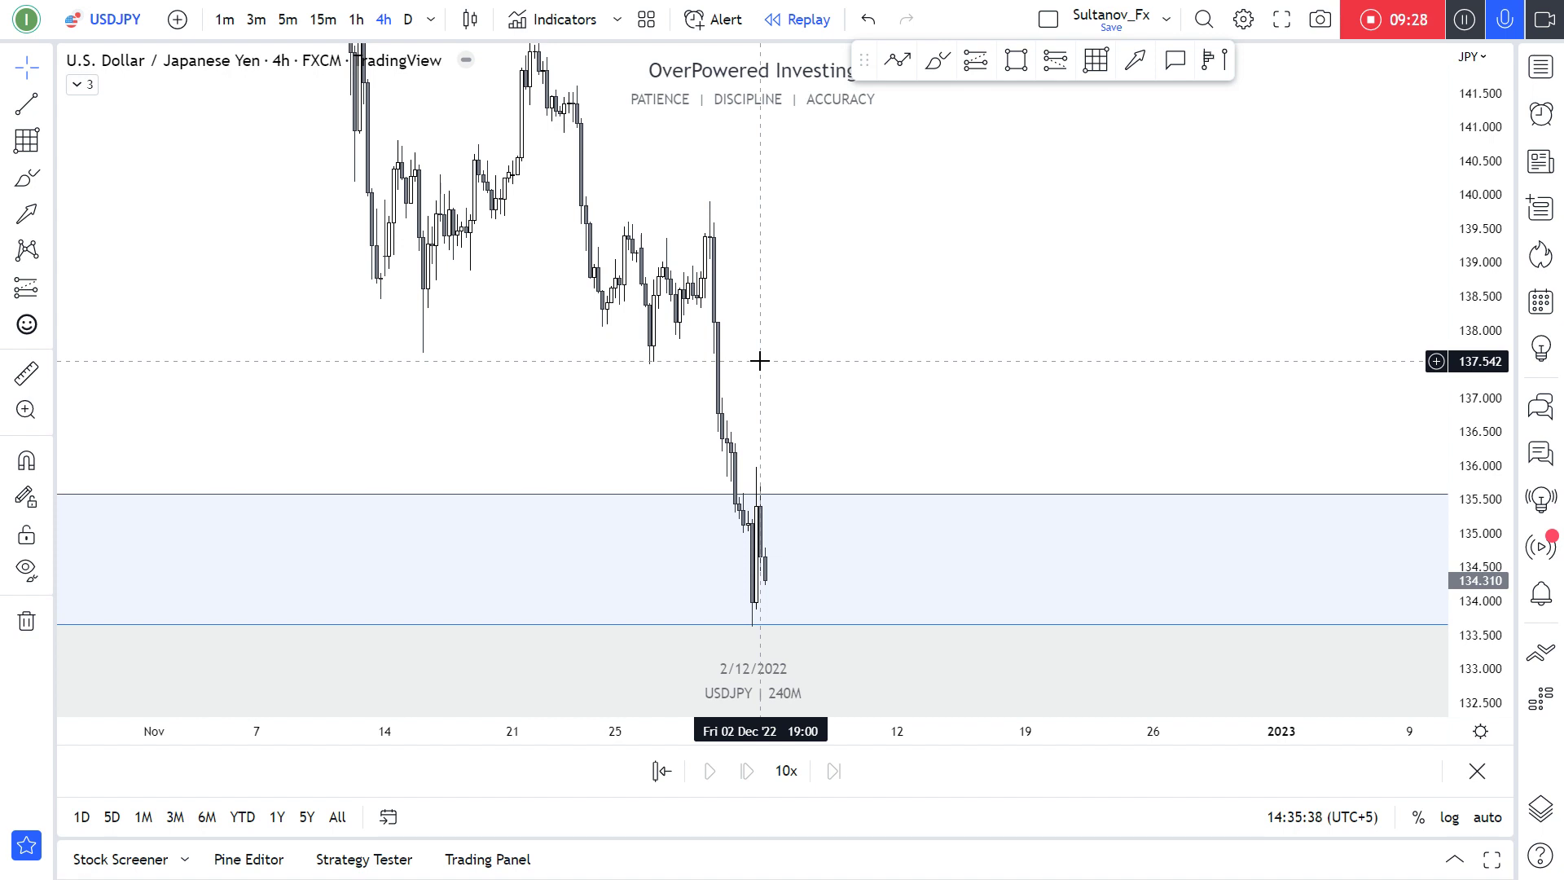
Brush a projected path on the USDJPY 4-hour chart, ranging around the zone's 0.5 level and rising to about 137.2.
drag(915, 377, 803, 161)
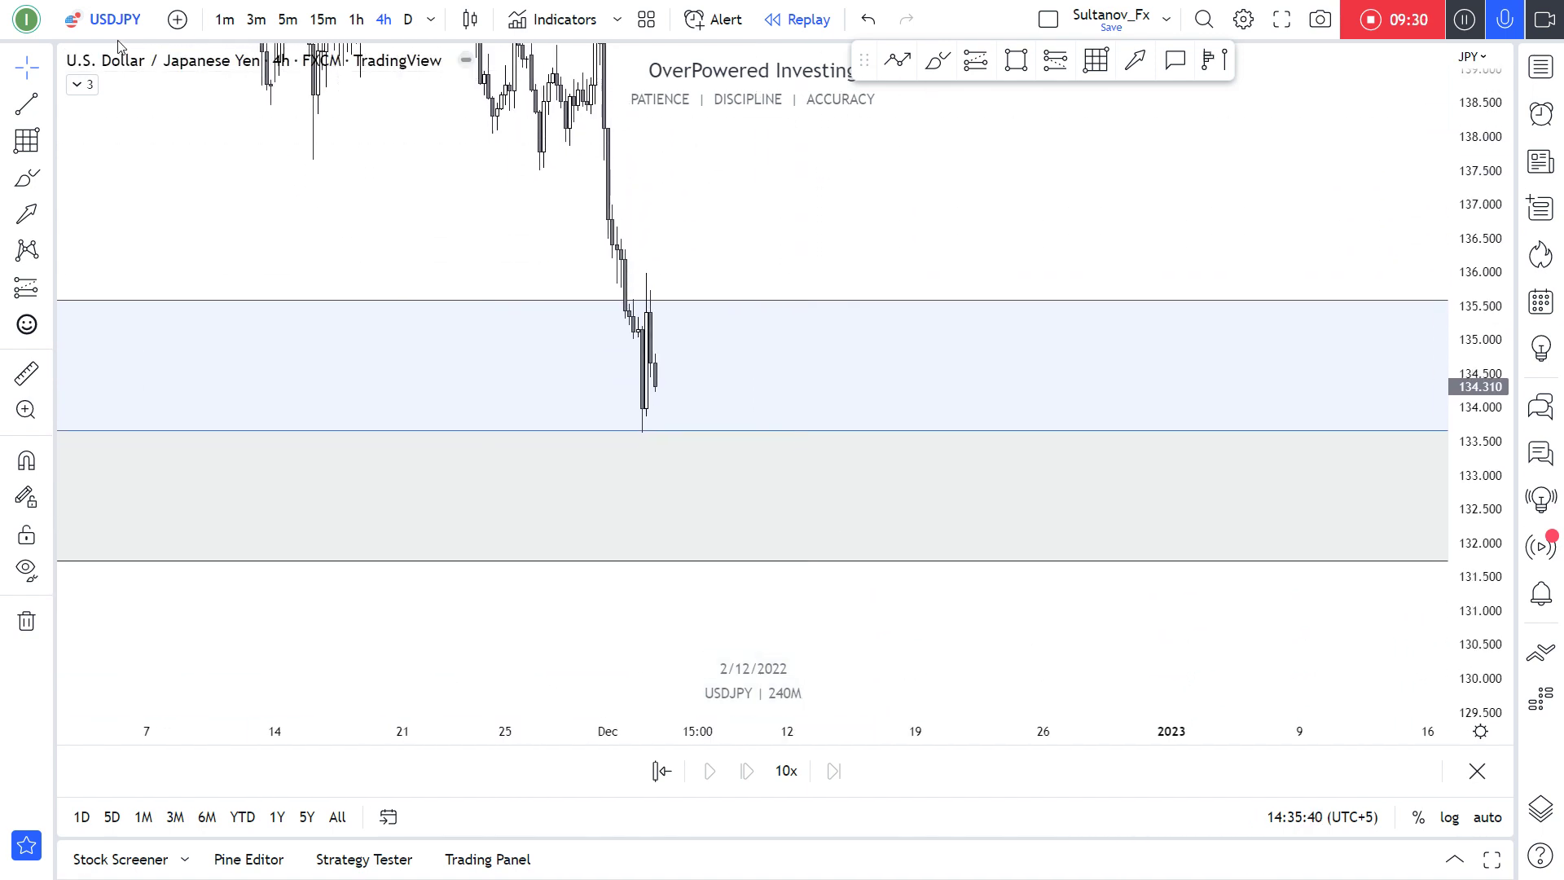
click(944, 65)
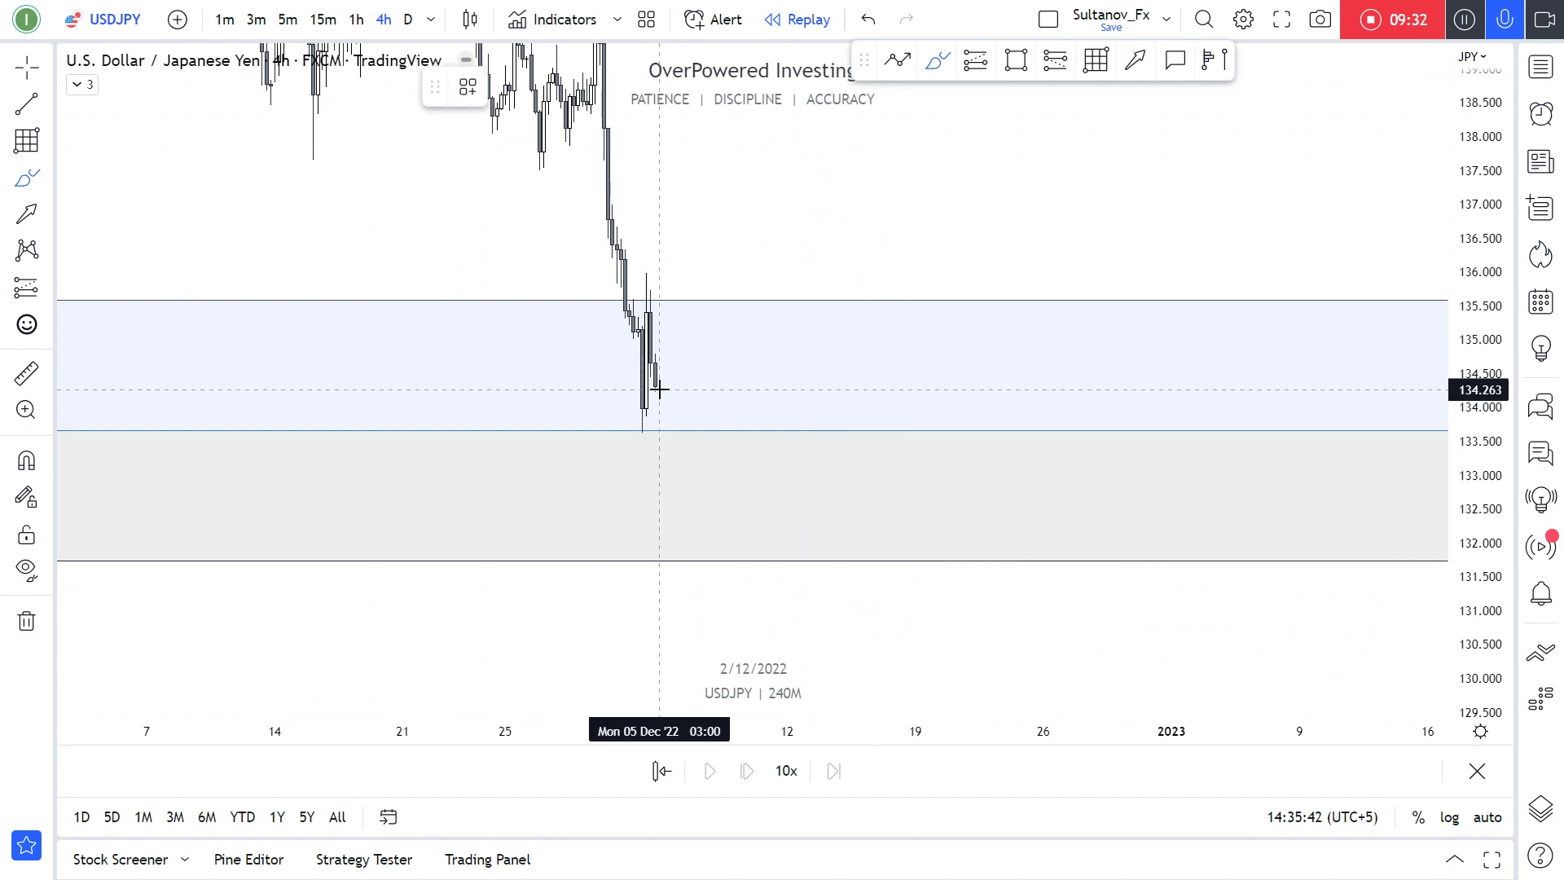
mouse_move(658, 373)
mouse_down()
mouse_move(673, 455)
mouse_move(673, 418)
mouse_move(706, 419)
mouse_move(791, 188)
mouse_up()
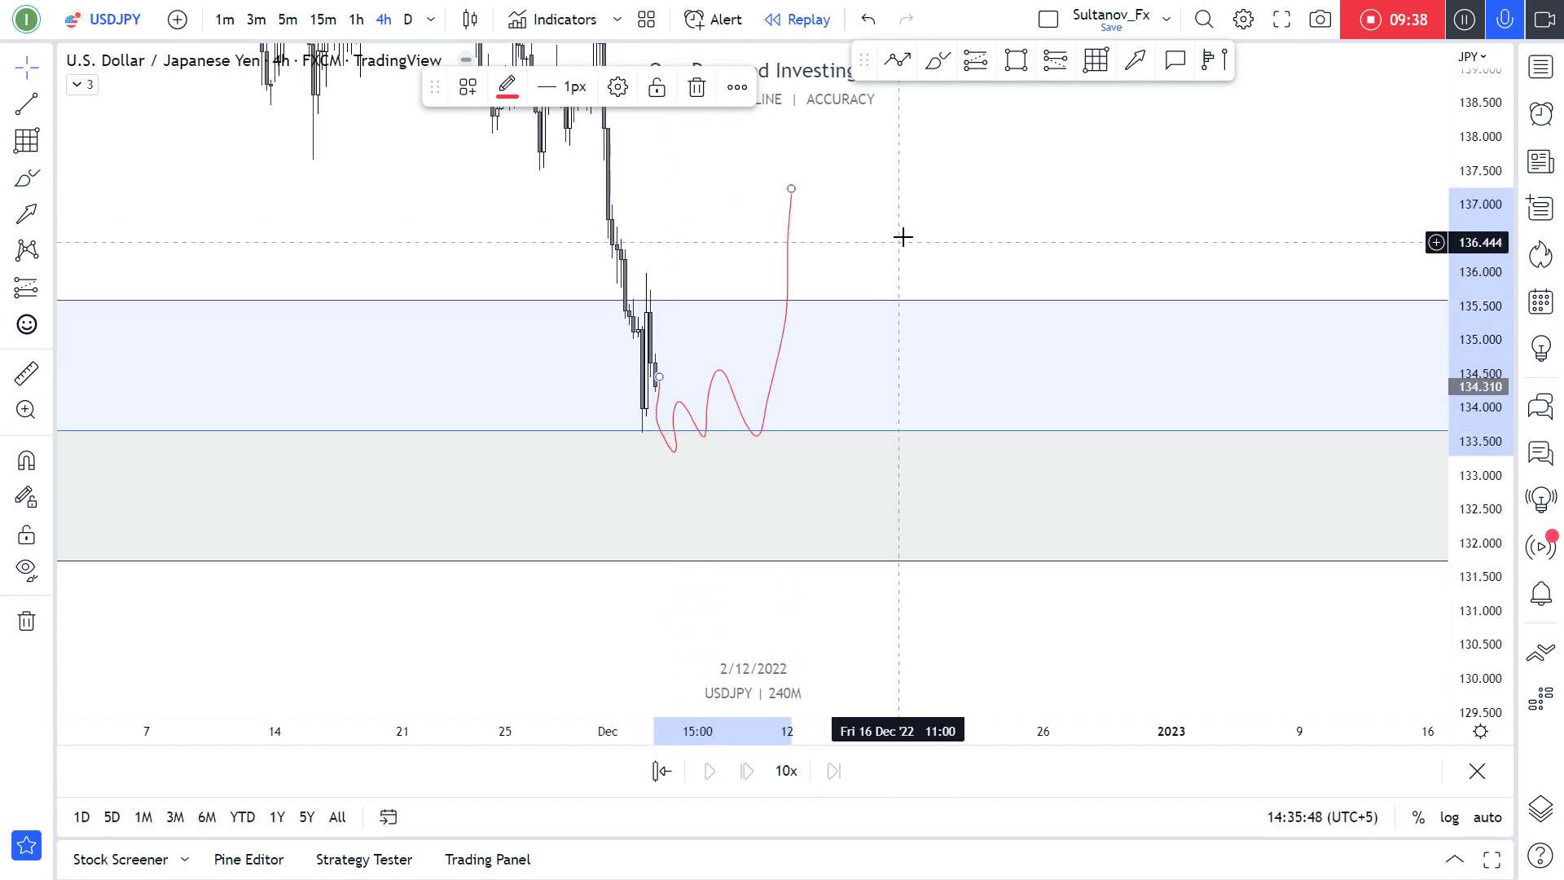
drag(903, 237, 896, 279)
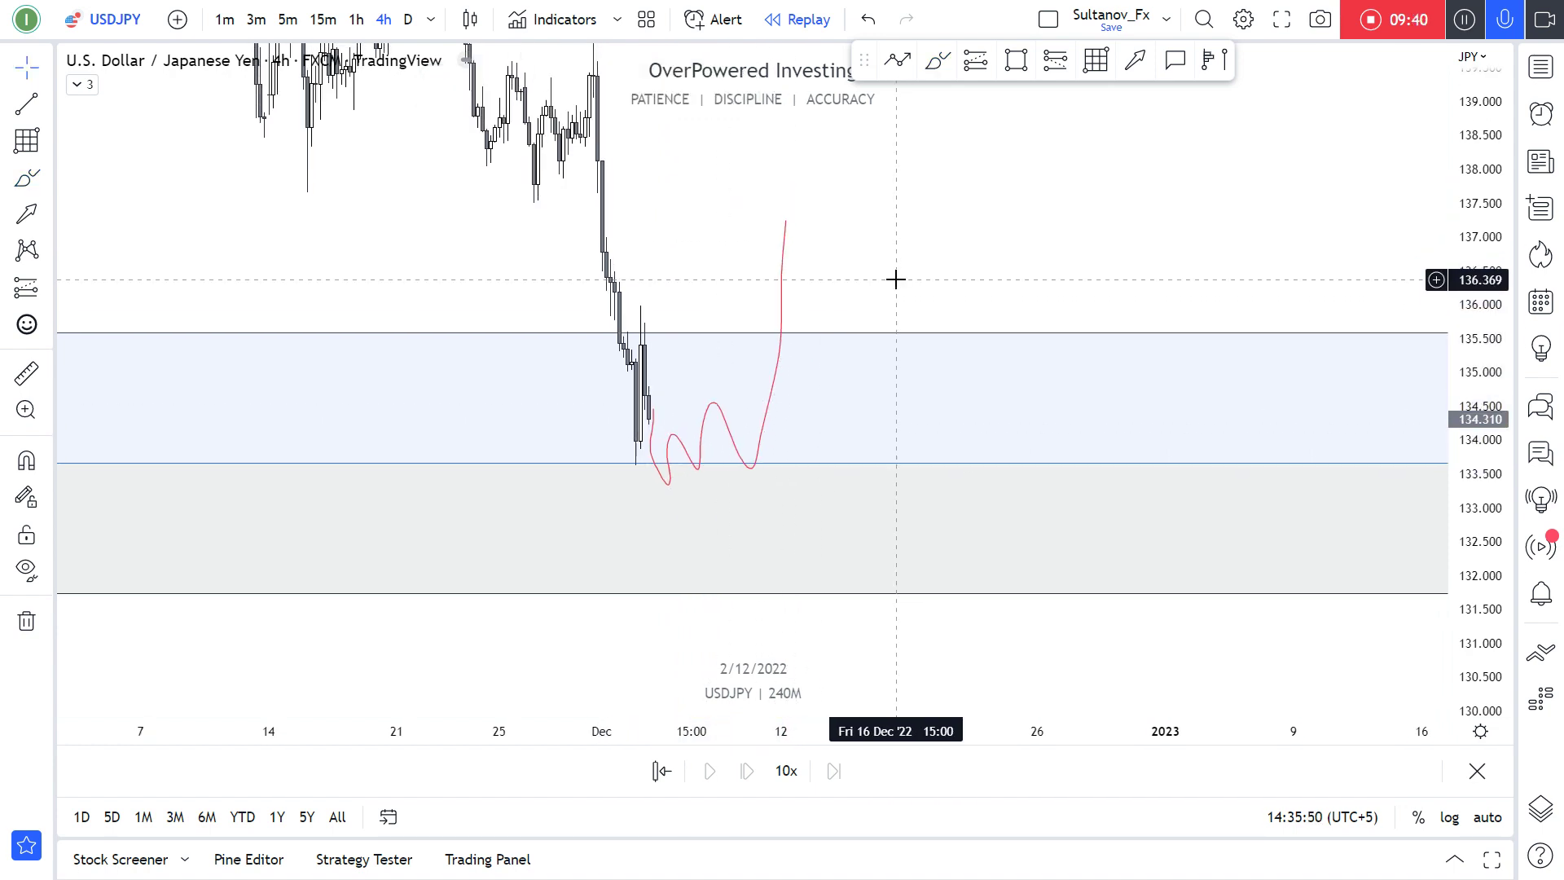
Brush a loop around the projected range inside the zone, and undo both brush drawings.
click(938, 59)
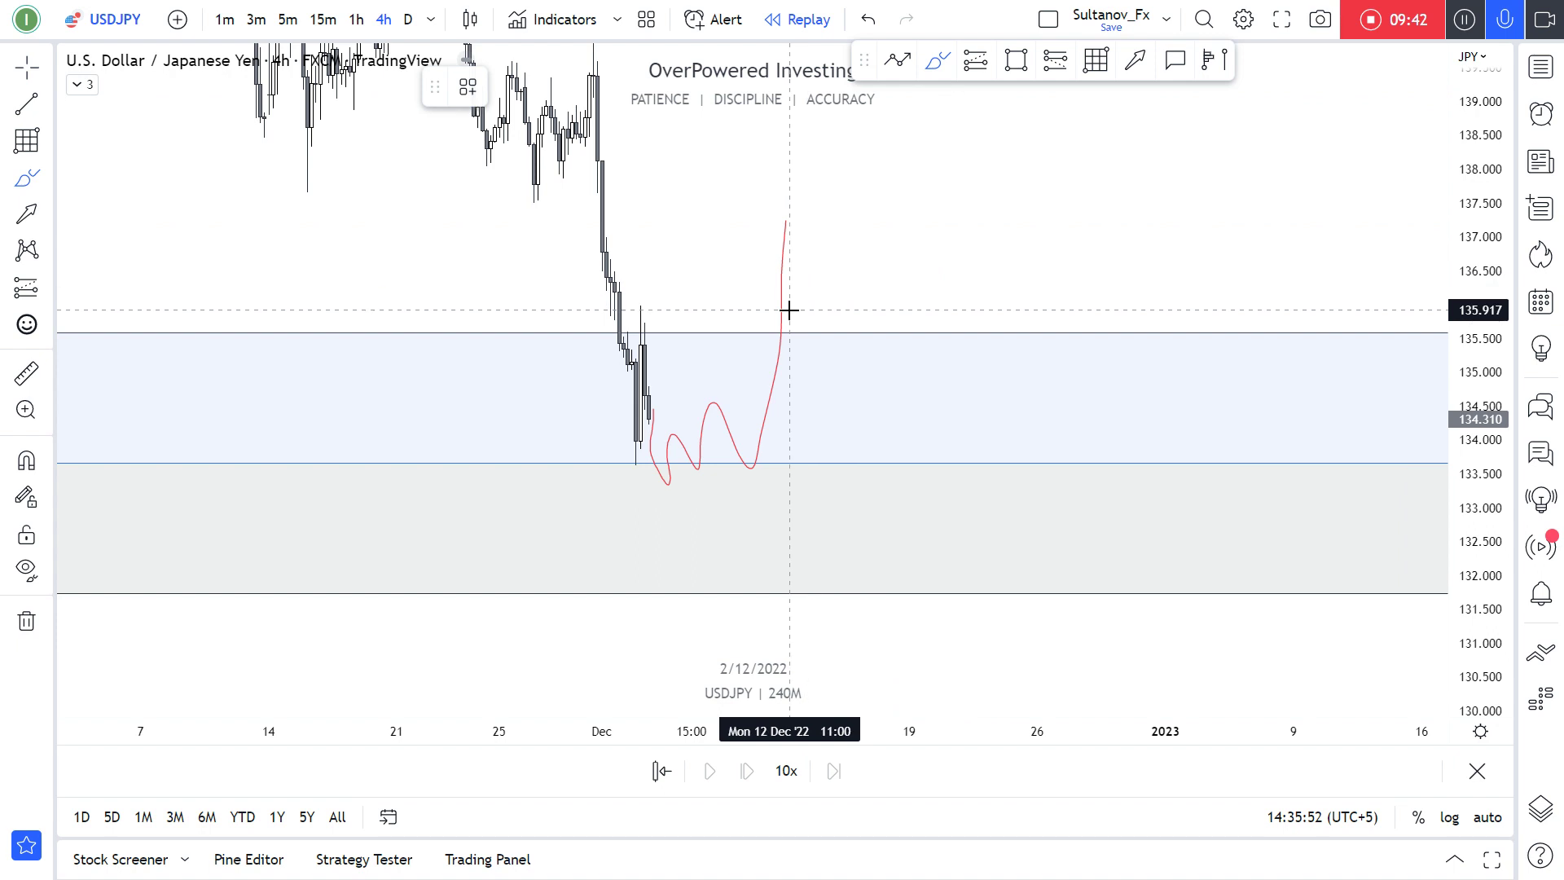
mouse_move(672, 364)
mouse_down()
mouse_move(768, 356)
mouse_move(580, 363)
mouse_up()
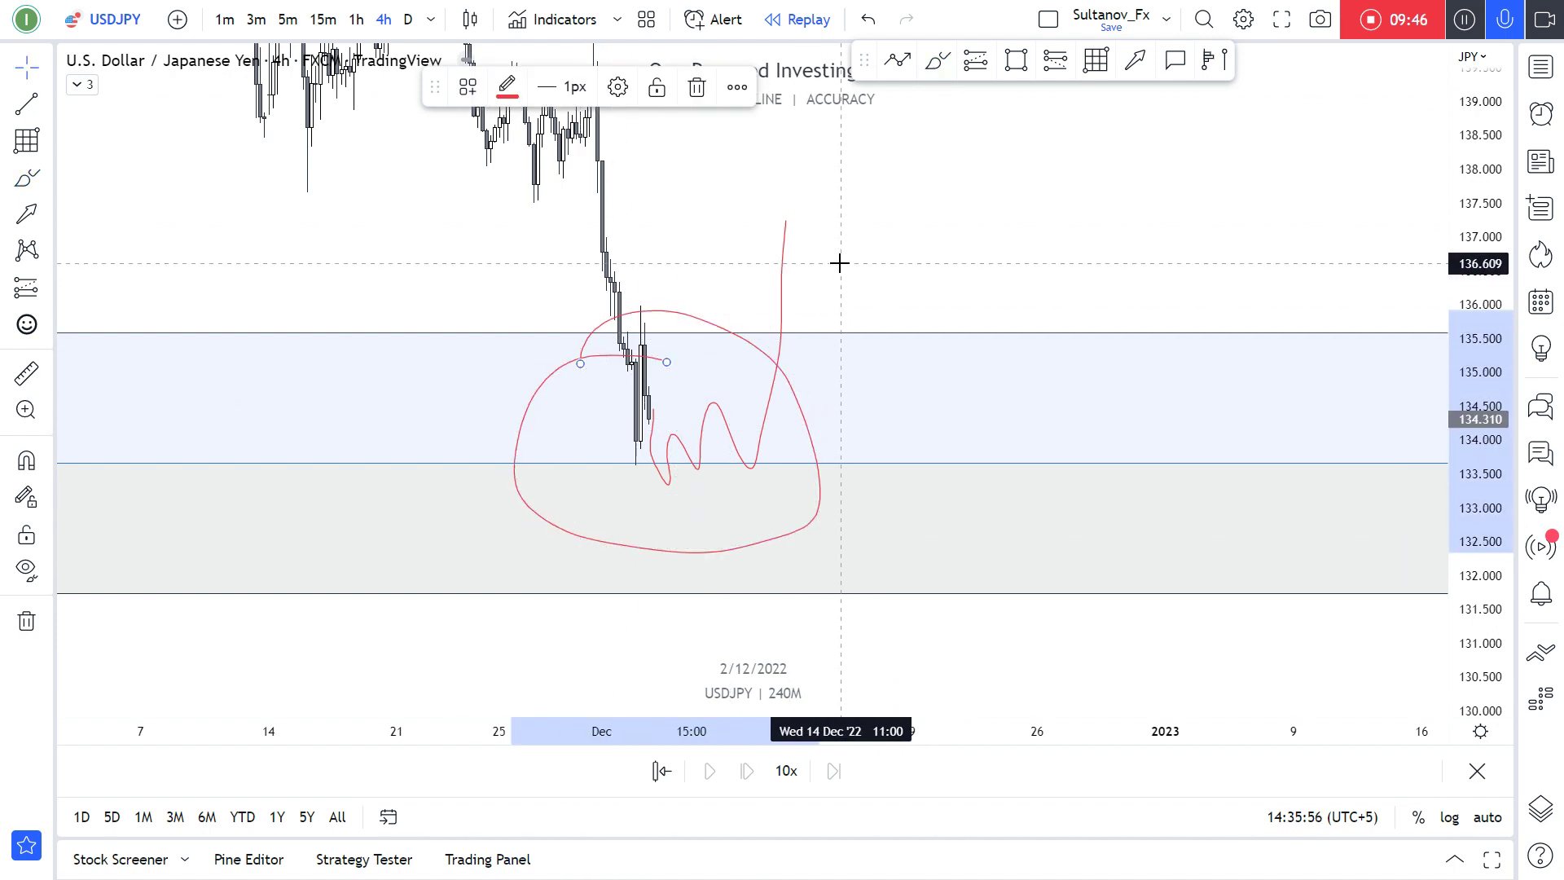
key(ctrl+z)
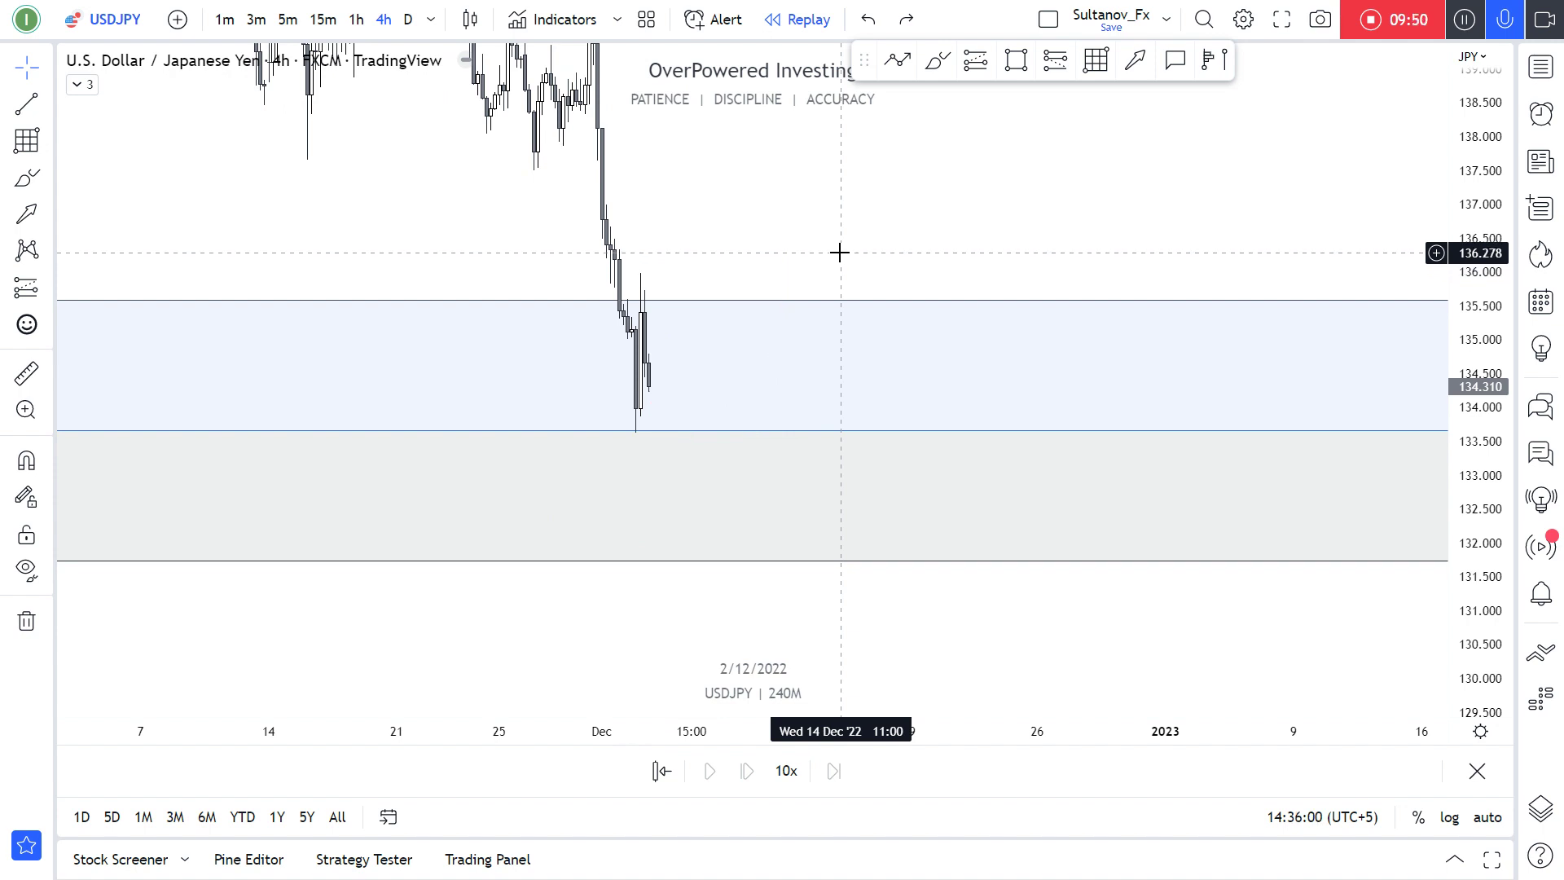
Switch USDJPY to the daily timeframe and brush a projected path ranging around the 0.5 level and rising to about 140.
text(D)
key(Return)
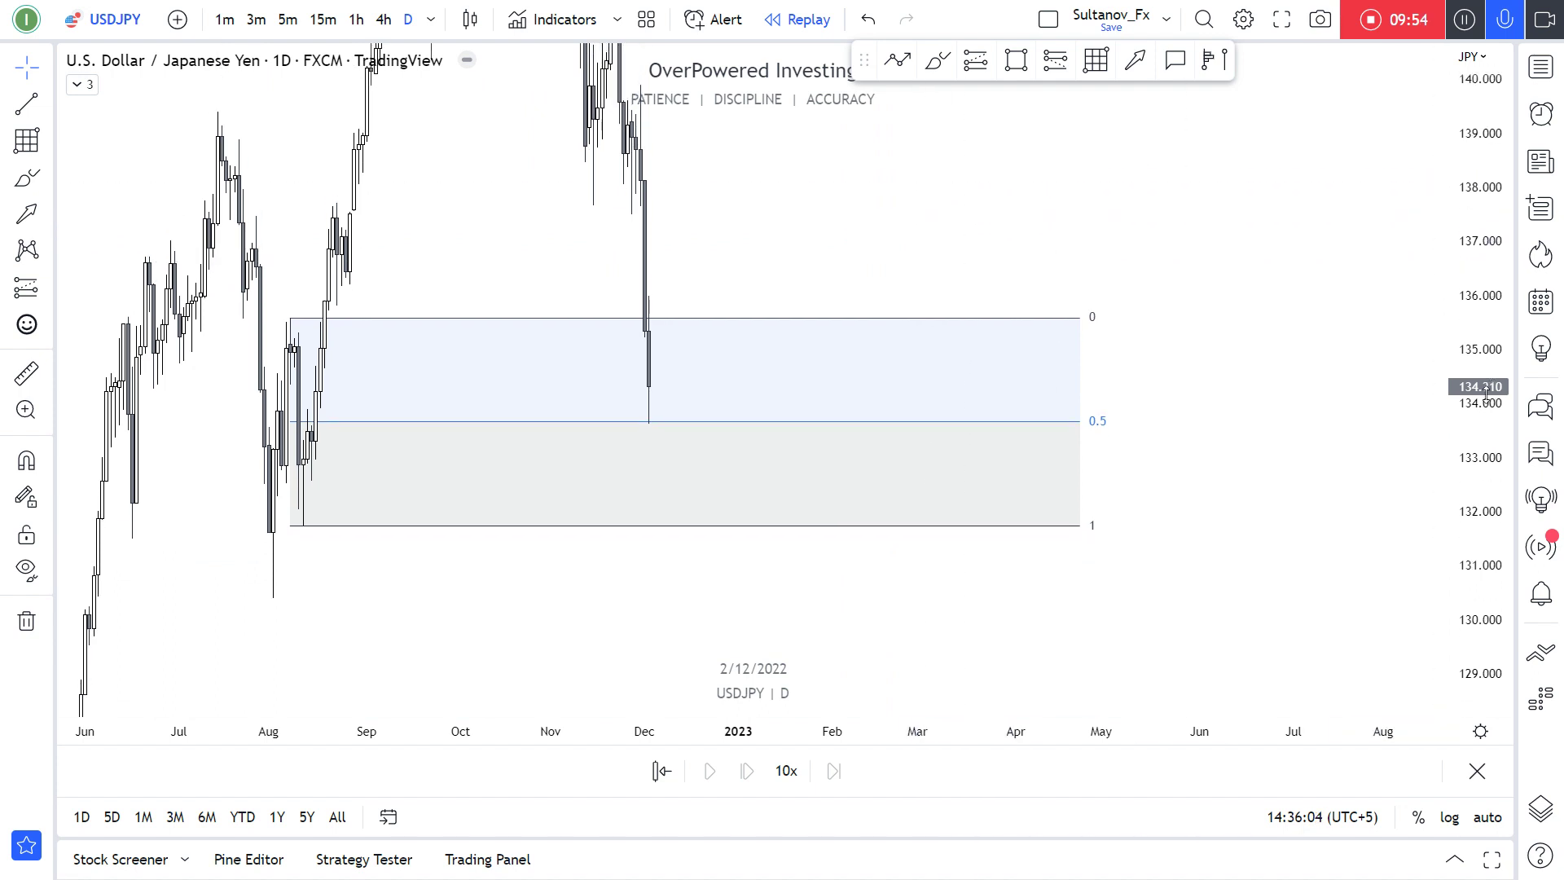
click(939, 61)
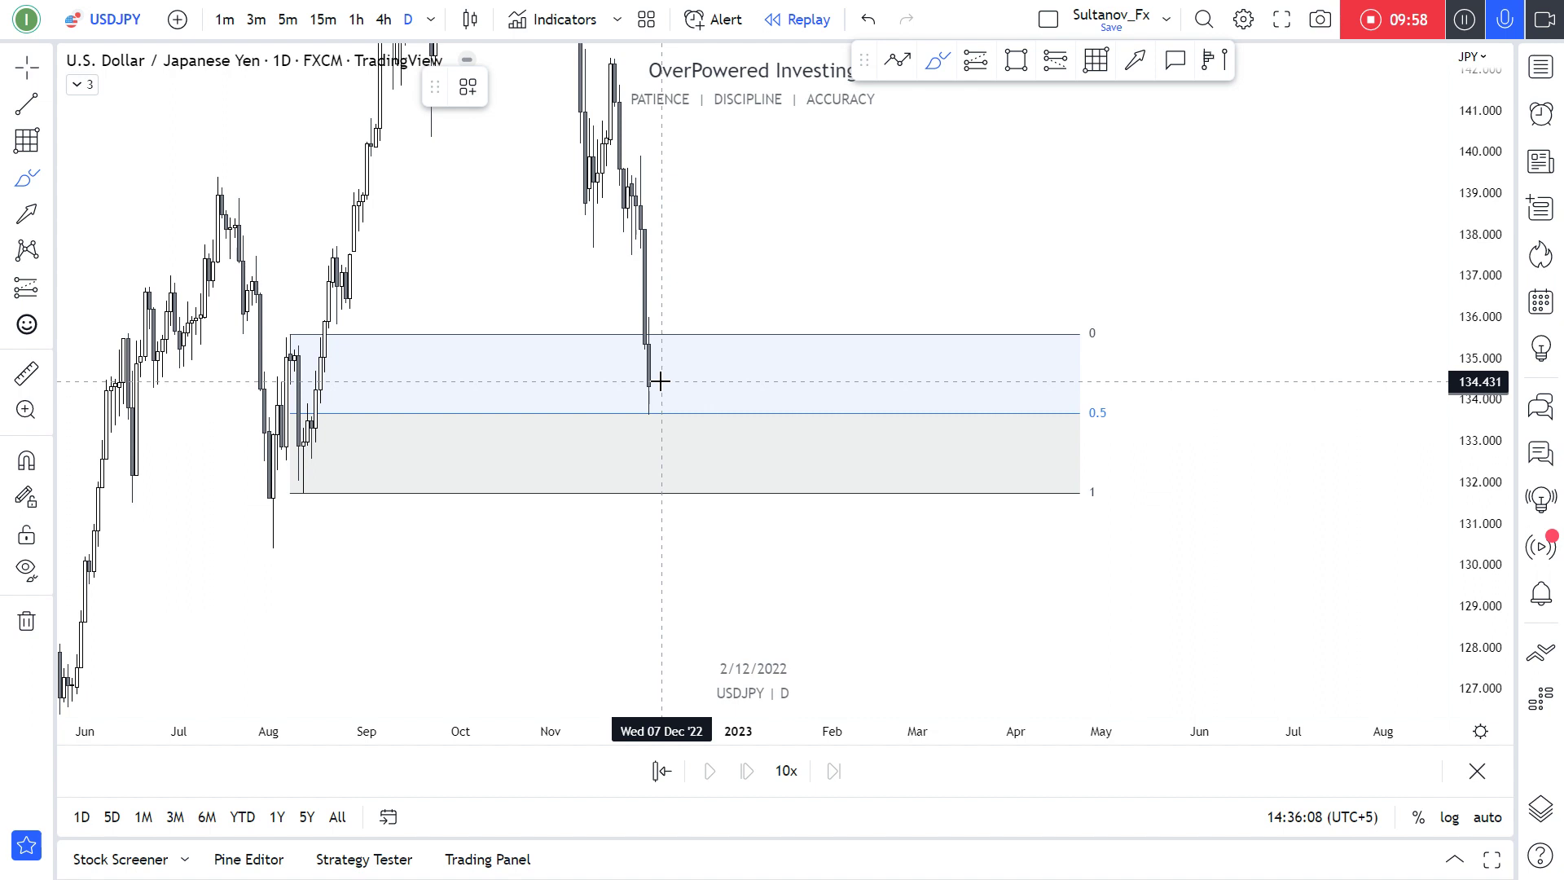
mouse_move(652, 358)
mouse_down()
mouse_move(679, 413)
mouse_move(730, 423)
mouse_move(755, 377)
mouse_move(773, 411)
mouse_move(810, 139)
mouse_up()
drag(915, 234, 903, 383)
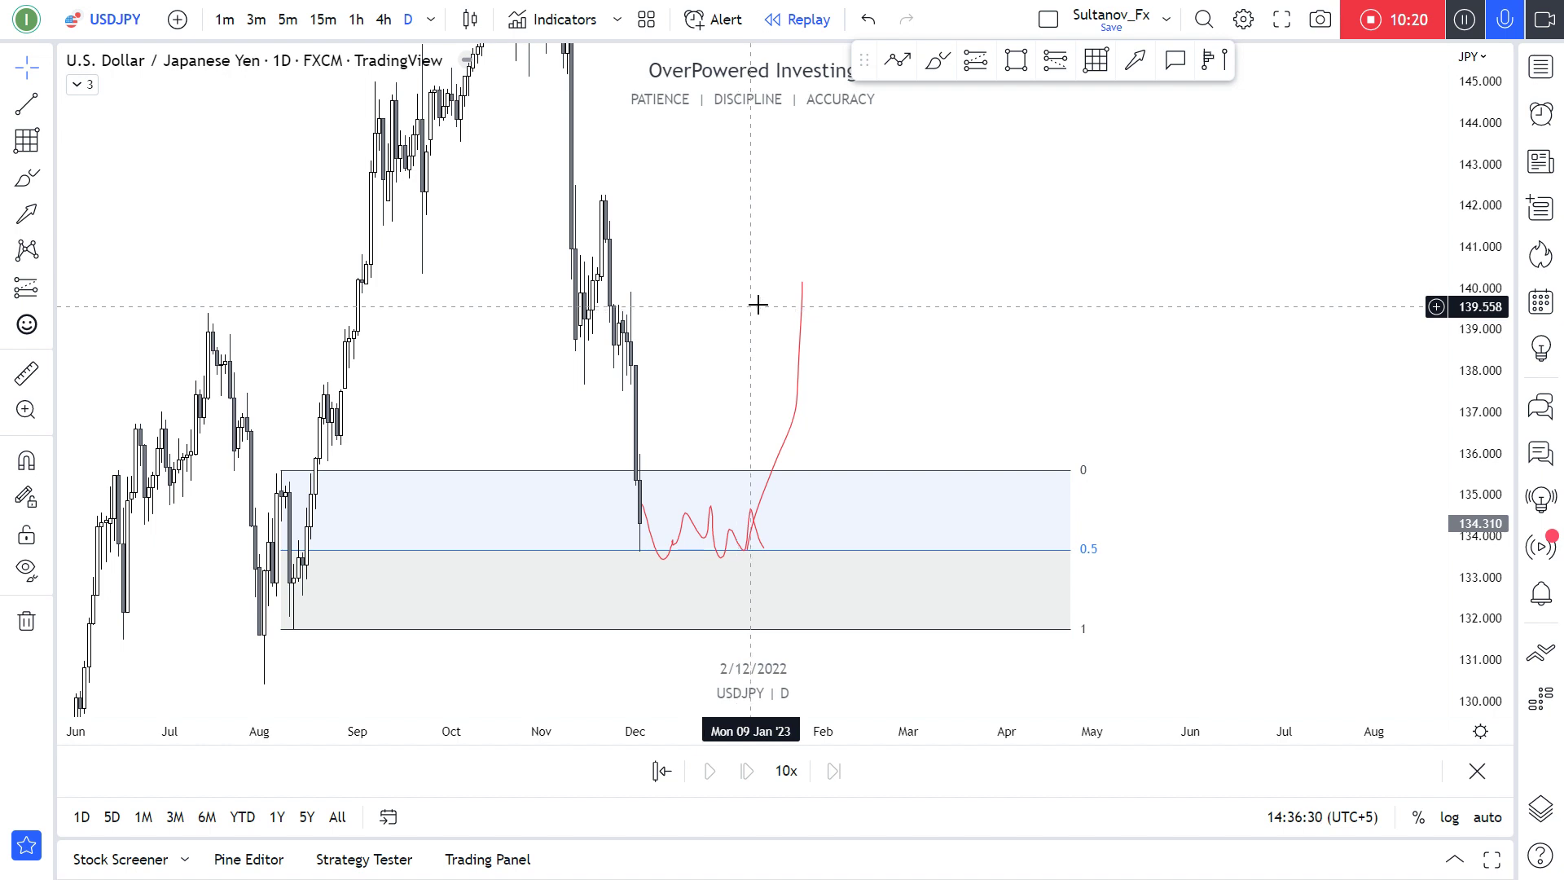
Switch the chart to AUDUSD on the weekly timeframe.
key(Down)
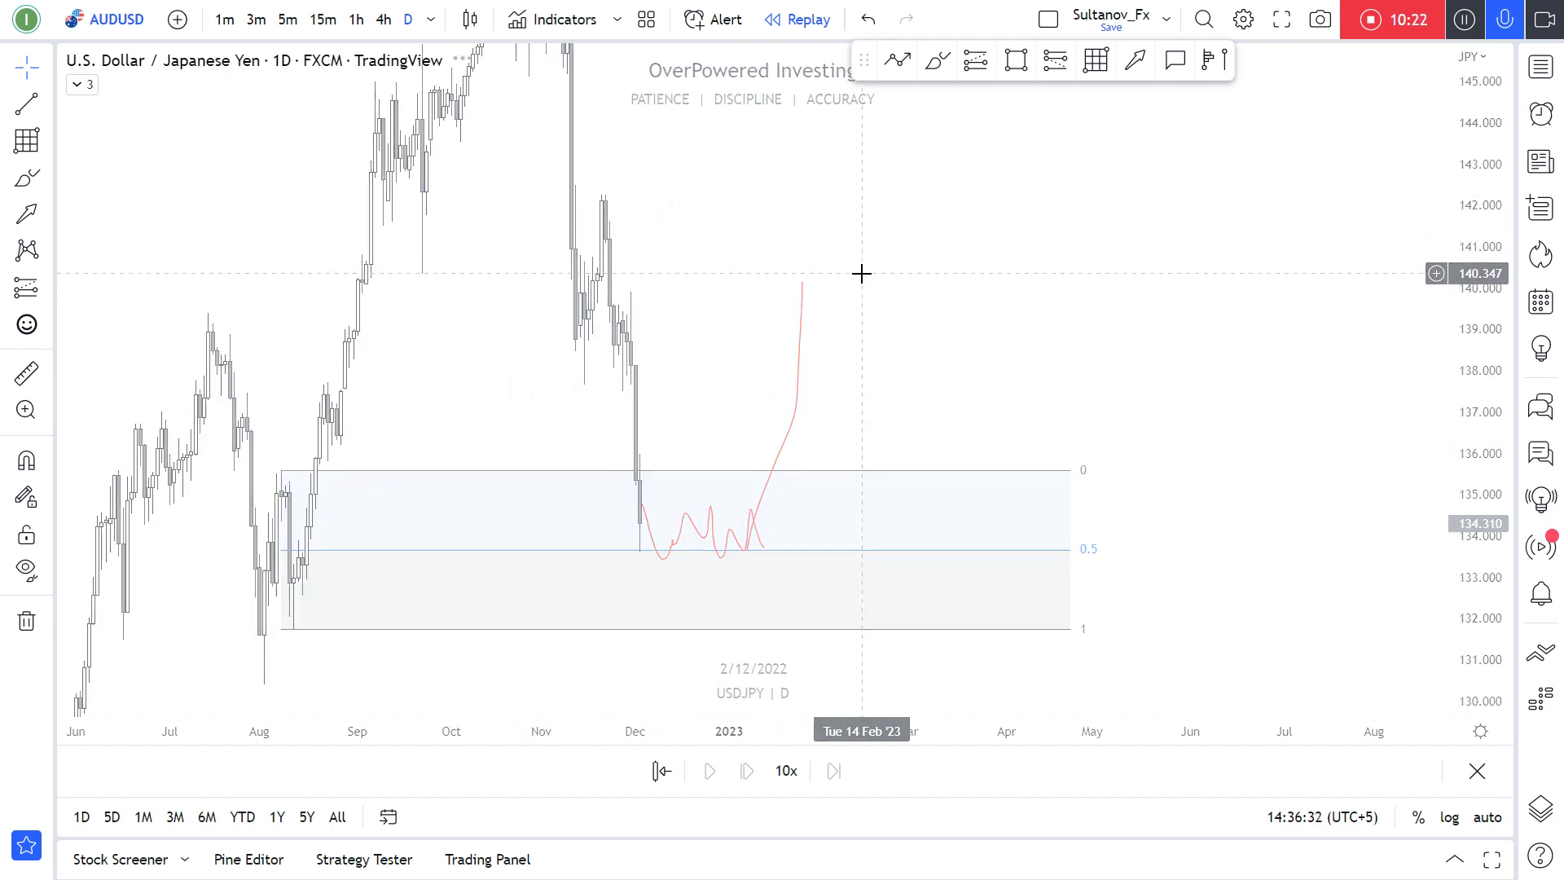
text(1w)
key(Return)
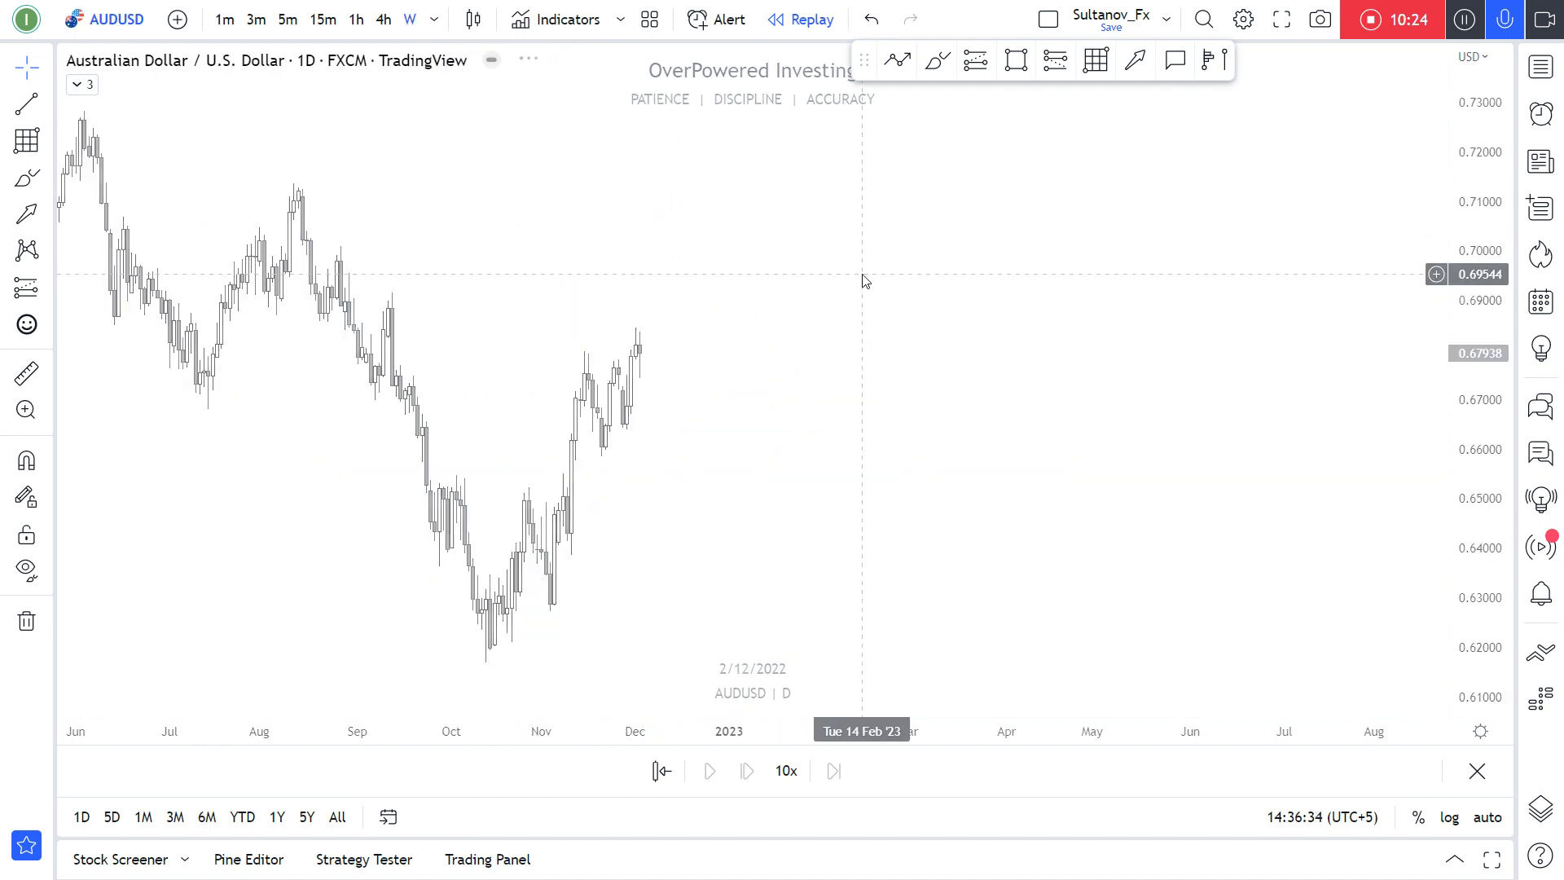
Draw a Gann box on the AUDUSD weekly chart from 12 September 2022 at about 0.667 up to about 0.691.
scroll(653, 363, up, 4)
scroll(654, 363, down, 3)
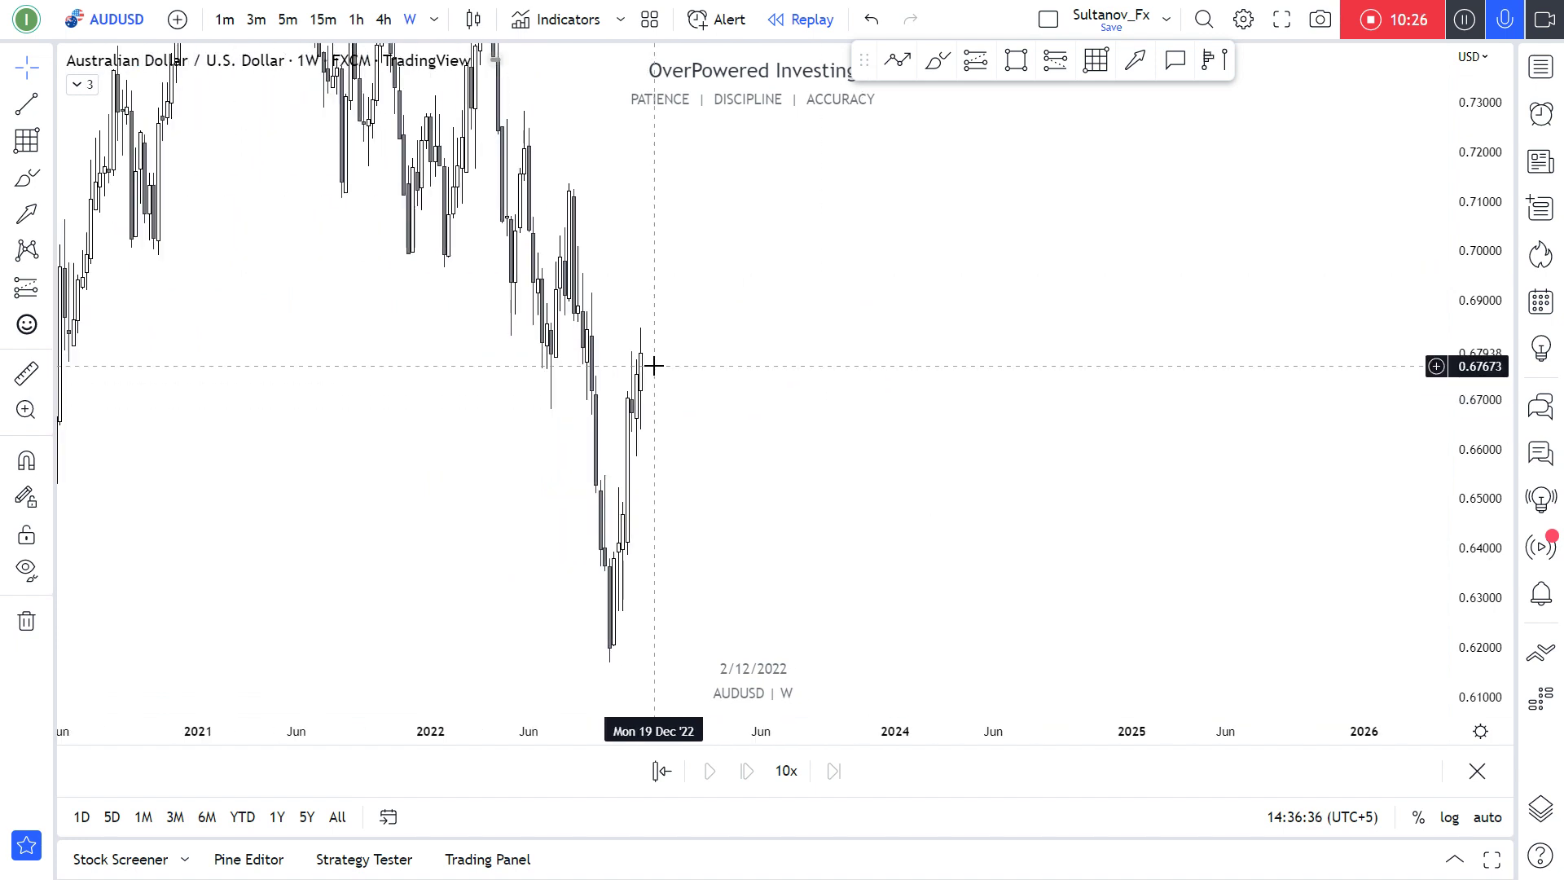
scroll(671, 404, up, 4)
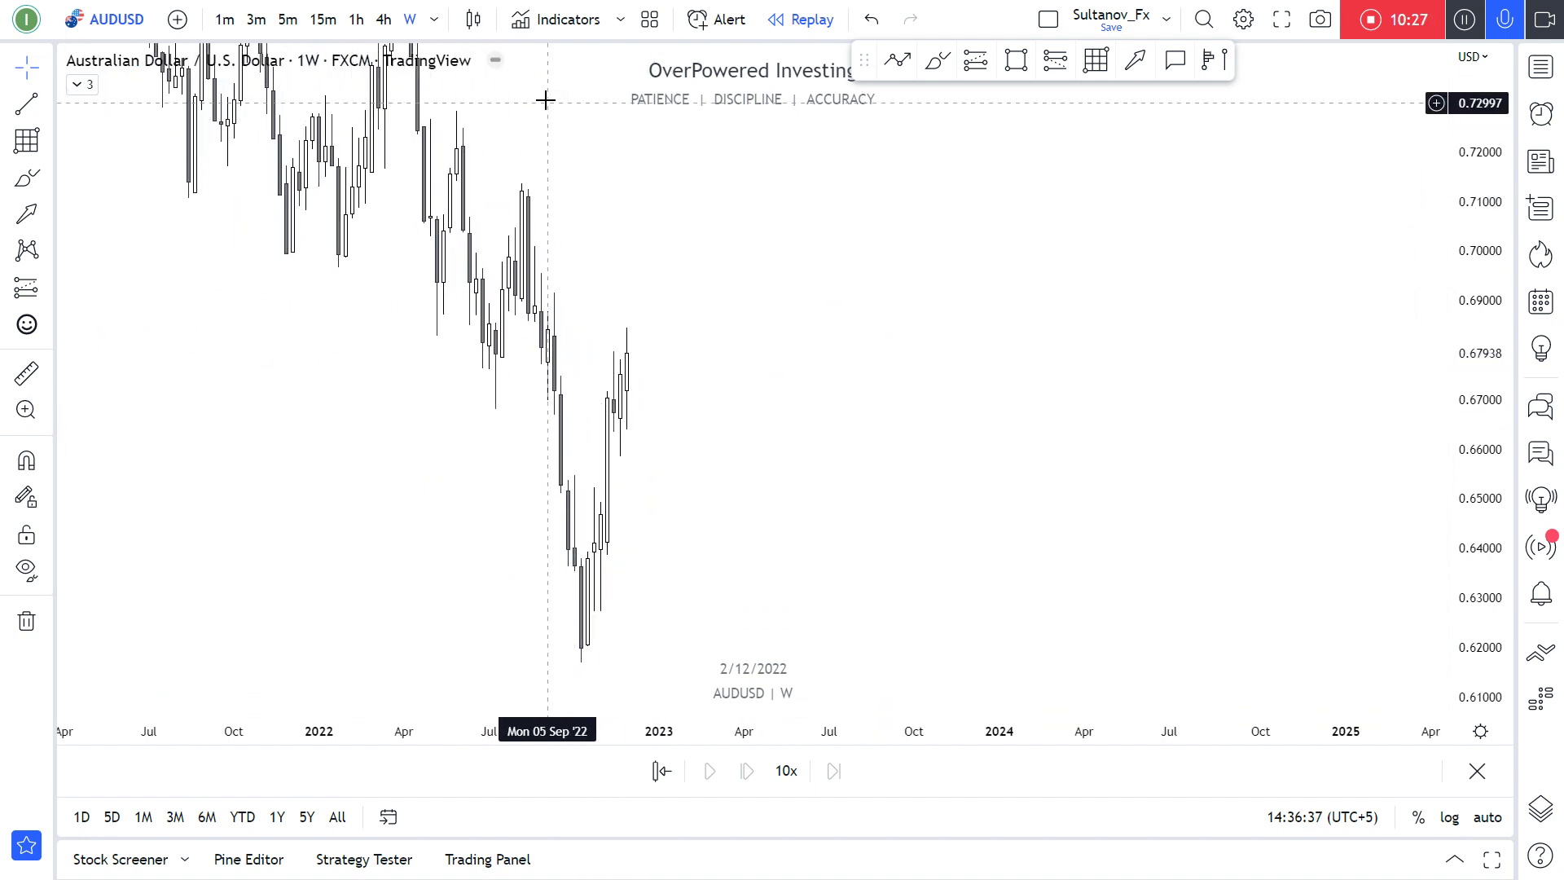
click(1094, 69)
key(ctrl)
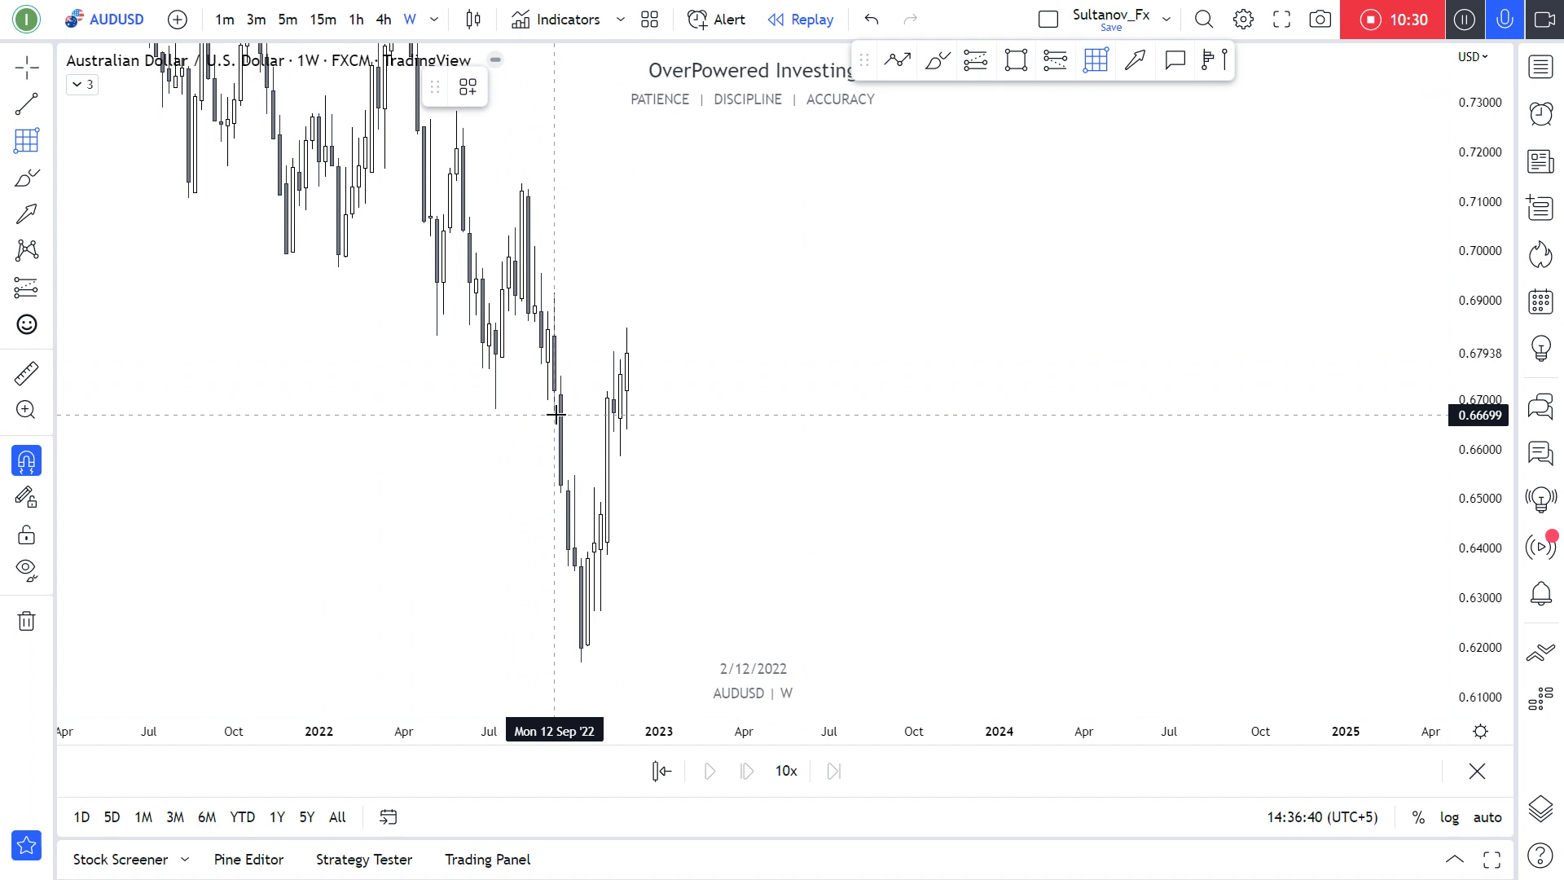
ctrl+click(555, 414)
click(907, 291)
click(1064, 276)
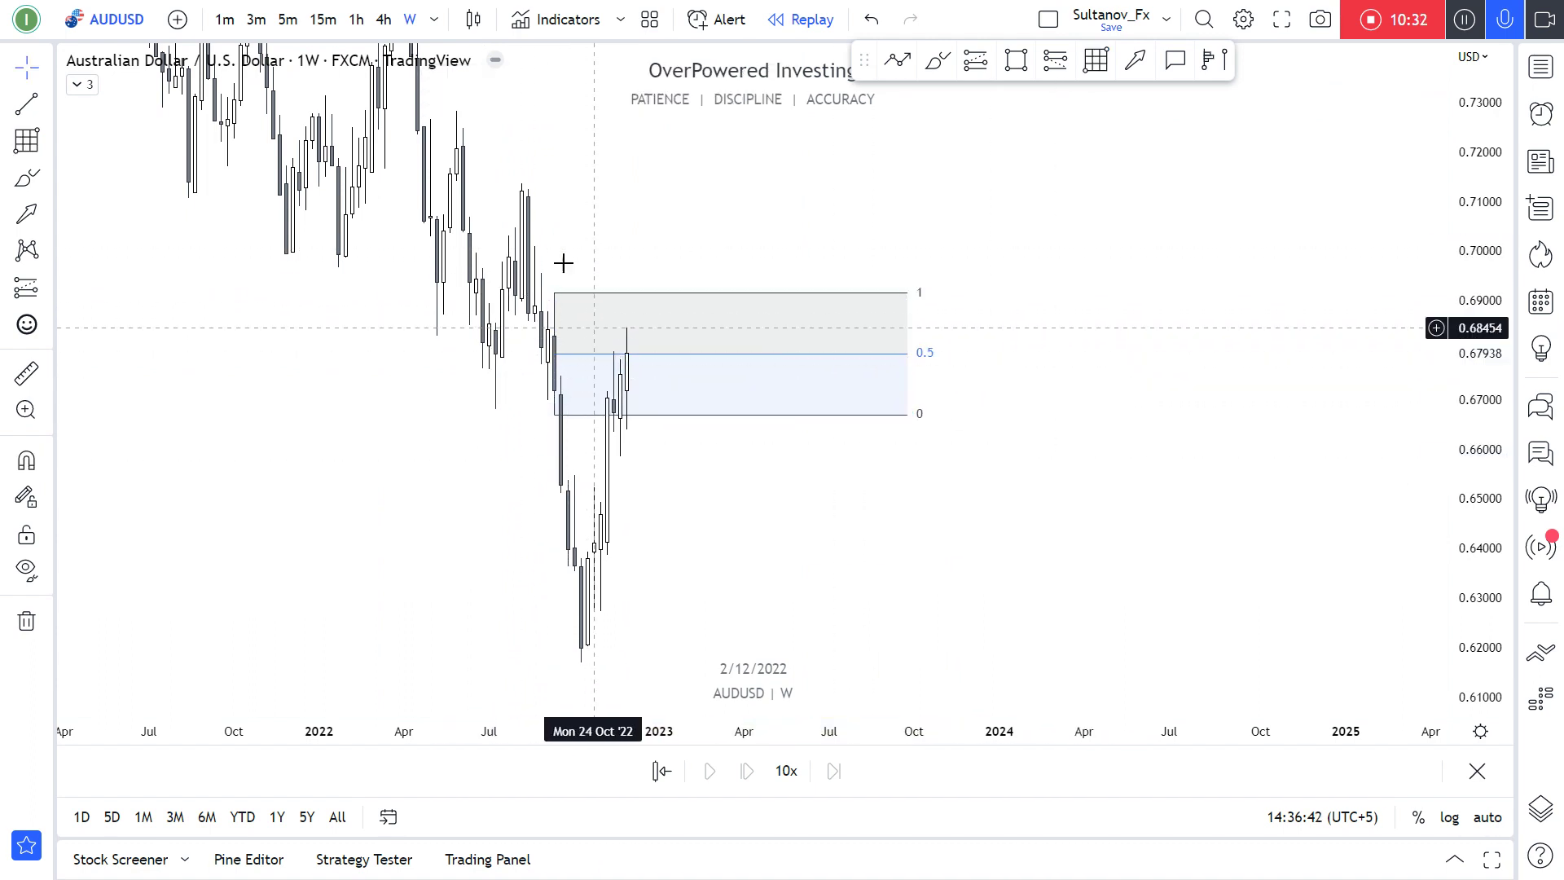
Reshape the Gann box to start in late August 2022 and span about 0.686 to 0.701, and brush a projected drop to about 0.665.
drag(555, 292, 535, 246)
drag(534, 414, 535, 323)
click(567, 471)
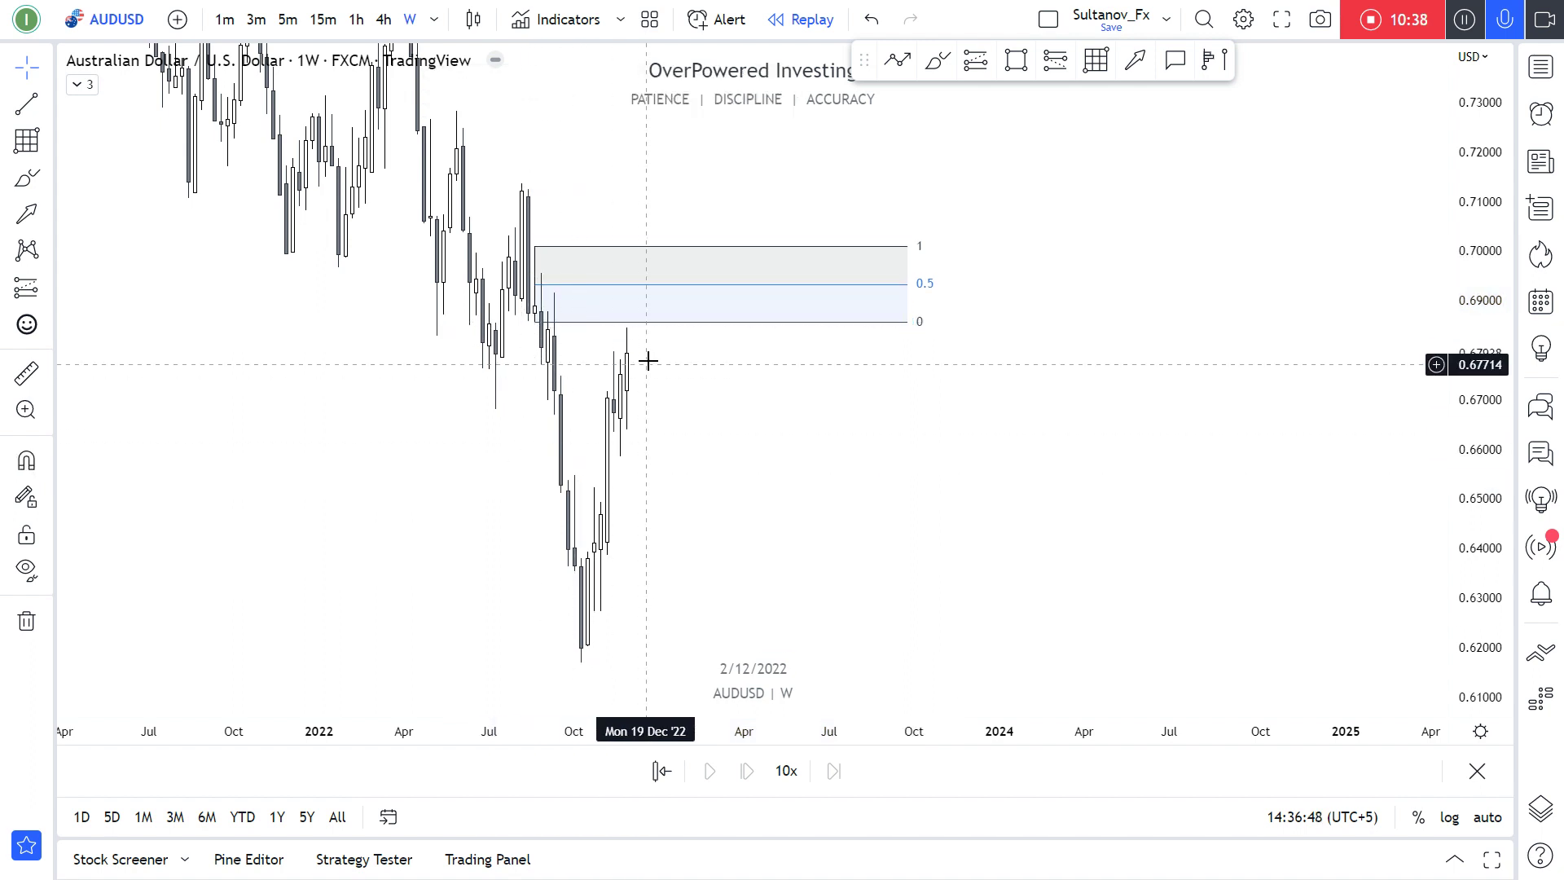
click(938, 59)
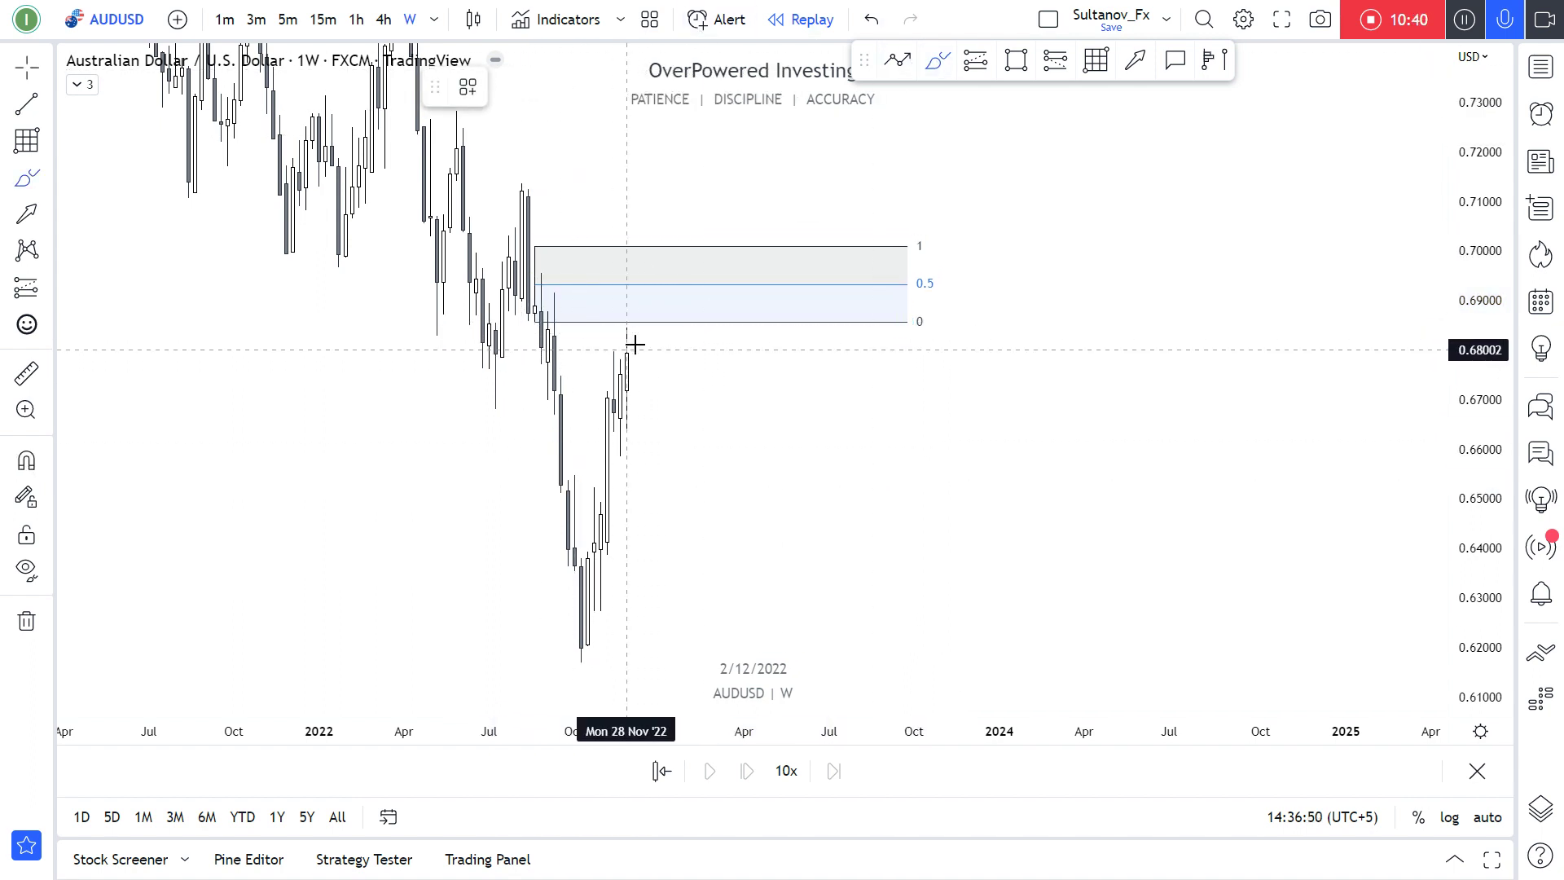
mouse_move(640, 349)
mouse_down()
mouse_move(644, 315)
mouse_move(671, 310)
mouse_move(716, 352)
mouse_move(744, 496)
mouse_move(735, 485)
mouse_move(843, 426)
mouse_up()
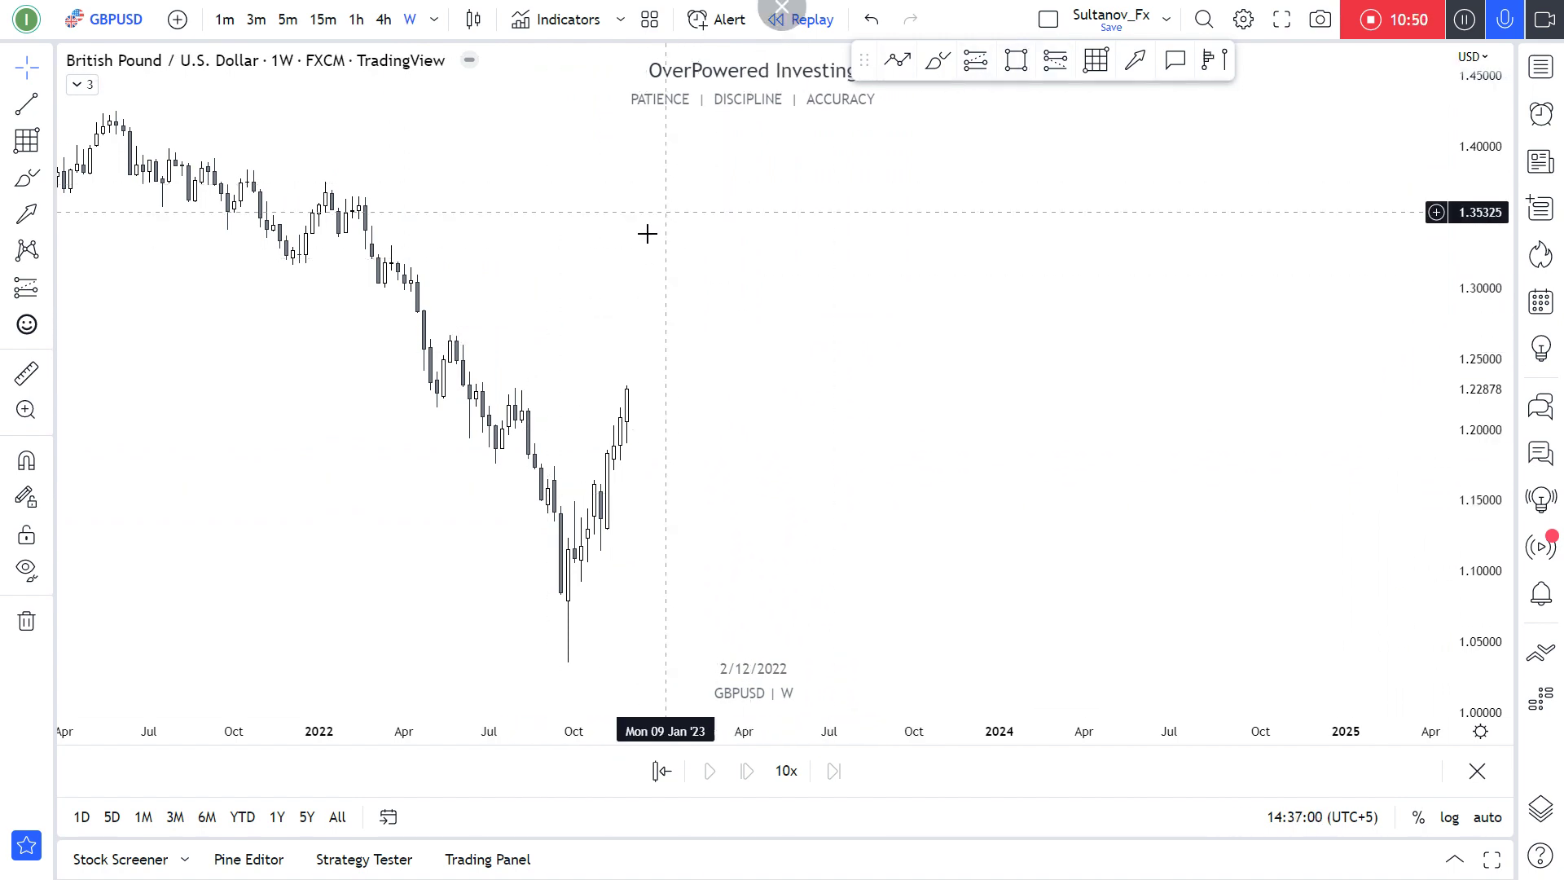
Draw a Fibonacci retracement on the GBPUSD weekly chart from the 23 May 2022 high near 1.267 to the late September low near 1.036.
drag(664, 132, 800, 217)
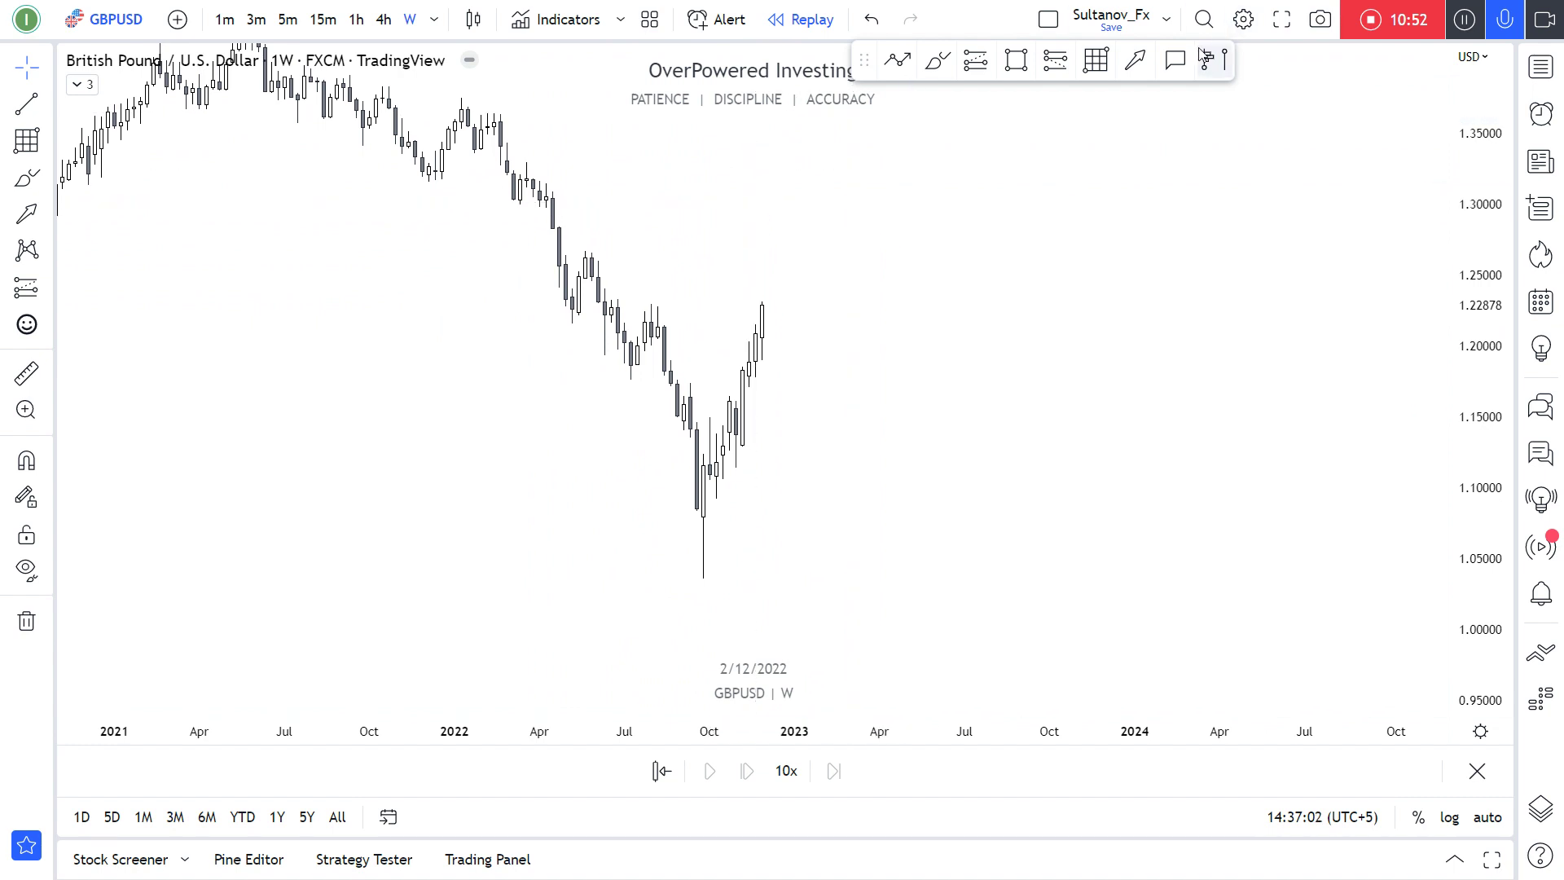
click(961, 62)
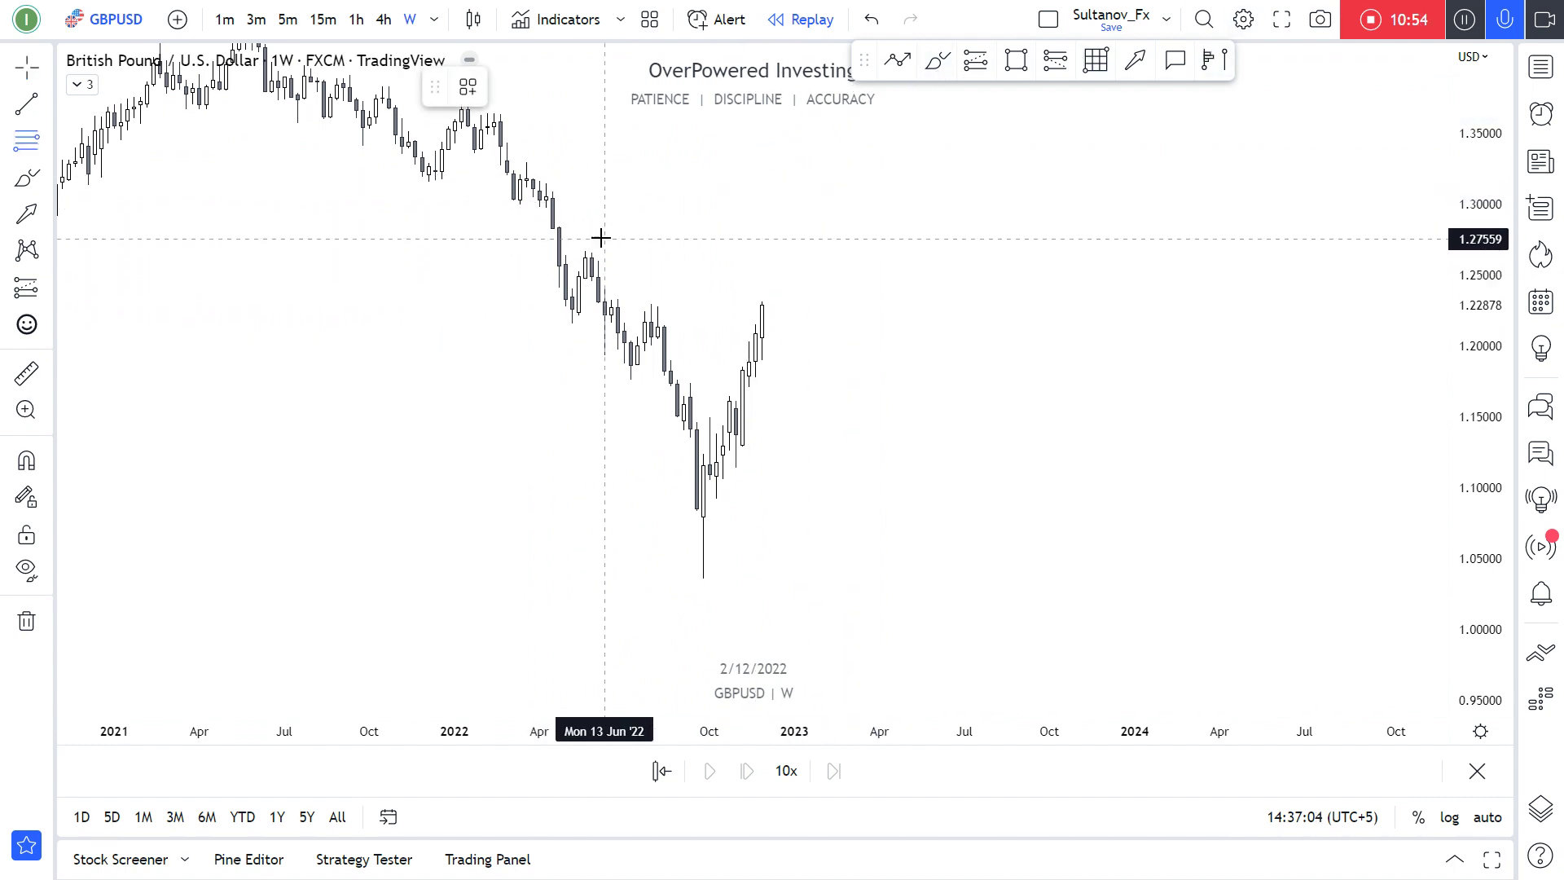
click(582, 246)
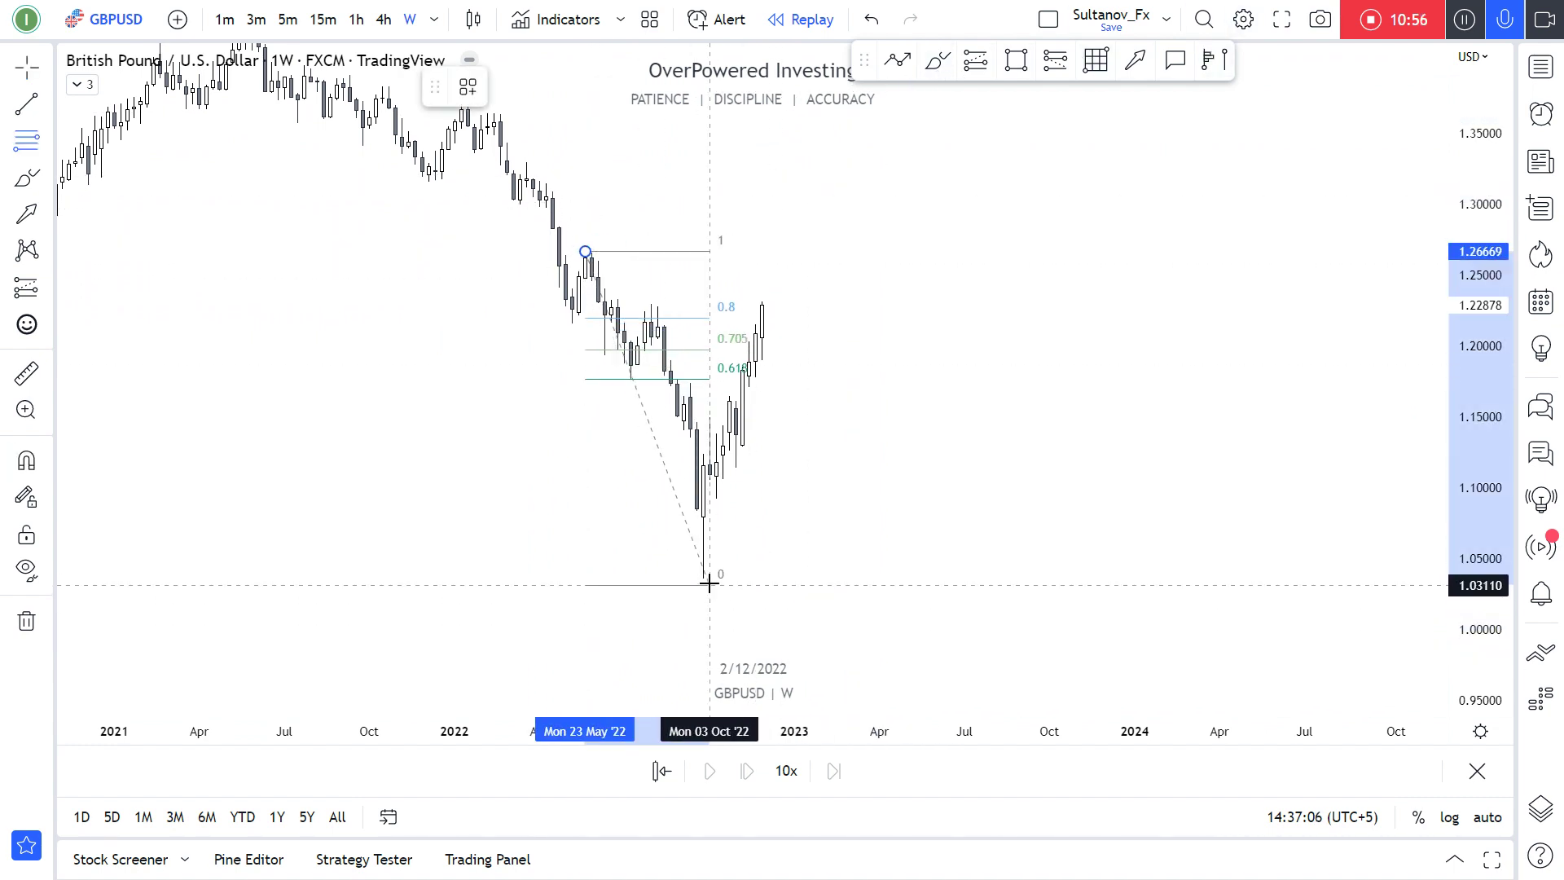
click(703, 579)
click(769, 540)
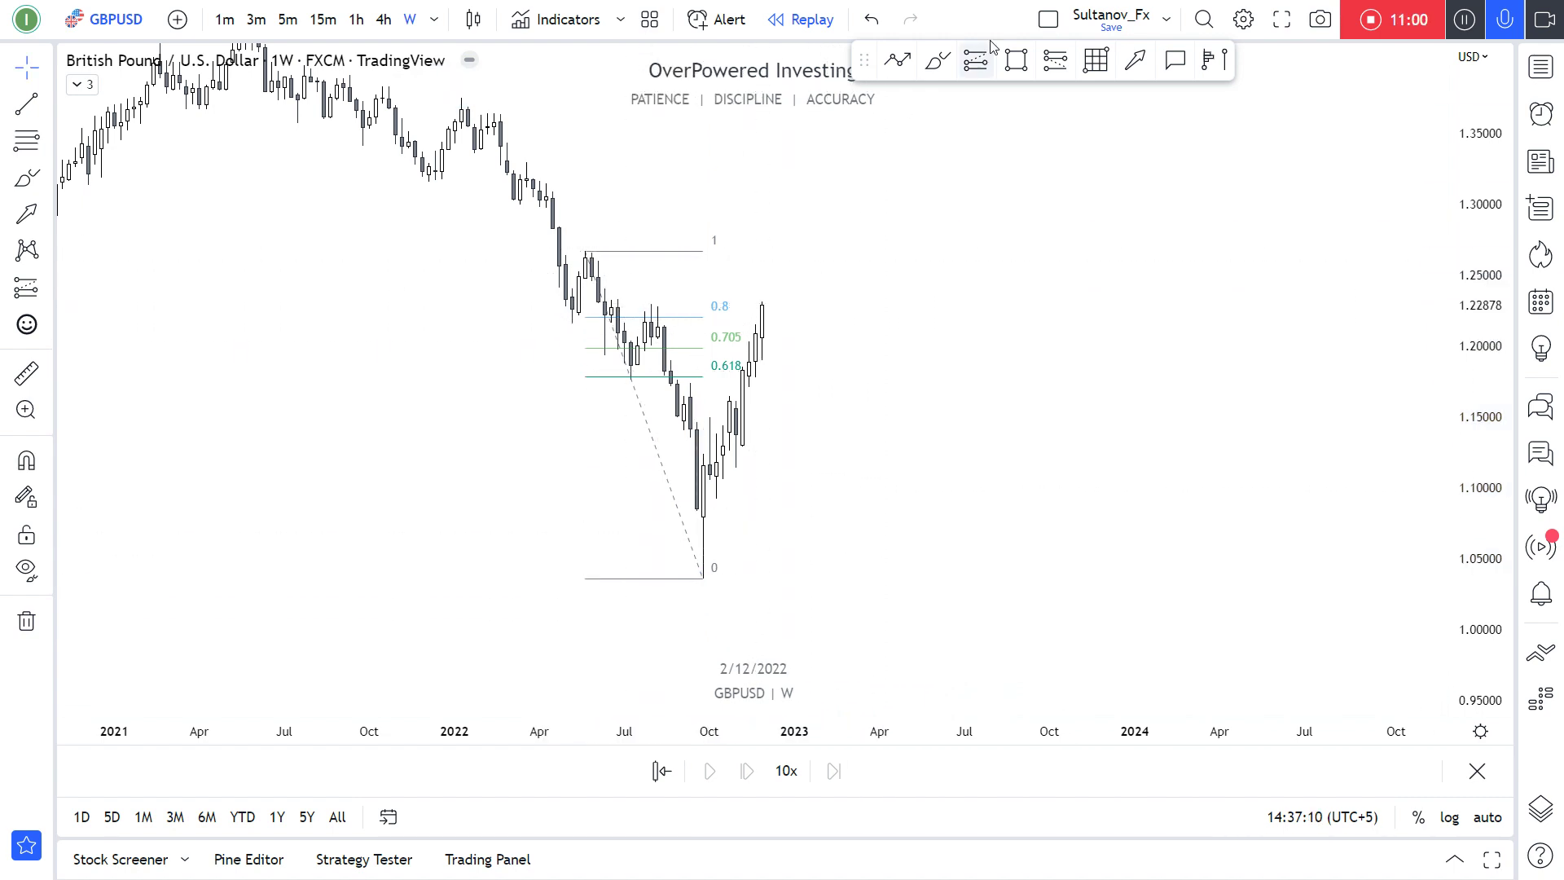
click(1015, 60)
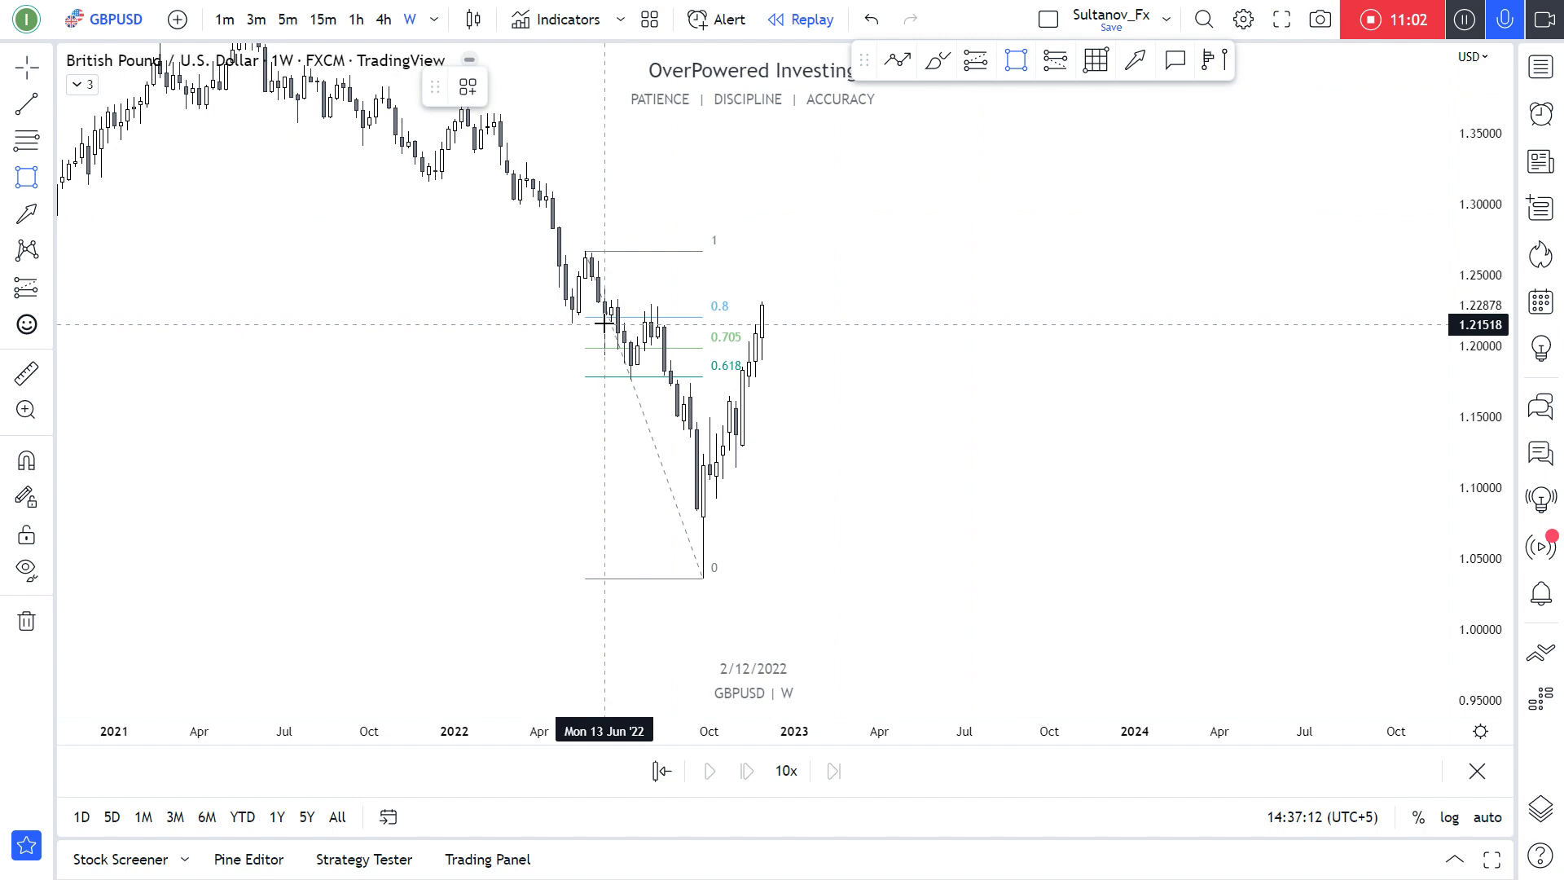
drag(573, 345, 951, 302)
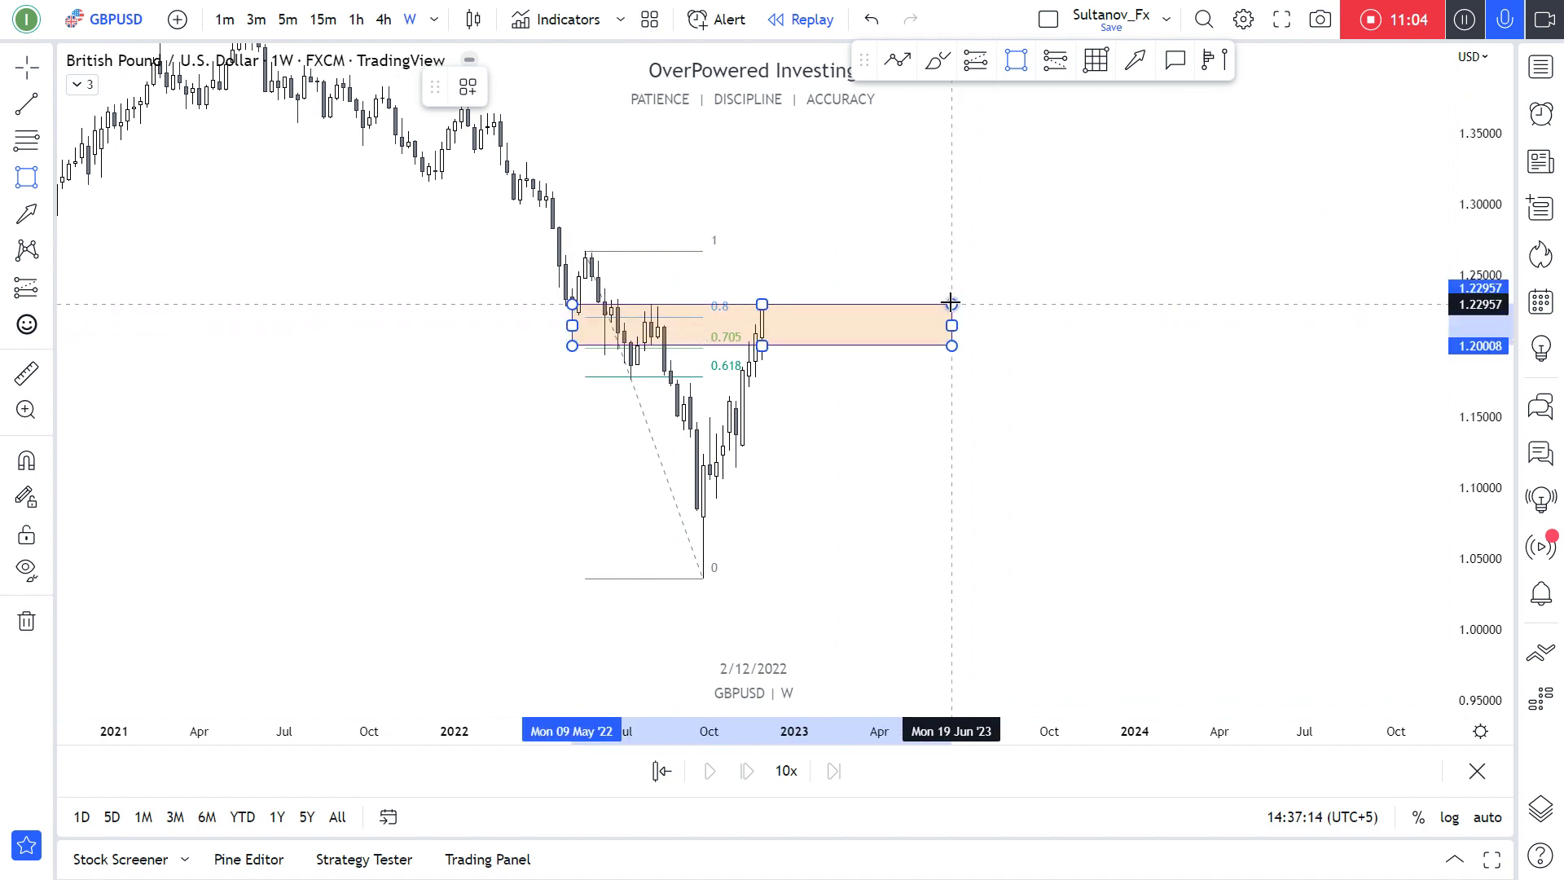
click(998, 335)
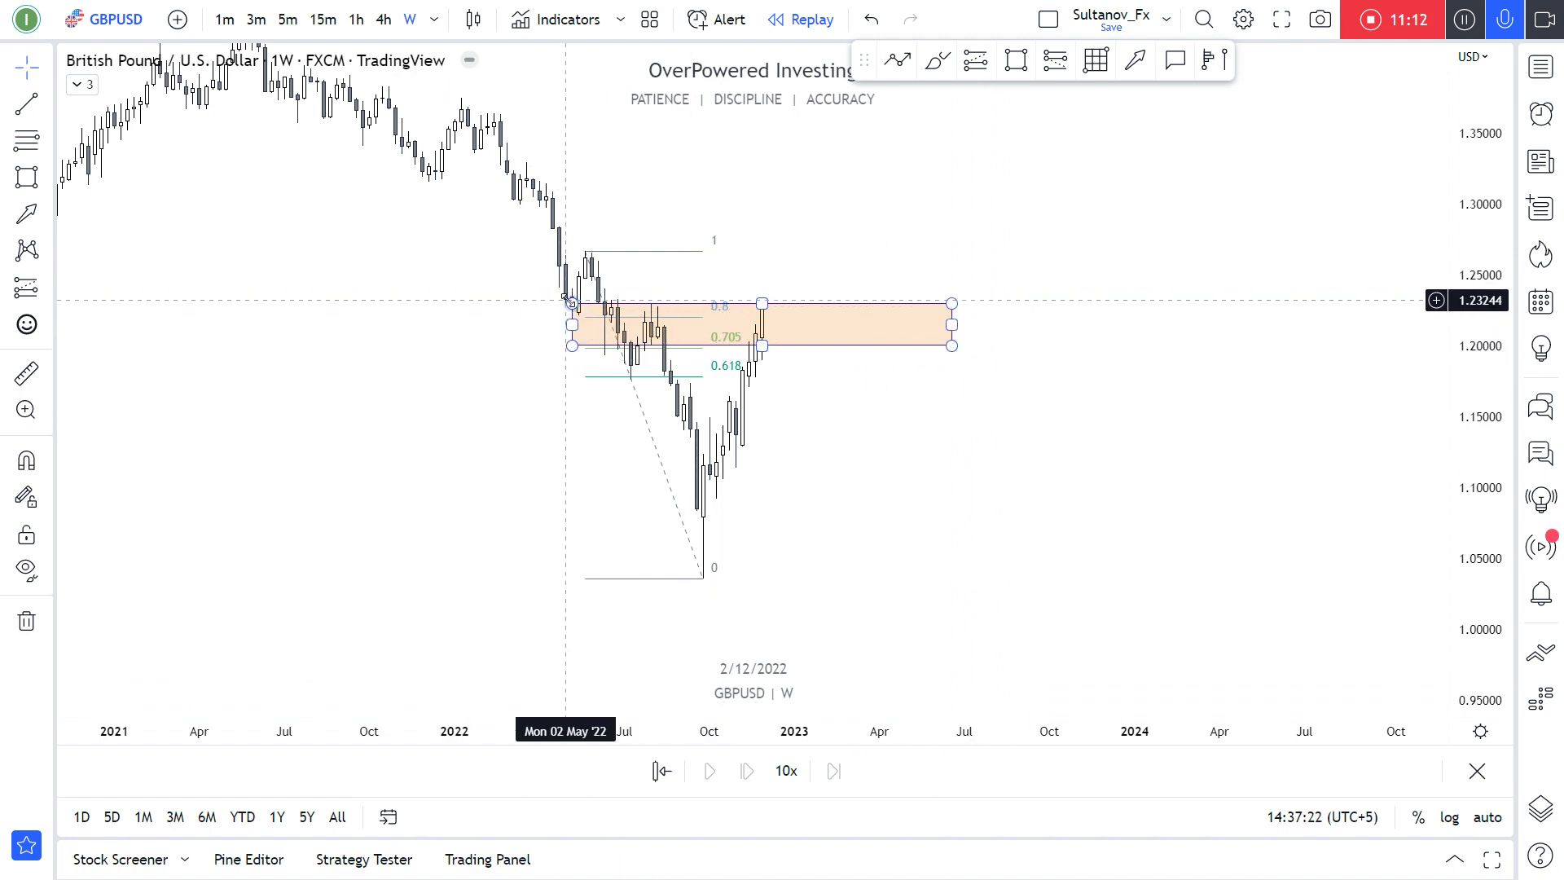
click(579, 318)
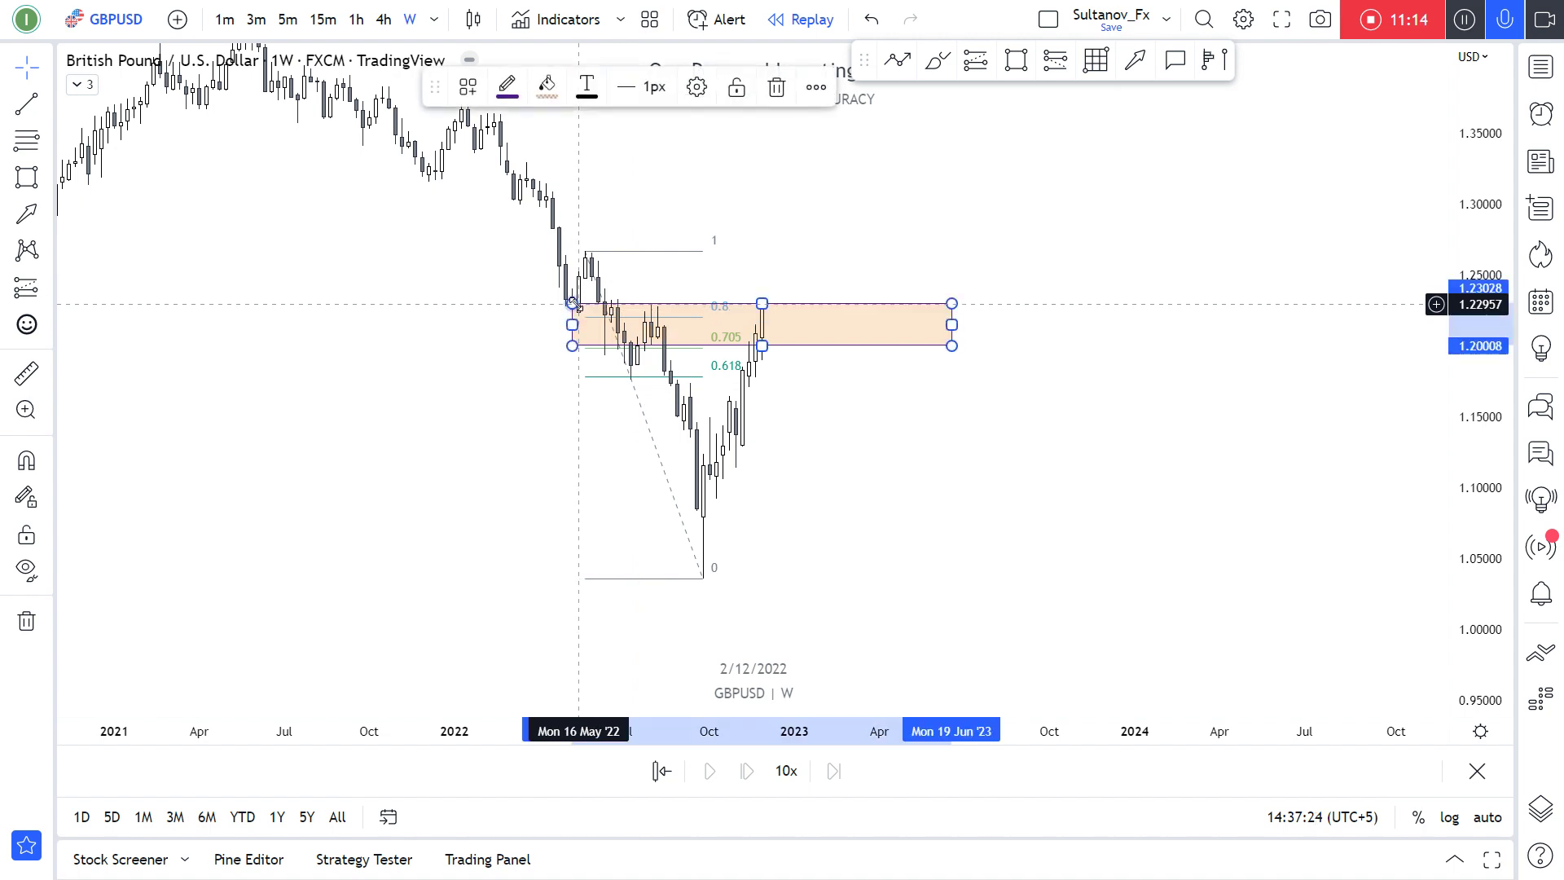
key(Delete)
Draw a Gann box on GBPUSD from 9 May 2022 at about 1.216 to 28 August 2023 at about 1.268.
click(1096, 59)
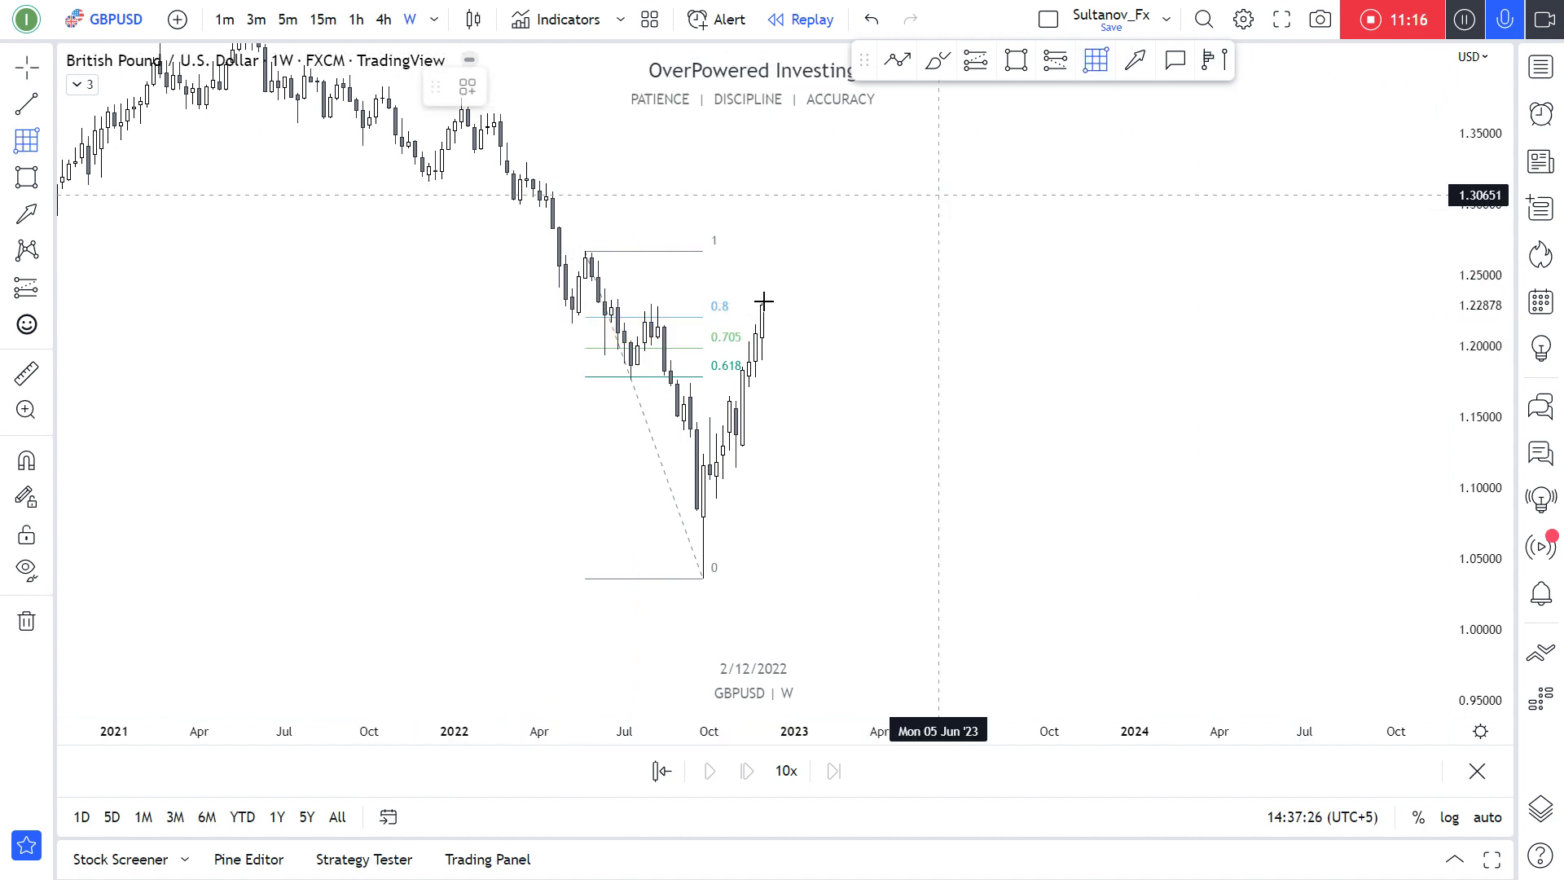
click(574, 329)
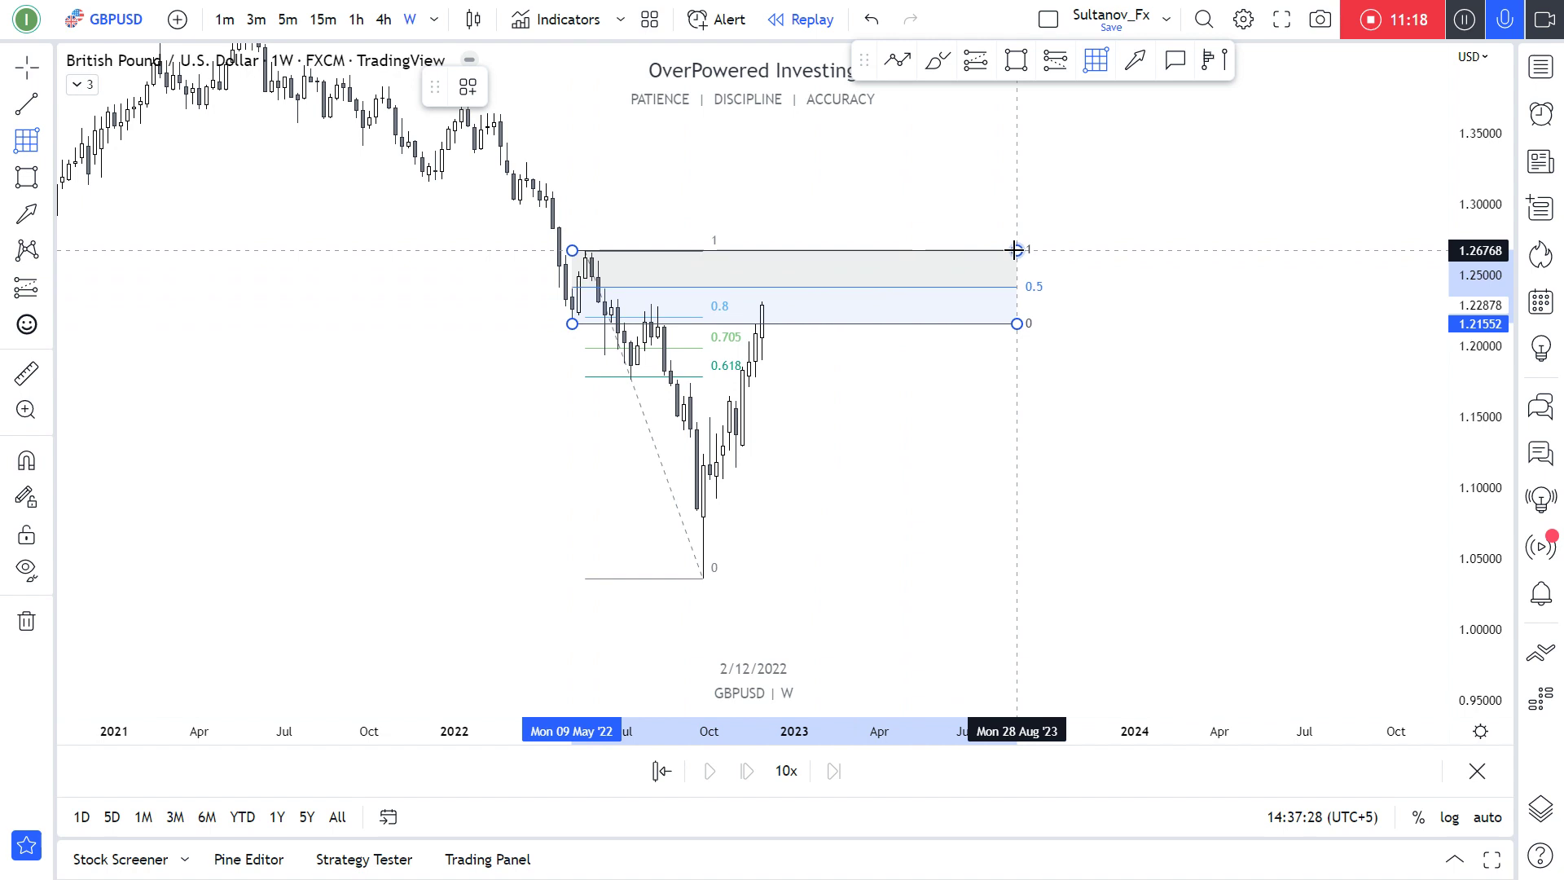
click(1017, 252)
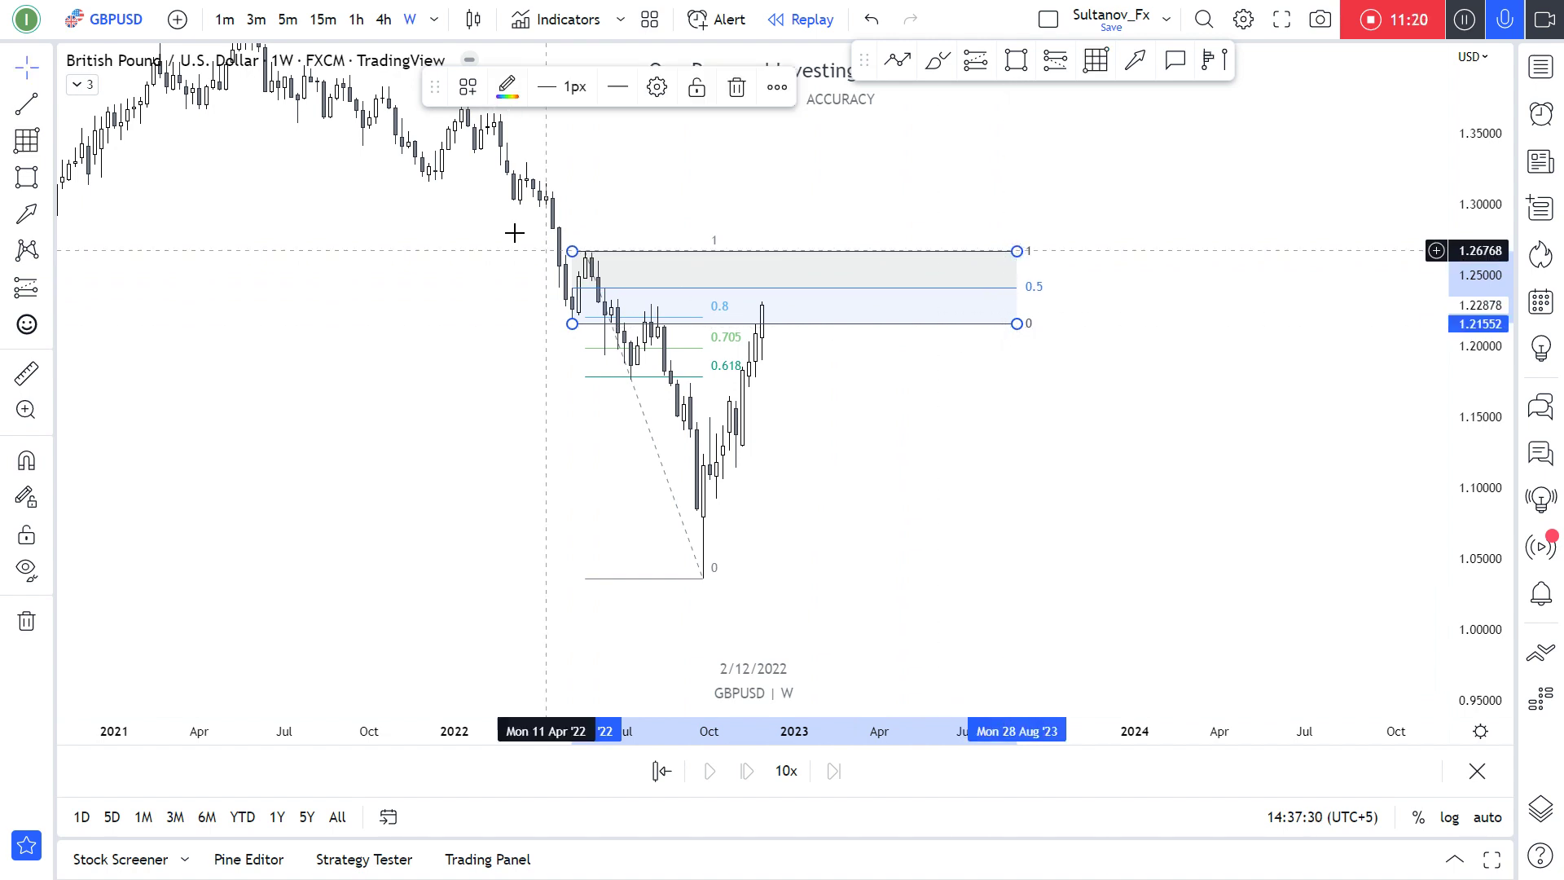
click(611, 217)
click(938, 60)
mouse_move(567, 337)
mouse_down()
mouse_move(586, 244)
mouse_move(559, 333)
mouse_up()
key(ctrl+z)
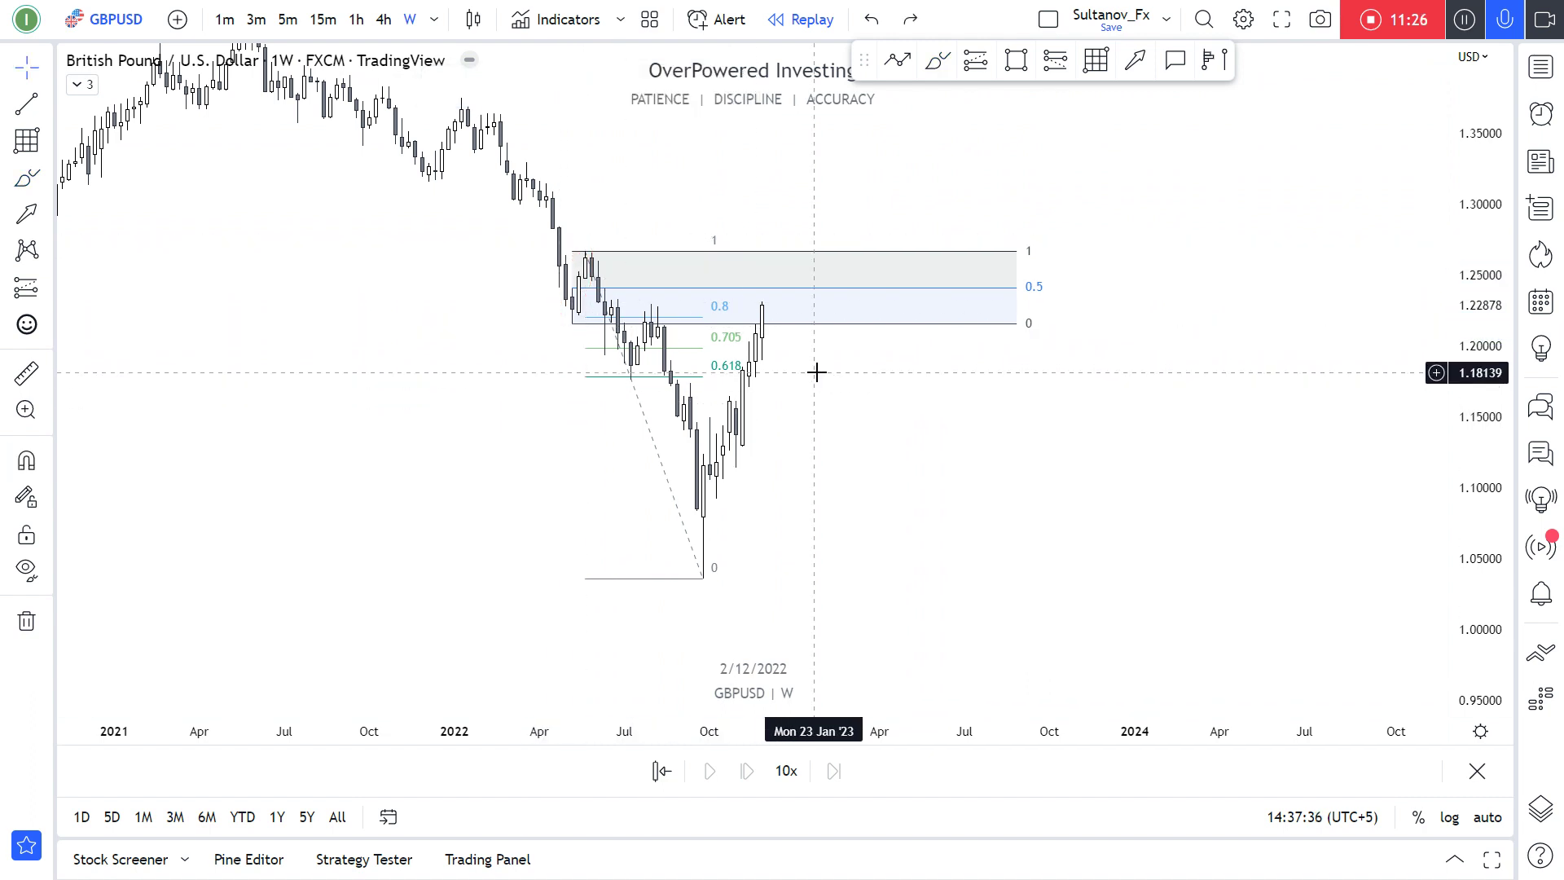
Brush a projected path from the latest GBPUSD candle up to about 1.24 and down to about 1.154.
click(937, 59)
mouse_move(762, 304)
mouse_down()
mouse_move(767, 290)
mouse_move(792, 298)
mouse_move(808, 411)
mouse_up()
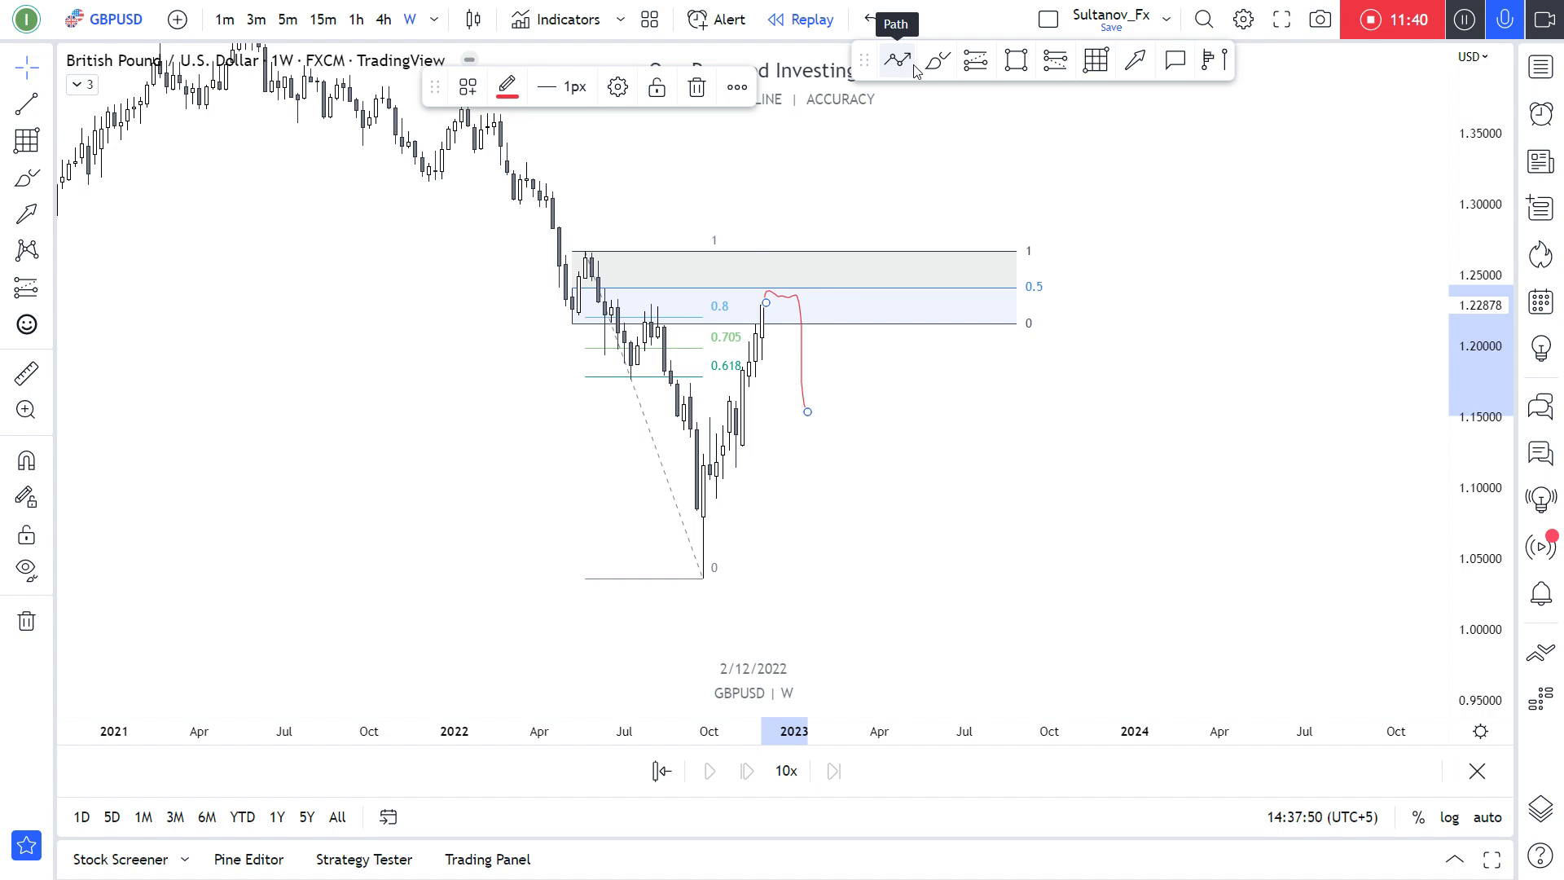
Switch to XAUUSD and draw a Gann box from early August 2022 spanning about 1771 to 1808.
key(Down)
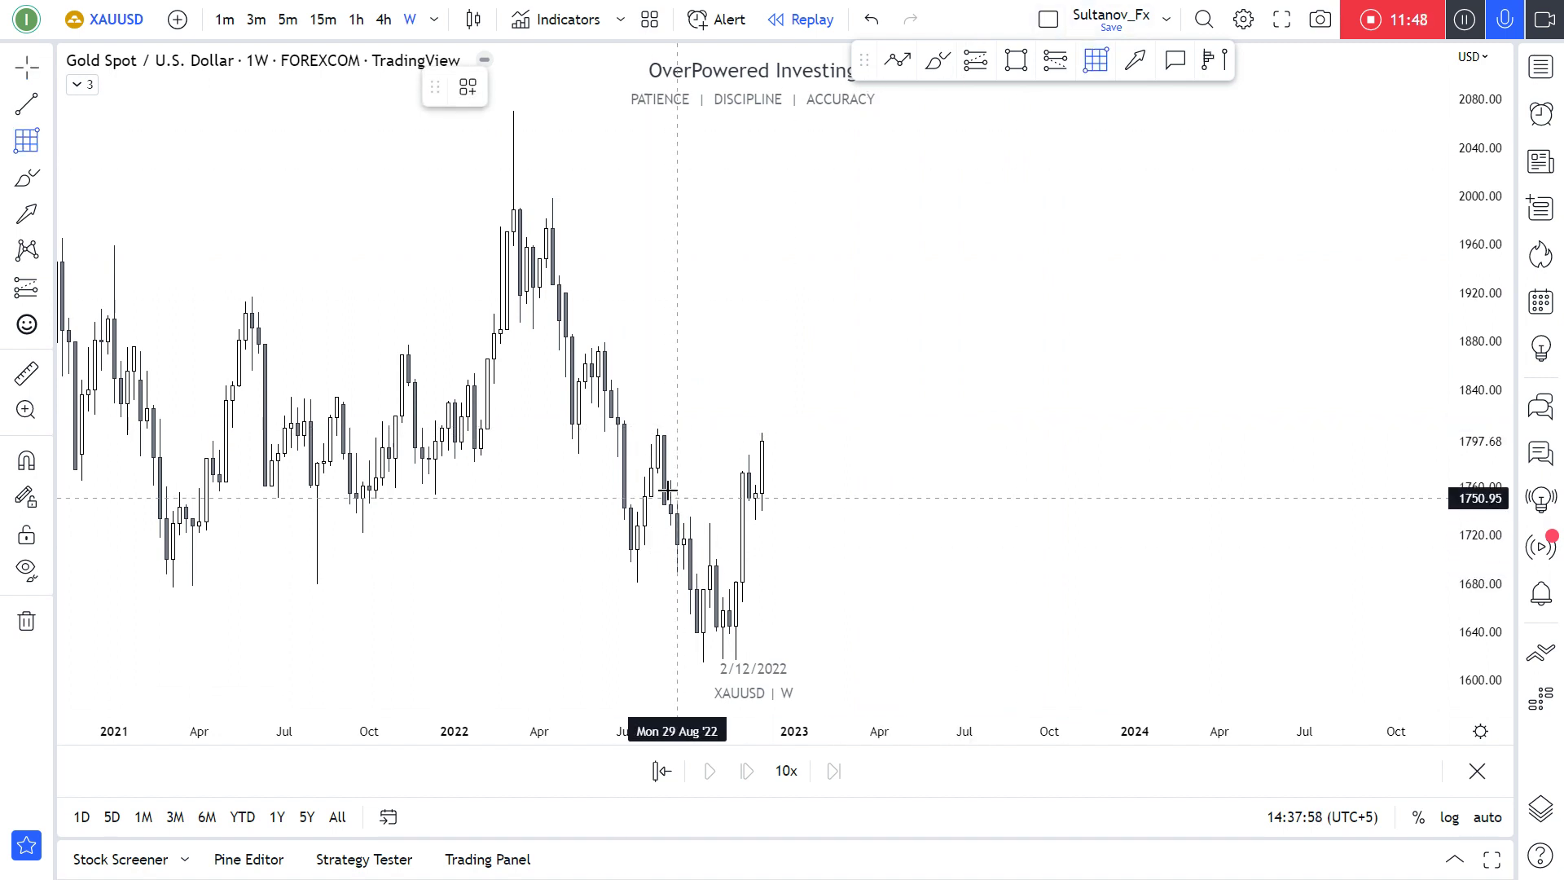
key(ctrl)
mouse_move(658, 476)
mouse_down()
mouse_move(900, 408)
mouse_move(903, 430)
mouse_up()
drag(755, 397, 744, 395)
key(ctrl)
drag(646, 424, 648, 414)
drag(677, 362, 715, 260)
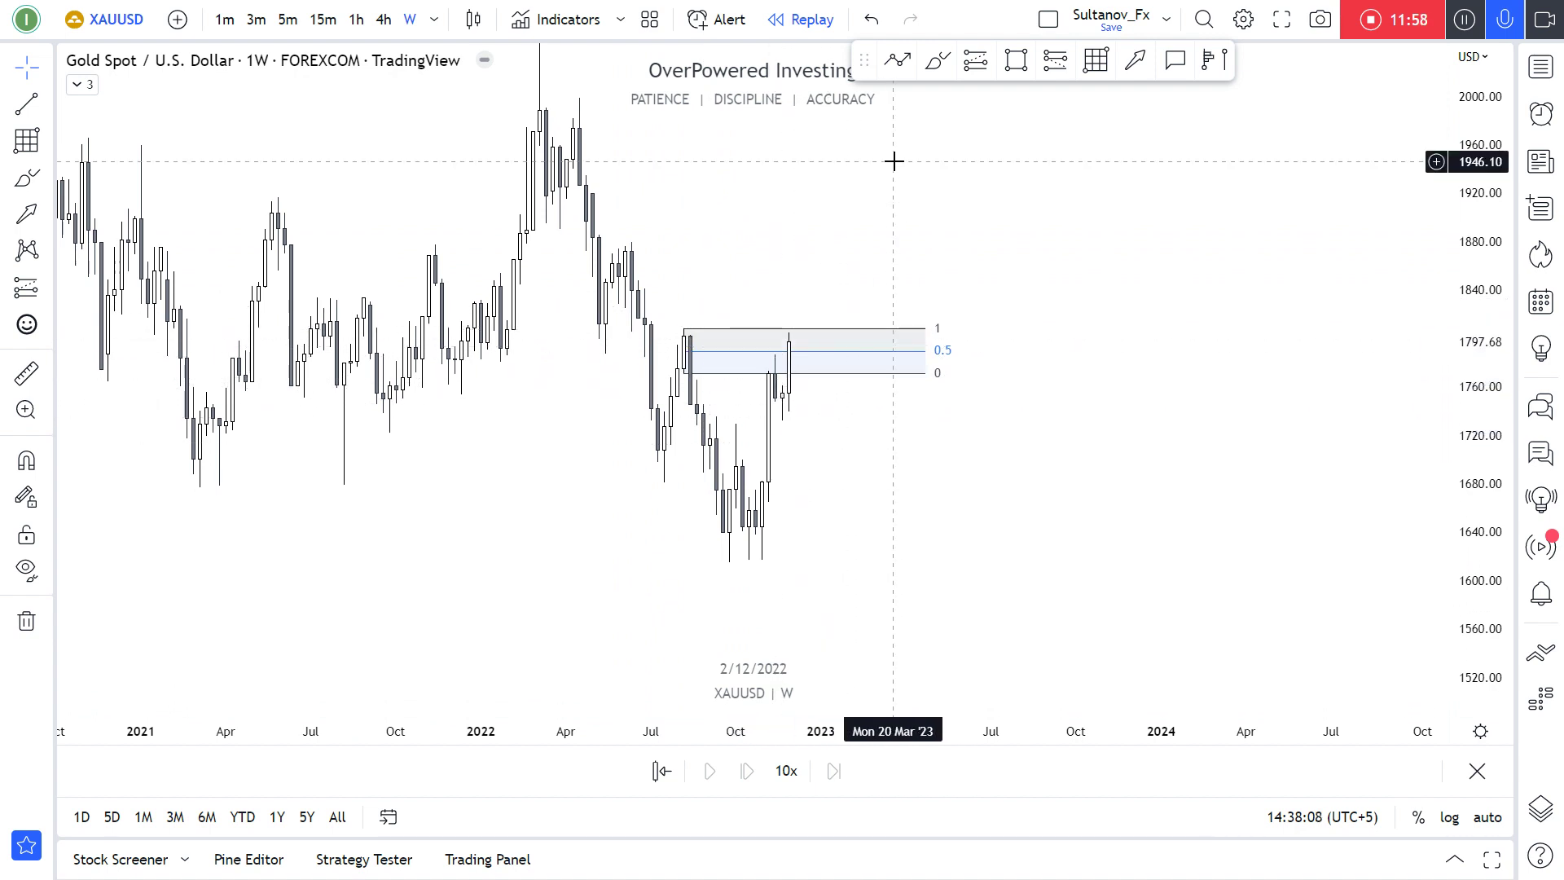
click(939, 73)
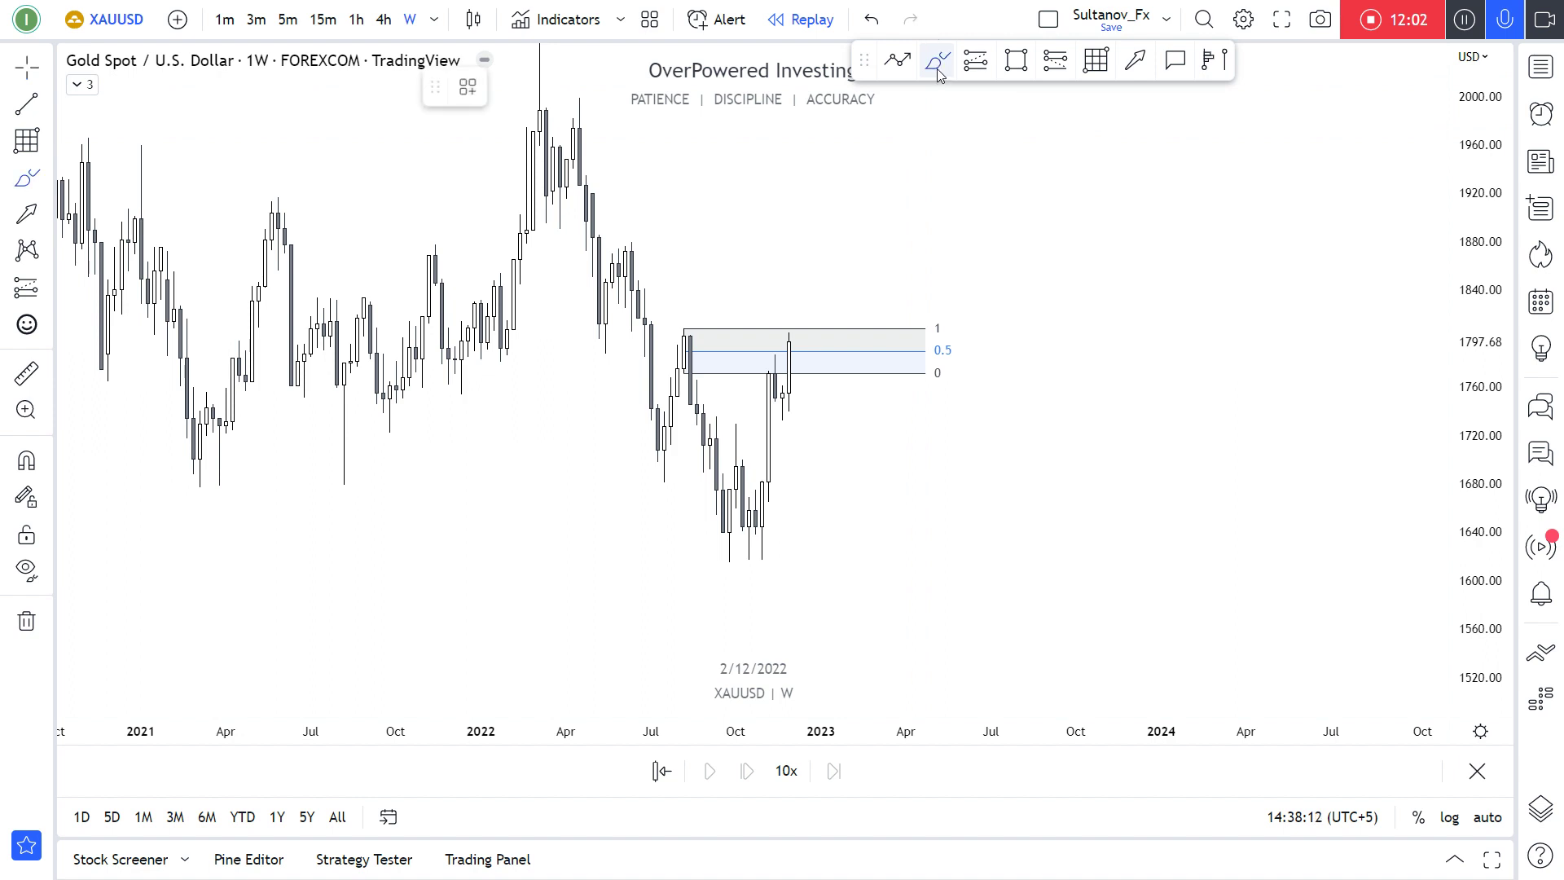
mouse_move(792, 340)
mouse_down()
mouse_move(797, 388)
mouse_move(815, 247)
mouse_up()
key(ctrl+z)
ctrl+click(906, 236)
Switch to BTCUSDT and frame its weekly price history from 2018 to the latest candles.
key(Down)
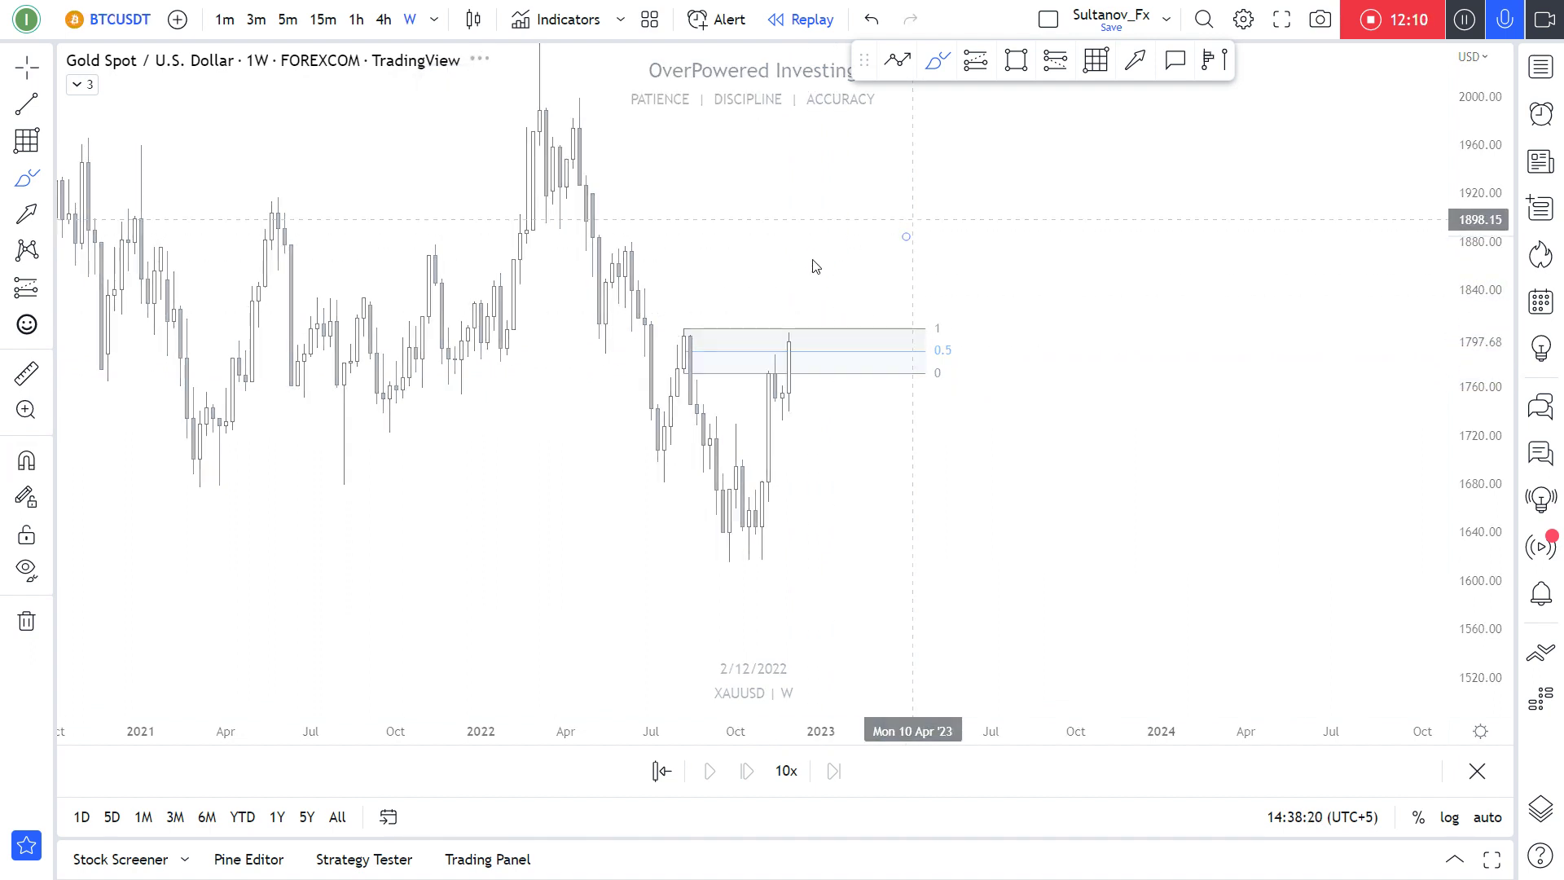
drag(851, 419, 913, 255)
key(ctrl+z)
key(Escape)
drag(881, 377, 936, 199)
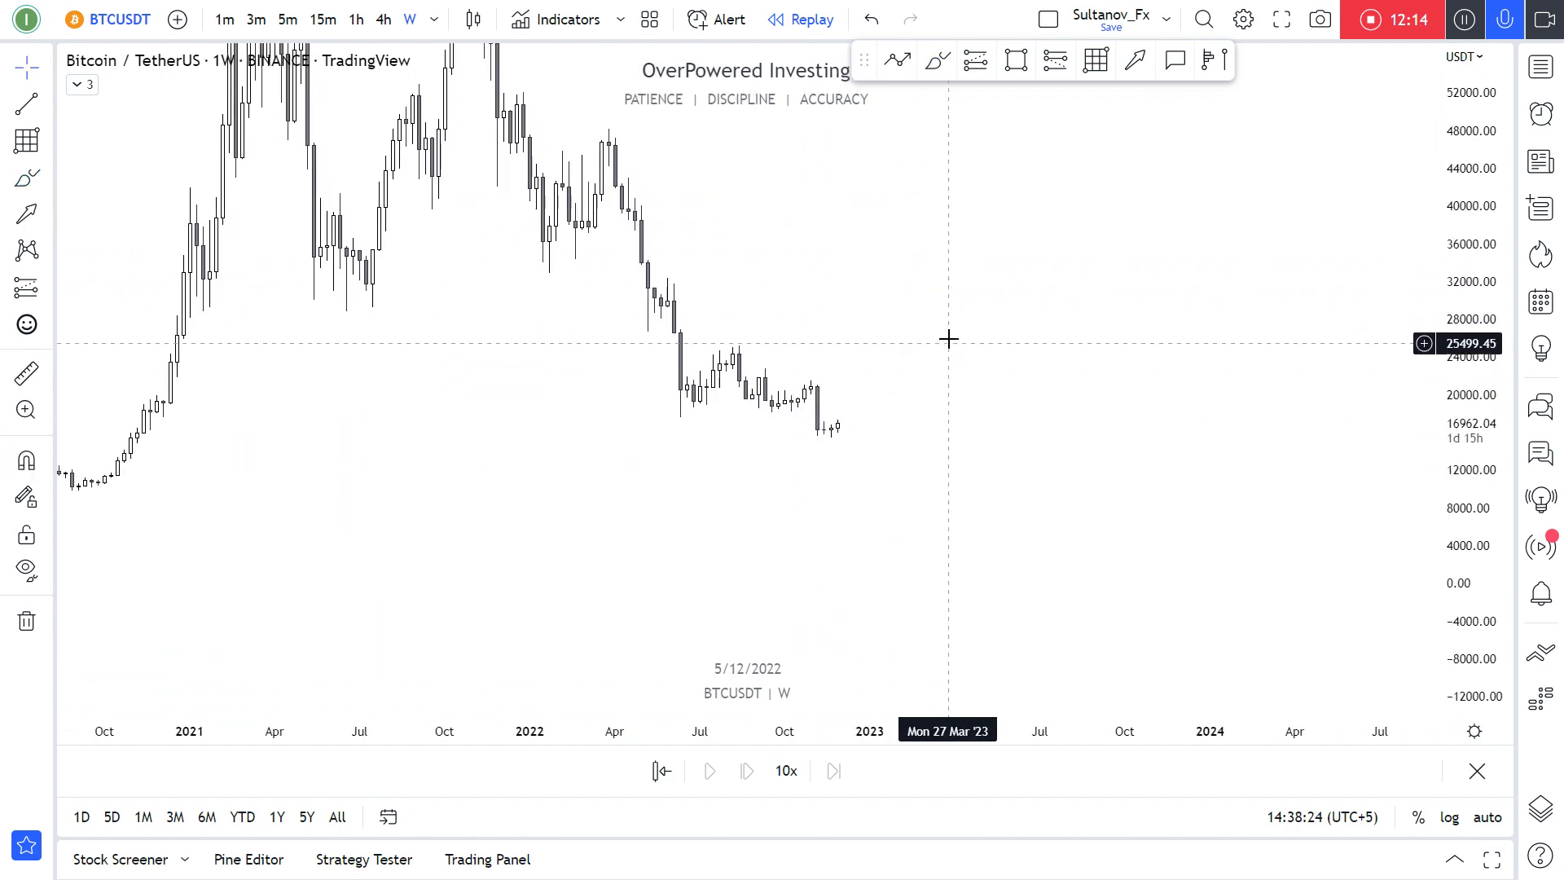
drag(1455, 626, 1477, 331)
drag(942, 495, 1183, 384)
scroll(1178, 381, down, 6)
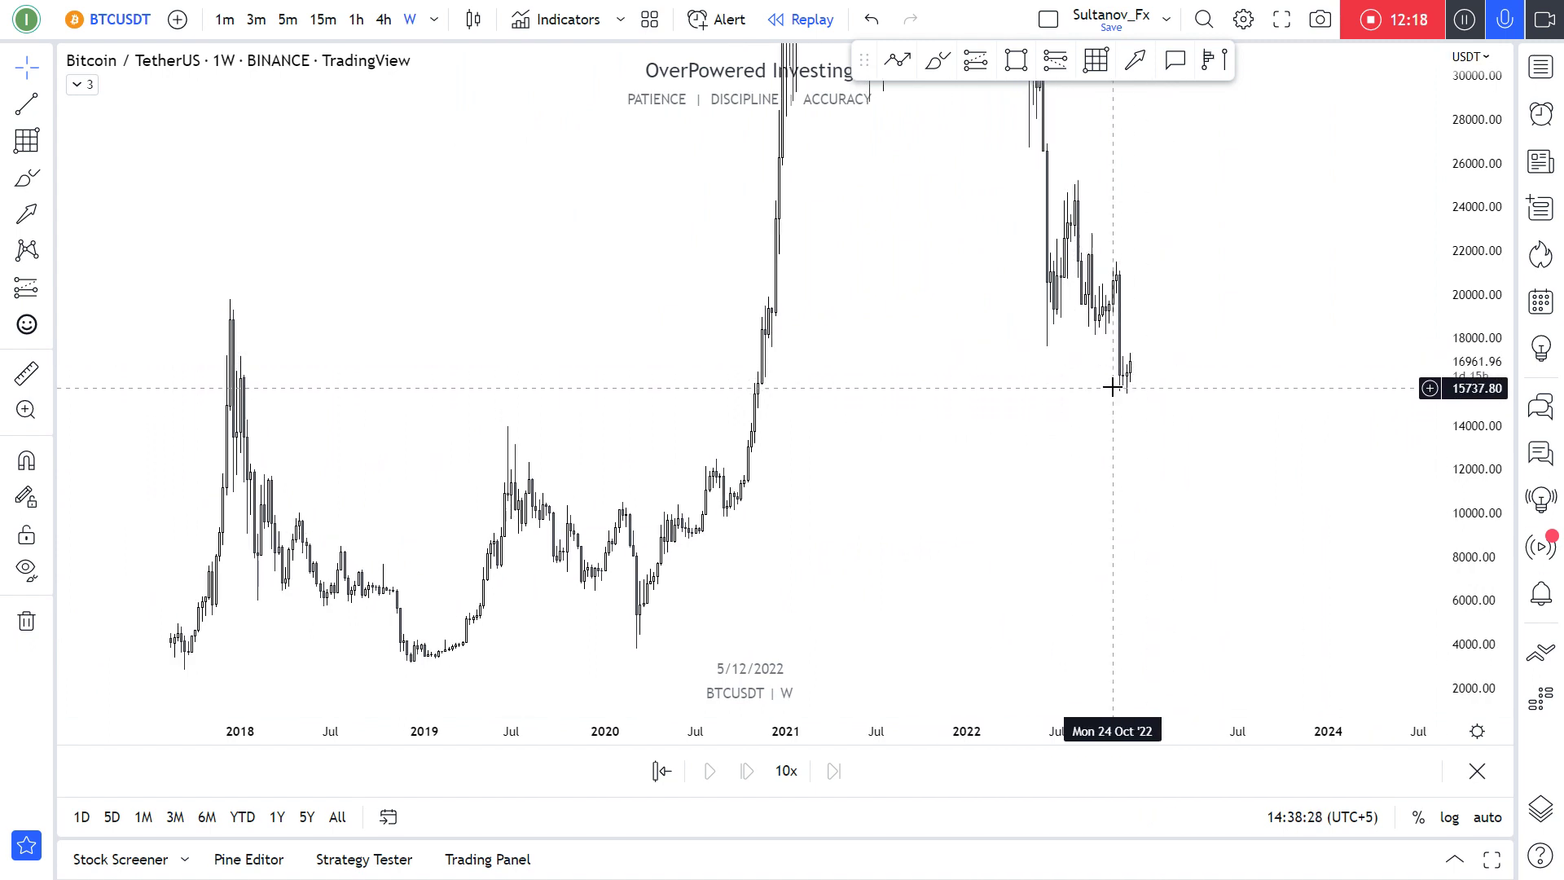
Measure the possible Bitcoin price drop from about 17042 down to about 12477.
shift+click(1150, 358)
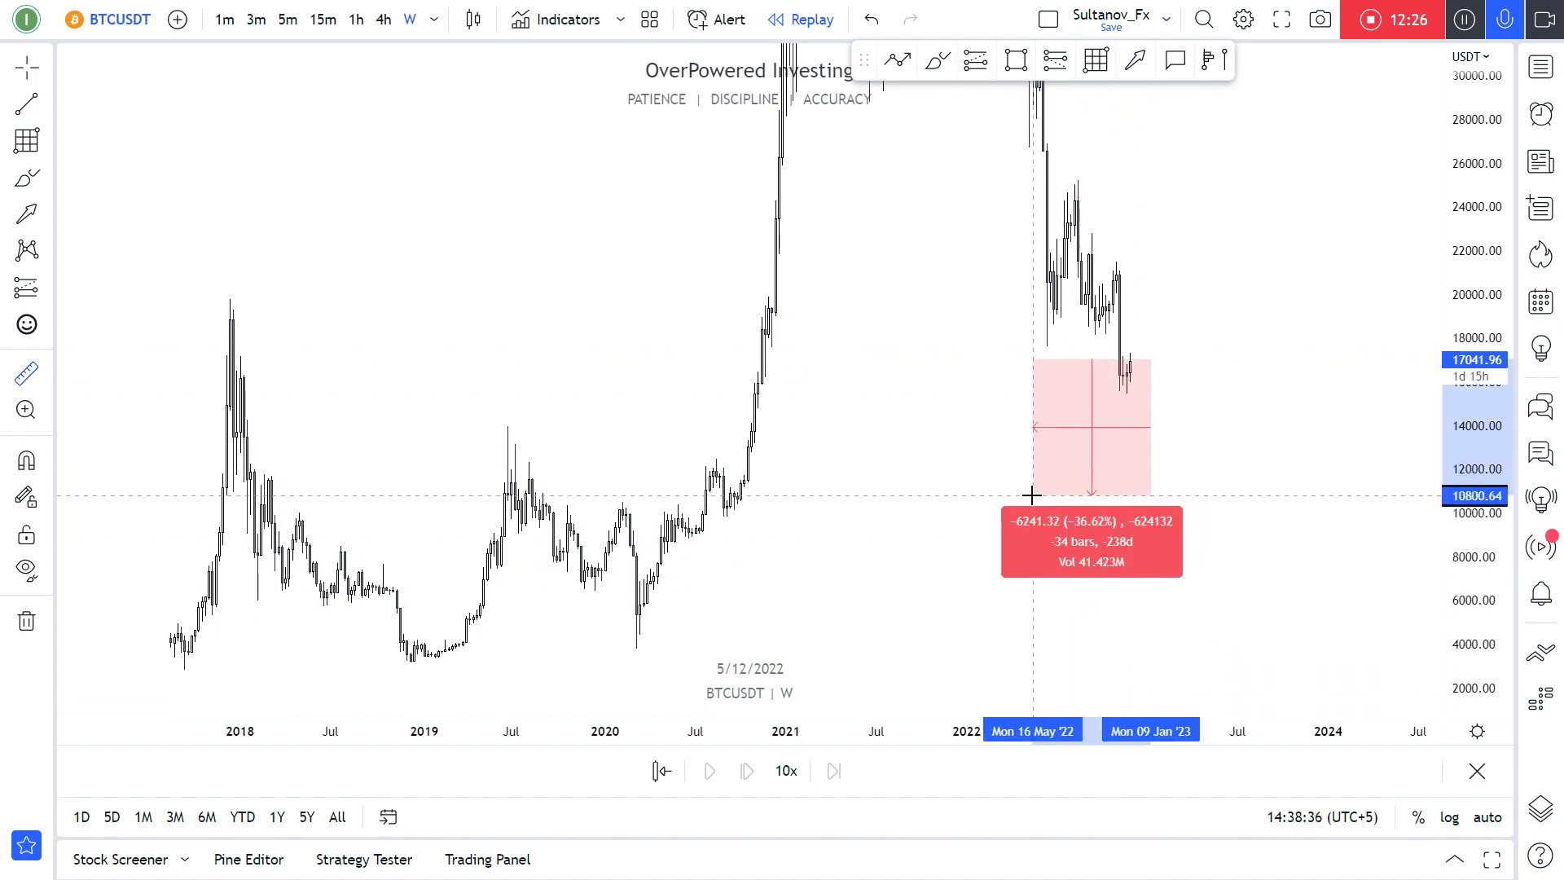
click(1115, 457)
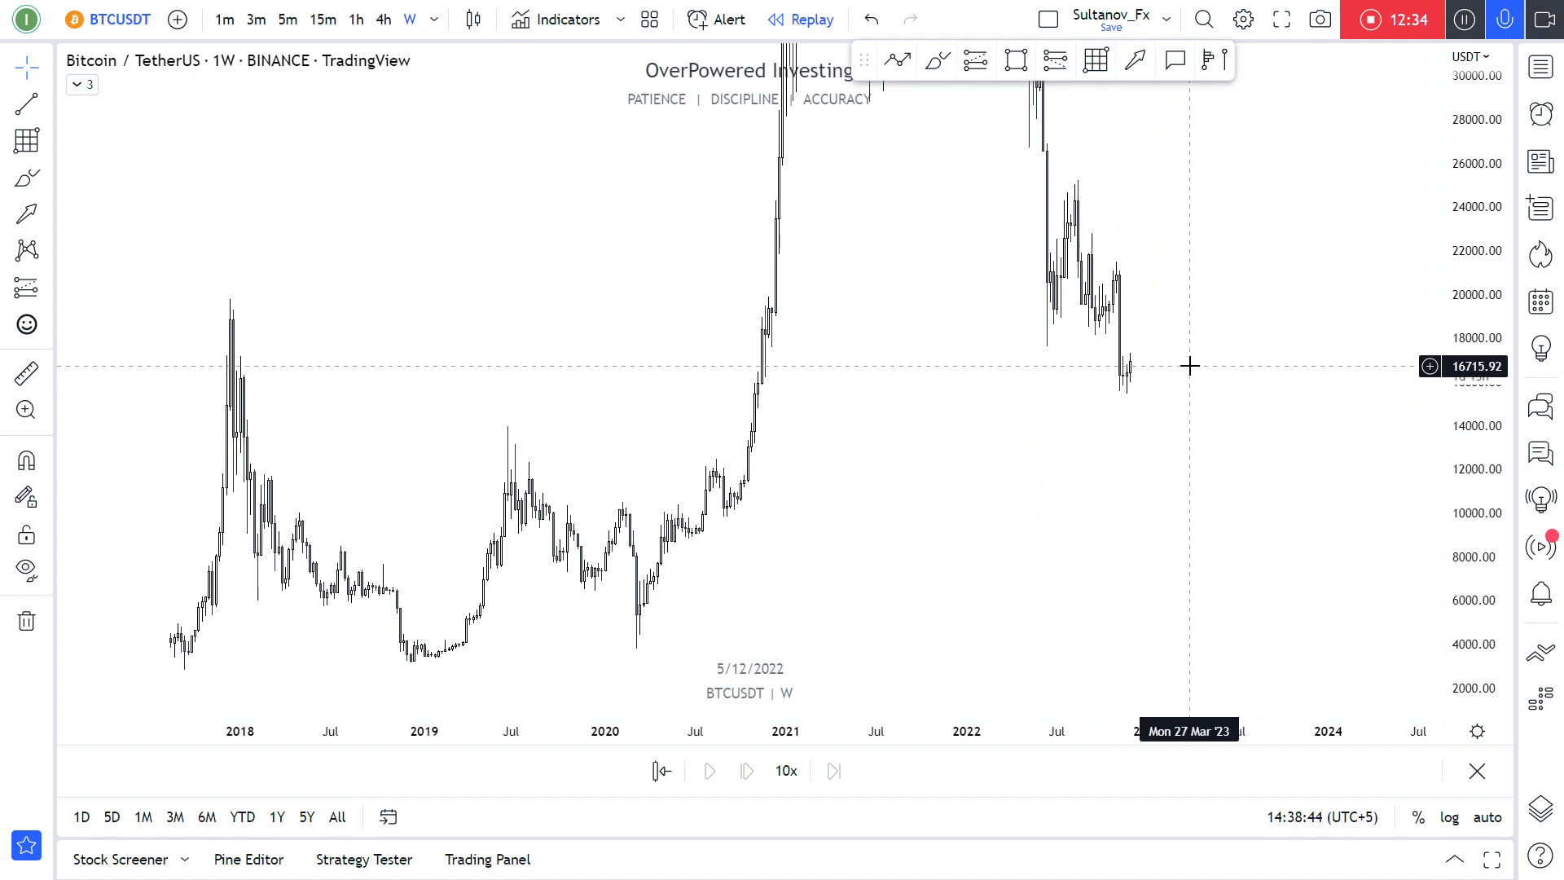